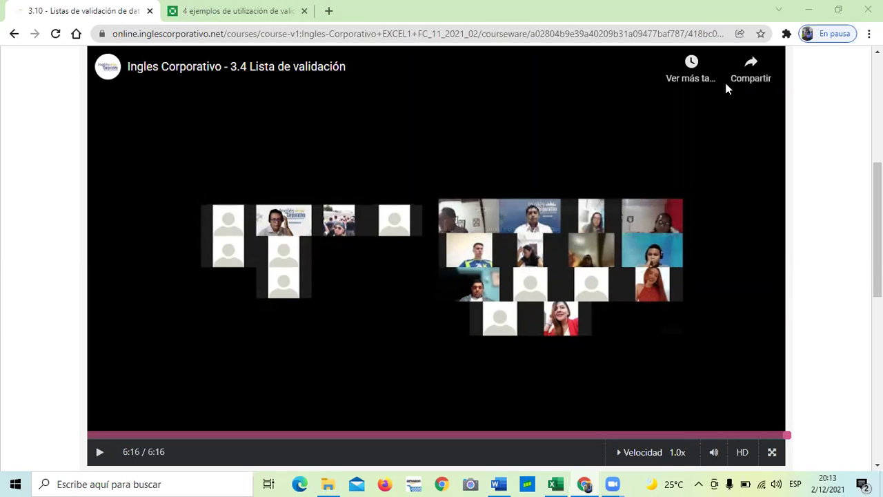
Switch to the Lista de validación workbook in Excel and look over the VALIDACIÓN 1 and VALIDACIÓN 2 sheets
scroll(305, 347, down, 2)
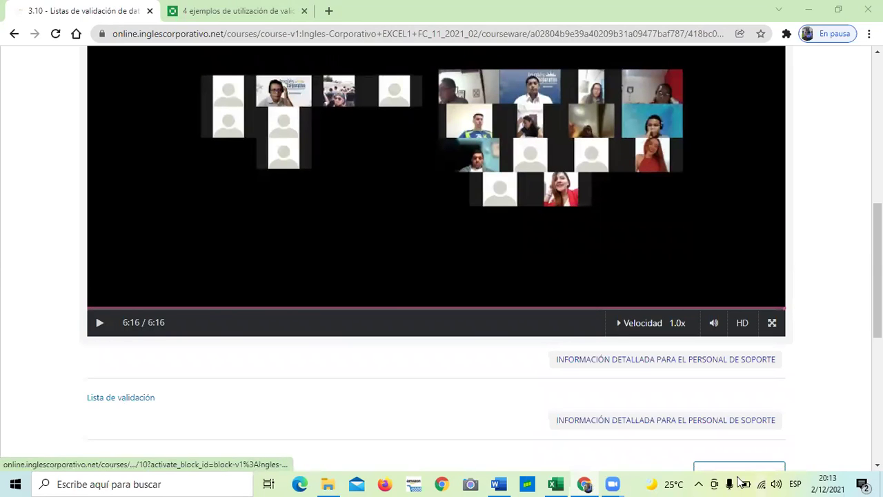
click(556, 484)
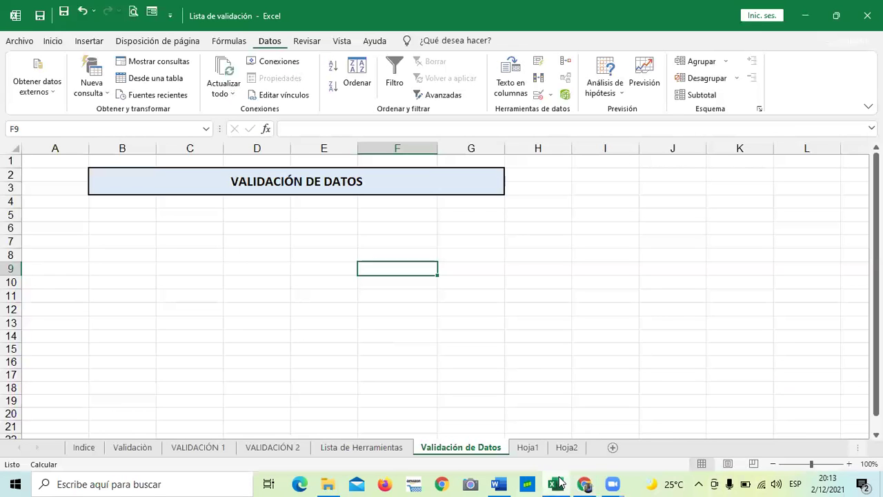
click(199, 447)
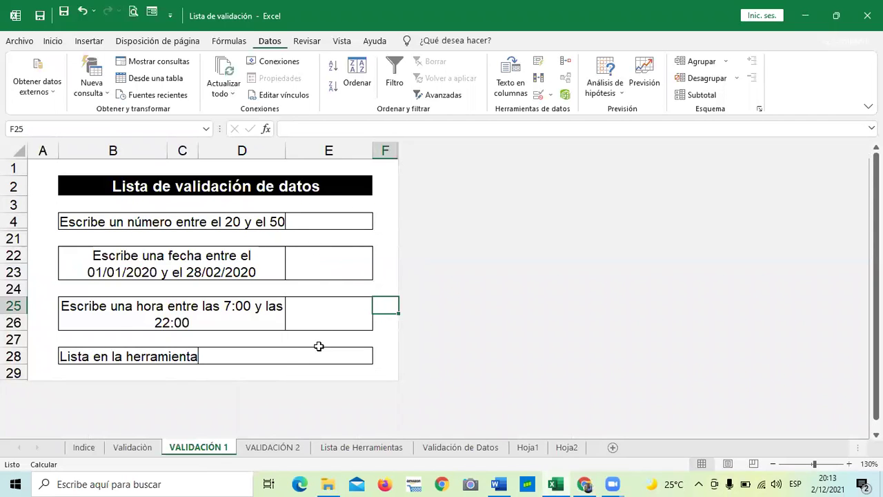
click(270, 359)
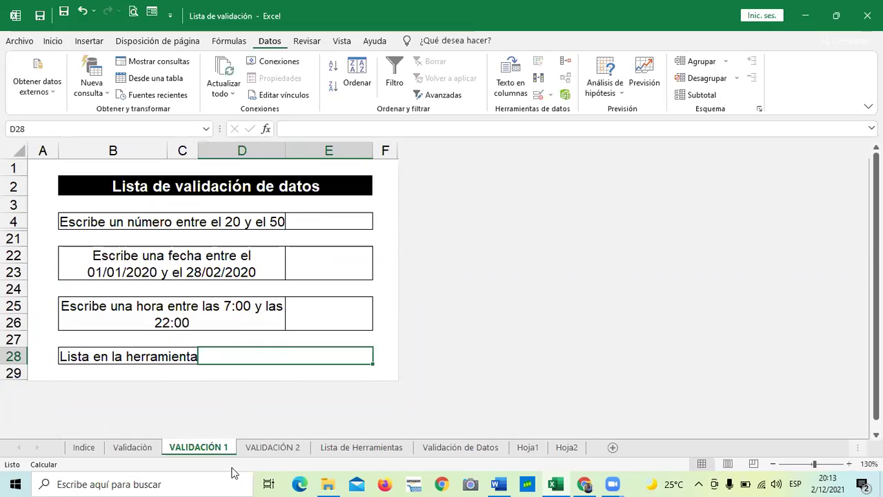
click(275, 449)
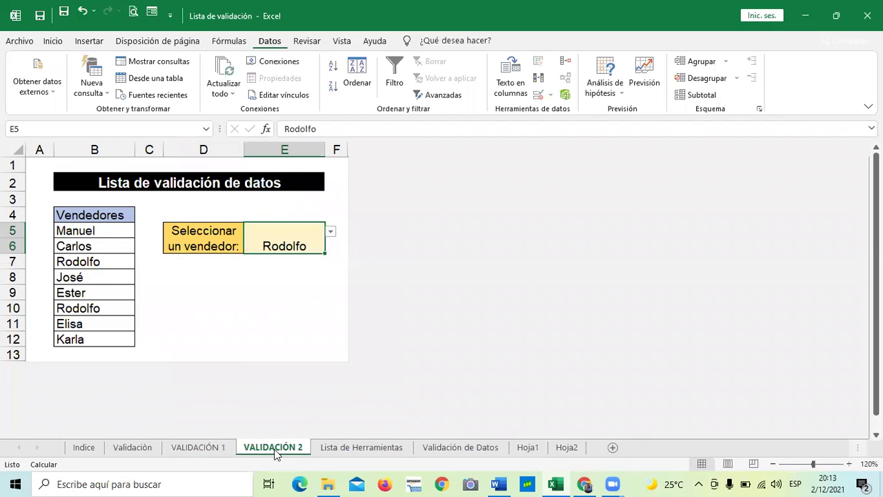
click(250, 335)
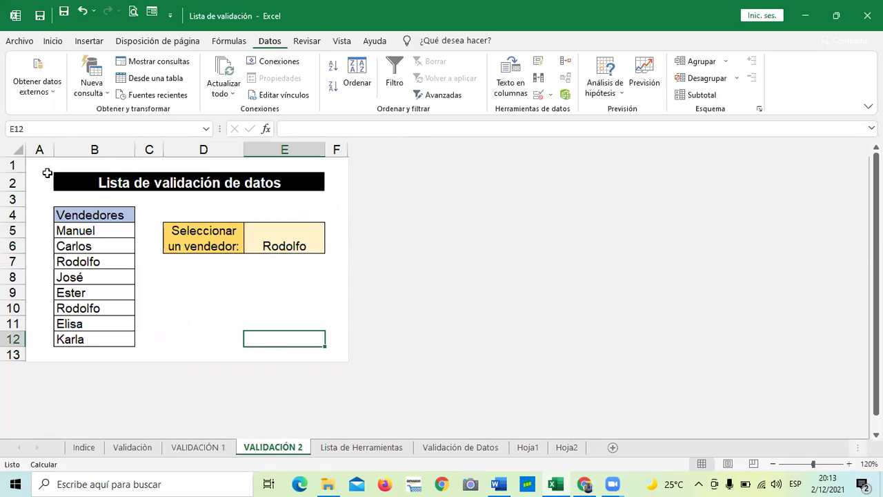
click(243, 307)
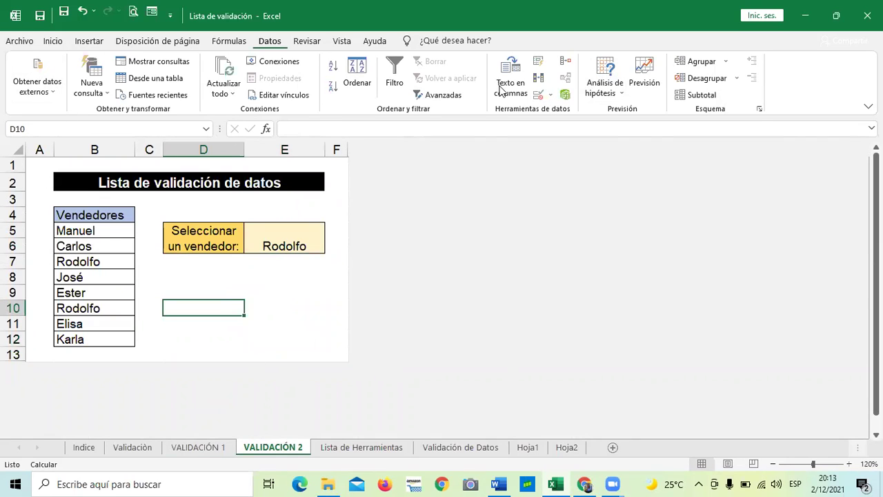
View the data validation criteria and input message settings for cell D10 on VALIDACIÓN 2, then dismiss them without changes
click(551, 95)
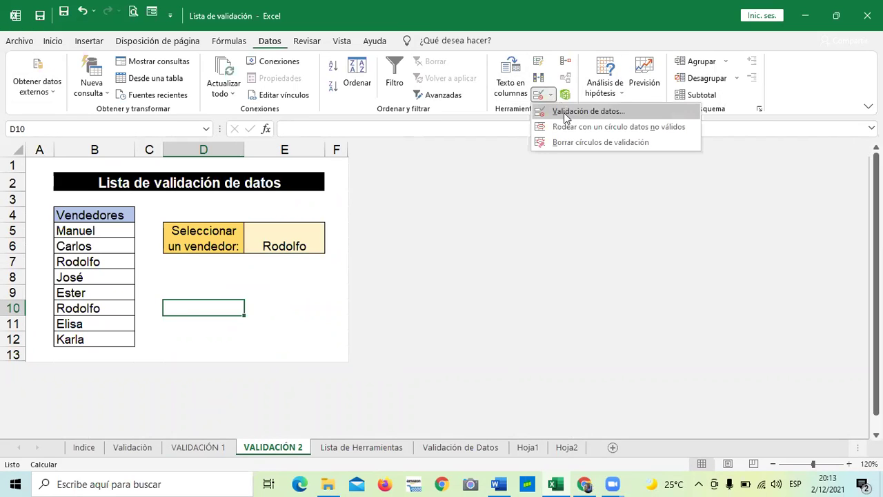
click(570, 113)
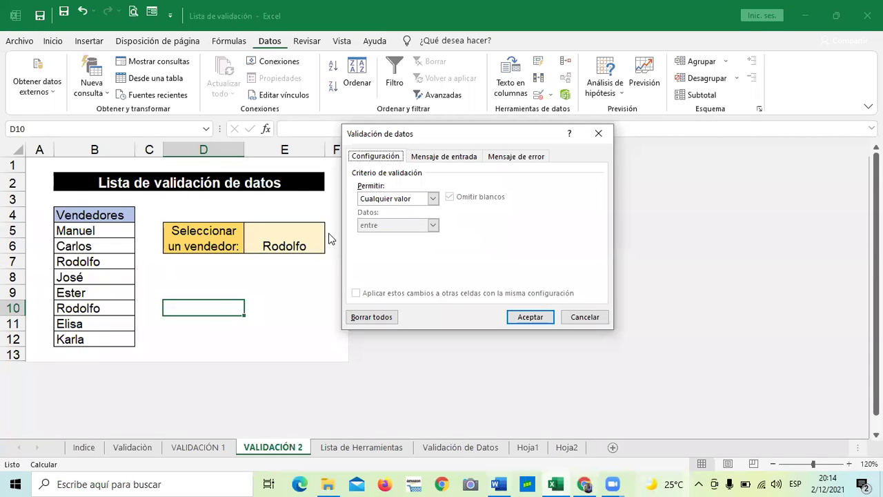
click(459, 160)
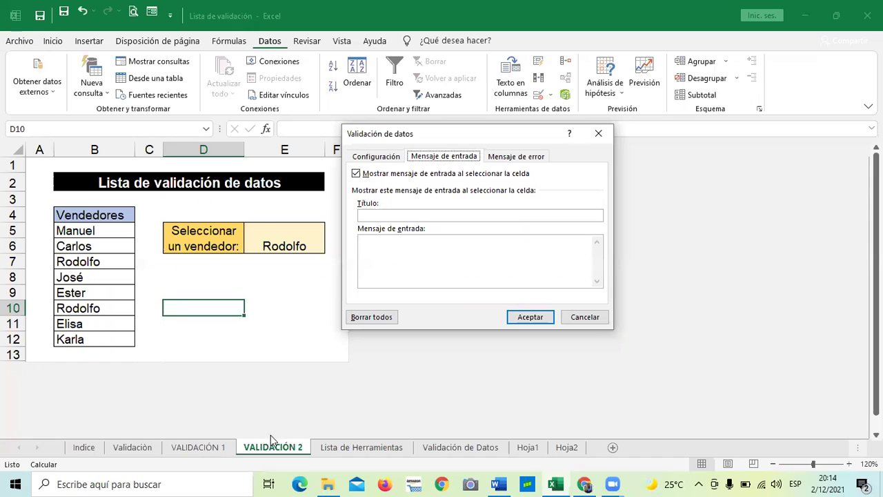
click(588, 320)
Open data validation for cell E4 on the VALIDACIÓN 1 sheet and view its input message and error message settings
click(198, 448)
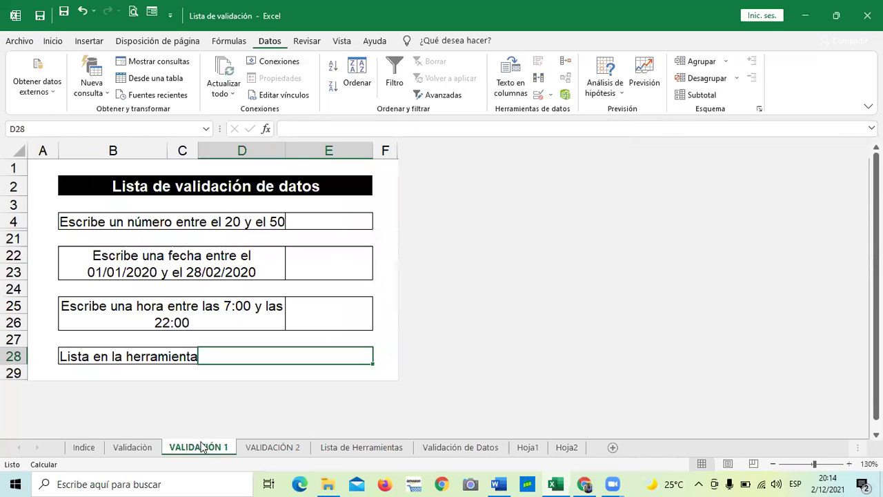
click(313, 226)
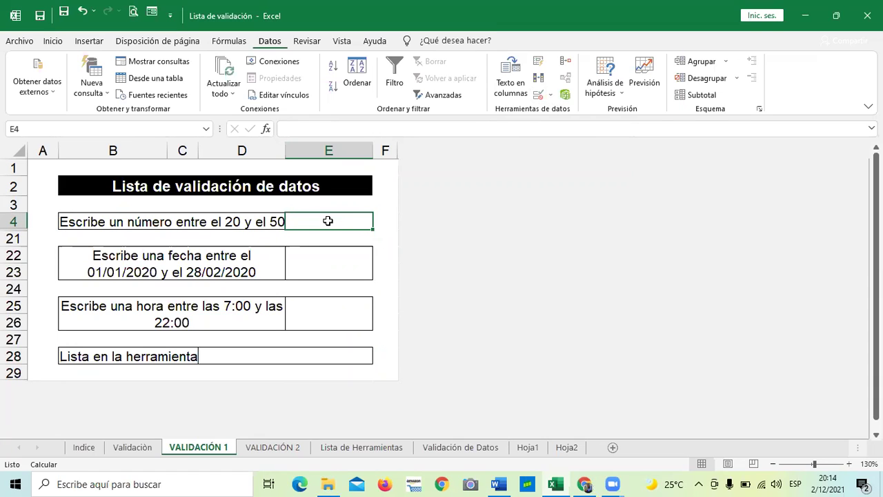
click(552, 96)
click(587, 112)
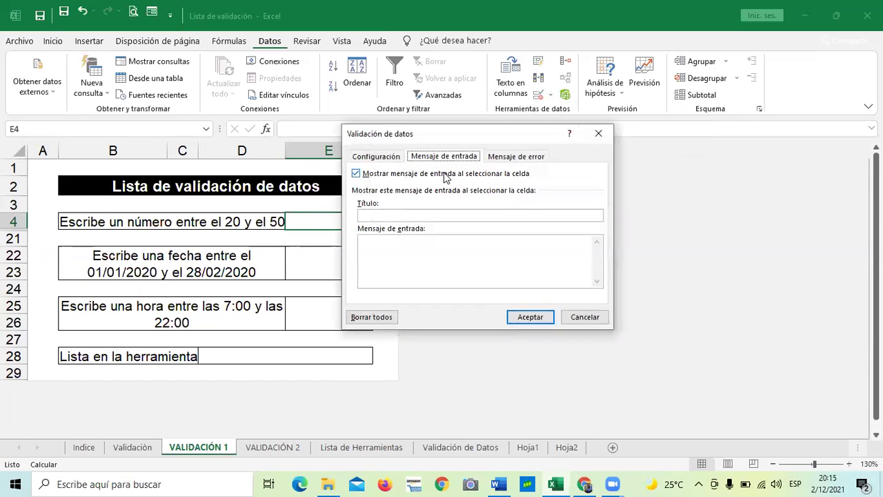
click(383, 241)
click(502, 155)
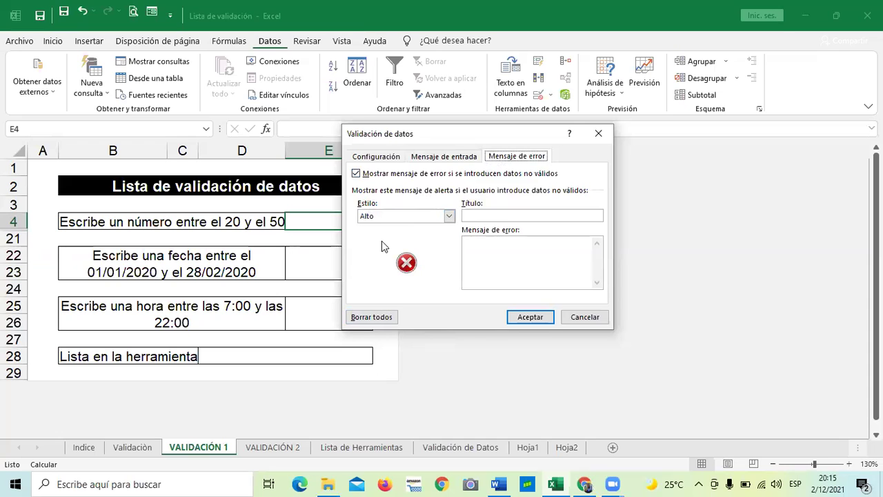
Try the Información and Advertencia error alert styles for cell E4, then set the style back to Alto
click(449, 216)
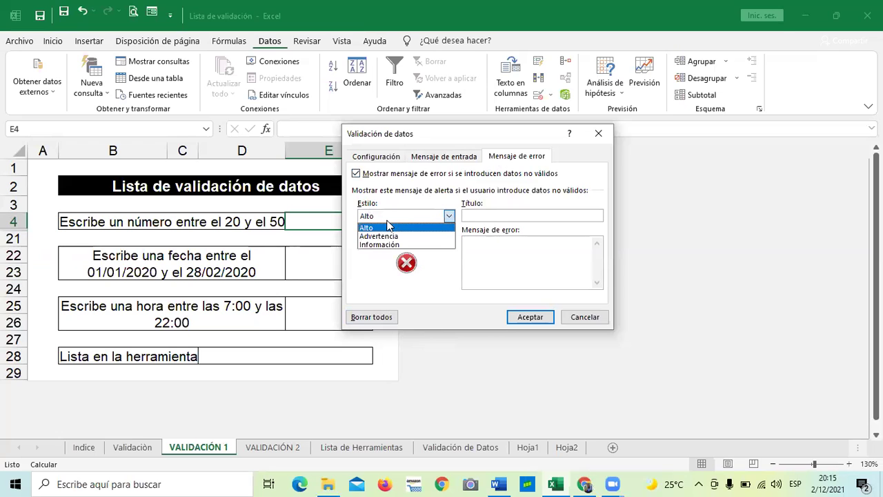
click(378, 244)
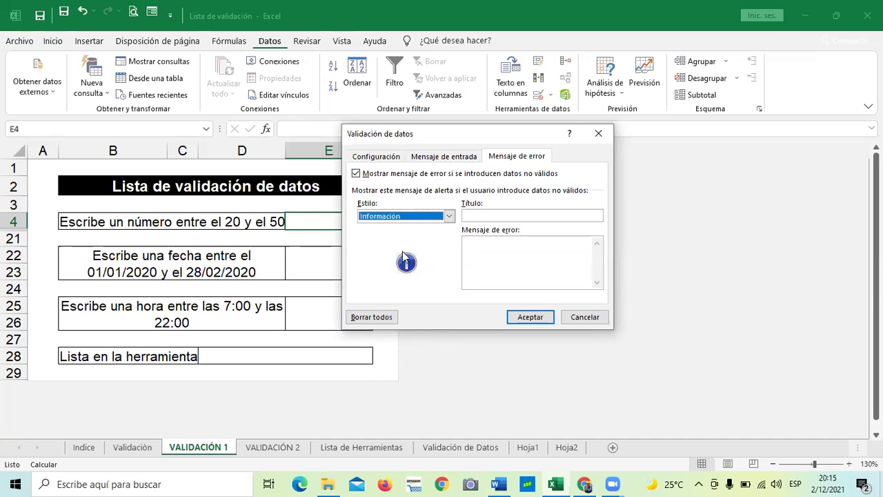
click(449, 215)
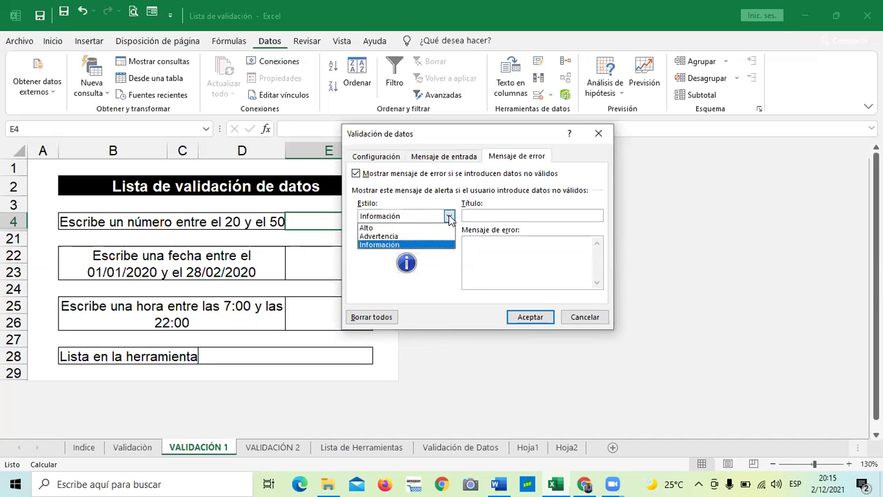
click(404, 236)
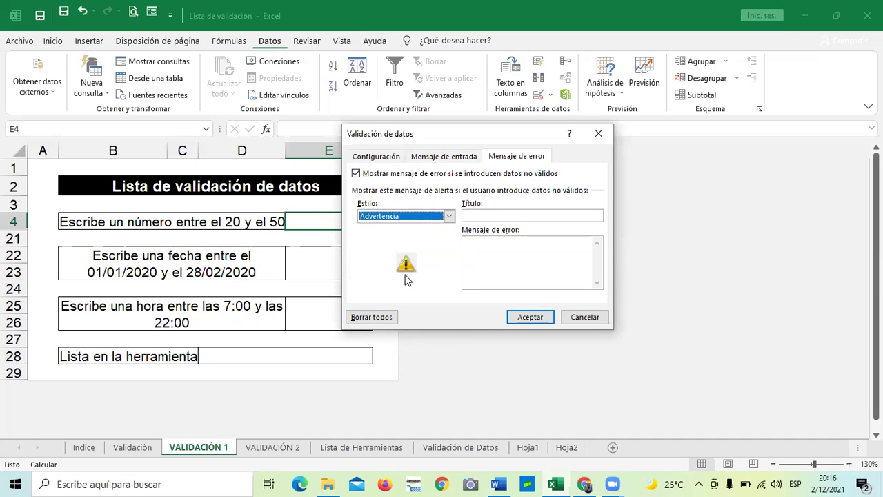
click(449, 215)
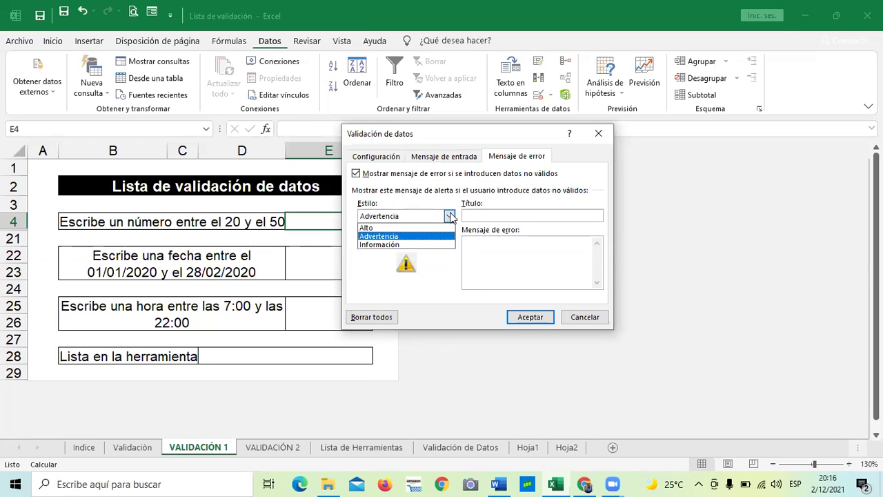
click(403, 227)
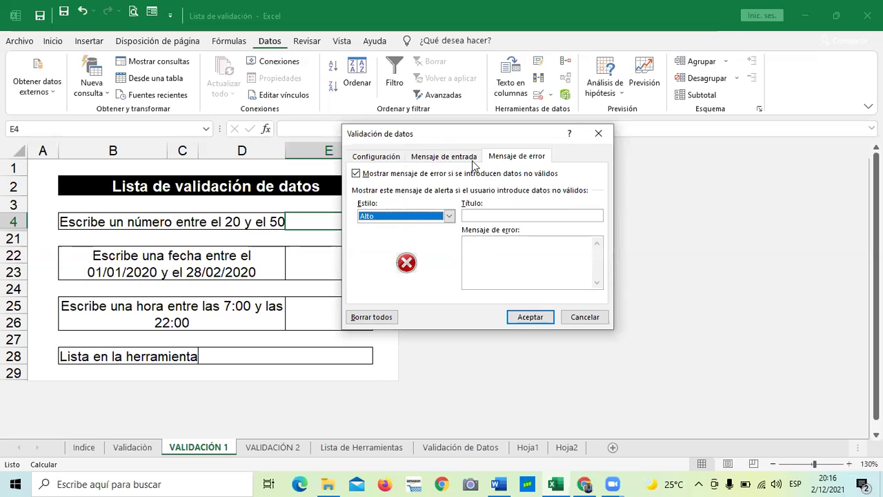
Review the input message, error message and criteria settings for cell E4 and close data validation without applying anything
click(449, 160)
click(507, 160)
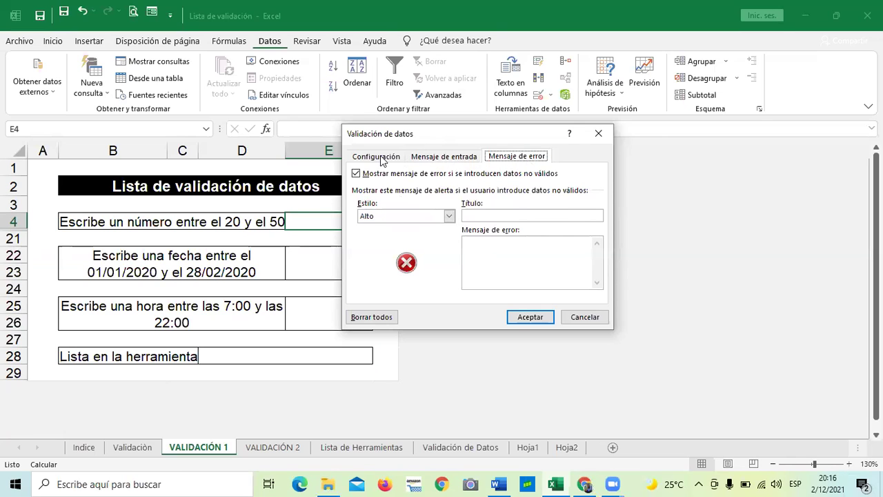
click(378, 158)
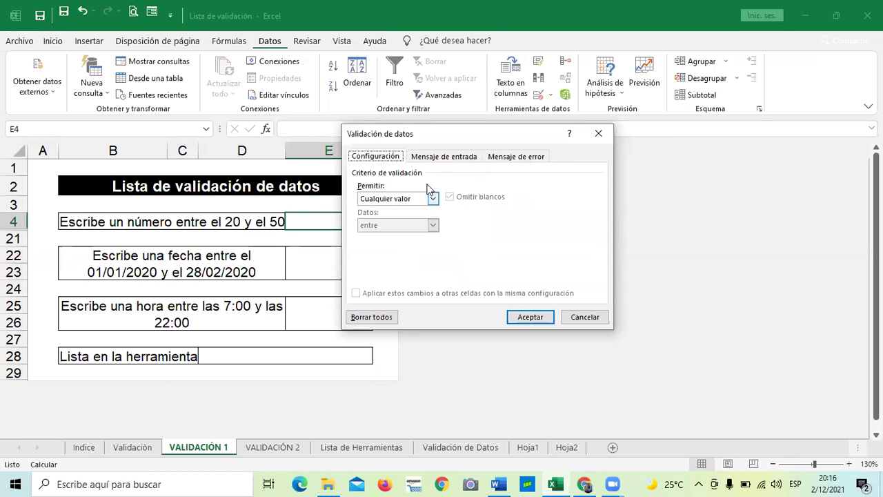
click(572, 316)
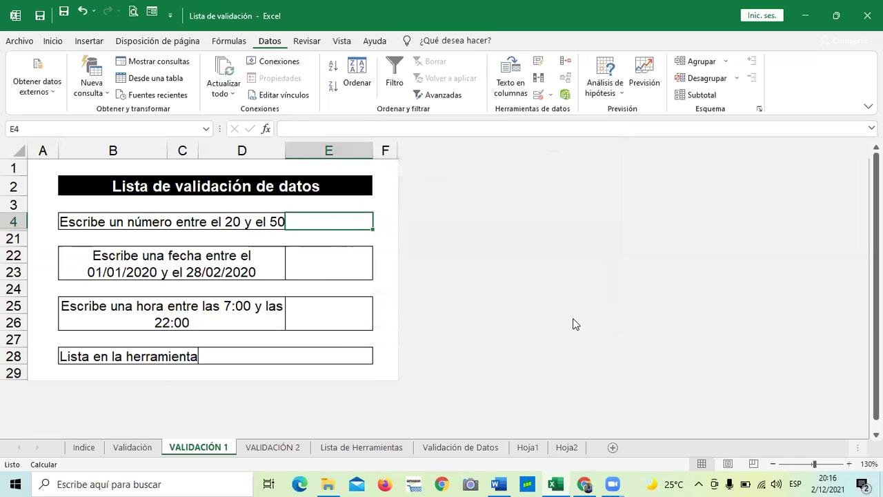
click(550, 95)
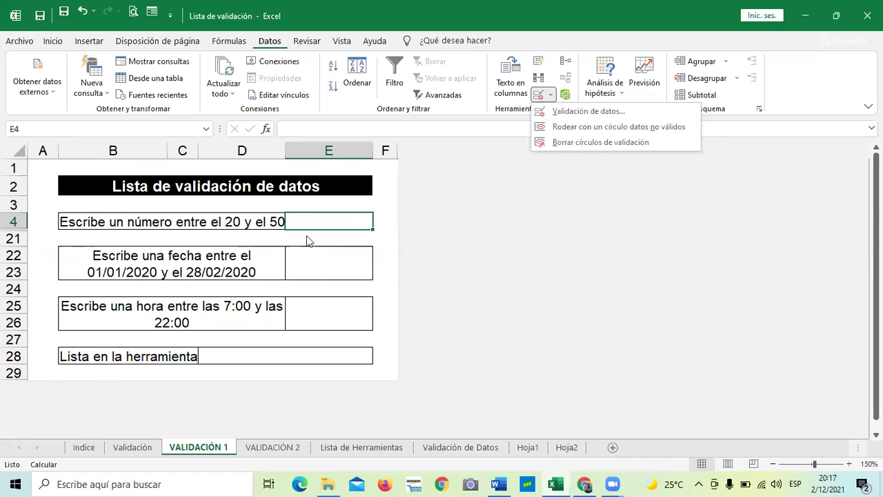
click(326, 220)
click(330, 273)
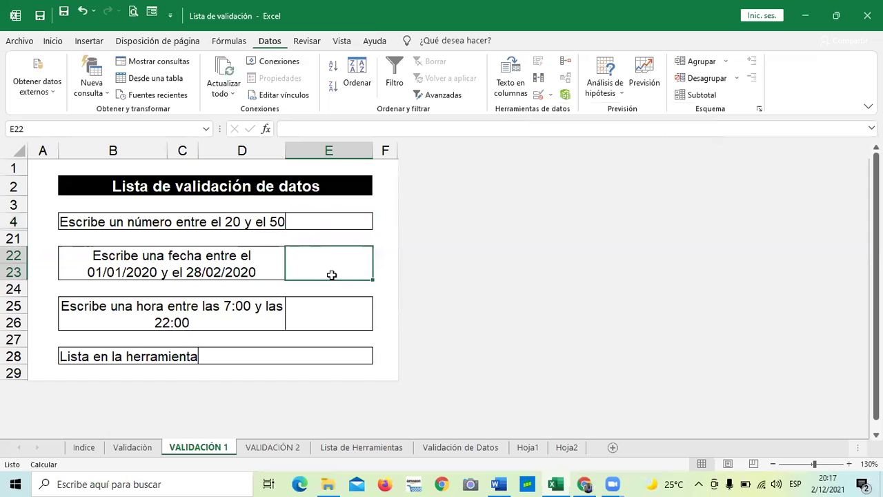
click(325, 317)
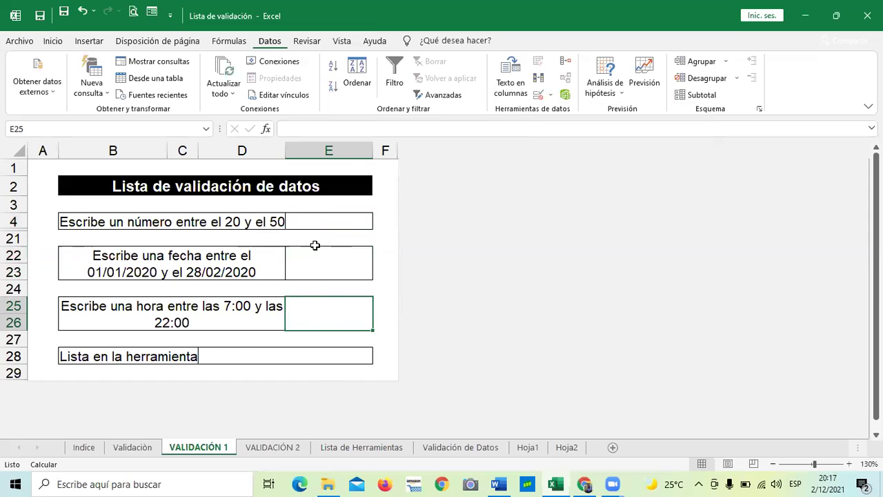
click(325, 219)
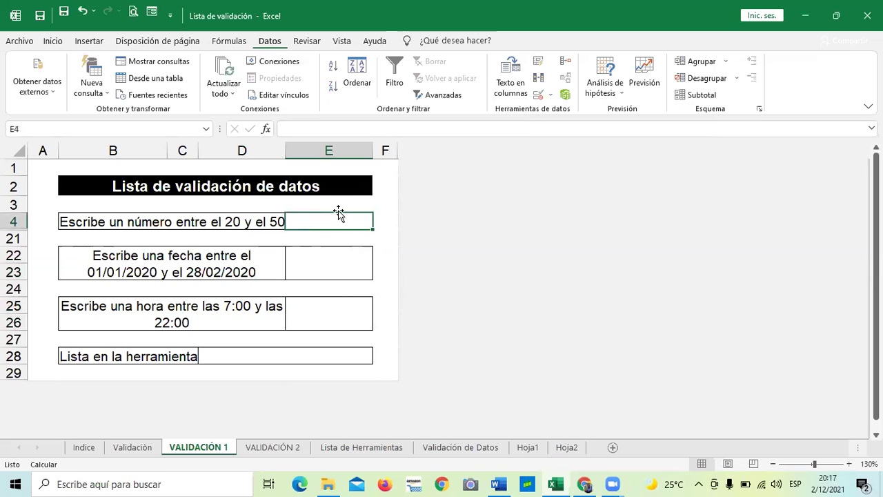
click(382, 185)
key(Down)
key(Down)
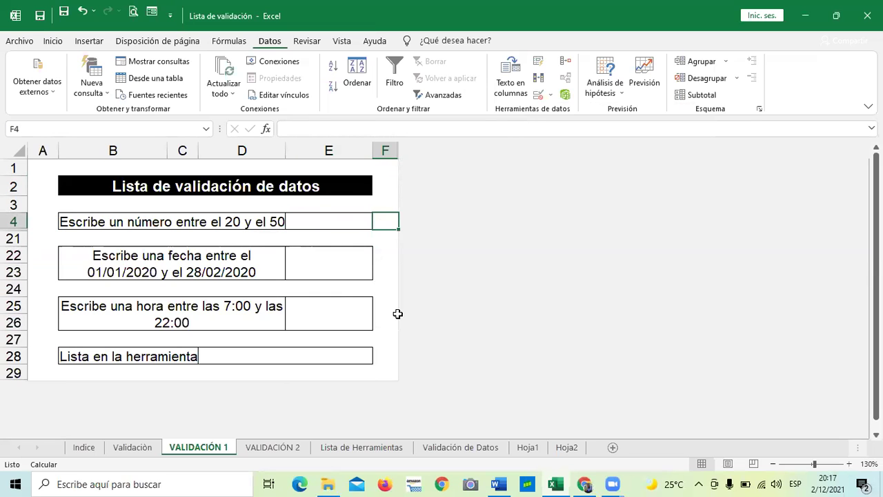
key(Down)
key(Down)
key(Down)
key(Down)
key(Down)
key(Down)
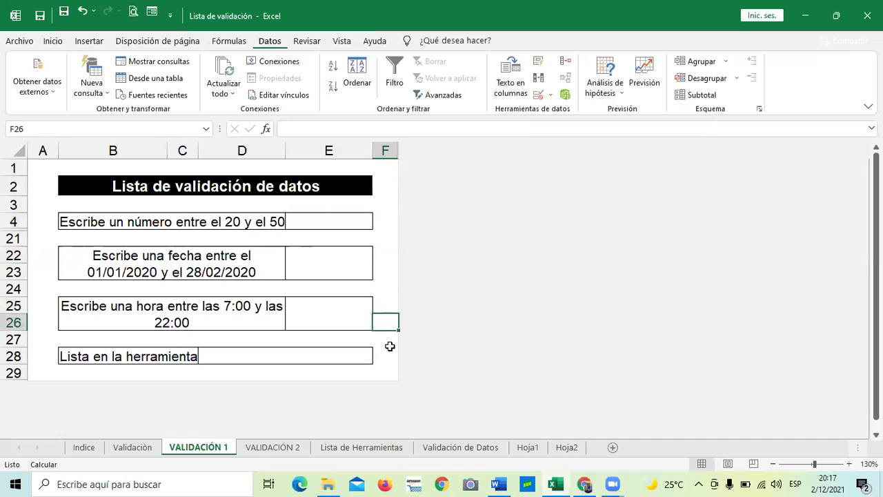
key(Down)
key(Down)
Clear the validation circles from the VALIDACIÓN 1 sheet
click(390, 321)
click(550, 96)
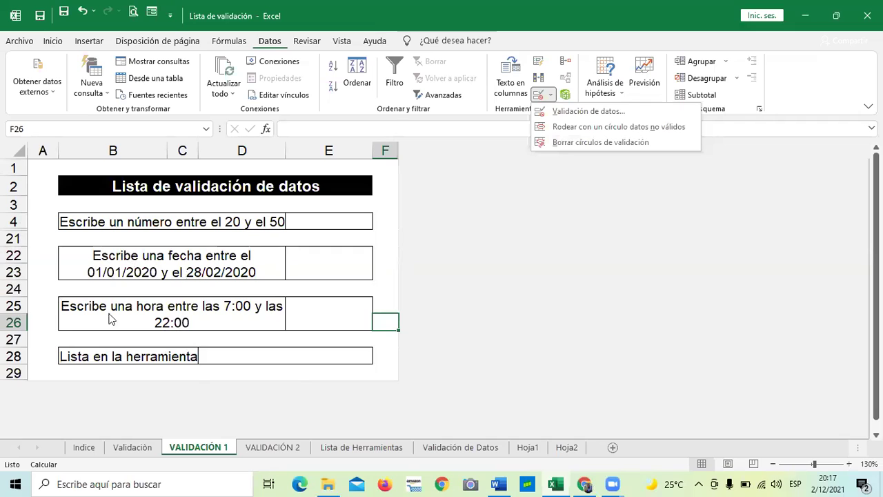
click(573, 144)
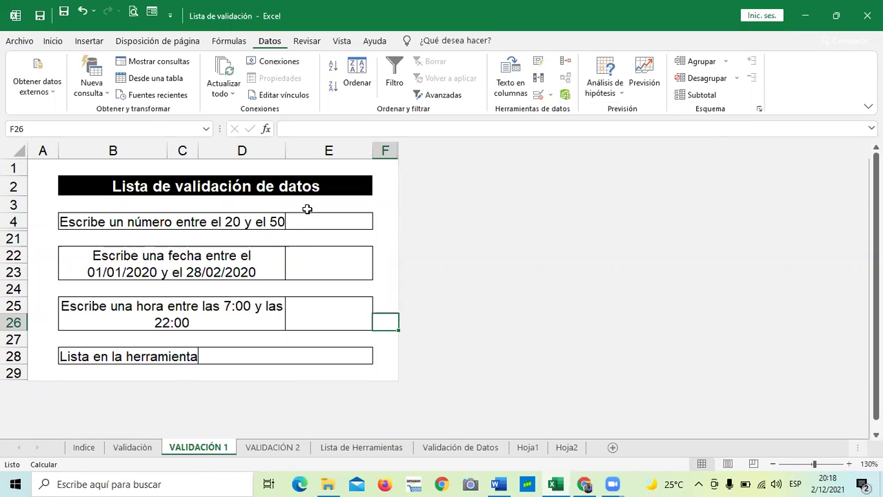
click(351, 66)
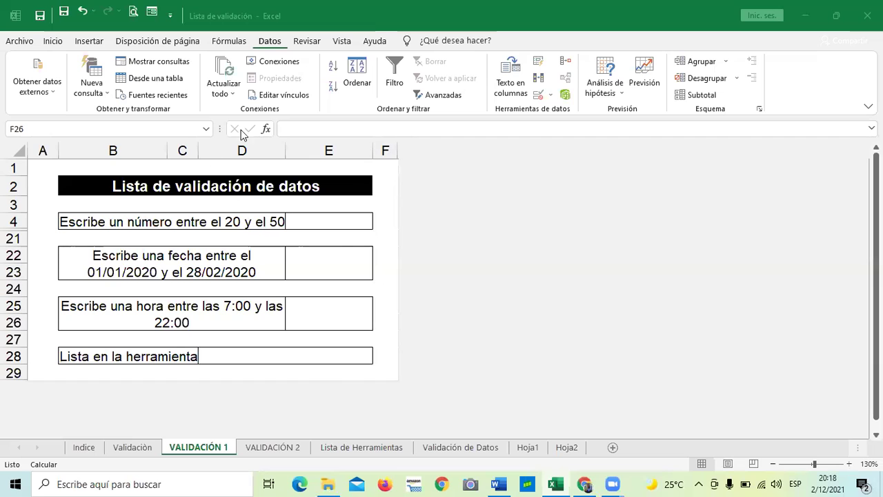
click(337, 226)
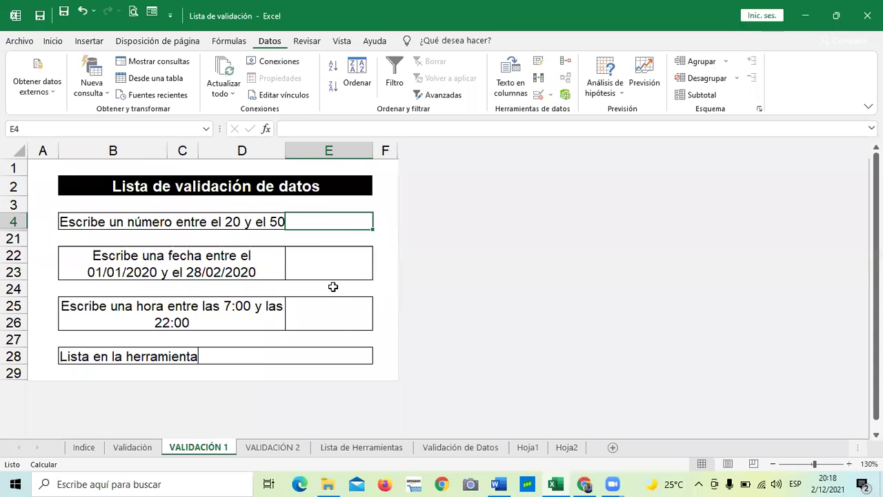
click(336, 321)
click(323, 356)
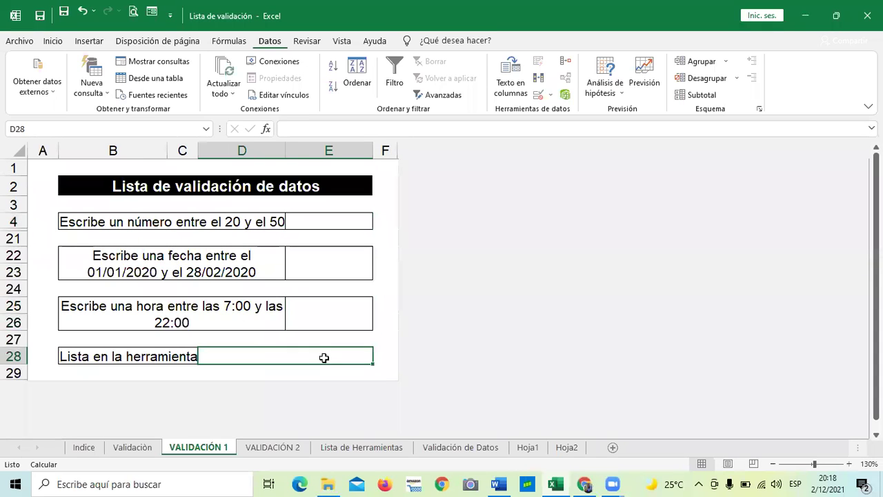
click(322, 224)
click(322, 273)
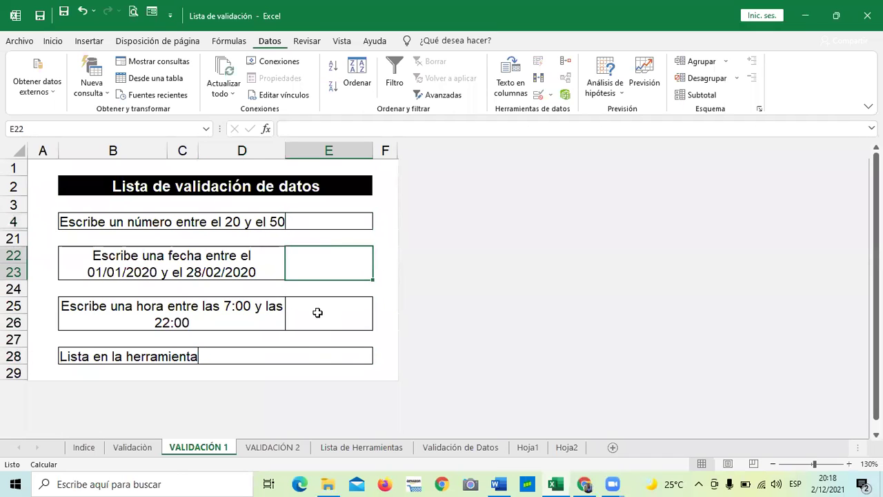
Look over the entry cells on VALIDACIÓN 1, view the VALIDACIÓN 2 and Indice sheets, and return to VALIDACIÓN 1
click(318, 319)
click(317, 355)
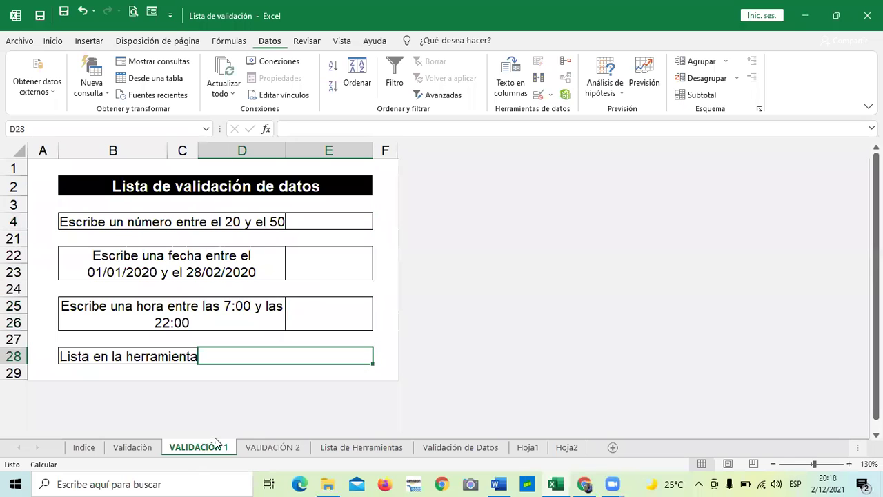
click(264, 450)
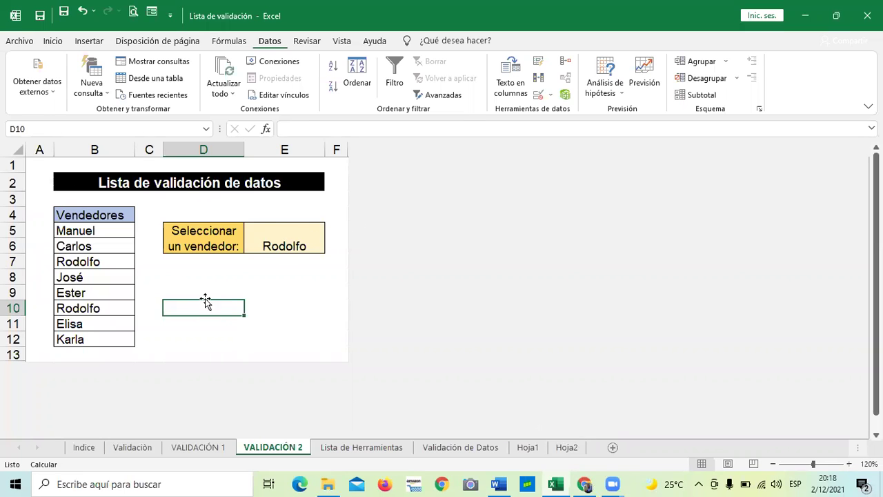
click(283, 273)
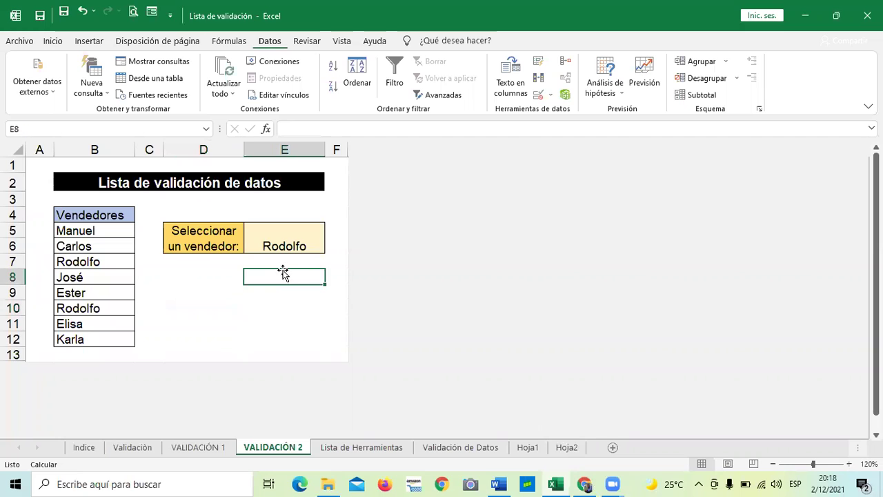
click(189, 446)
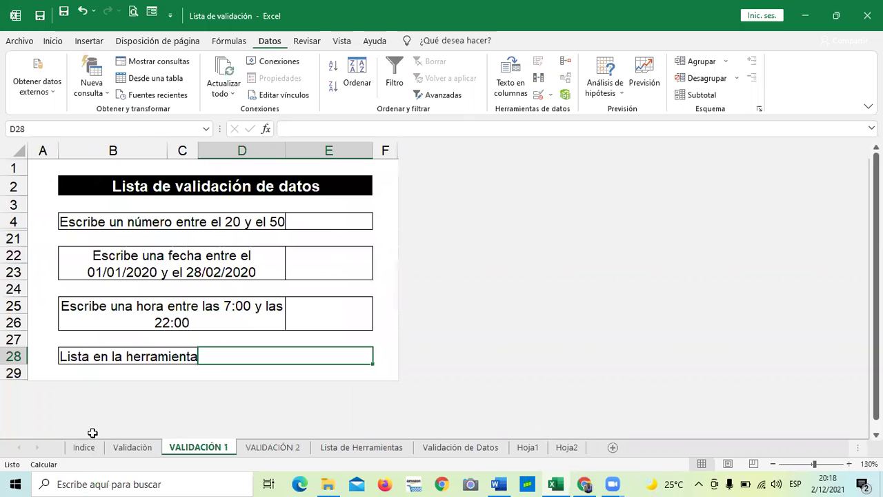
key(ctrl+Page_Up)
key(ctrl+Page_Up)
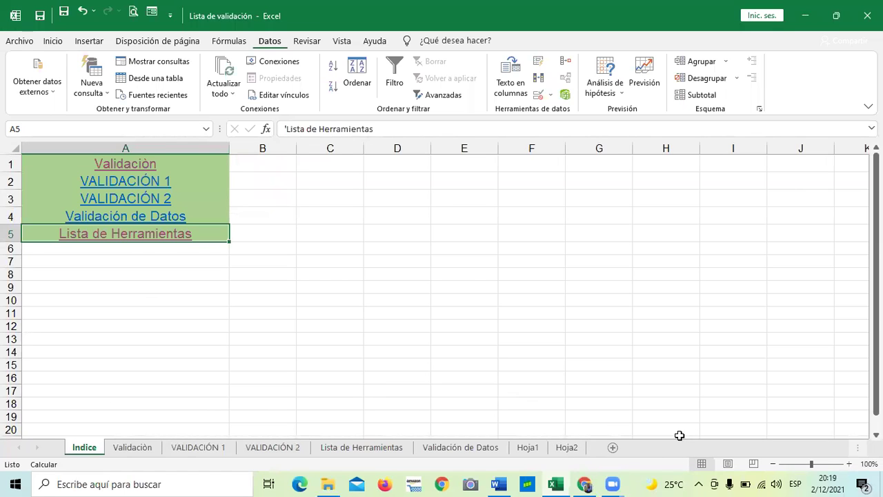
click(132, 366)
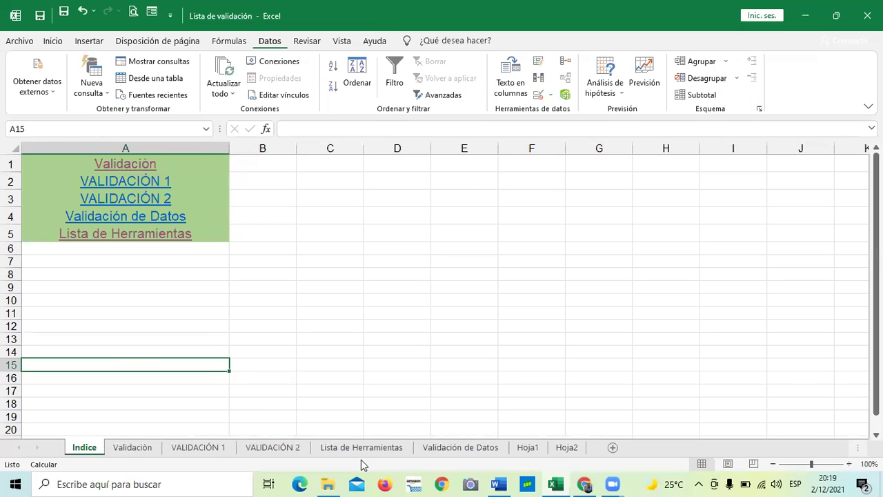
click(442, 433)
click(369, 338)
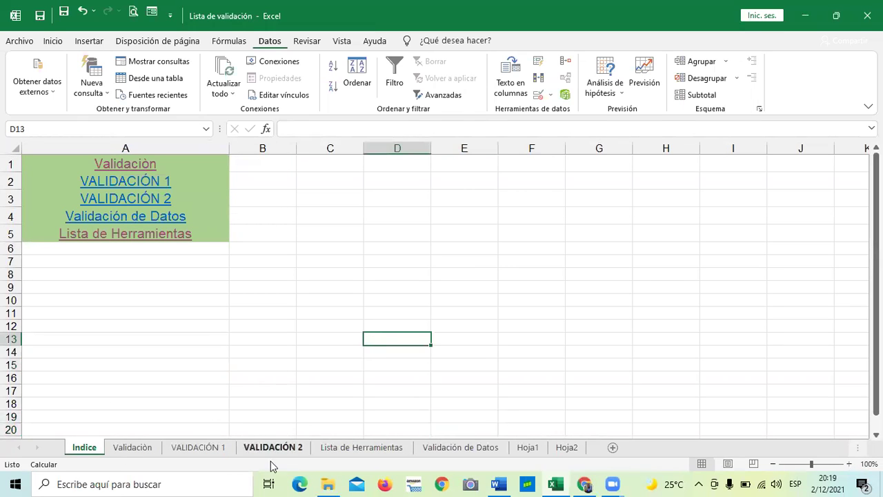
click(207, 448)
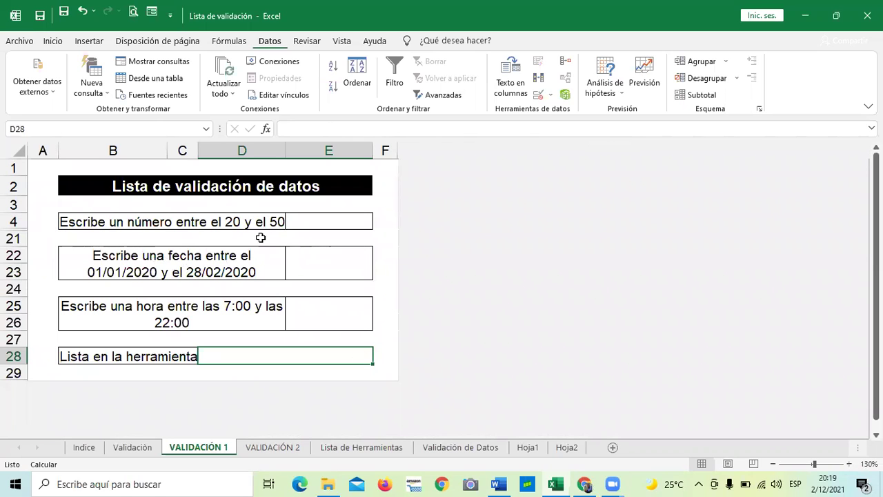
Enter 60 in cell E4 to test it without a validation rule, and clear the cell again
click(309, 223)
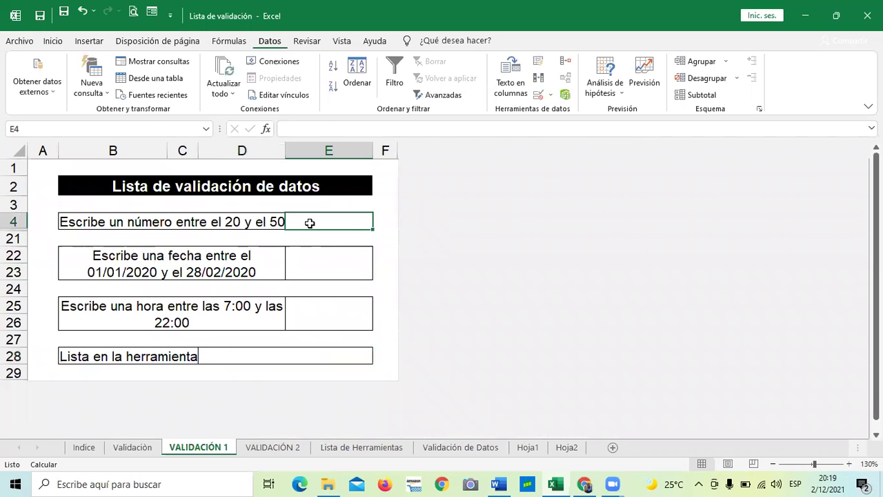
double_click(310, 222)
text(60)
key(Return)
click(335, 200)
click(324, 222)
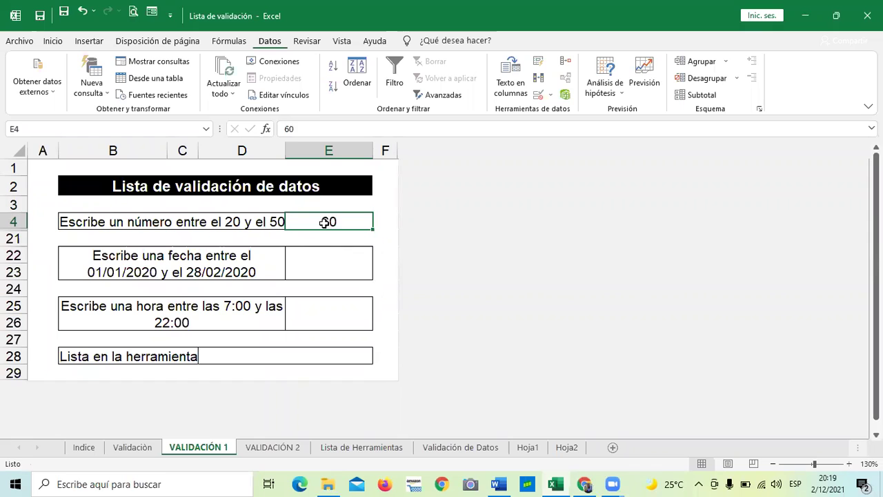
key(BackSpace)
click(345, 271)
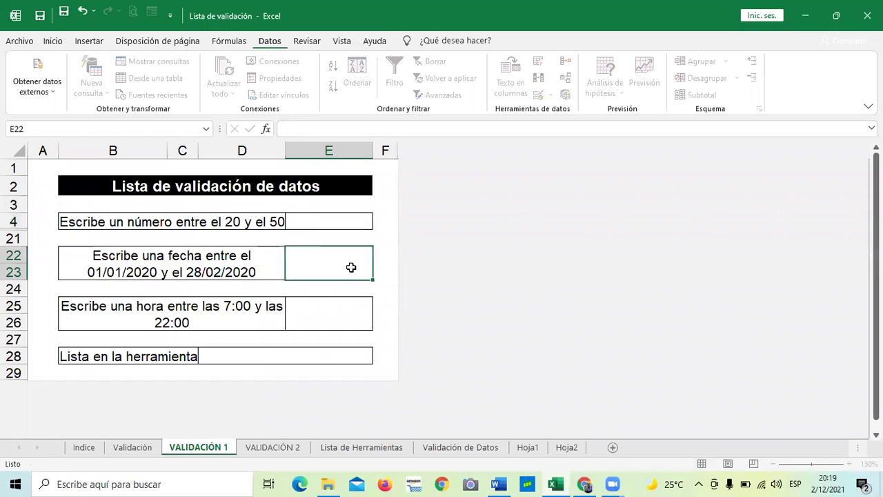
click(385, 220)
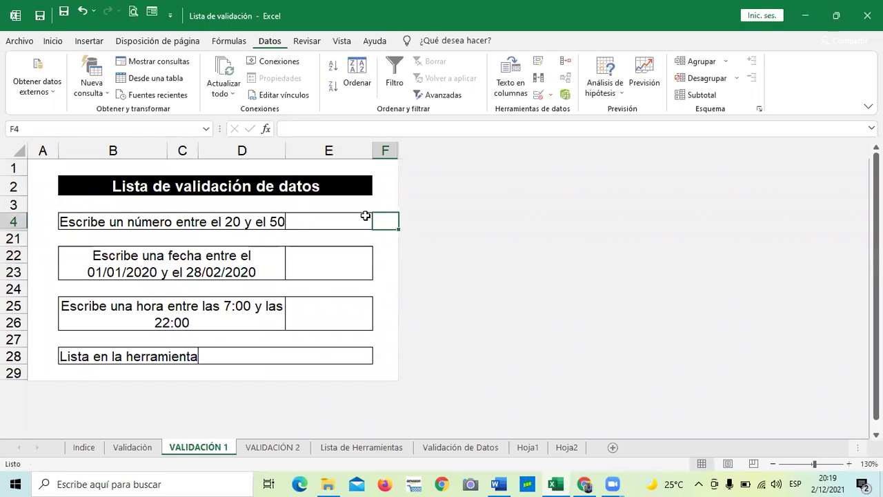
click(331, 222)
click(329, 266)
Open data validation for cell E4, clear all its existing settings and allow only Número entero values
click(332, 221)
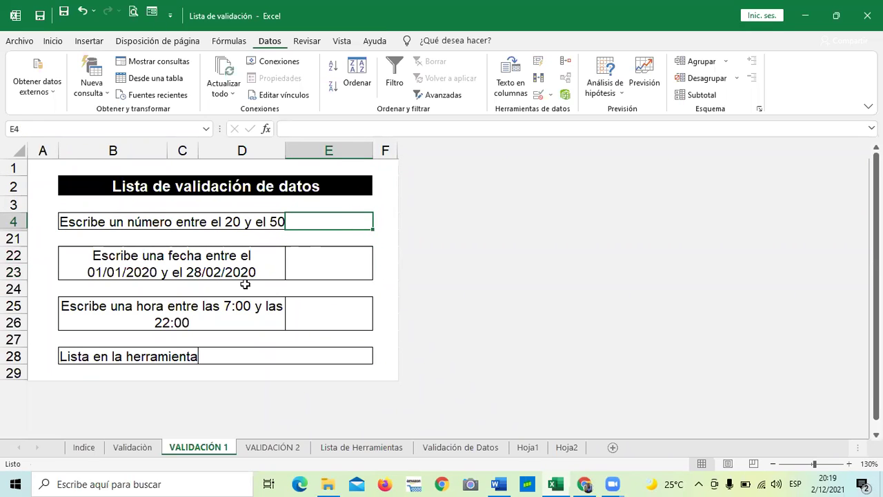
click(549, 94)
click(562, 113)
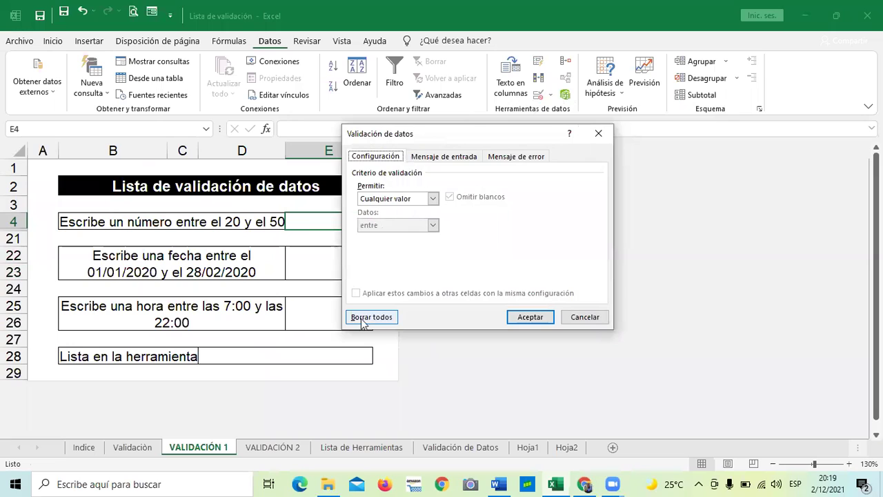
click(389, 320)
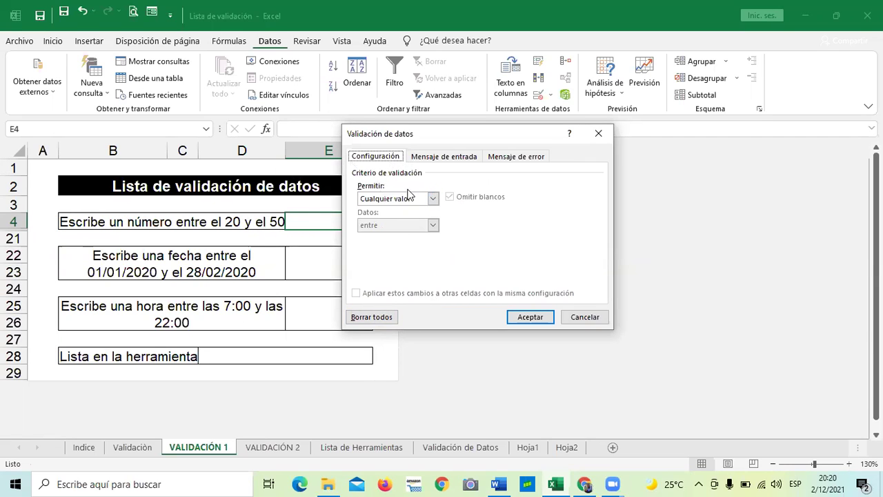
click(433, 200)
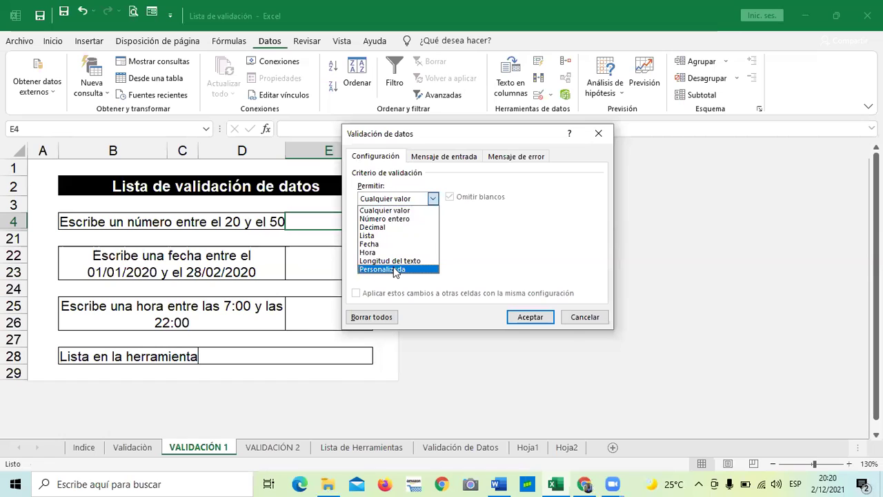
click(384, 218)
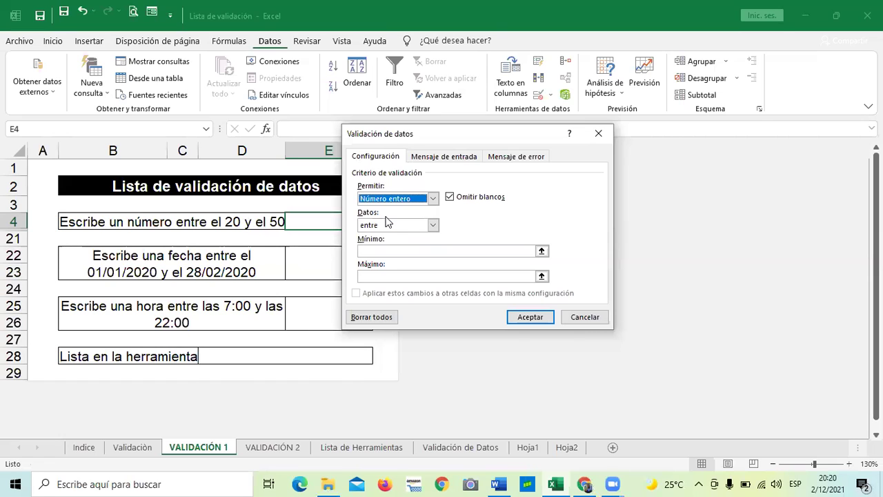
Set the whole-number criterion for E4 to entre with minimum 20 and maximum 50, and apply the rule
click(432, 225)
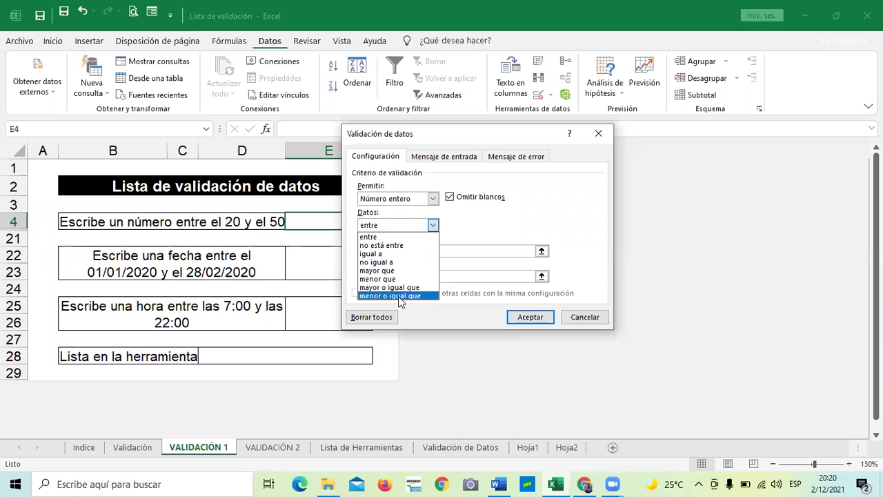
click(375, 237)
click(436, 251)
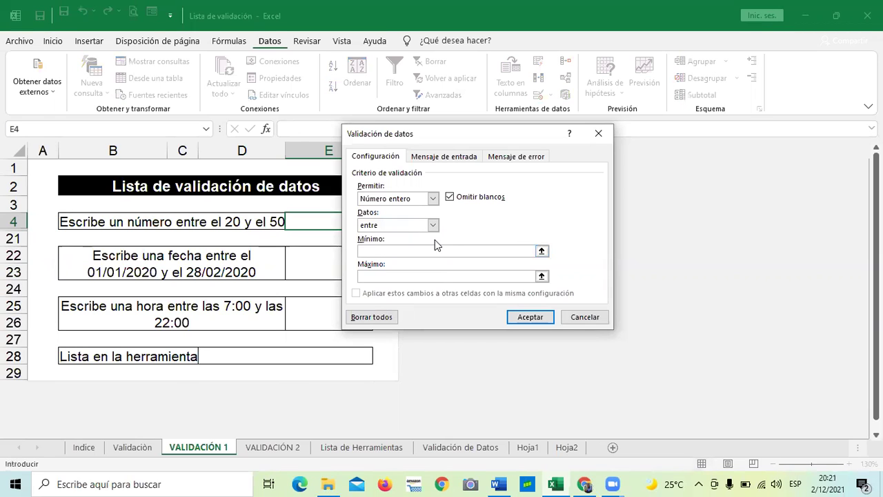
text(20)
click(424, 274)
text(50)
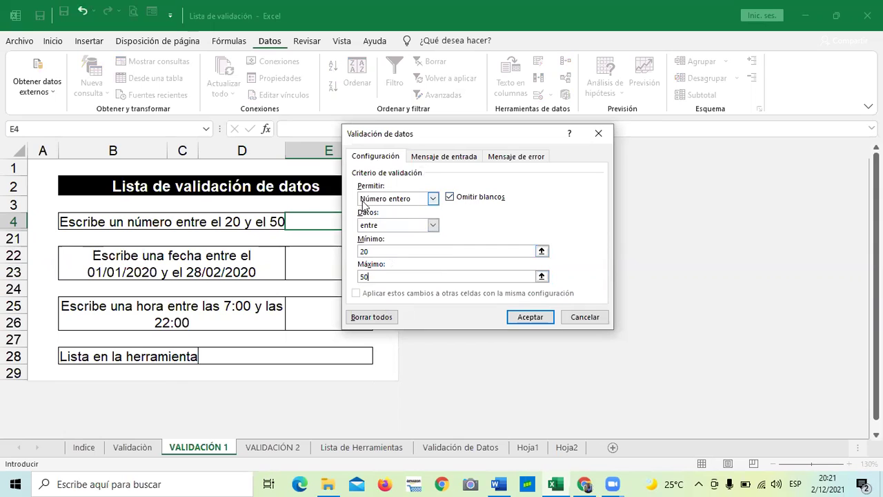
click(529, 317)
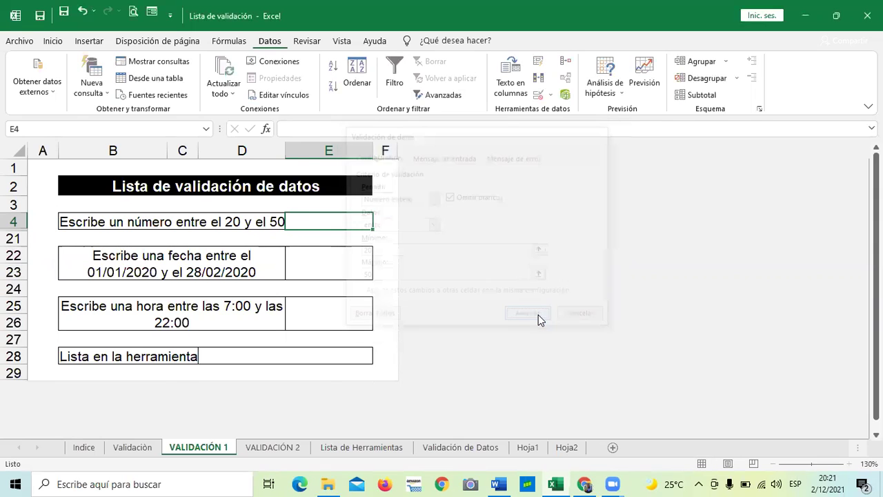
Test the rule in cell E4 by entering 20, and delete the value again
click(325, 315)
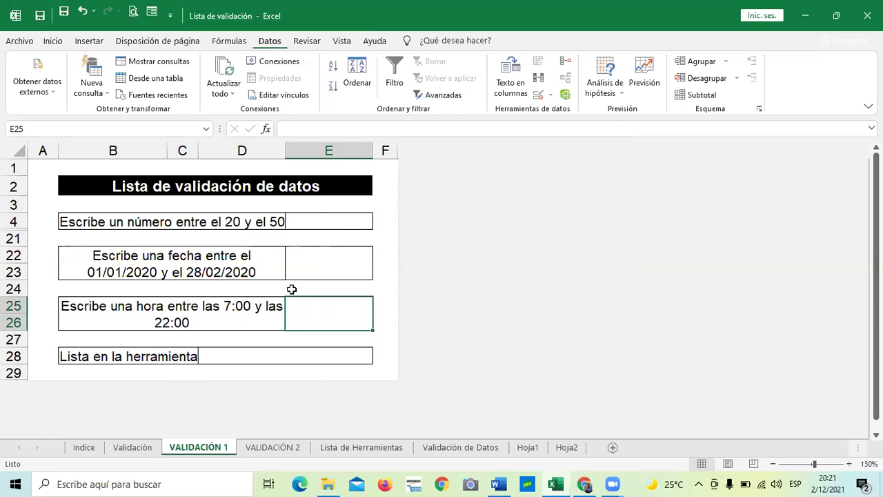
click(340, 219)
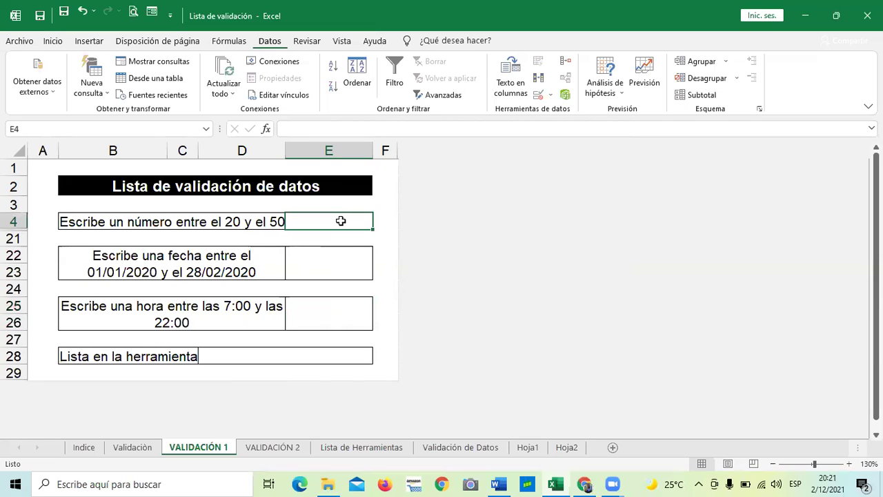
text(20)
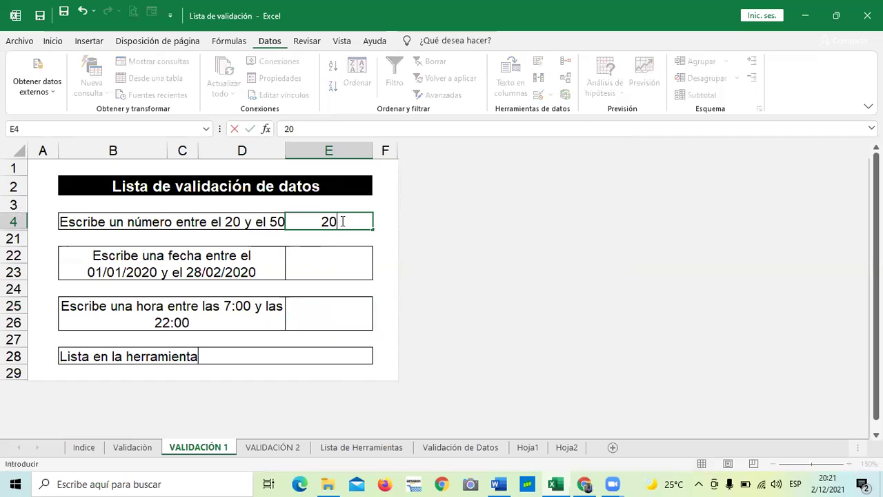
key(Return)
click(342, 221)
key(Delete)
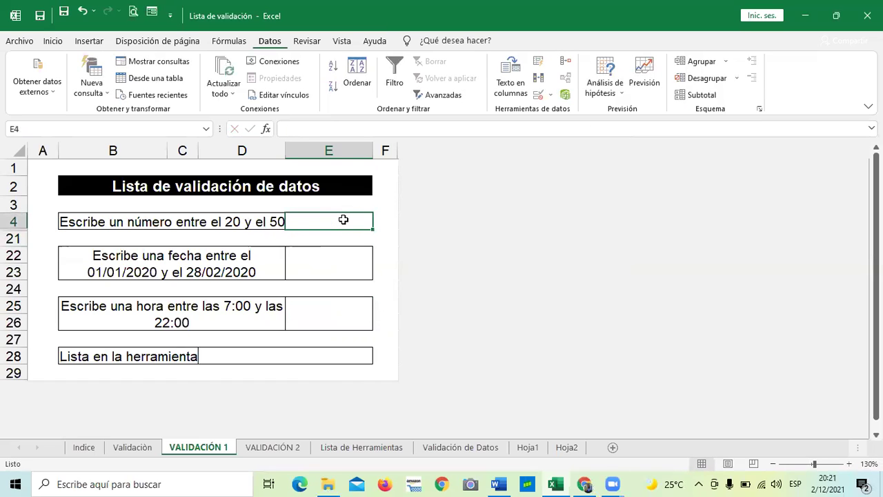
Try entering the out-of-range value 15 in cell E4, choose to retry, and erase it
text(15)
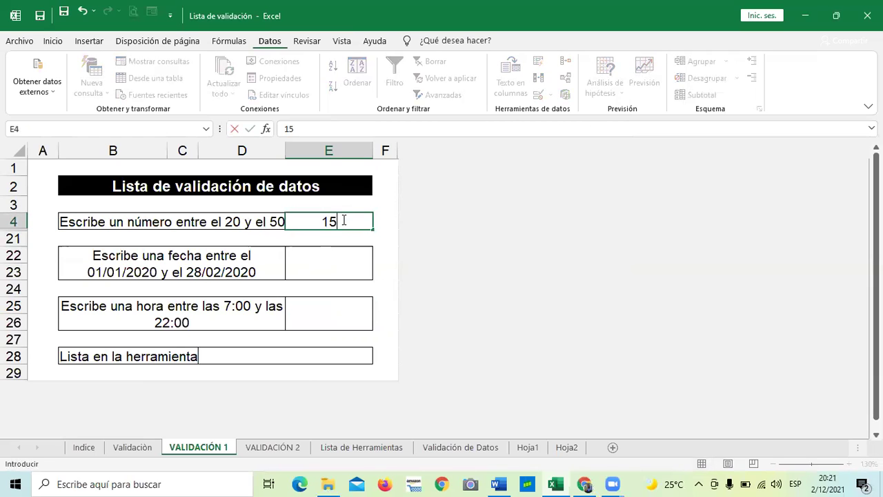
key(Return)
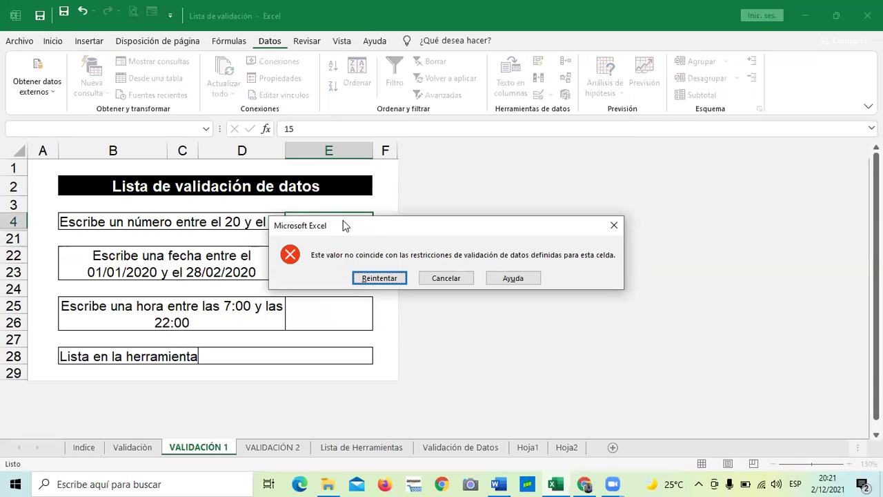
click(391, 279)
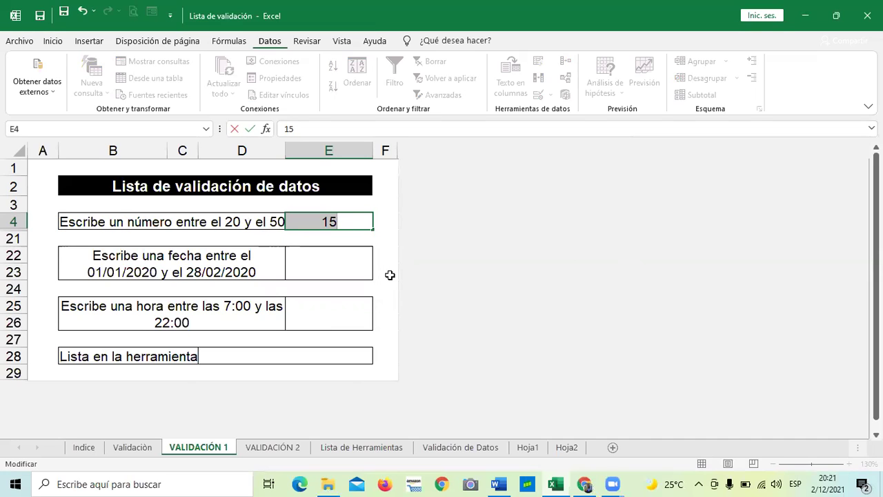
key(BackSpace)
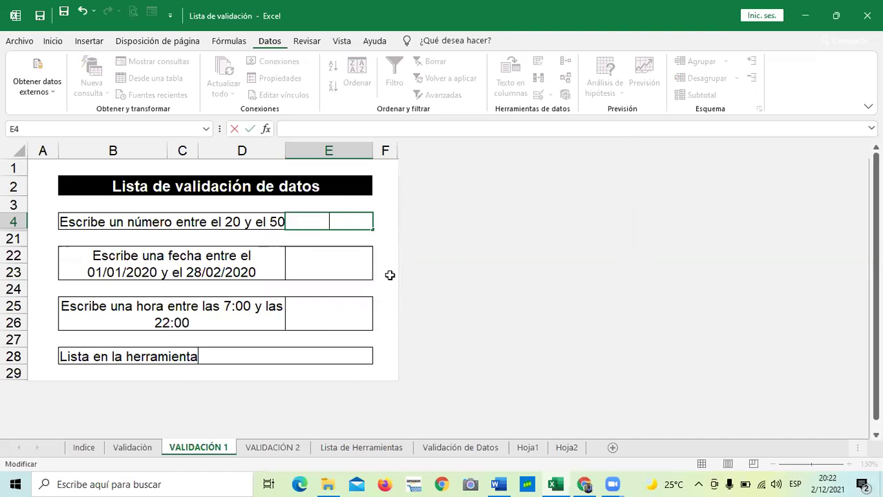
Try entering 60 in cell E4, cancel that entry and enter the upper limit 50 instead
text(60)
key(Return)
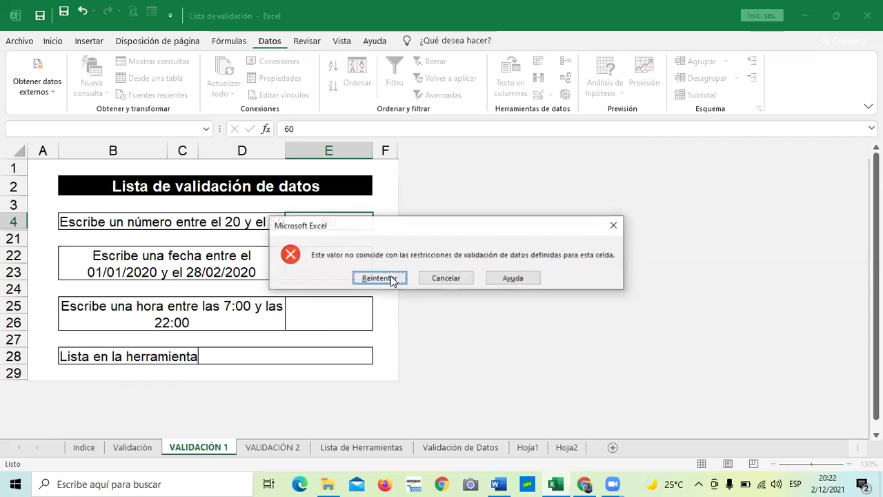
click(433, 279)
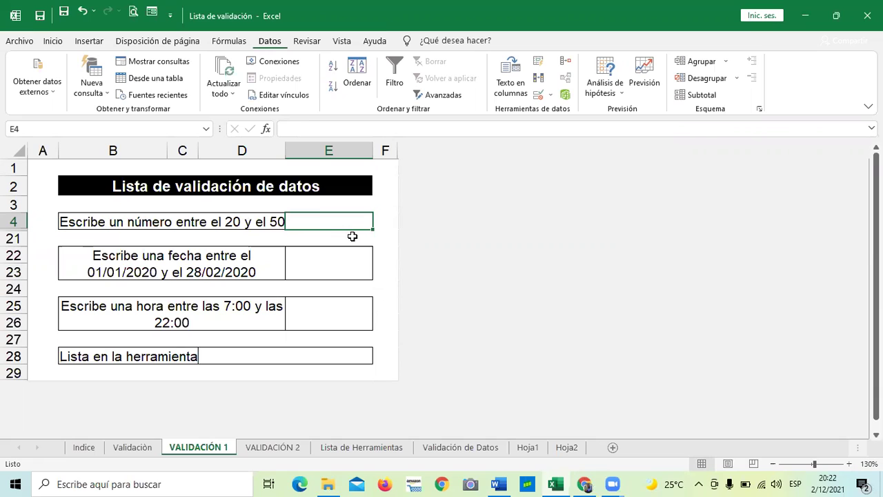
text(50)
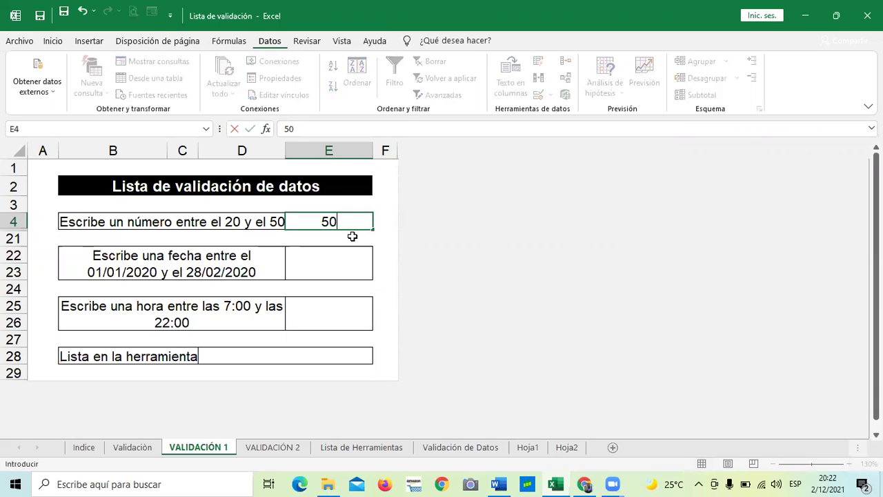
key(Return)
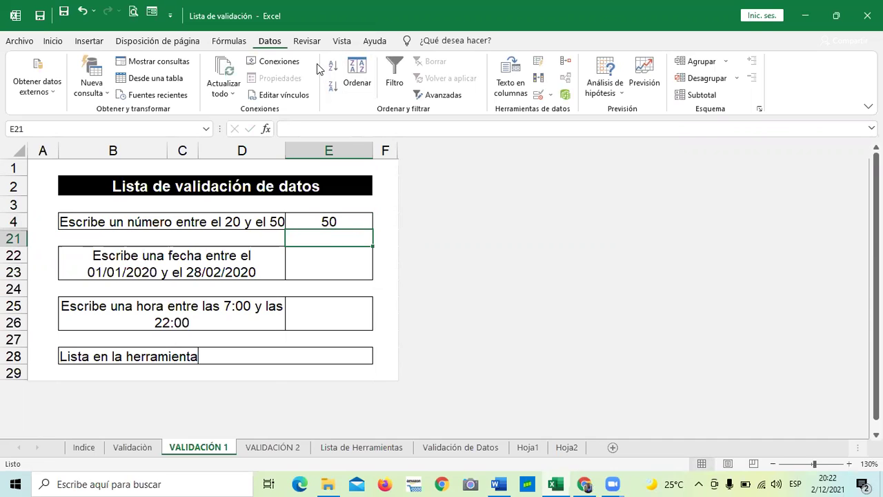
Add the input message "FORMATO DE FECHA: DIA, MES Y AÑO" to the data validation of date cell E22 and apply it
click(314, 260)
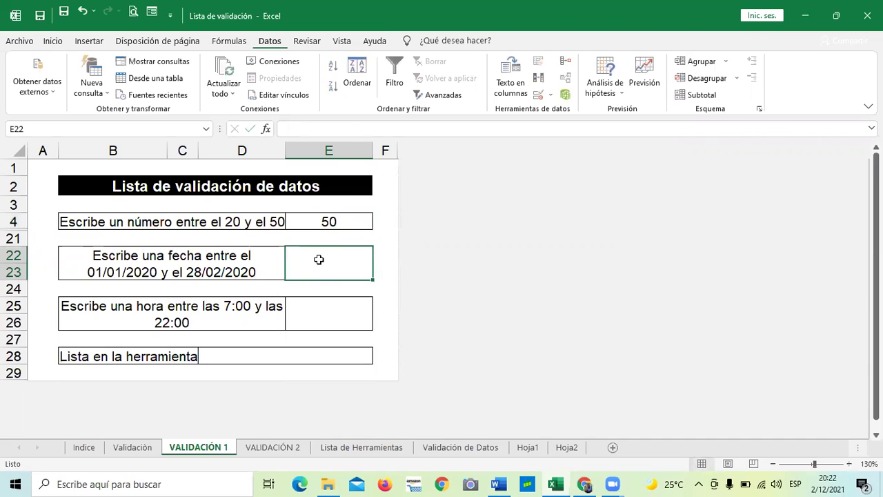
click(538, 96)
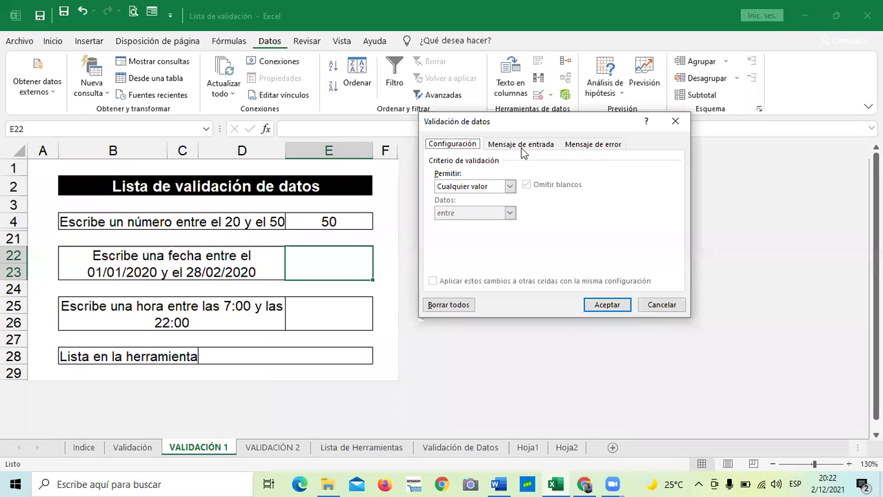
click(524, 147)
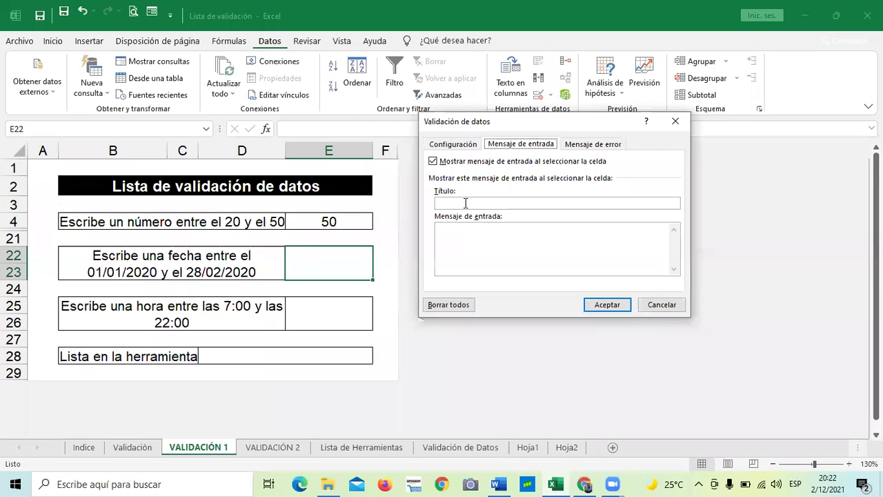
click(455, 240)
text(FE)
key(BackSpace)
key(BackSpace)
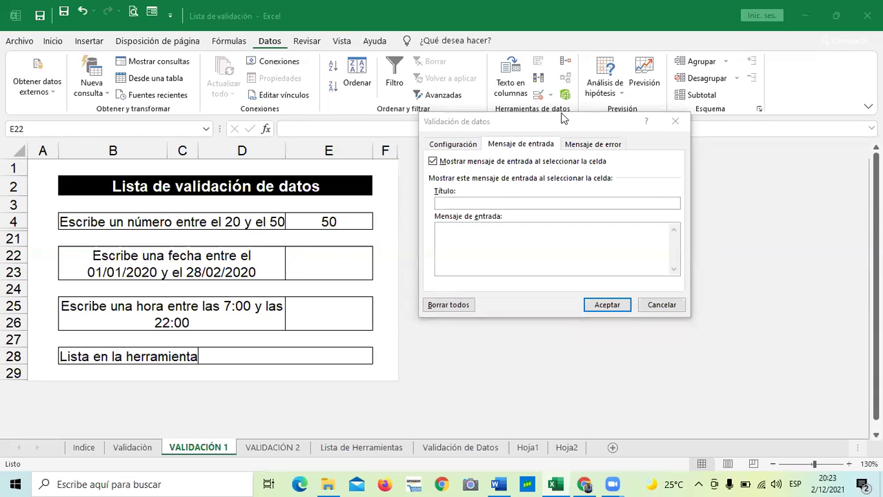
click(466, 241)
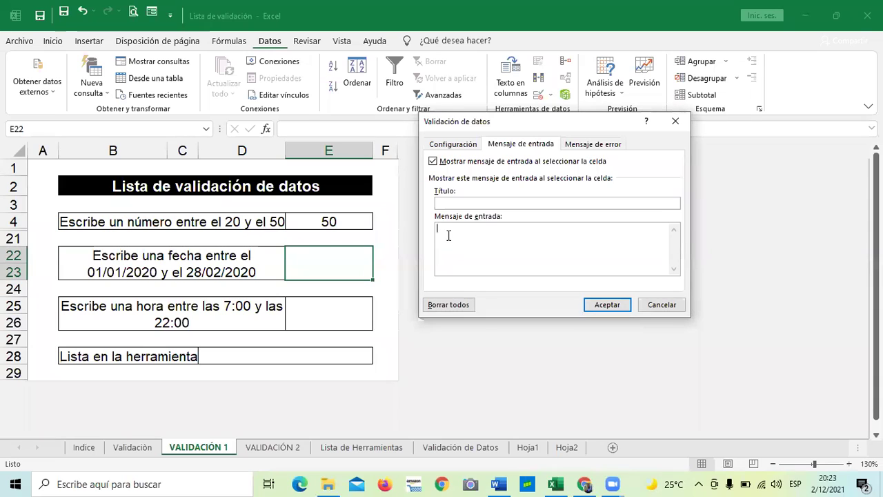
text(FORMATO DE FECHA )
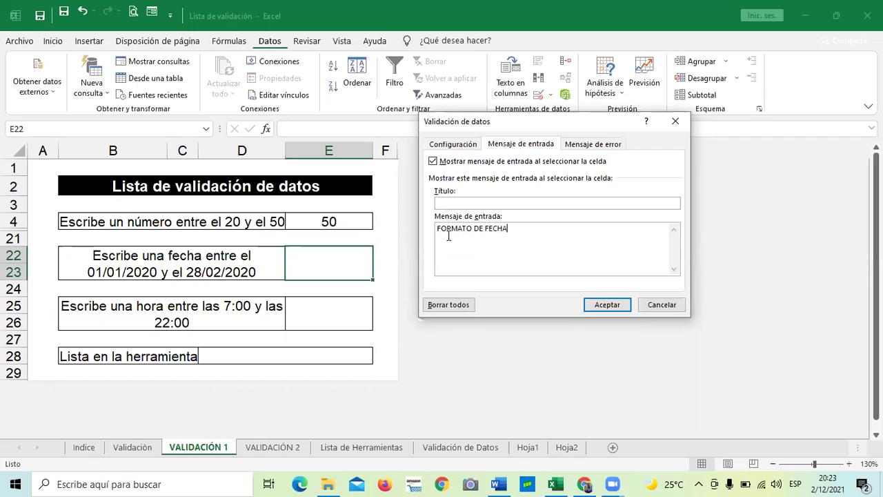
text(: DIA, MES Y AÑO)
click(607, 305)
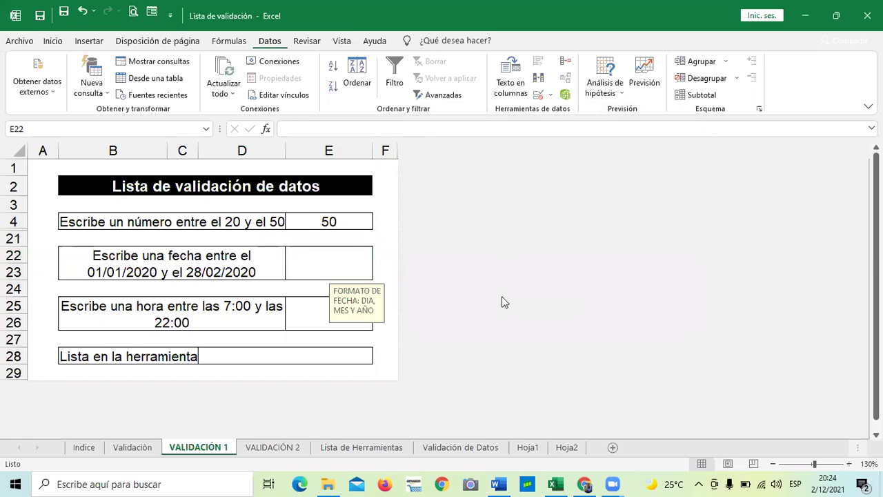
Check the input message of date cell E22 by selecting other cells and returning to it
click(383, 204)
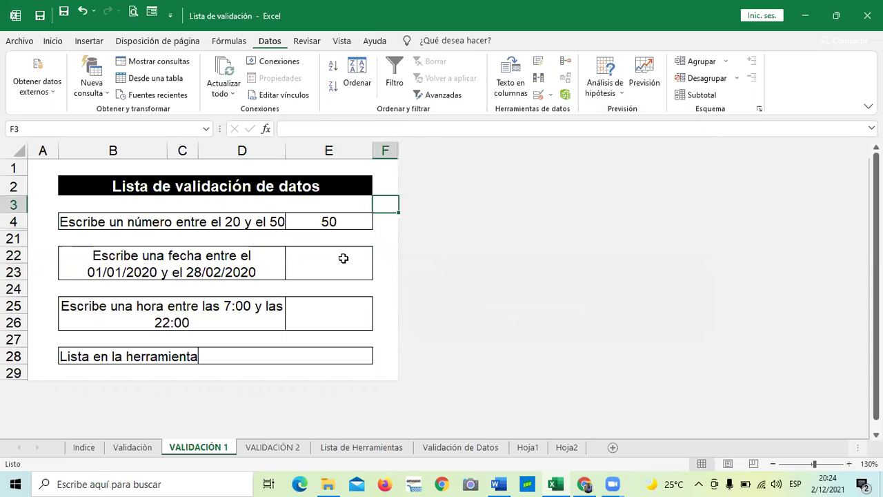
click(343, 257)
click(389, 198)
click(328, 262)
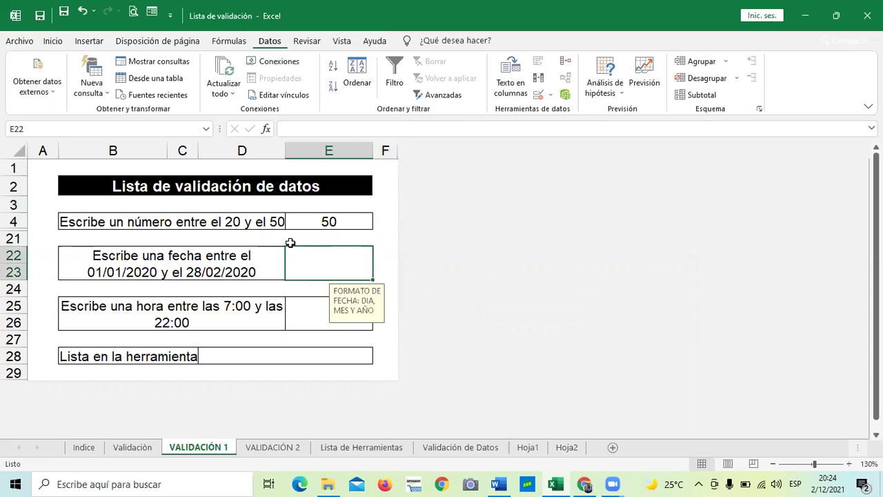
click(241, 272)
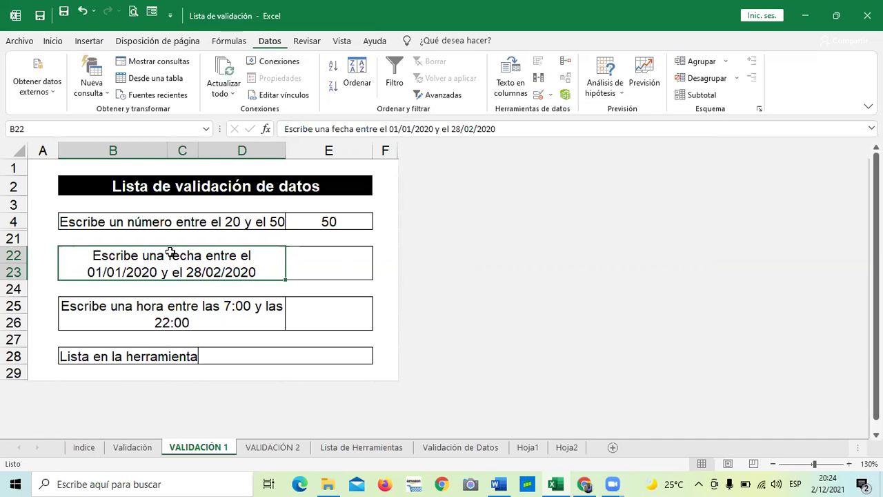
Enter the date 02/05/21 in cell E22
click(326, 265)
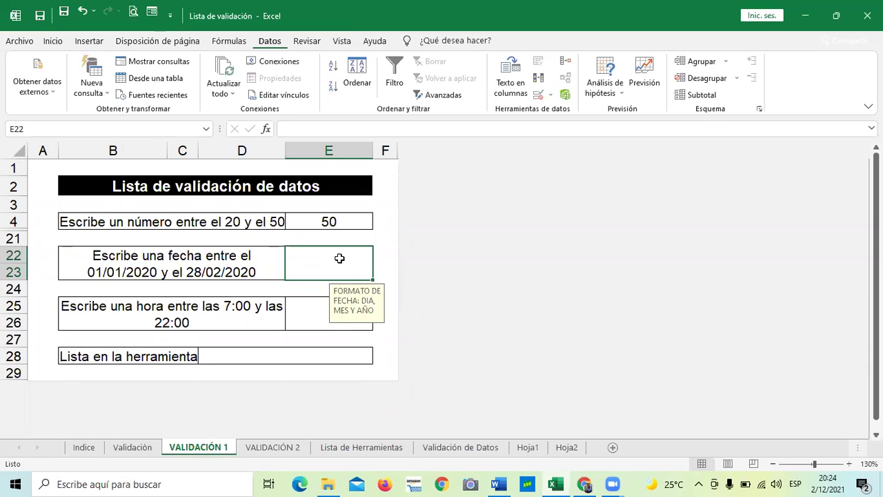
text(0)
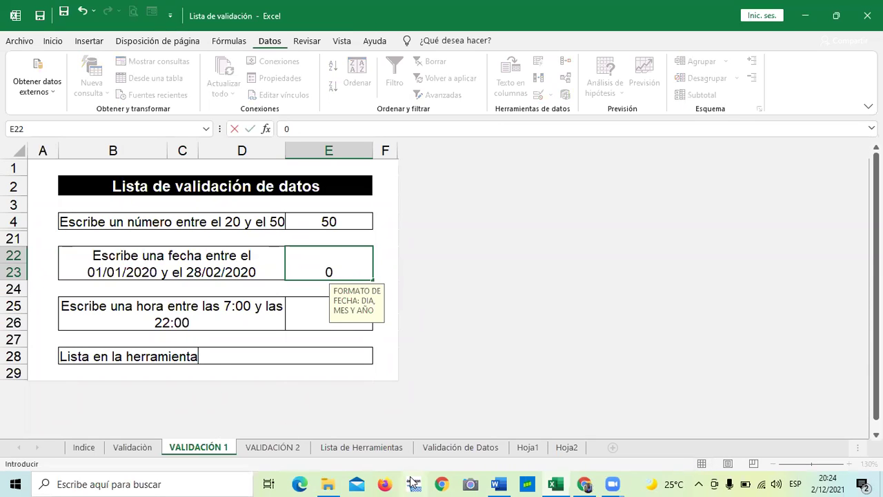
text(20)
key(BackSpace)
key(BackSpace)
key(BackSpace)
text(0)
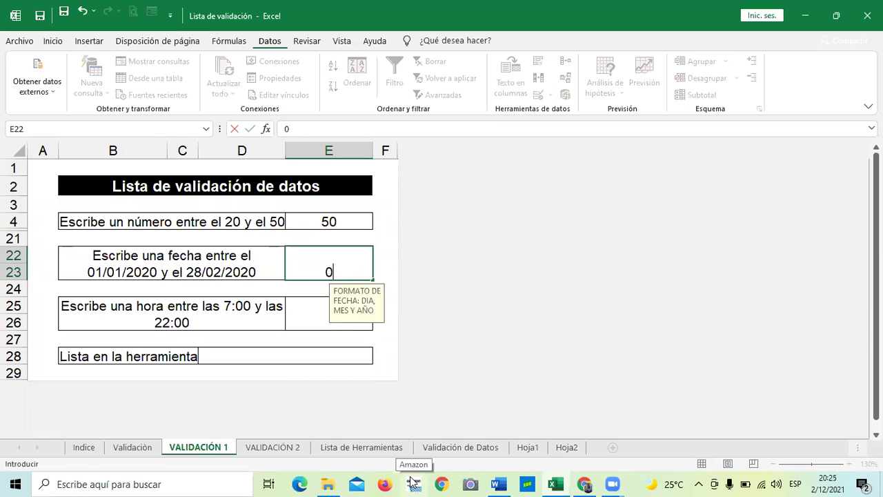
text(2/)
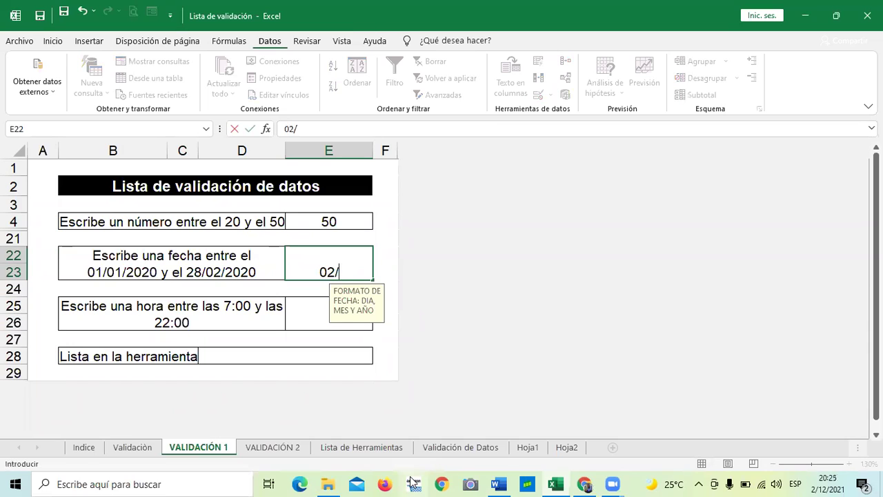
text(05/)
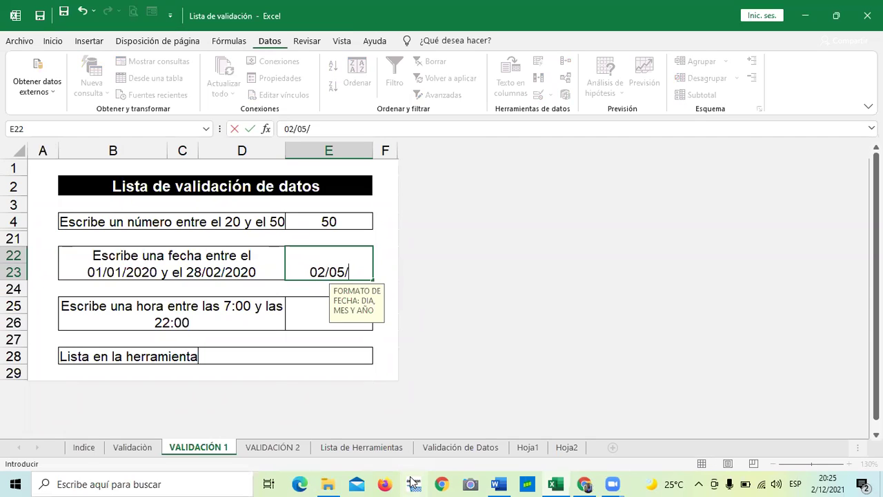
text(21)
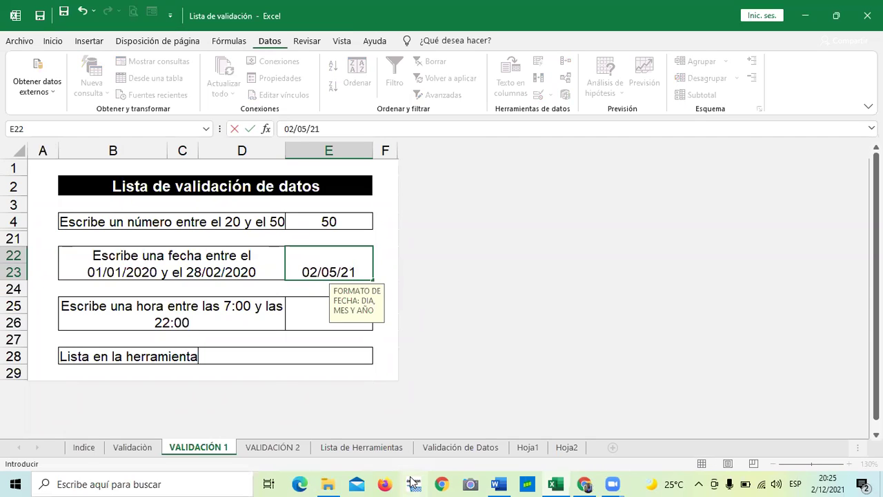
key(Return)
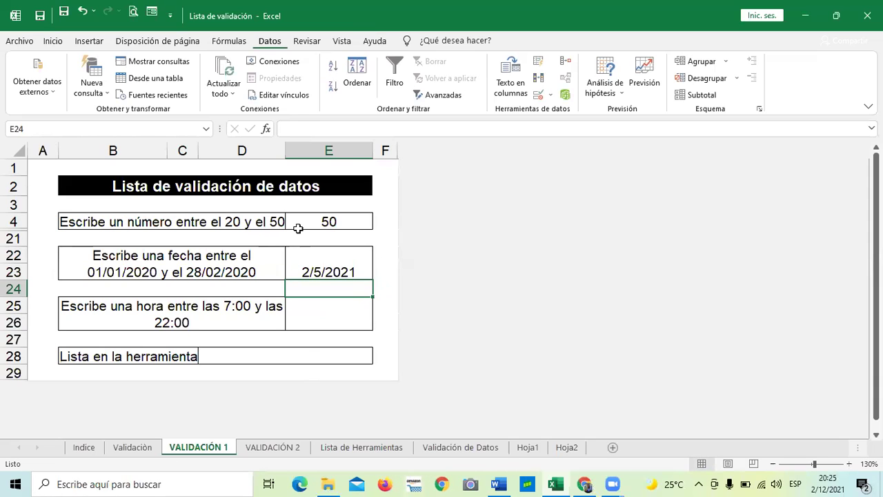
Open the data validation settings of cell E22 and allow only Fecha values
click(247, 257)
click(331, 264)
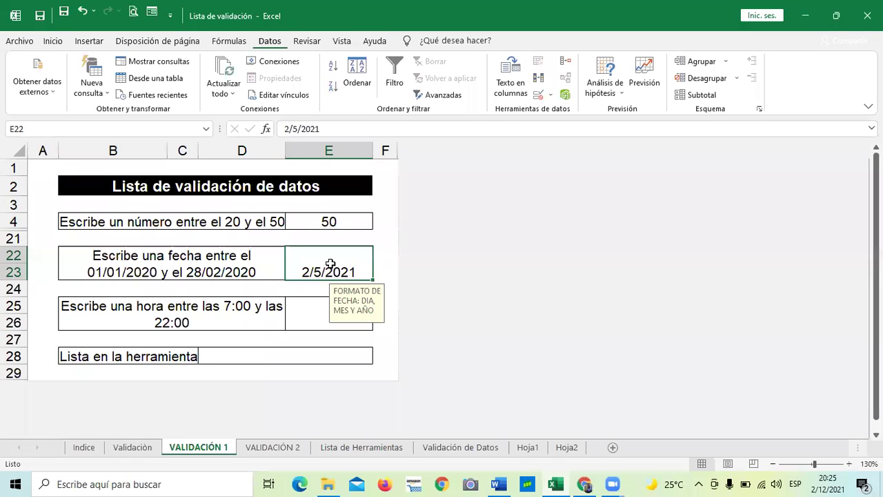
click(538, 94)
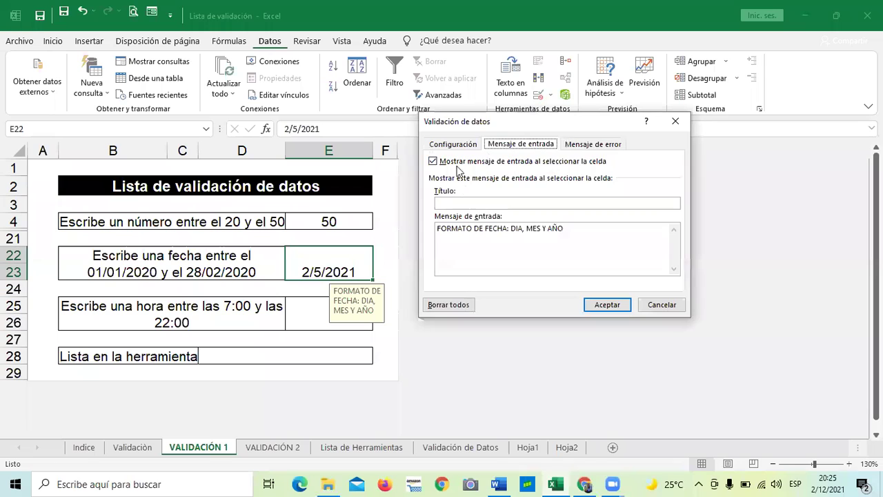
click(455, 145)
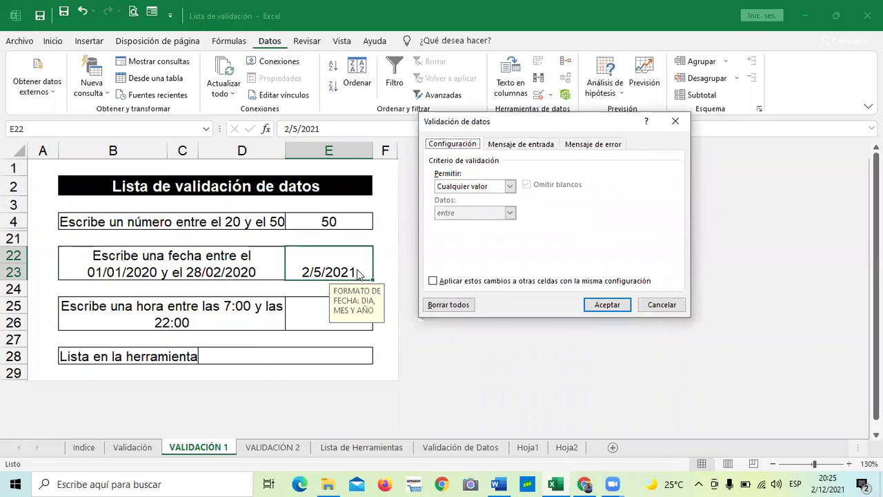
click(509, 186)
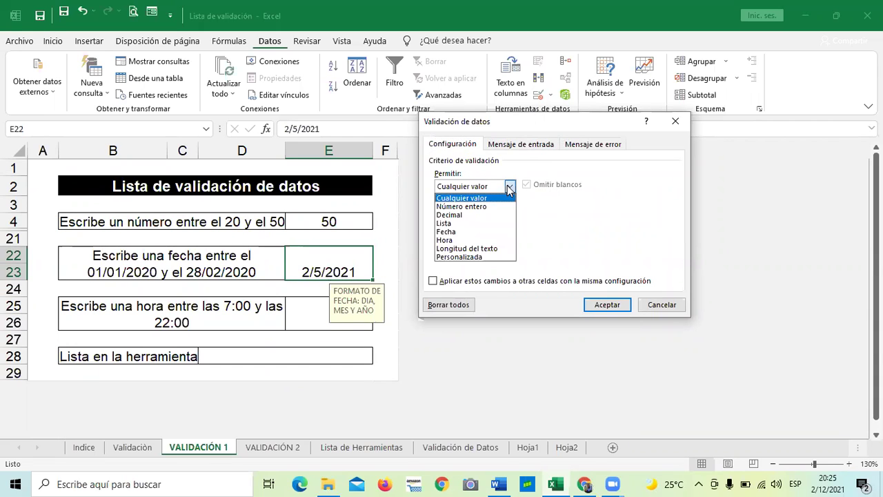
click(447, 233)
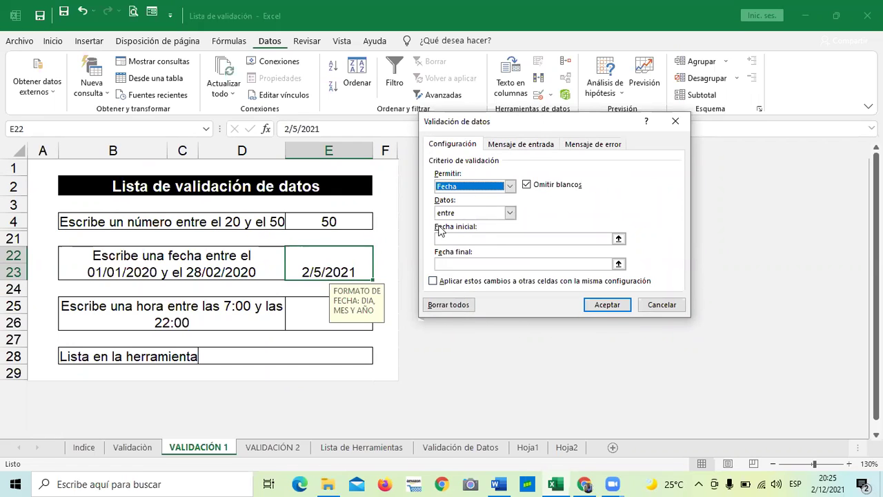
Set the date criterion for E22 to entre with start date 01/01/2020 and end date 28/02/2020, and apply the rule
click(510, 214)
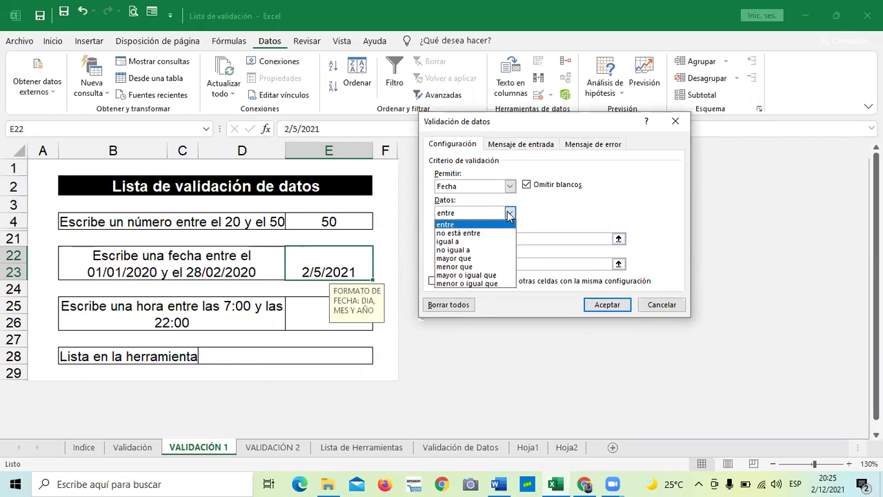
click(510, 215)
click(491, 237)
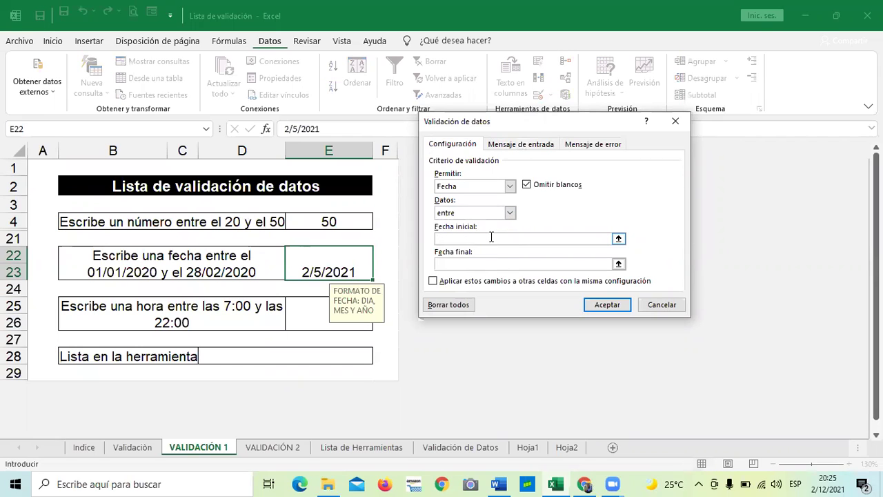
text(01)
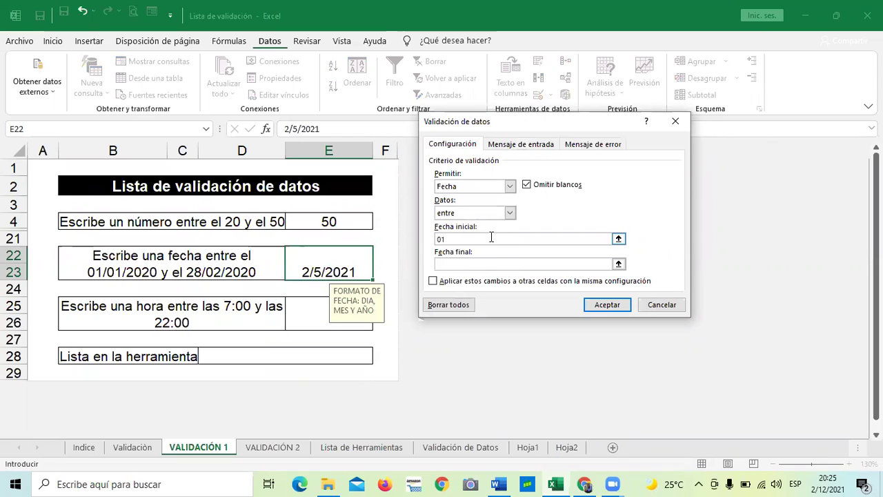
text(/01)
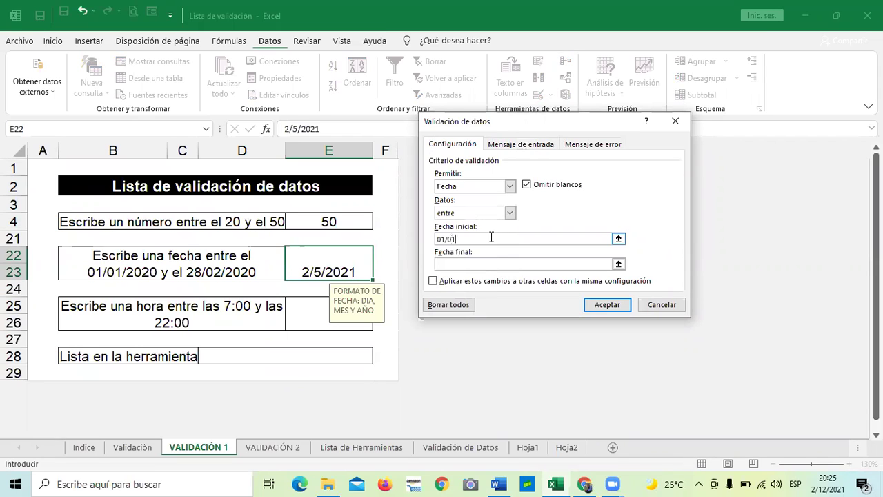
text(/2020)
click(492, 263)
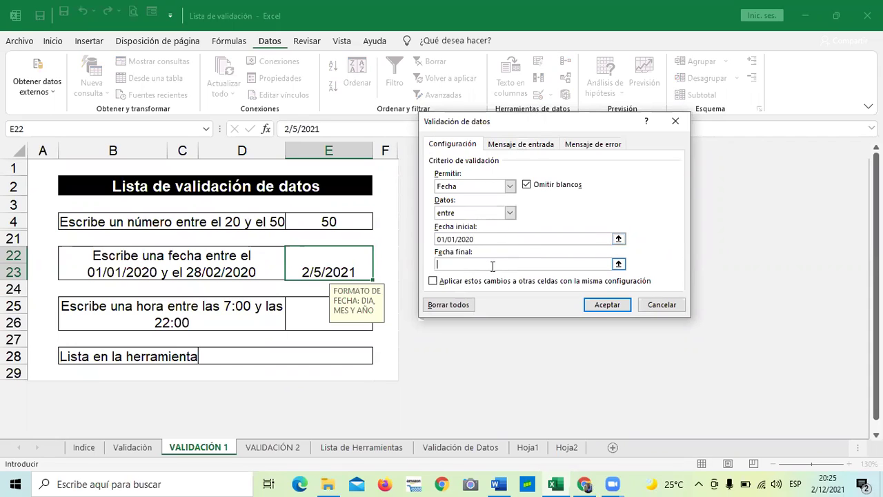
text(28/02/2020)
click(615, 304)
Reselect cell E22 and circle the invalid data on the sheet
click(393, 205)
click(344, 260)
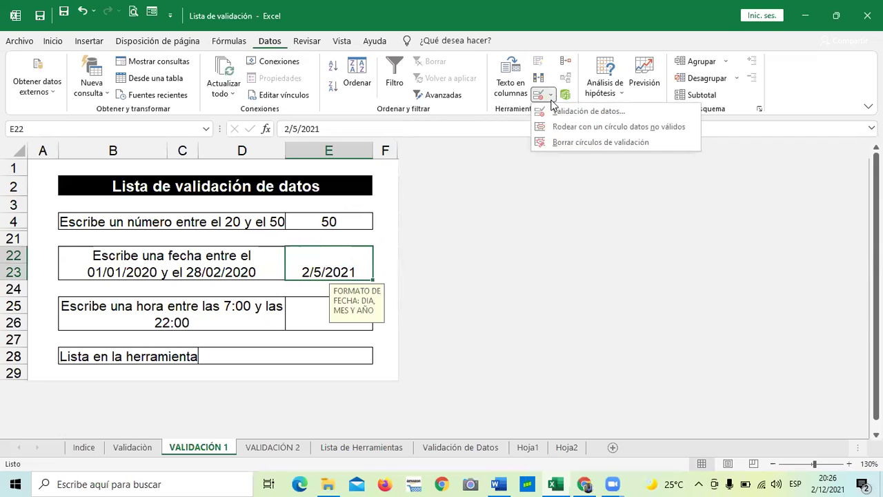
click(559, 129)
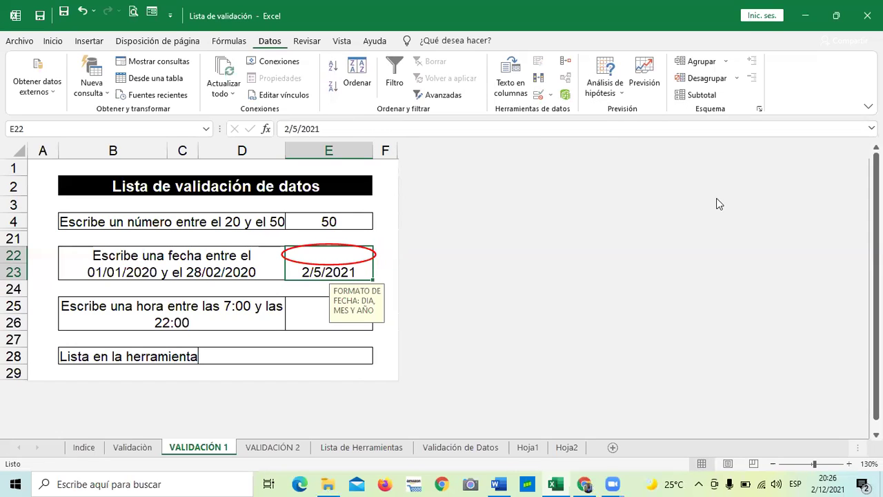
Clear the validation circles from the sheet
click(549, 95)
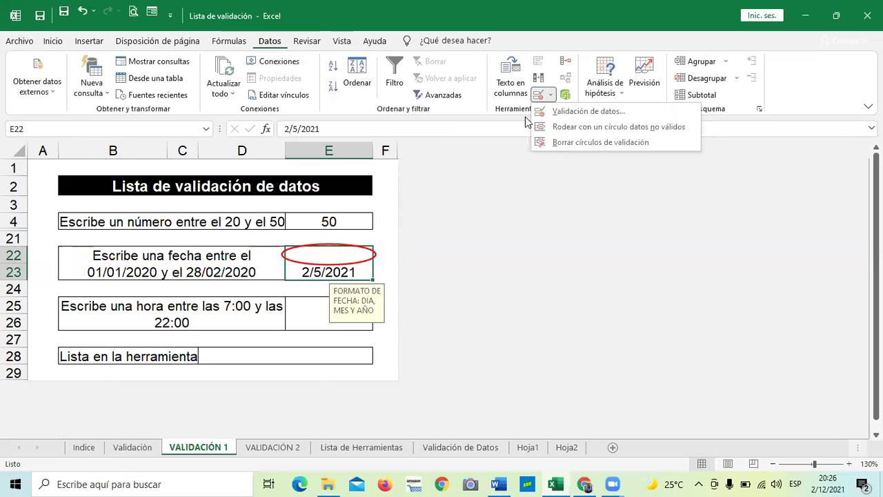
click(550, 95)
click(550, 95)
click(558, 142)
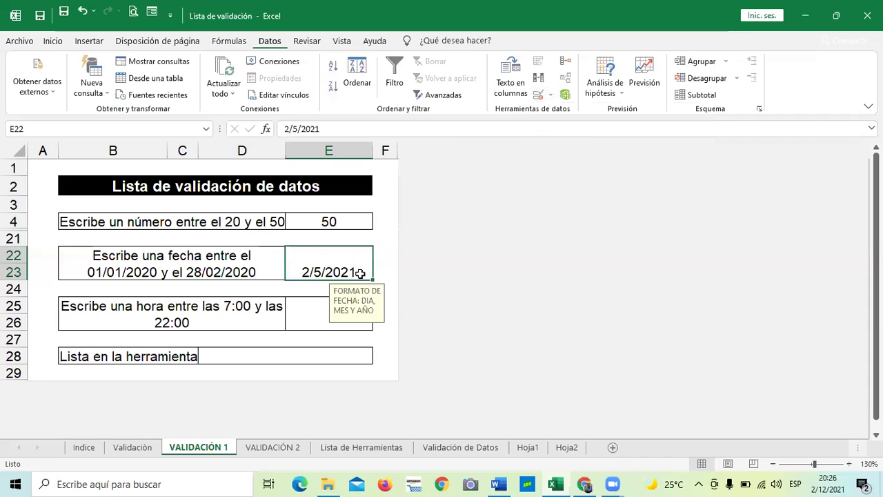
Try replacing the date in E22 with the out-of-range date 01/05/2021, and choose to retry
key(BackSpace)
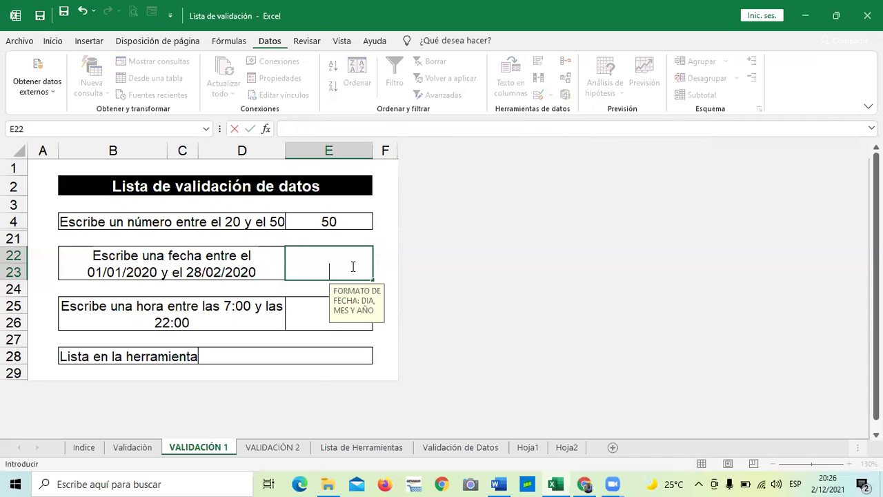
text(01/05)
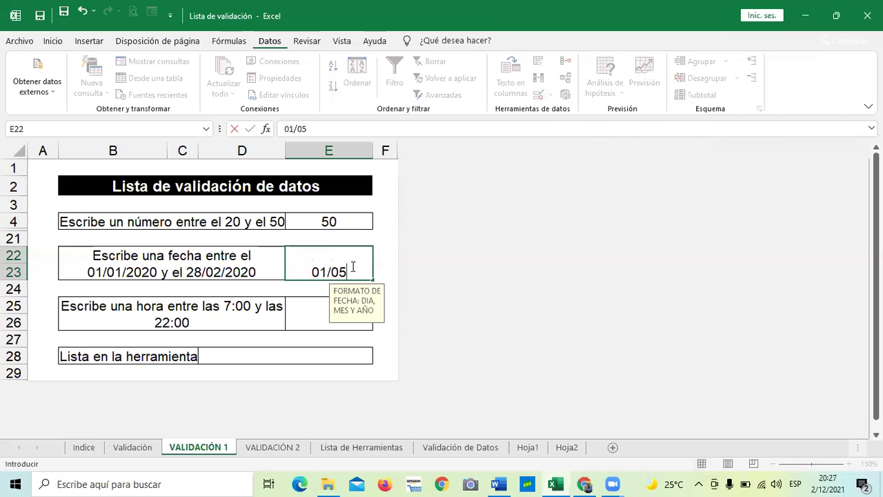
text(/2021)
key(Return)
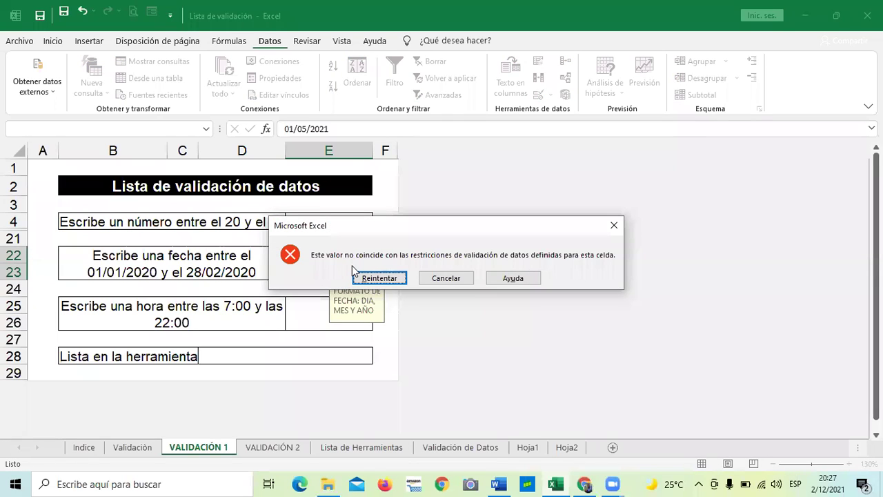
click(380, 277)
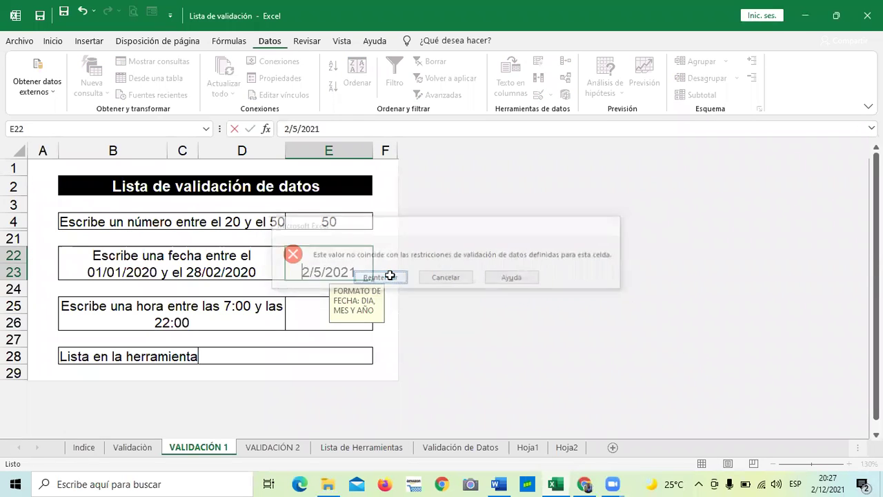
Try changing the date in E22 to 01/05/2020, and choose to retry
click(367, 271)
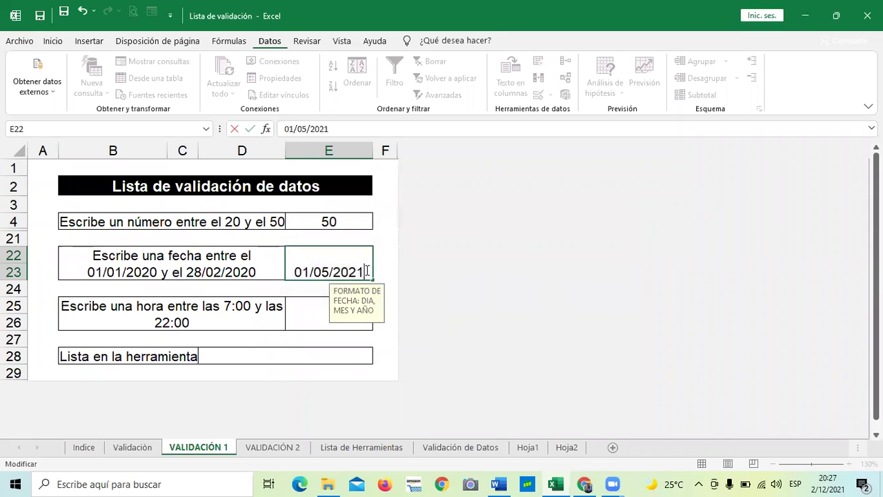
key(BackSpace)
key(BackSpace)
text(20)
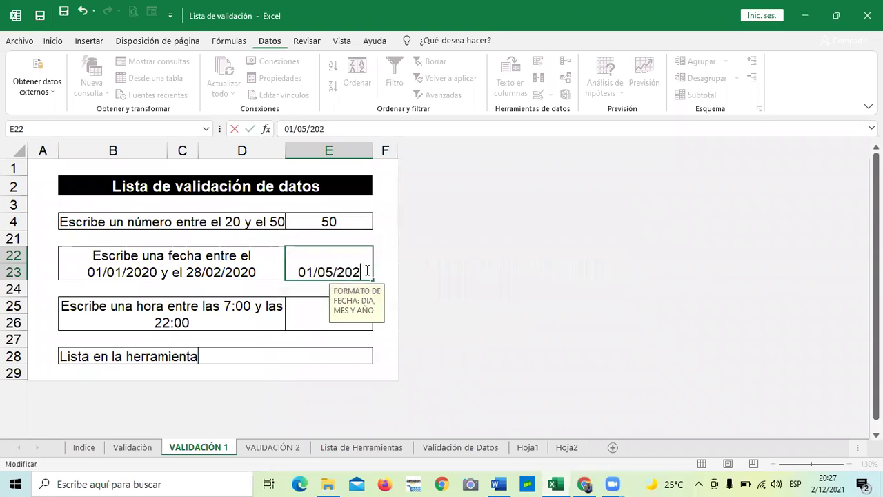
key(Return)
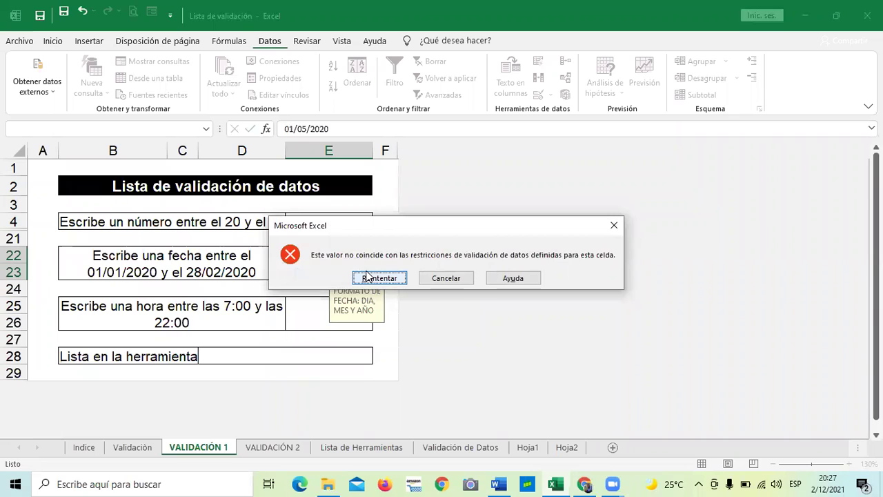
click(379, 278)
Change the month of the date in E22 to make it 01/02/2020, then reselect the cell
click(367, 270)
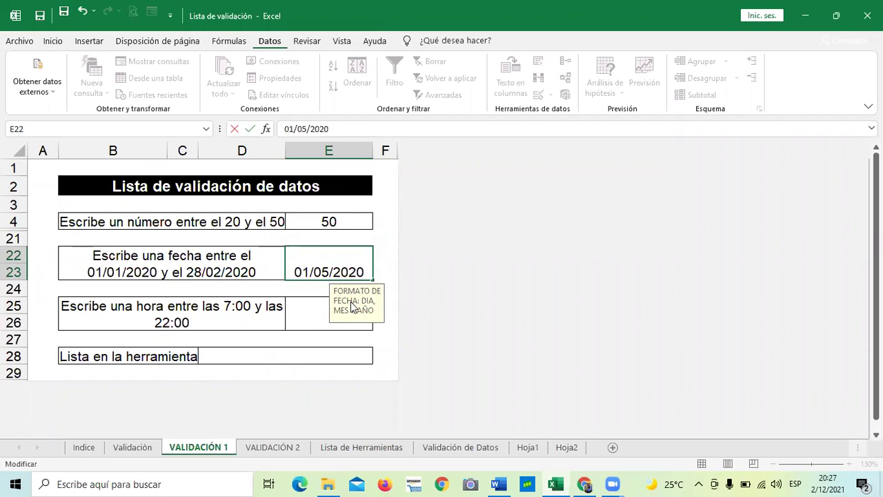
key(BackSpace)
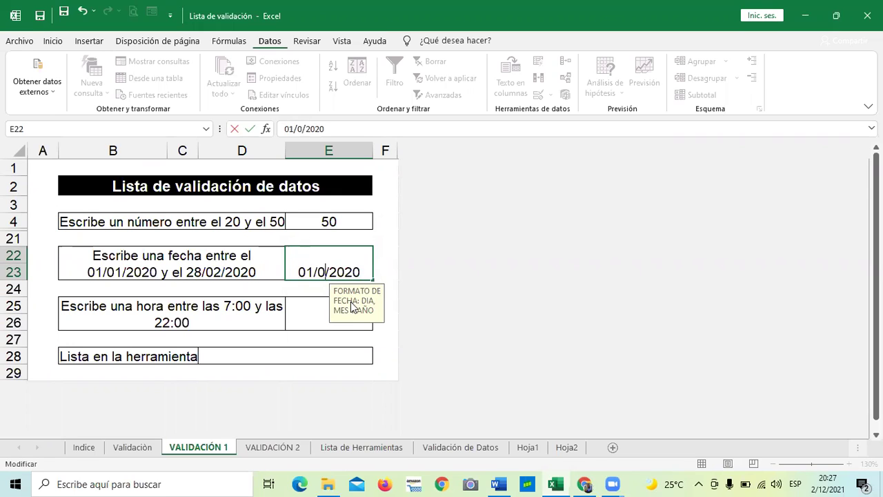
text(2)
key(Return)
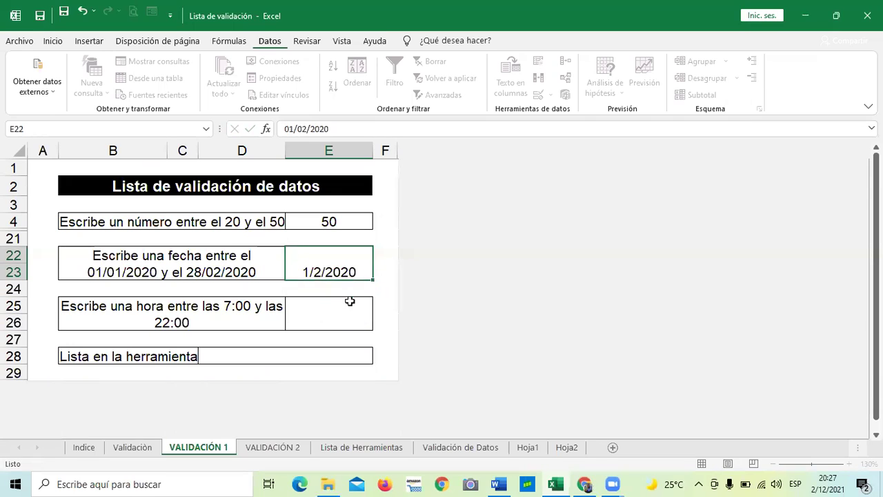
click(343, 262)
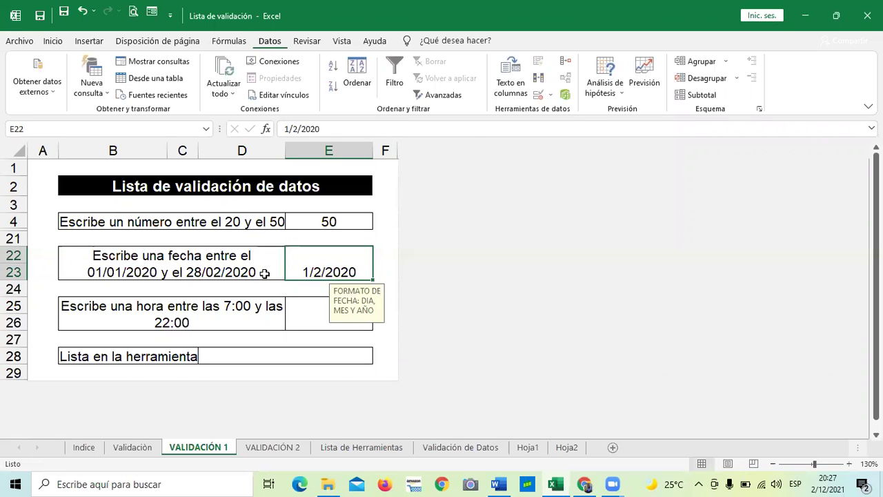
click(245, 275)
click(326, 263)
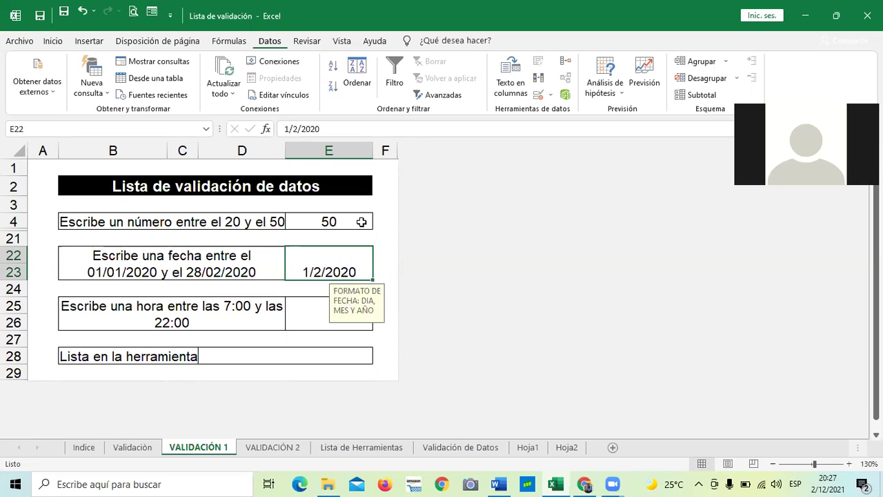
Review the time validation criteria and input message settings of cell E25, and accept them without changes
click(308, 314)
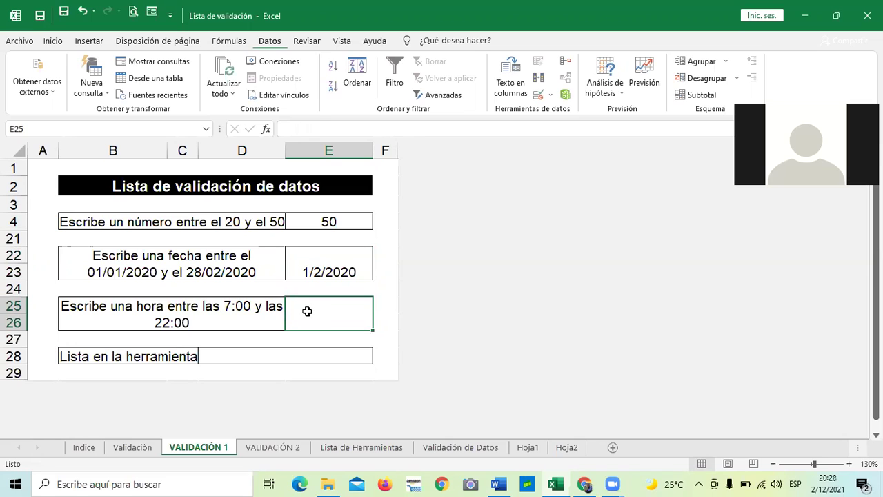
click(551, 97)
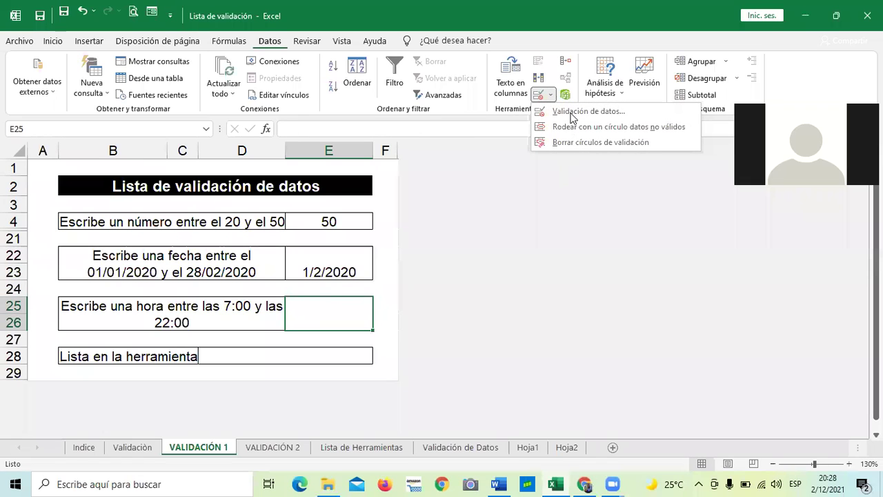
click(572, 113)
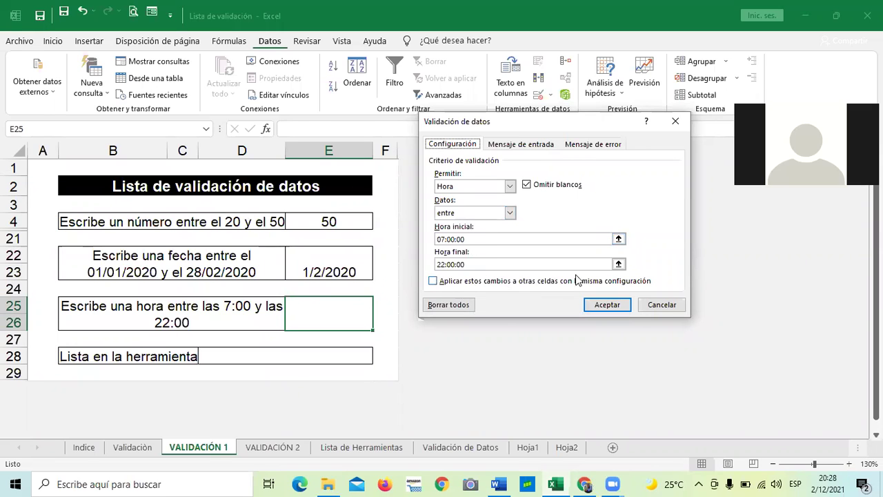
click(533, 143)
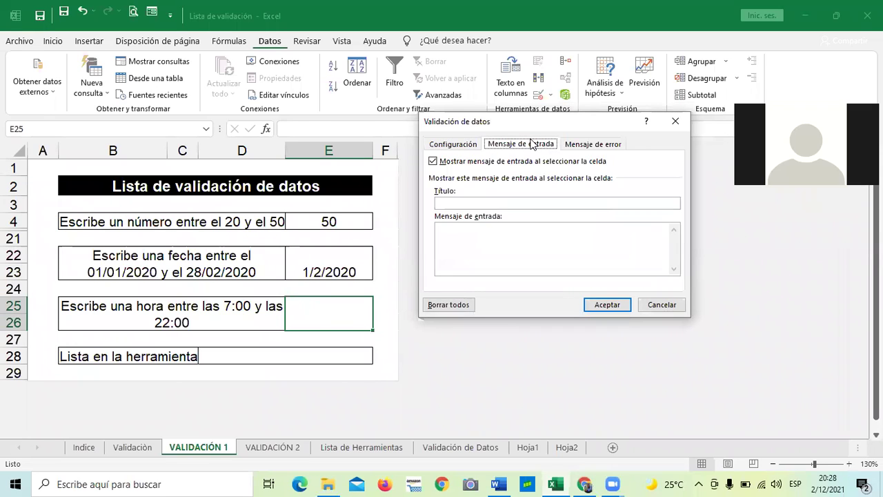
click(455, 145)
click(616, 308)
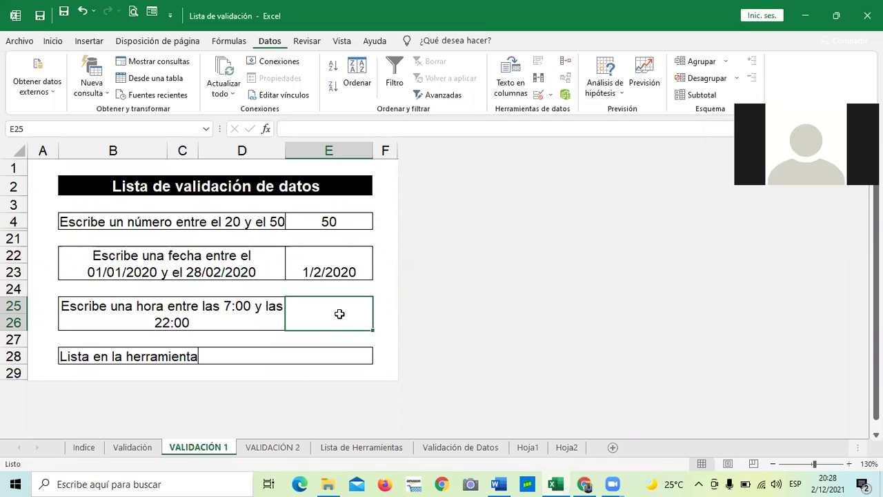
Try entering the out-of-range time 6:00 in E25, and choose to retry
text(6:00)
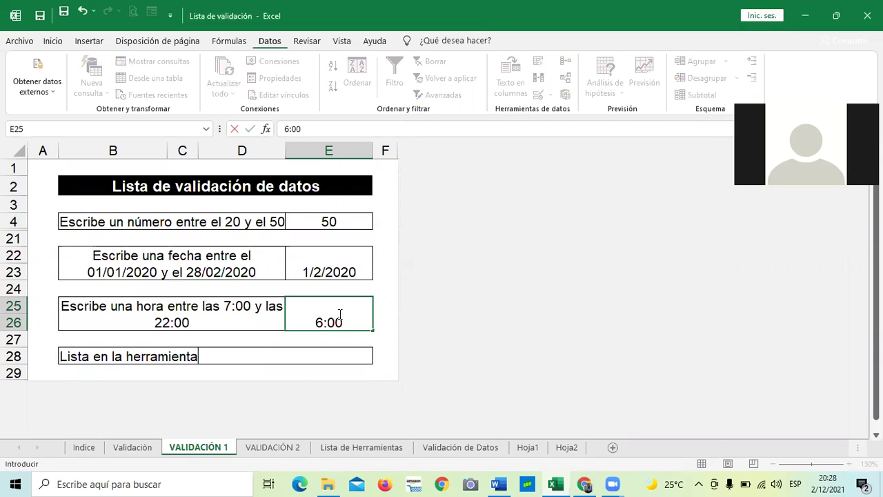
key(Return)
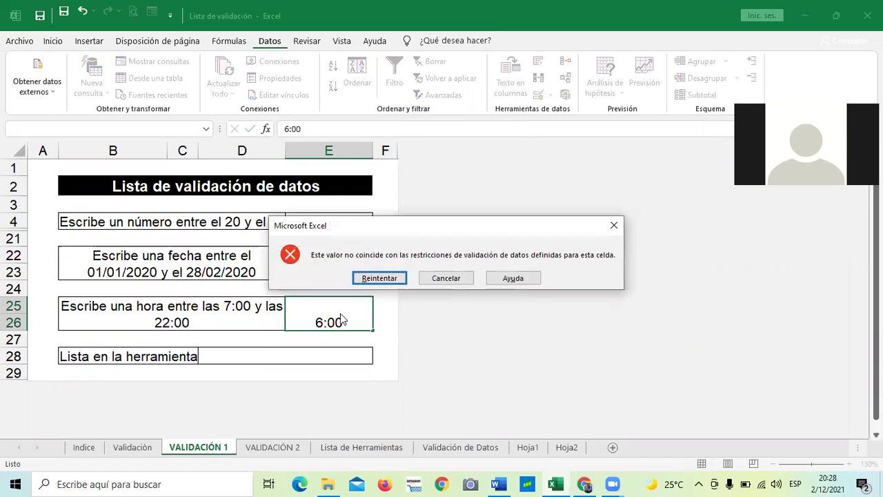
click(377, 278)
Correct the time in E25 to 6:00 PM
click(352, 321)
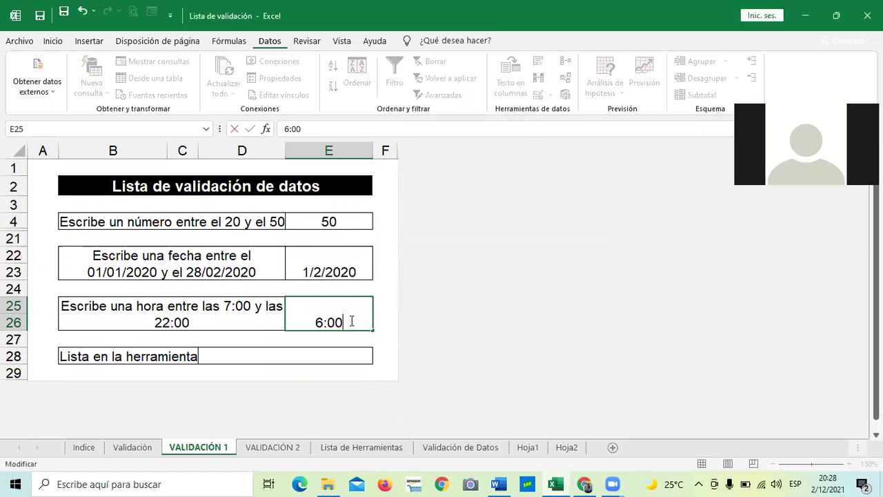
text(PM)
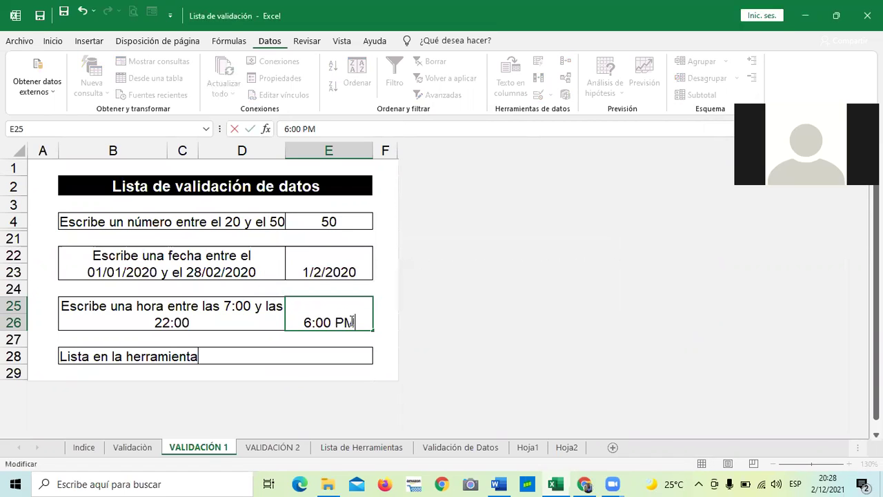
key(Return)
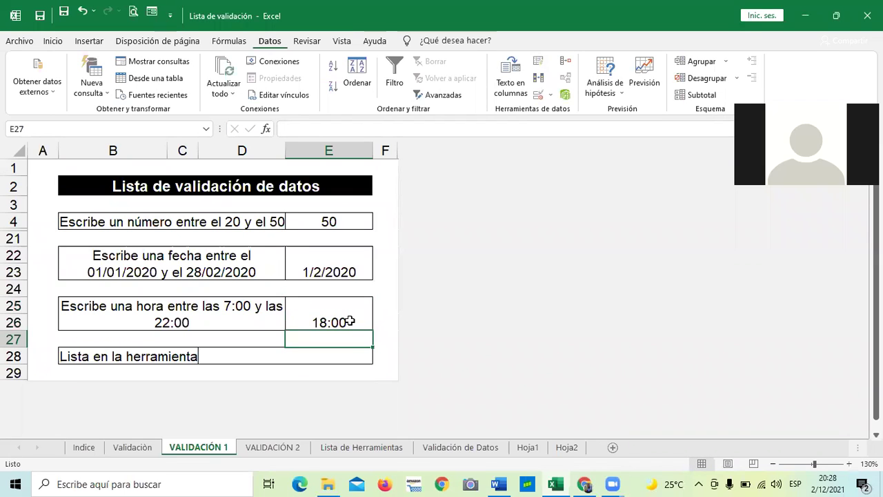
click(344, 315)
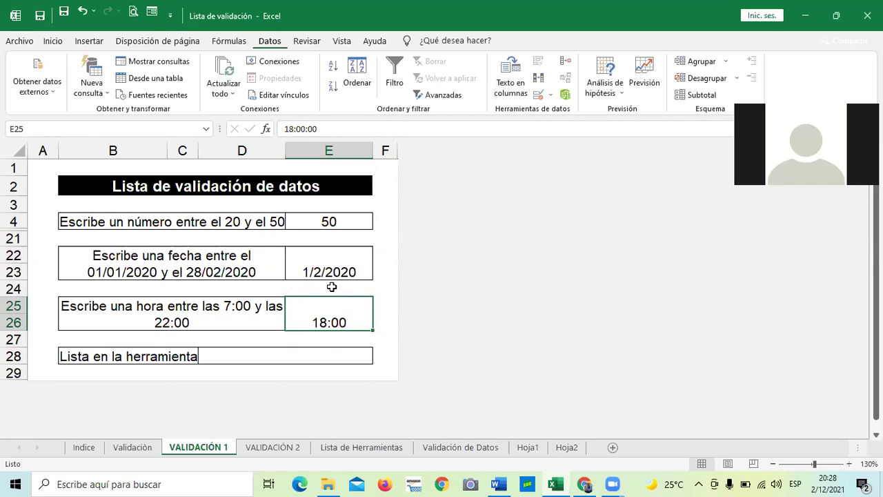
click(324, 262)
click(305, 317)
click(244, 371)
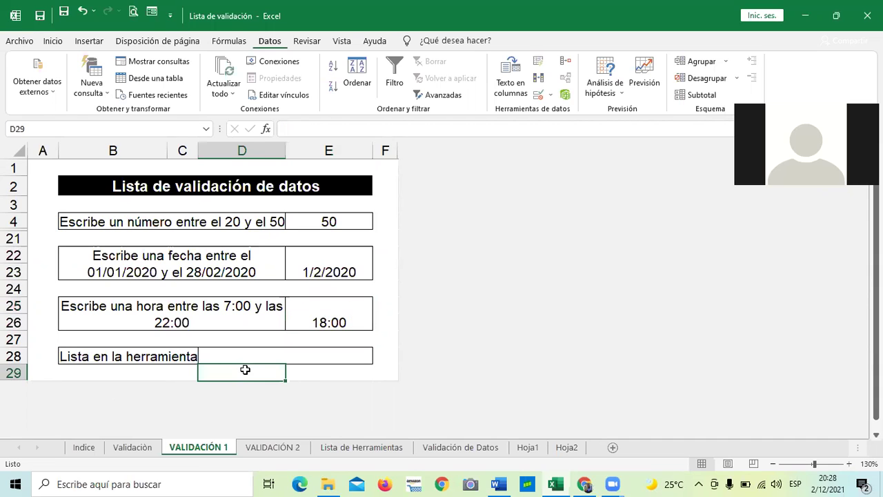
click(193, 355)
click(236, 354)
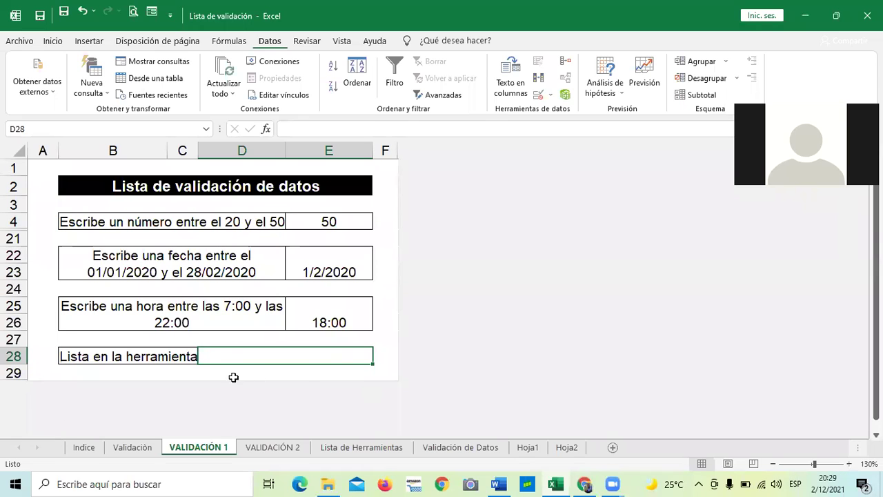
click(375, 355)
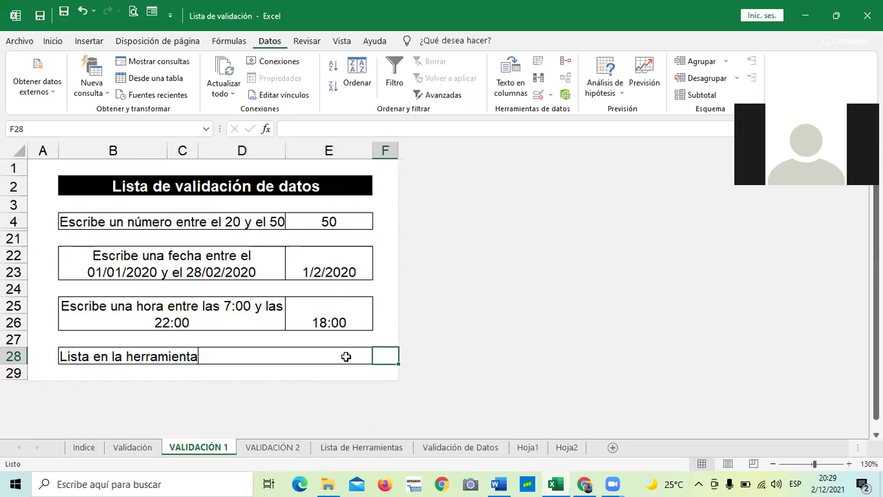
click(346, 356)
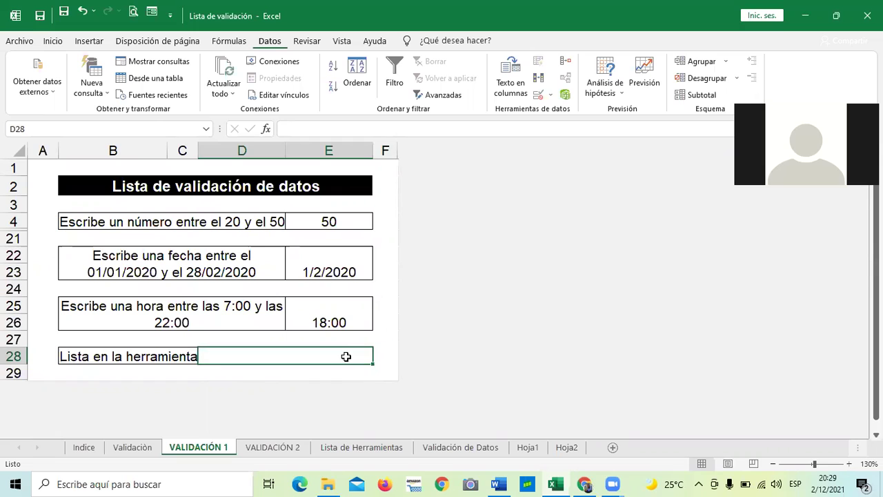
click(383, 309)
click(322, 353)
click(385, 356)
Open the data validation settings for the tool entry cell D28 and allow only Lista values
click(326, 357)
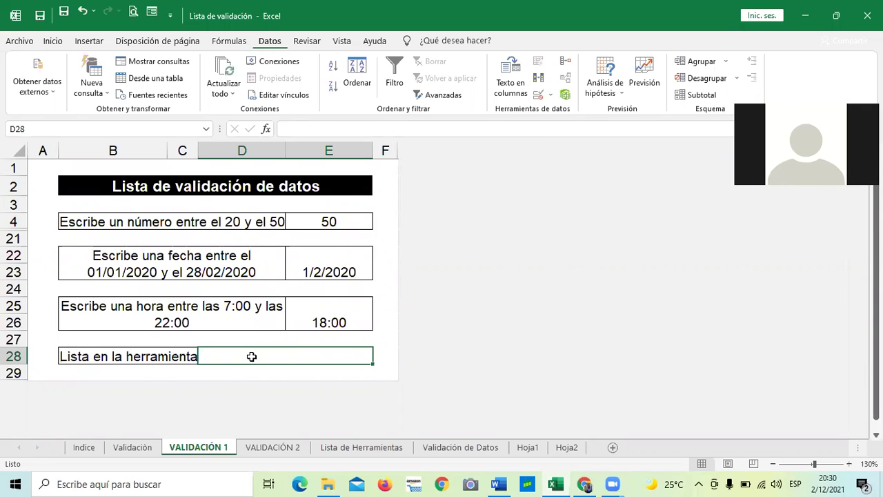
click(550, 95)
click(563, 111)
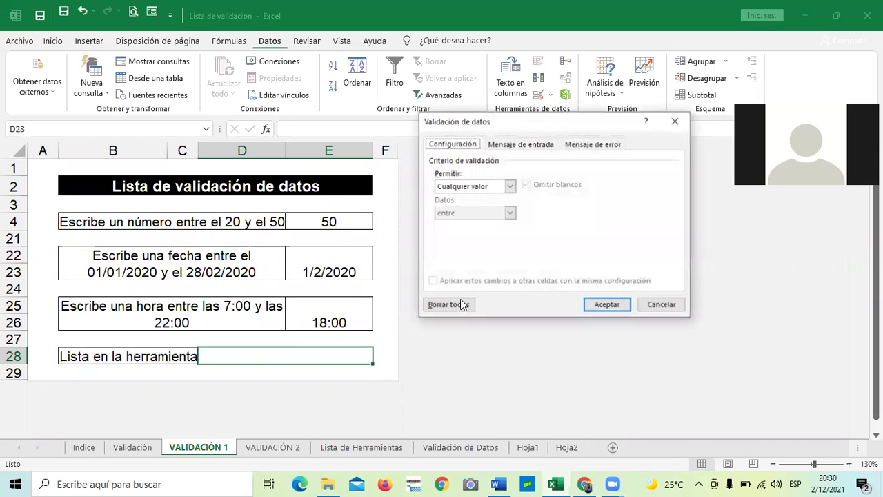
click(509, 186)
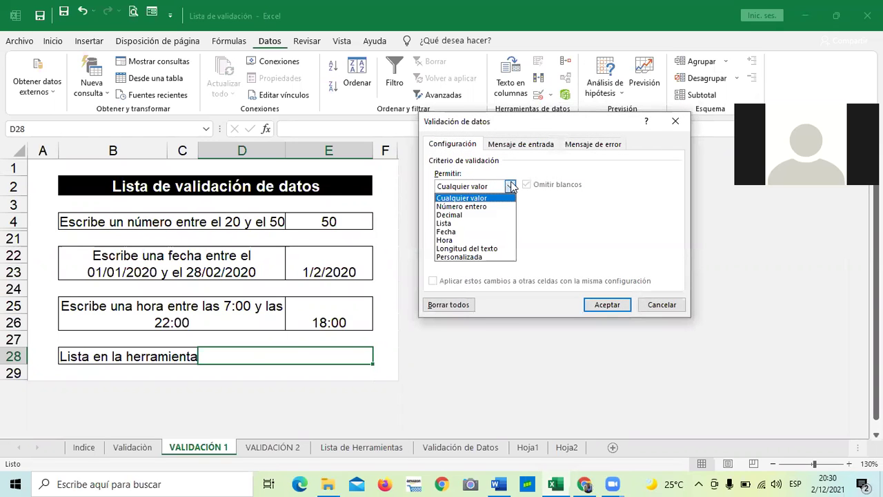
click(456, 223)
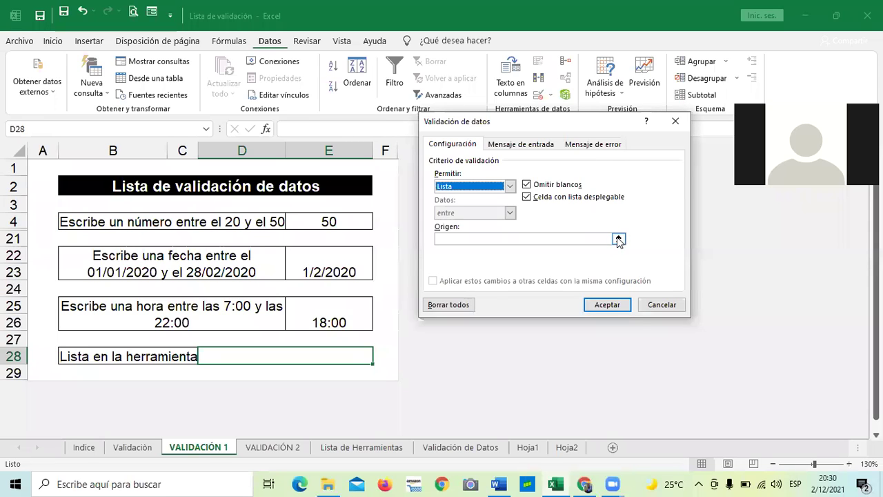
Set the list source for D28 to "Pala;Martillo, Piocha" and apply the validation rule
click(505, 239)
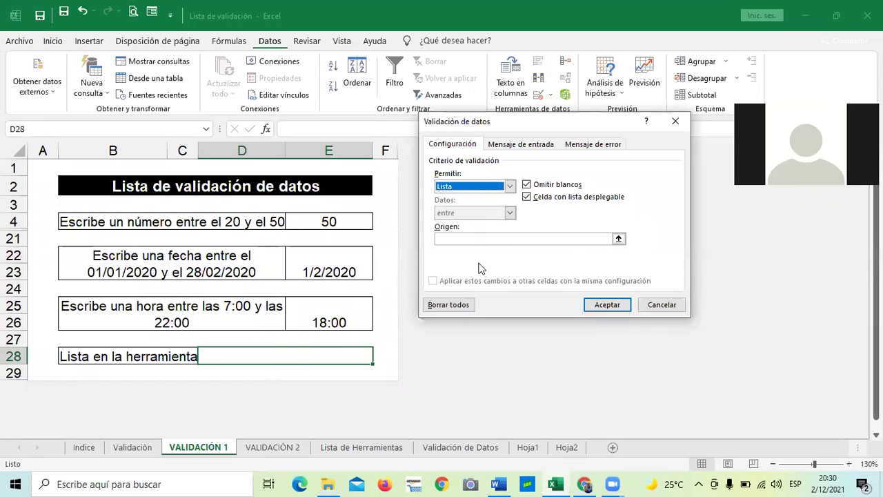
click(489, 240)
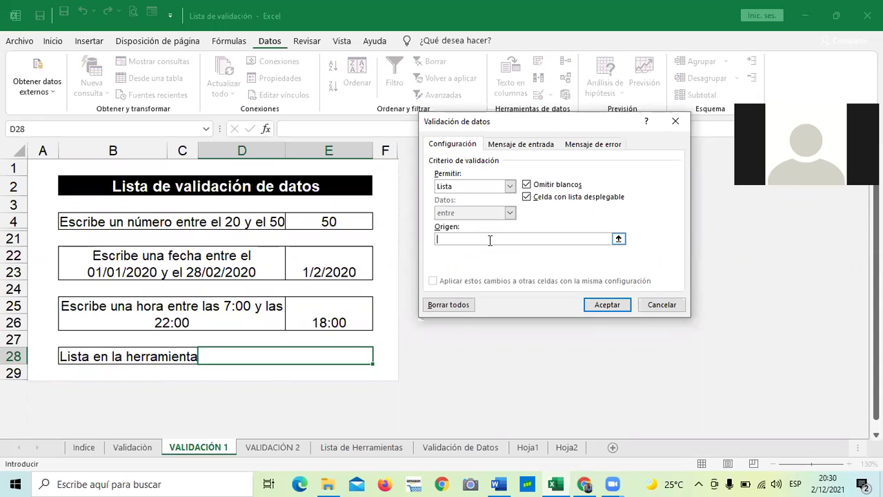
text(p)
key(BackSpace)
key(Caps_Lock)
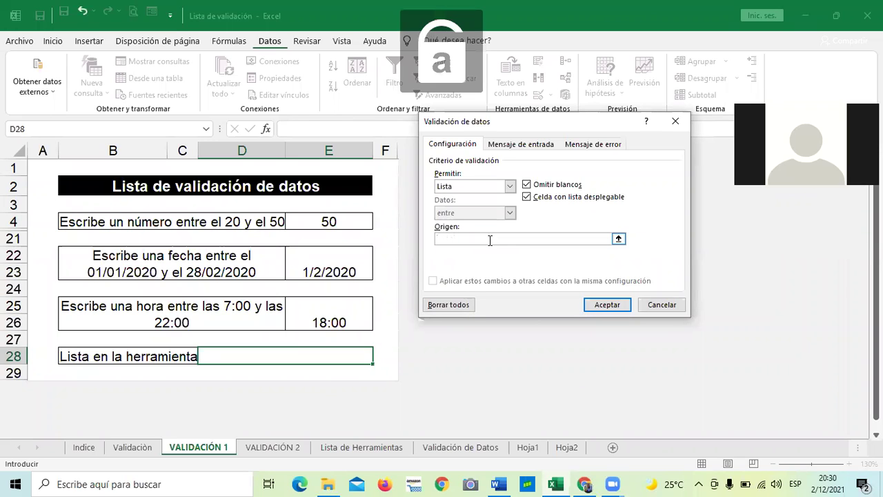
text(Pala)
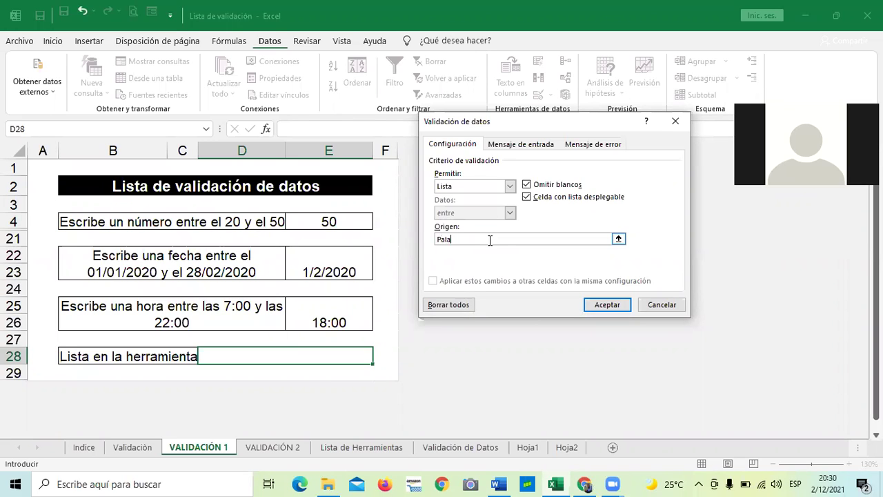
text(;)
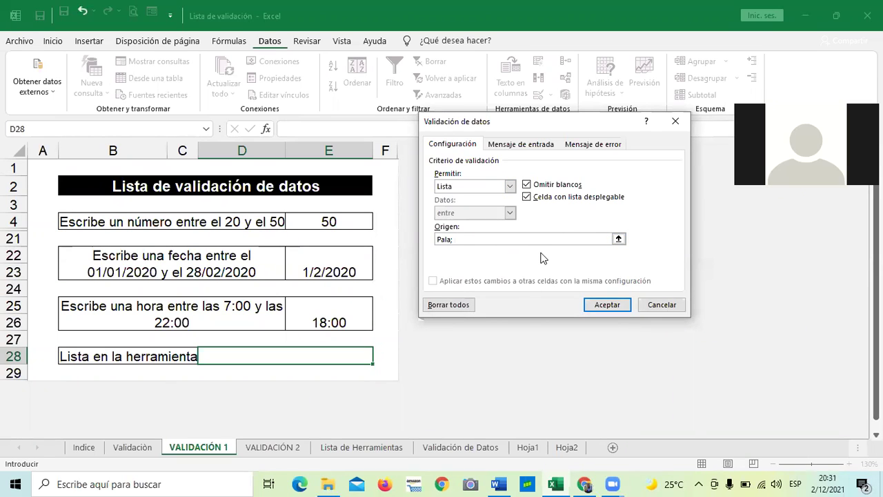
text(Martillo, Piocha)
click(607, 305)
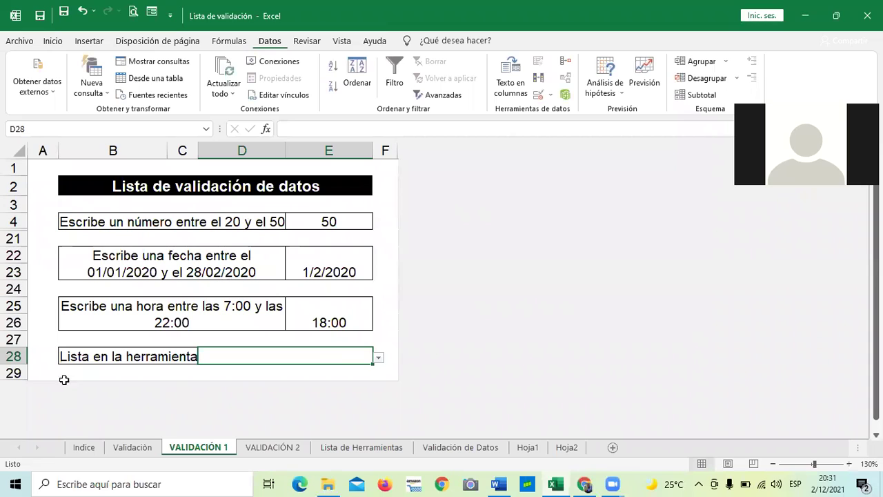
Test the drop-down list in D28 by choosing "Martillo, Piocha"
click(379, 357)
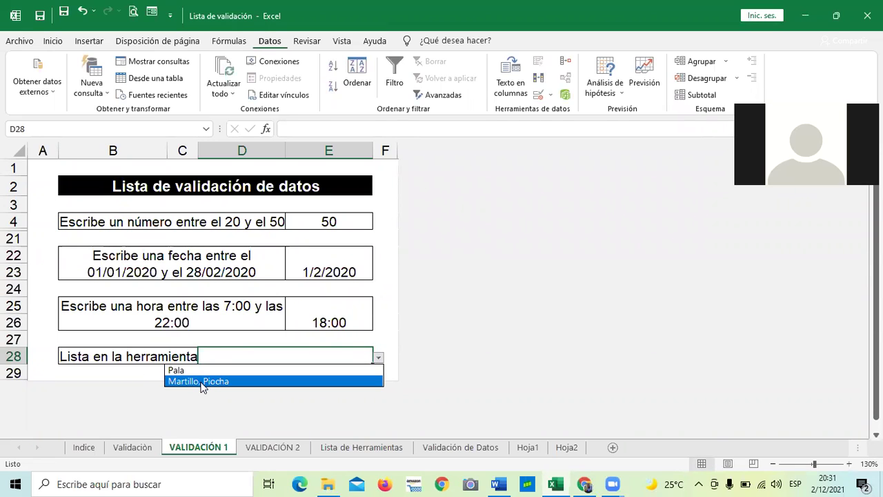
click(223, 381)
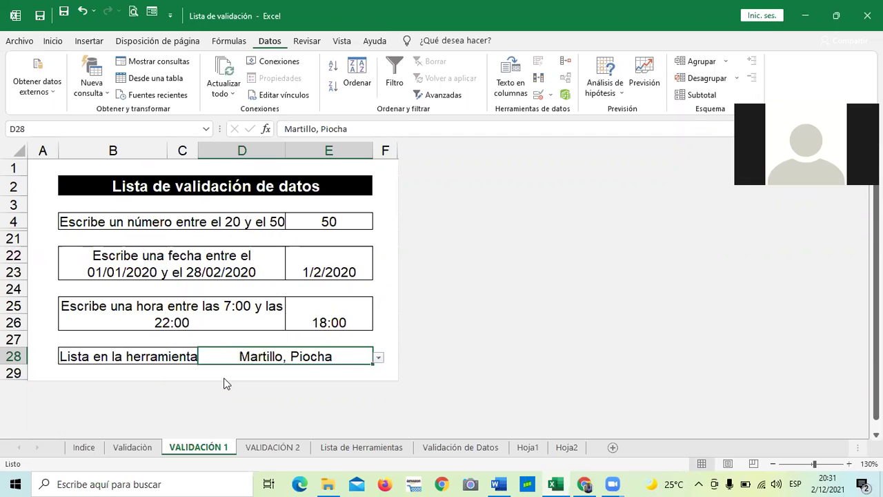
Correct the list source of D28's validation rule to "Pala; Martillo; Piocha" and apply it
click(551, 98)
click(562, 112)
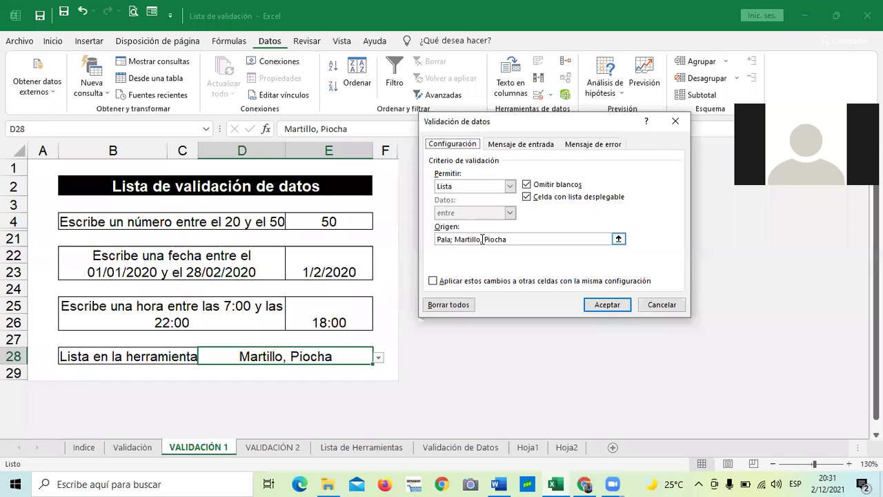
click(487, 237)
key(BackSpace)
text(;)
key(BackSpace)
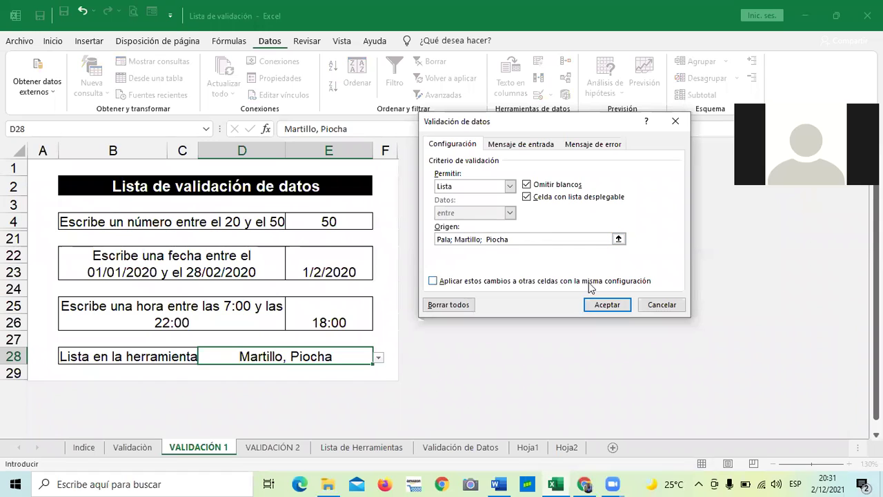
click(603, 306)
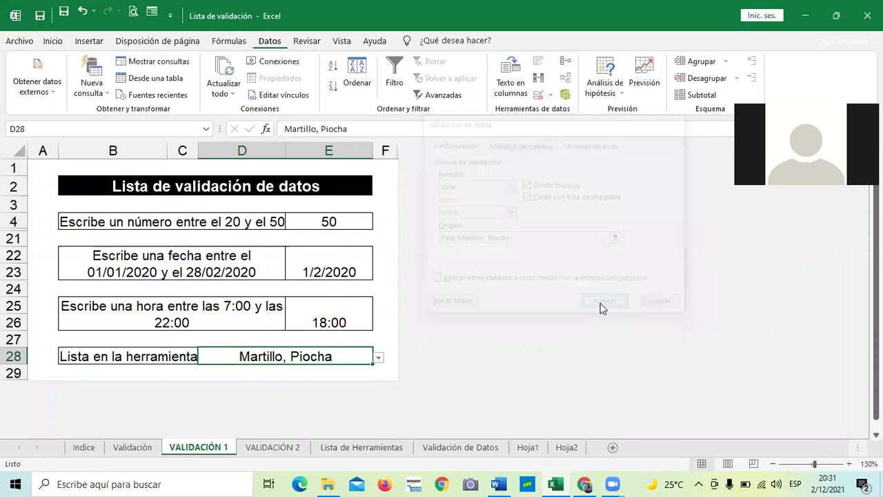
Test the drop-down list in D28 by choosing Martillo, Piocha and finally Pala
click(378, 357)
click(200, 380)
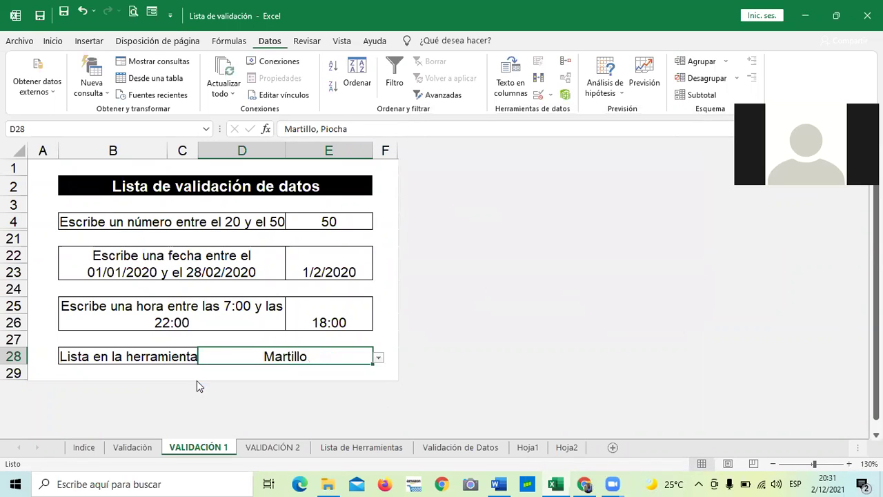
click(378, 357)
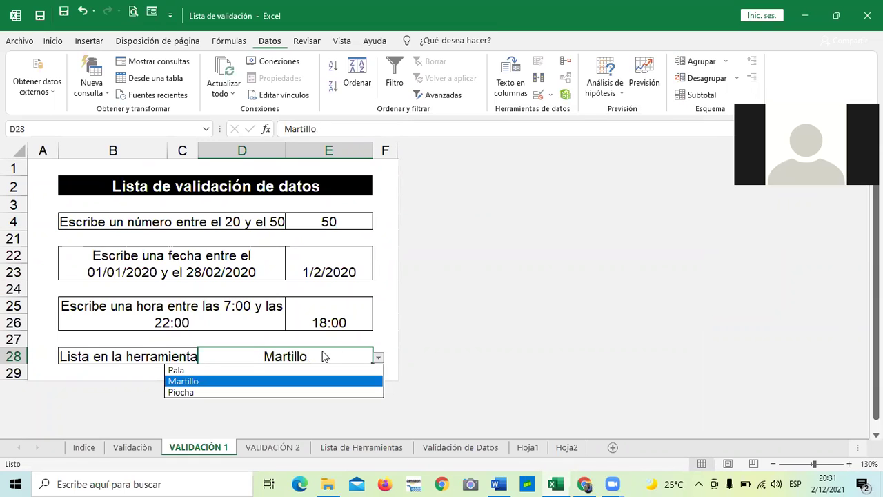
click(182, 392)
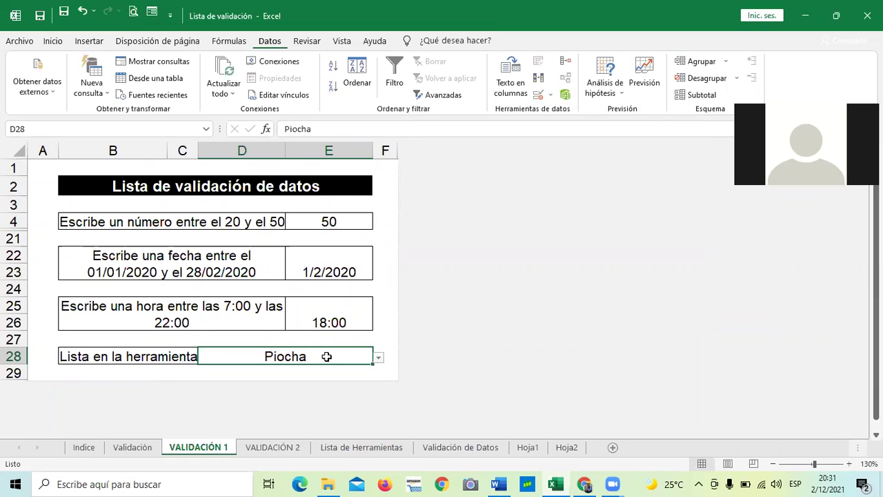
click(378, 357)
click(200, 368)
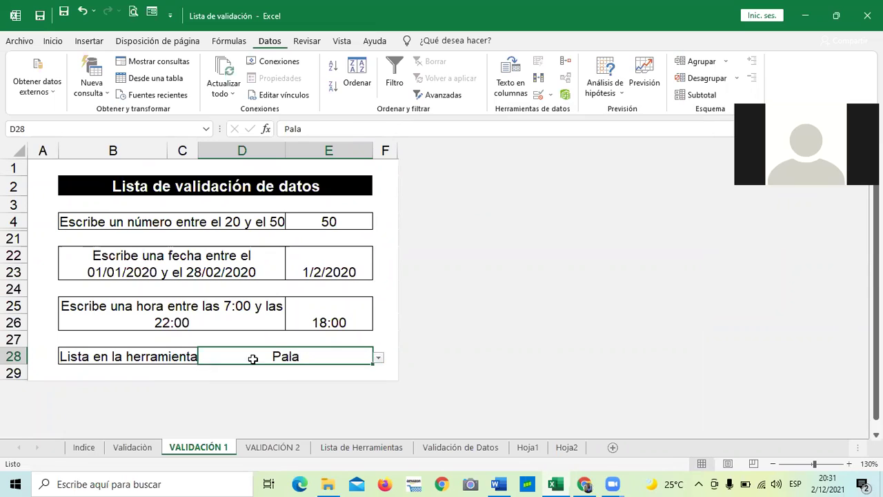
click(393, 305)
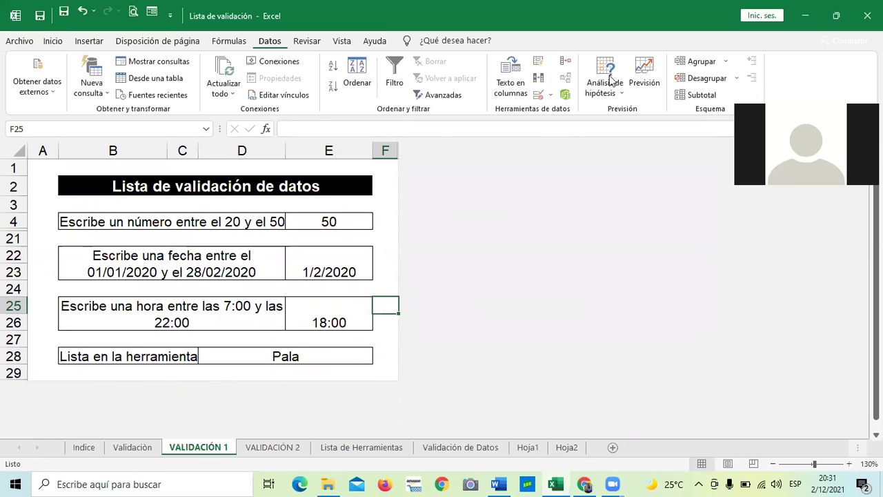
click(320, 353)
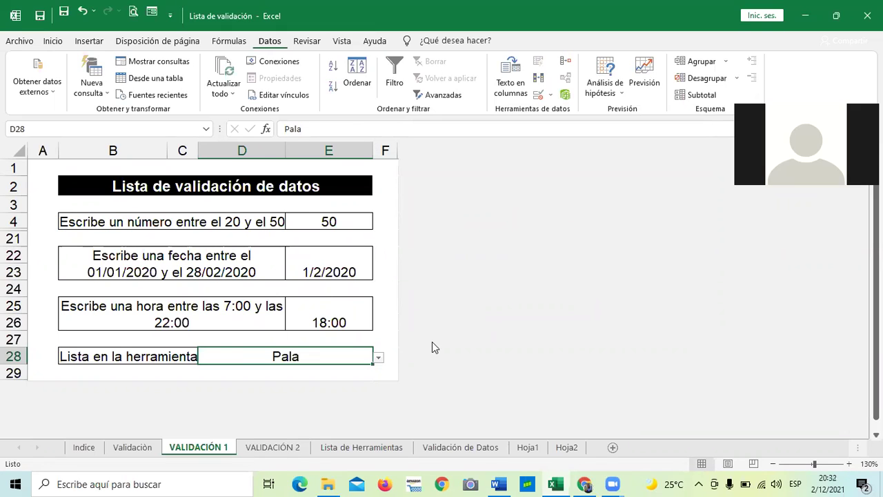
Go to the VALIDACIÓN 2 sheet and try the existing seller drop-down in E5 with the first and third sellers
click(273, 448)
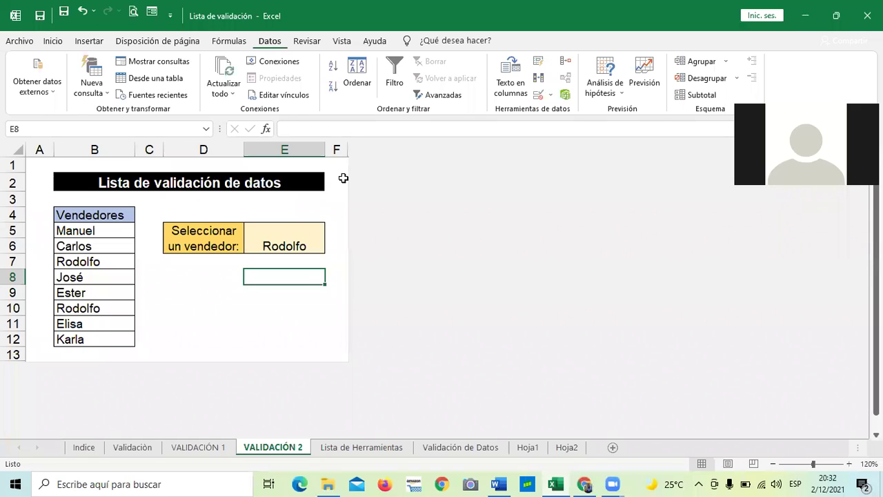
click(296, 241)
click(331, 232)
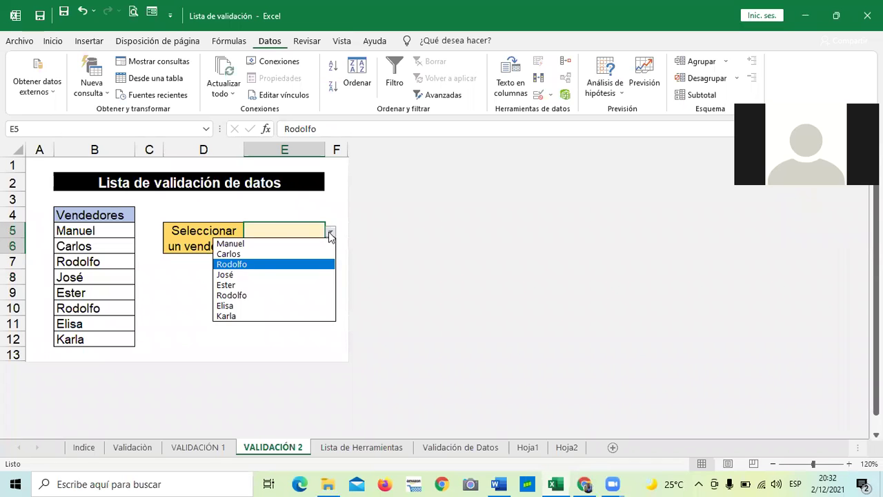
click(242, 245)
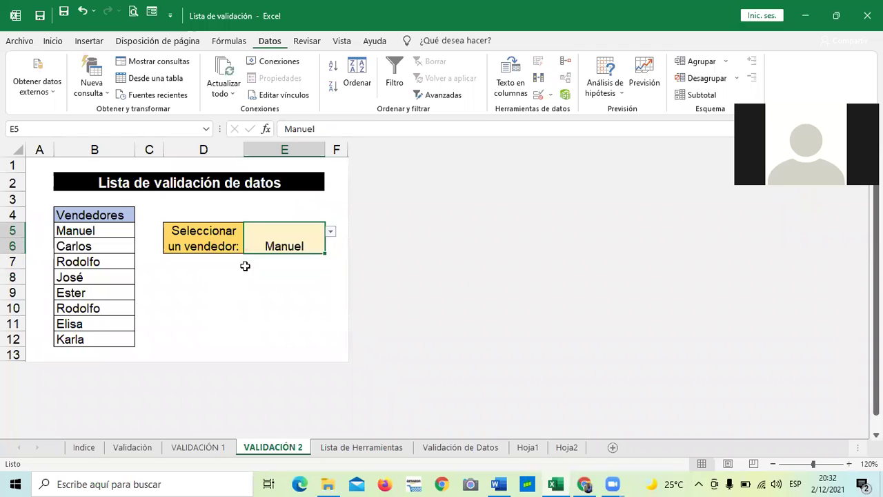
click(330, 233)
click(268, 263)
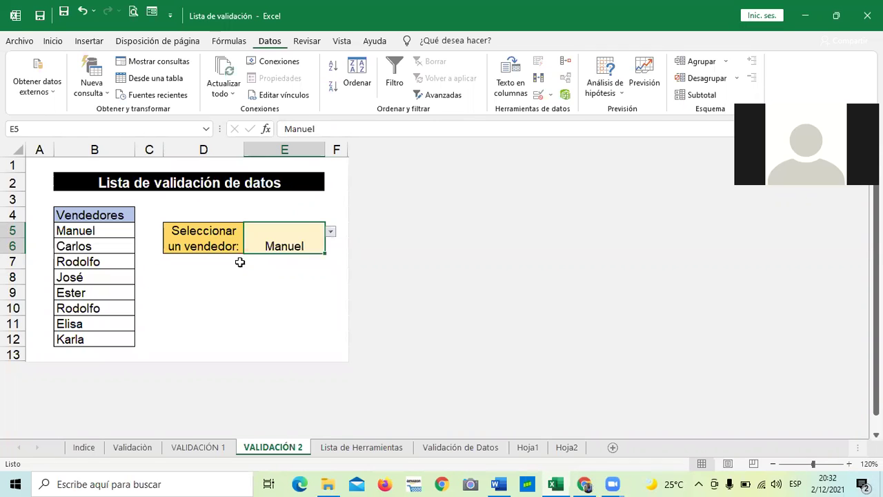
Clear all validation settings from the seller cell E5 and delete its content
click(551, 95)
click(586, 111)
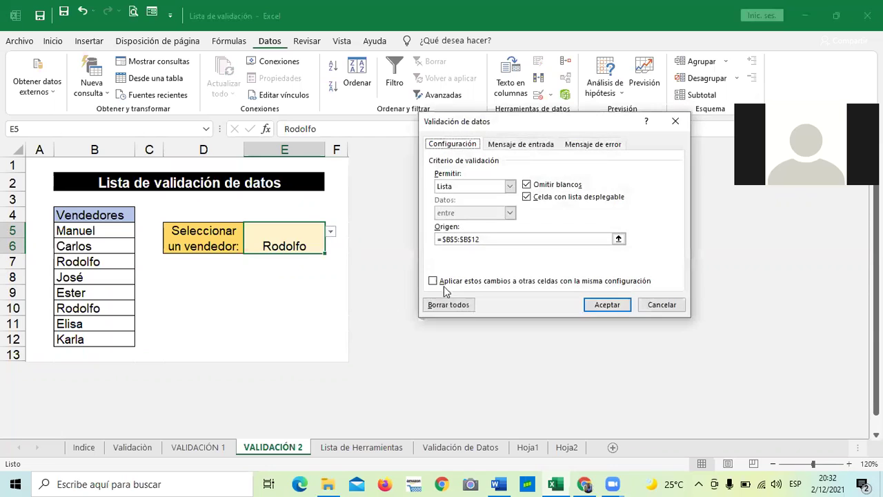
click(442, 308)
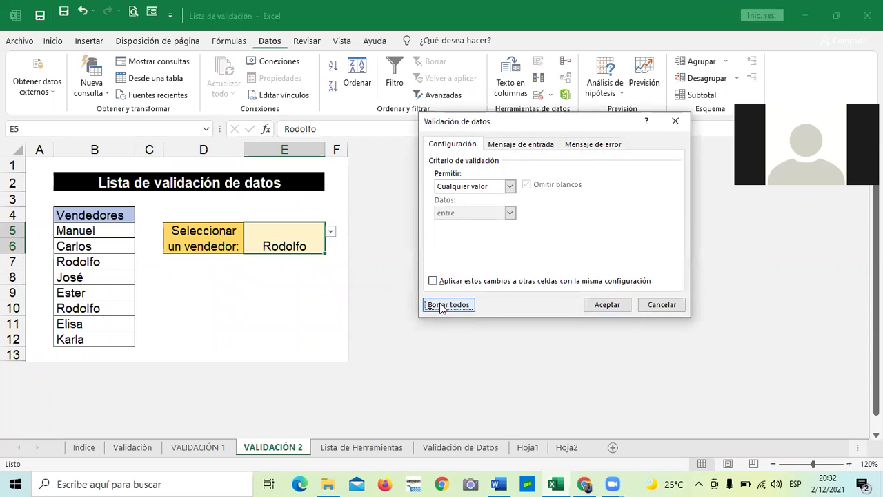
click(609, 305)
click(289, 306)
click(285, 242)
key(BackSpace)
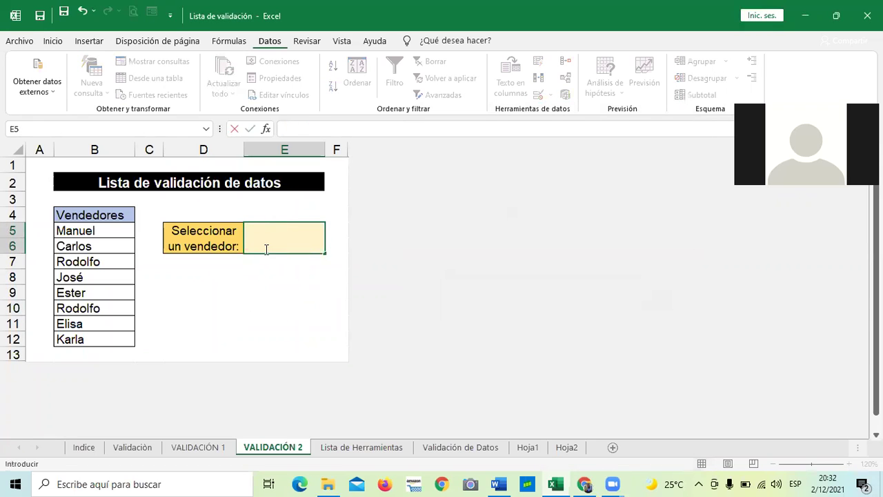
click(290, 314)
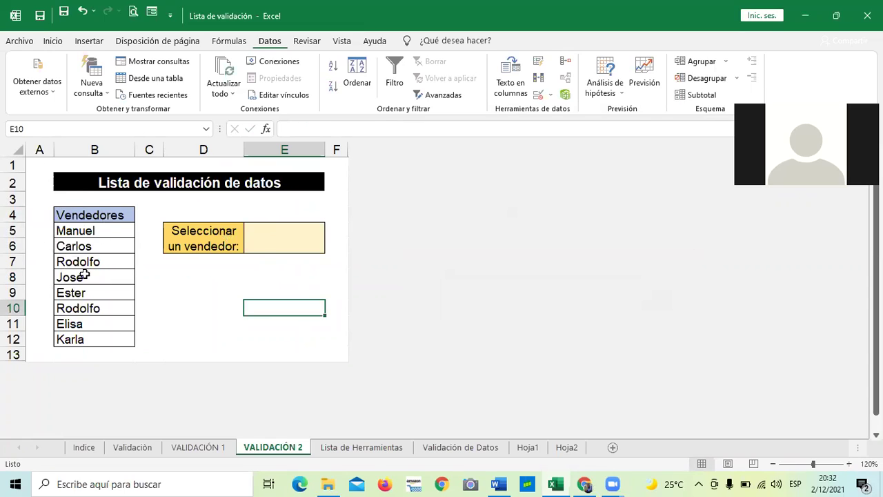
Apply a Lista validation rule to E5 that takes its source from the Vendedores range =$B$5:$B$12
click(273, 237)
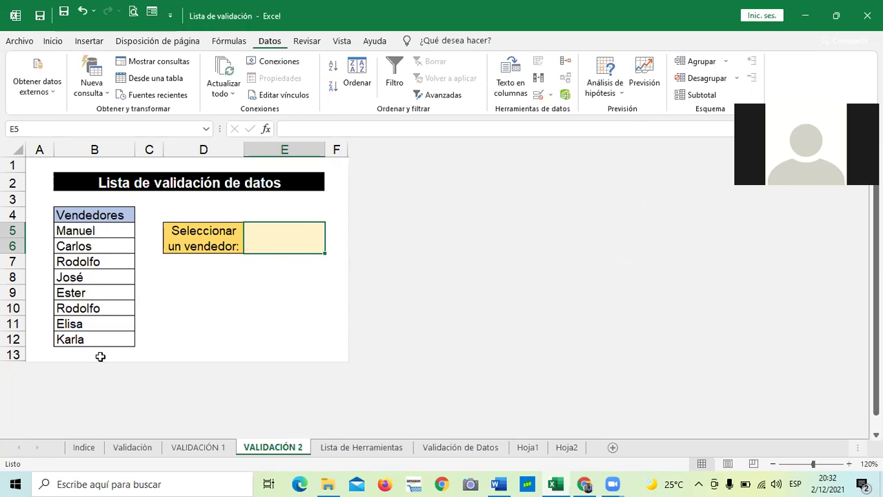
click(550, 95)
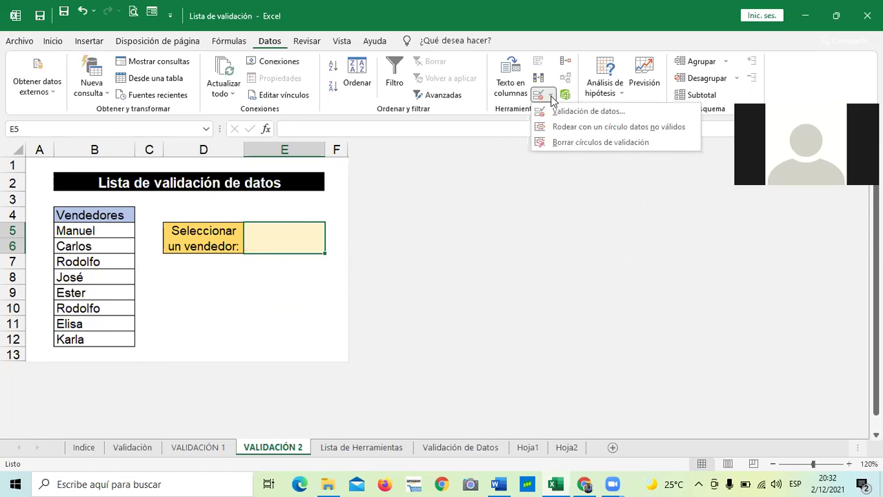
click(560, 111)
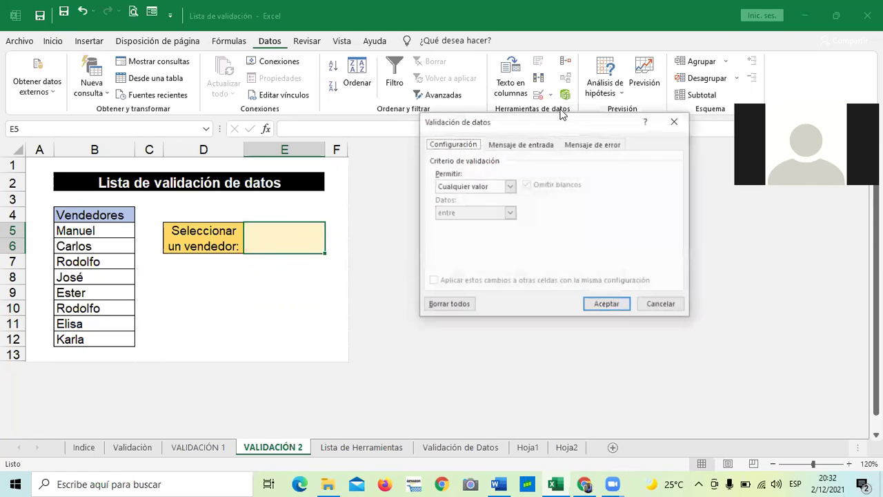
click(510, 186)
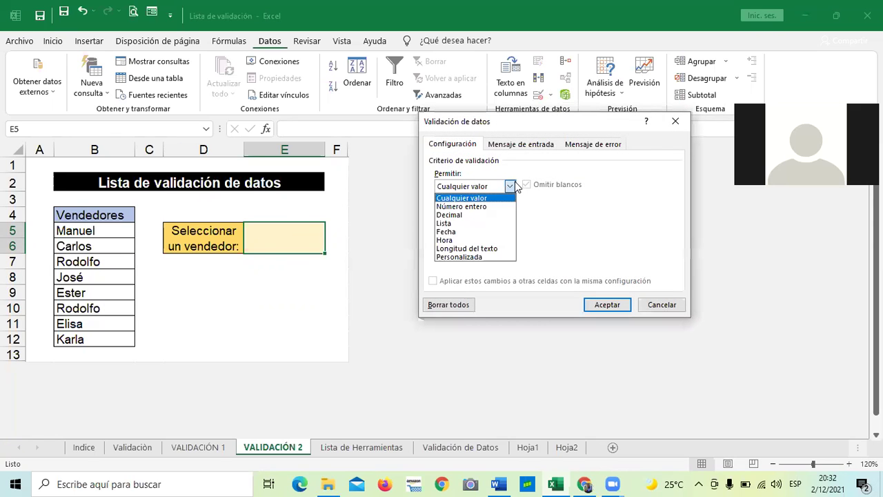
click(445, 223)
click(618, 240)
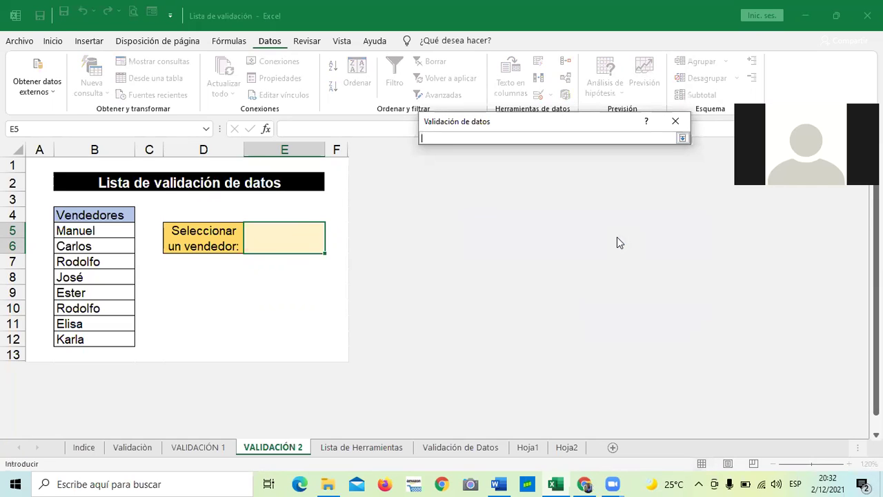
drag(96, 228, 108, 331)
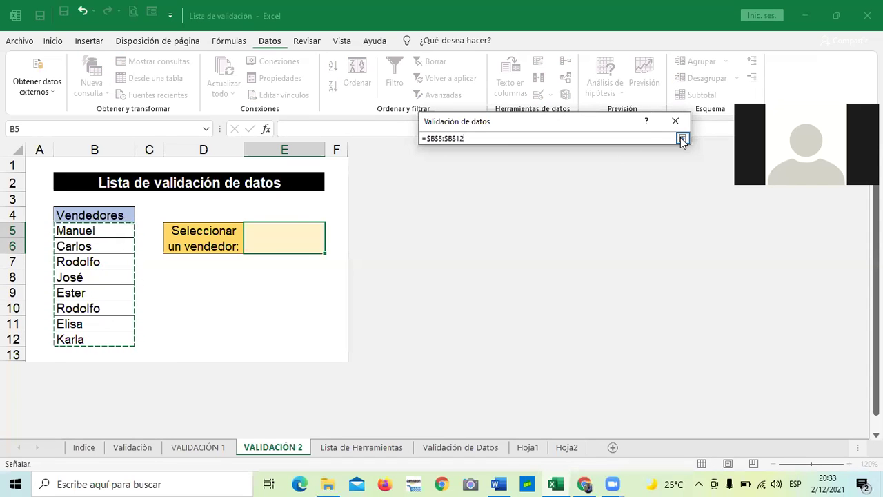
key(Return)
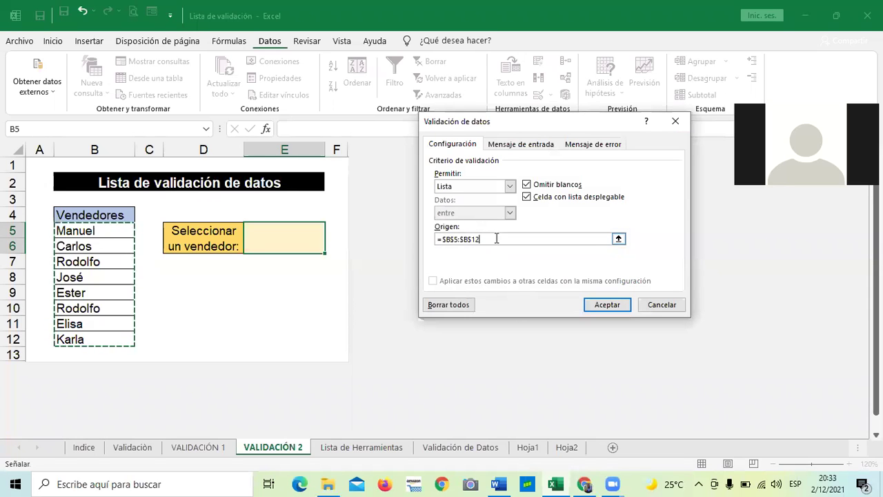
click(608, 306)
Test the new drop-down list in E5 by choosing different sellers, ending with the first one in the Vendedores list
click(282, 314)
click(282, 236)
click(330, 232)
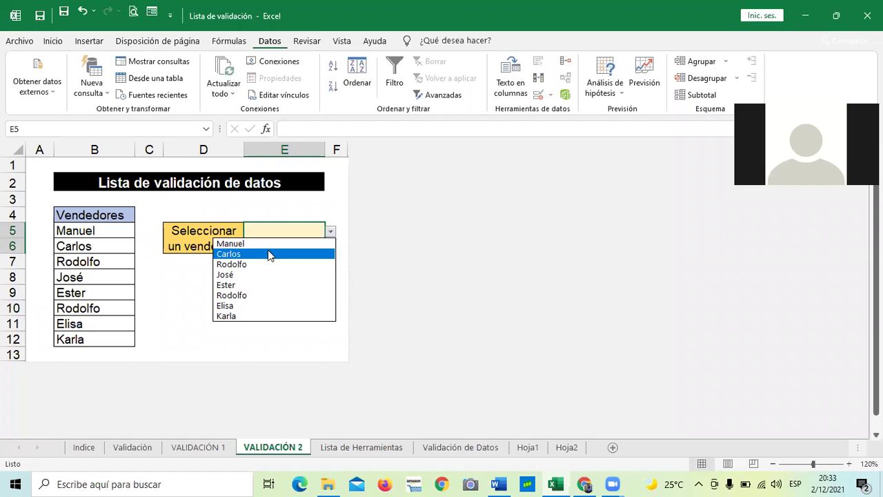
click(232, 295)
click(331, 231)
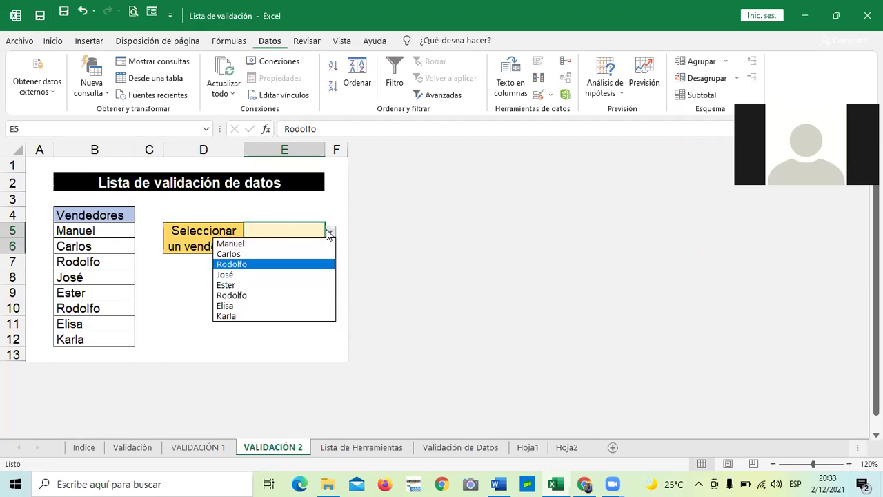
click(232, 244)
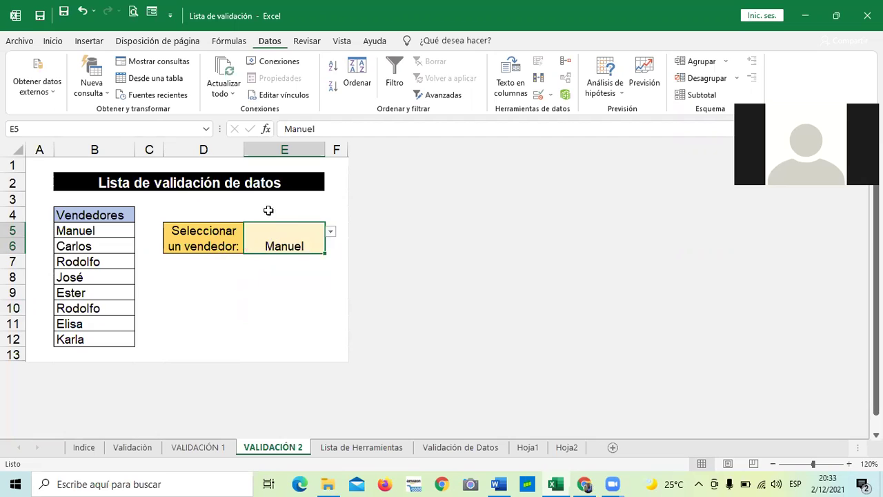
click(331, 233)
click(253, 261)
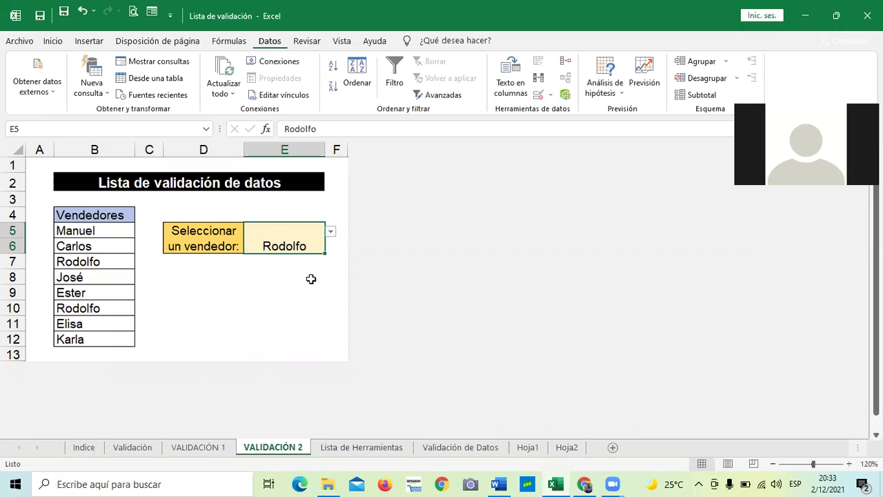
click(331, 234)
click(263, 242)
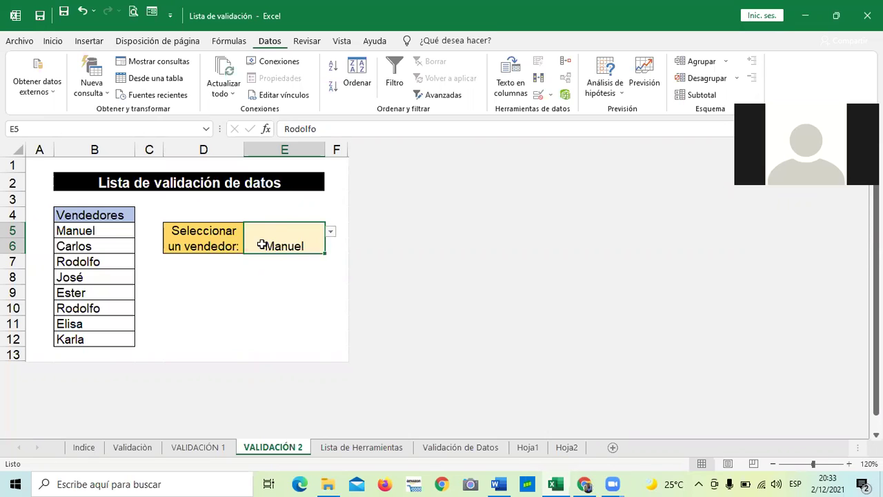
click(292, 304)
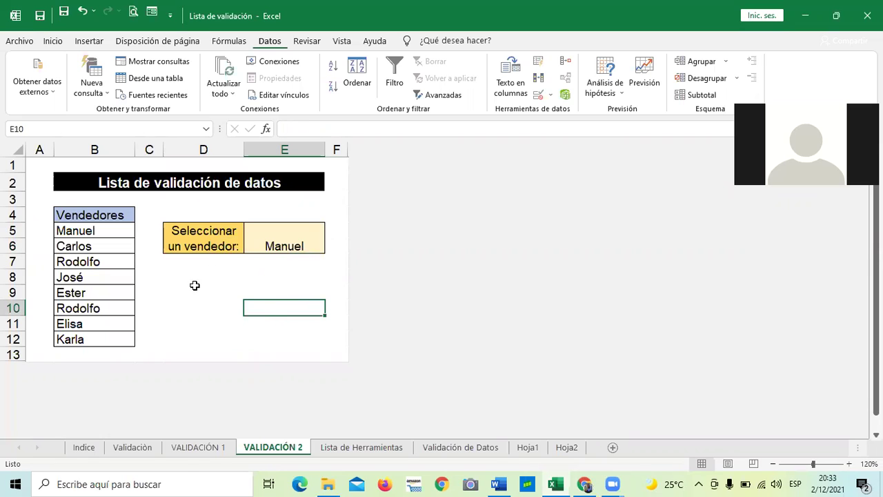
Return to the VALIDACIÓN 1 sheet, clear all validation settings from D28 and delete its content
click(212, 448)
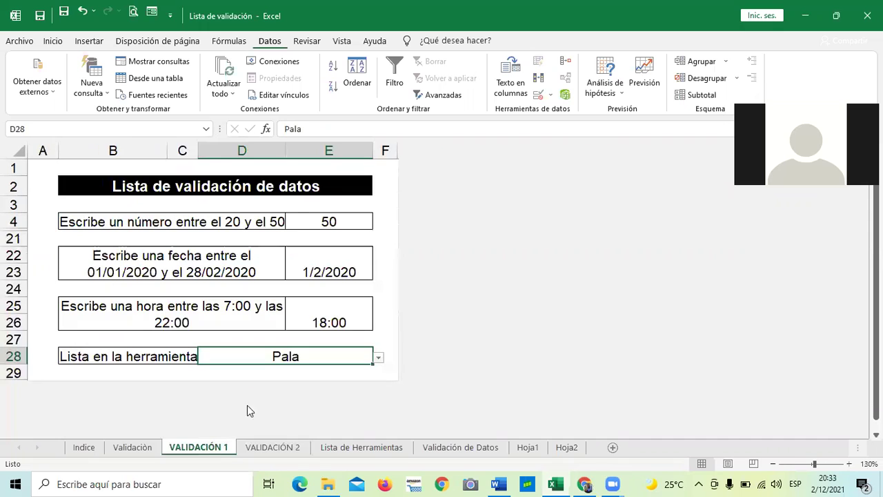
click(294, 373)
click(305, 357)
click(550, 95)
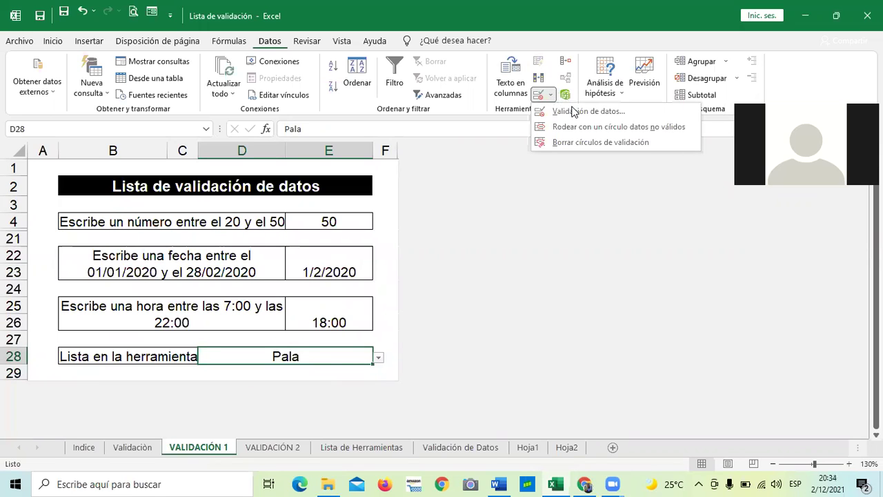
click(569, 111)
click(445, 304)
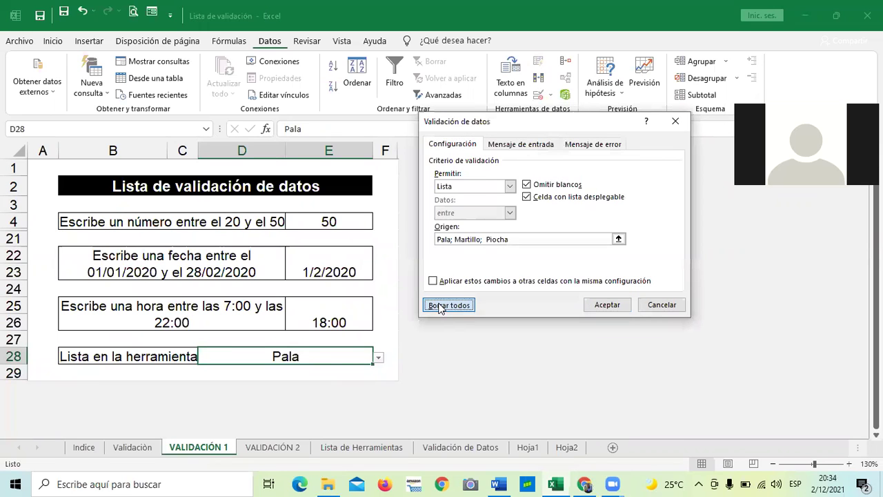
click(606, 305)
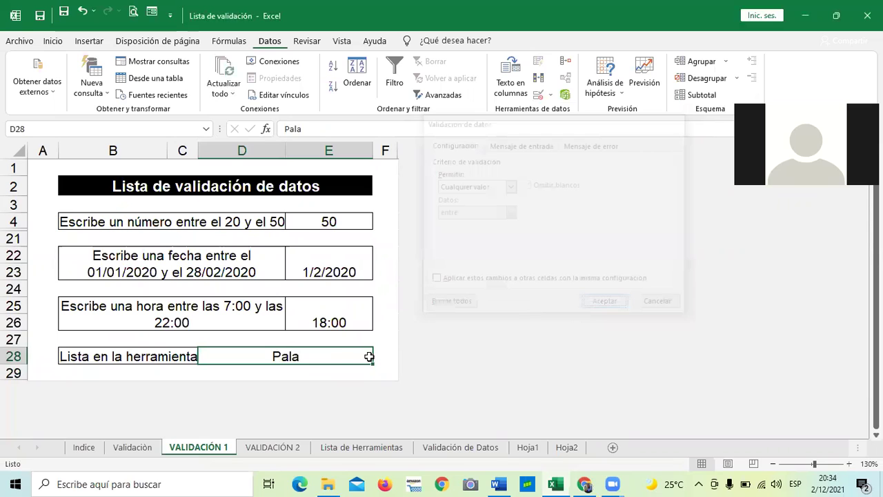
key(BackSpace)
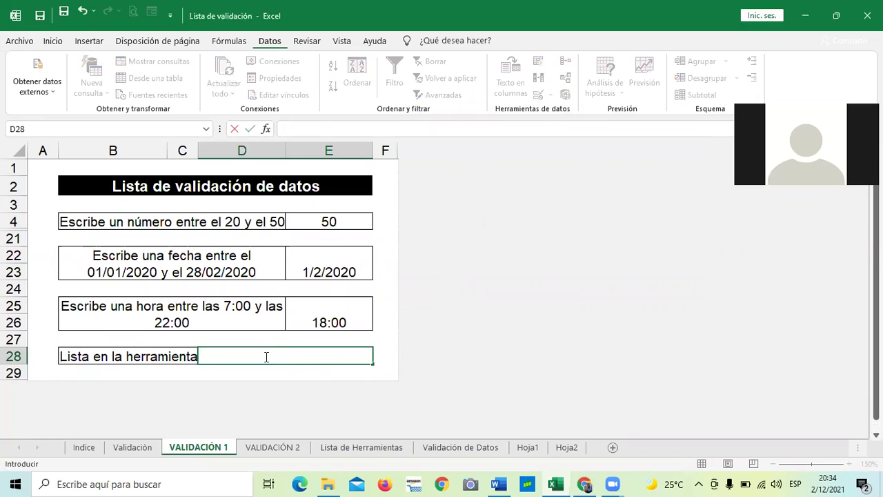
Compare the seller drop-down sheet VALIDACIÓN 2 with the source items on Lista de Herramientas, and return to VALIDACIÓN 1
click(288, 450)
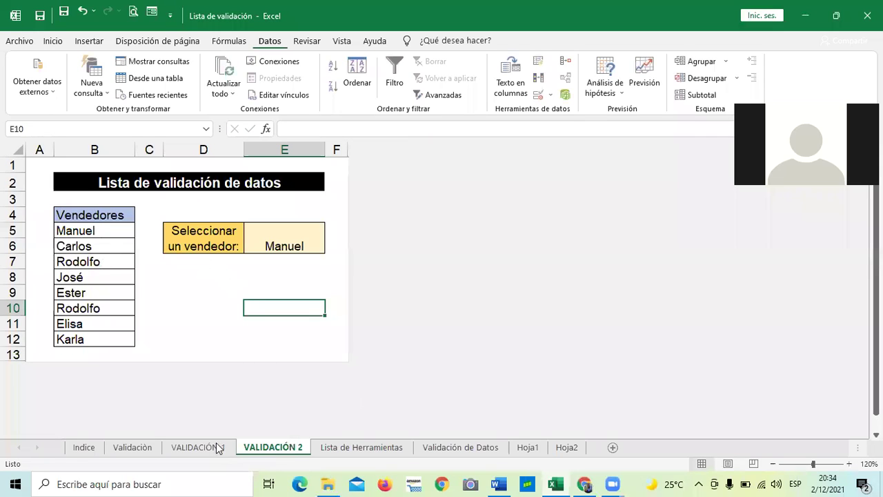
key(ctrl+Page_Up)
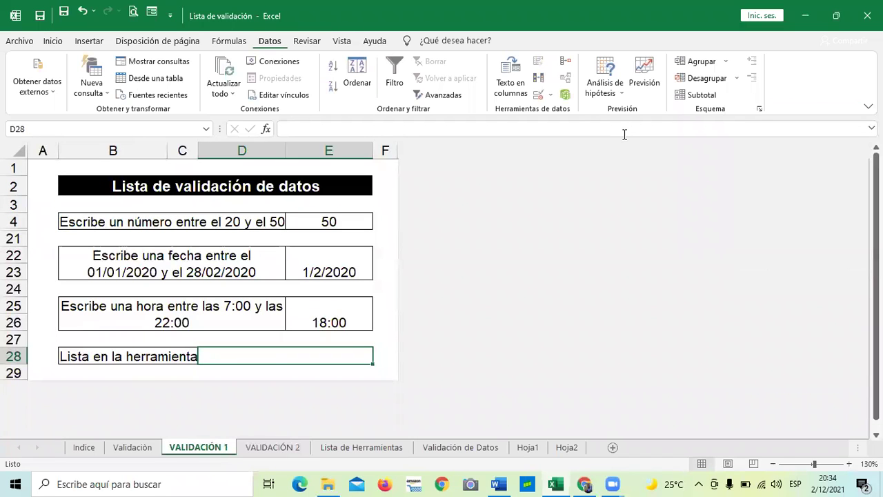
click(360, 447)
click(368, 307)
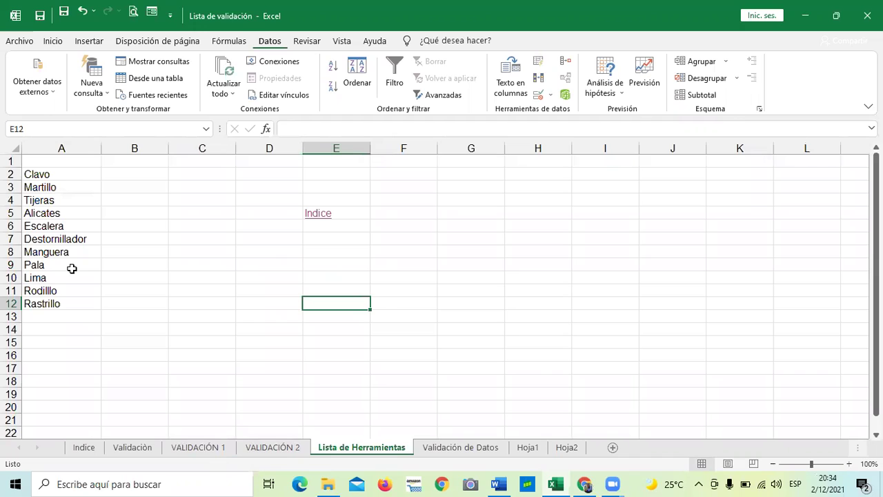
click(275, 448)
click(247, 329)
click(196, 446)
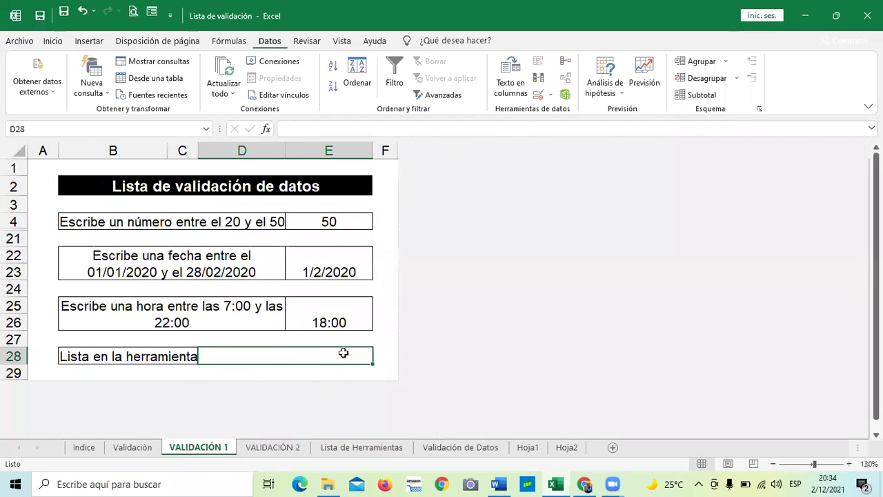
click(380, 324)
Give D28 on VALIDACIÓN 1 the validation input message "Selecione una herramineta de la lista de la hoja 5"
click(330, 354)
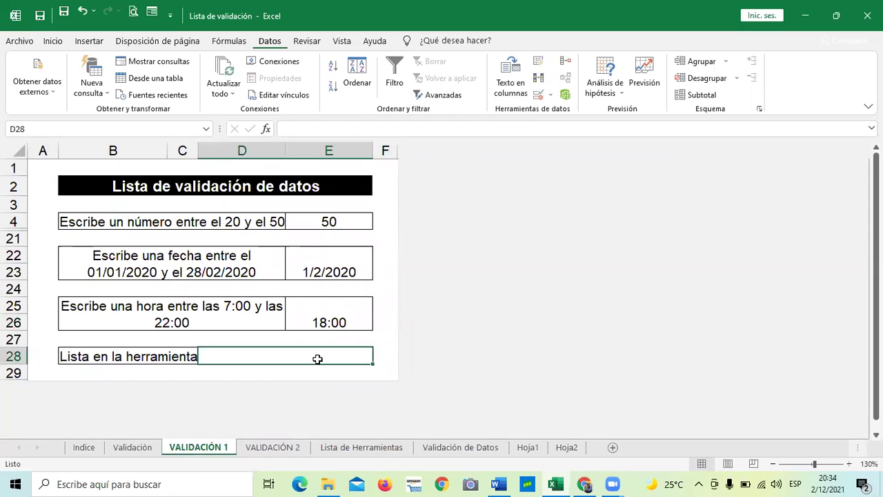
click(550, 95)
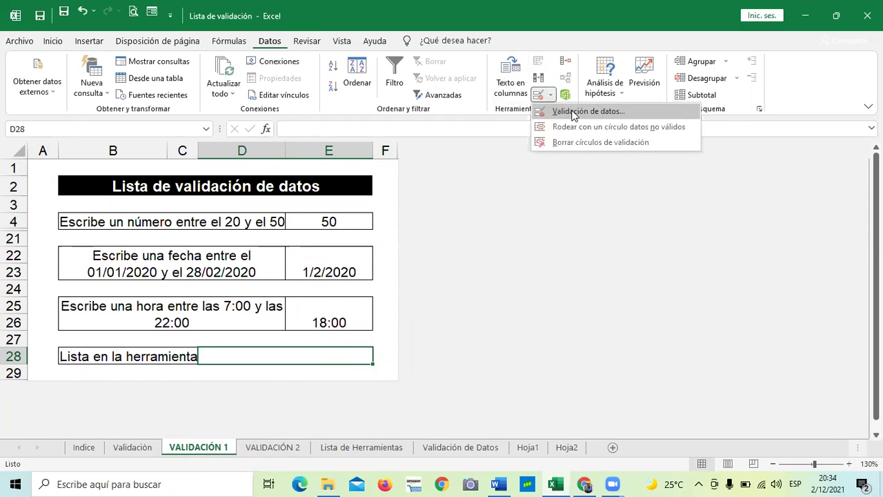
click(572, 114)
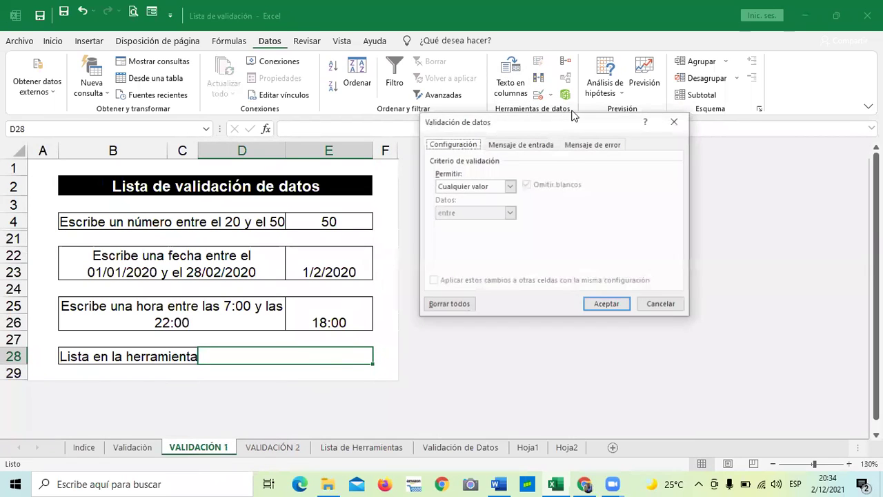
click(523, 144)
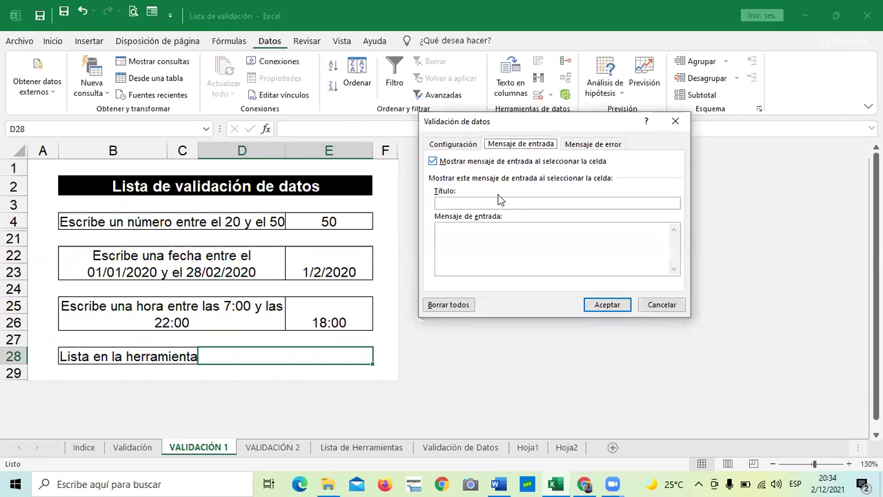
click(488, 239)
text(Selecion)
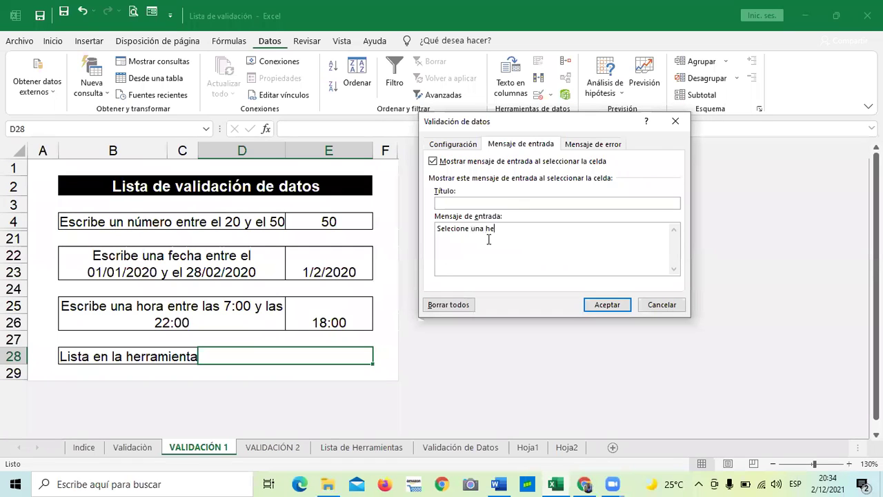
text(e una herramineta de la lista de la )
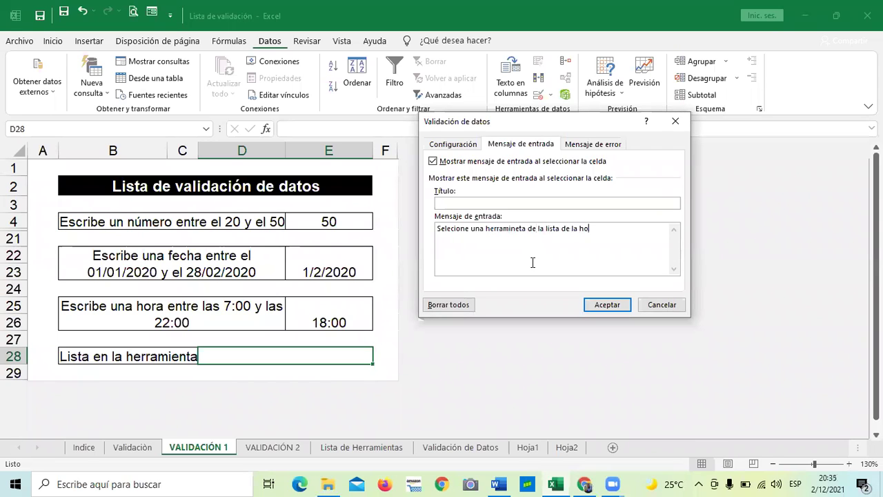
text(hoja)
text(5)
click(603, 305)
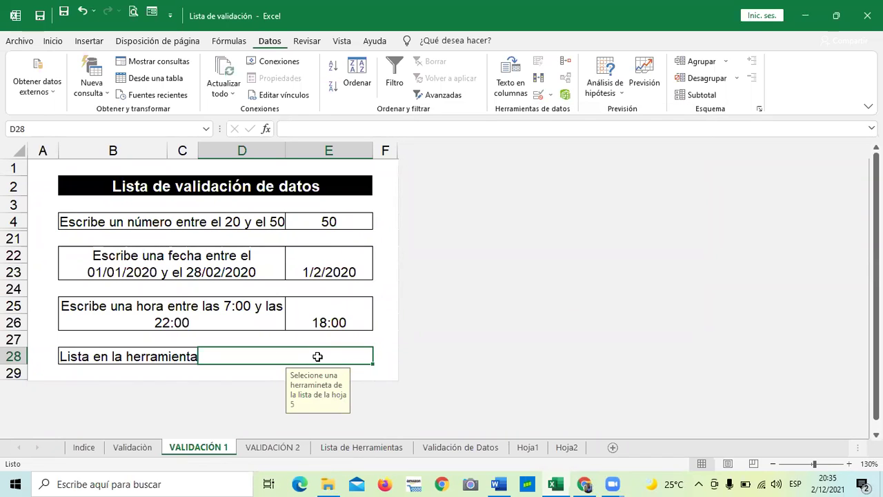
Reopen the data validation settings of D28 and set the allowed criterion to Lista
click(548, 96)
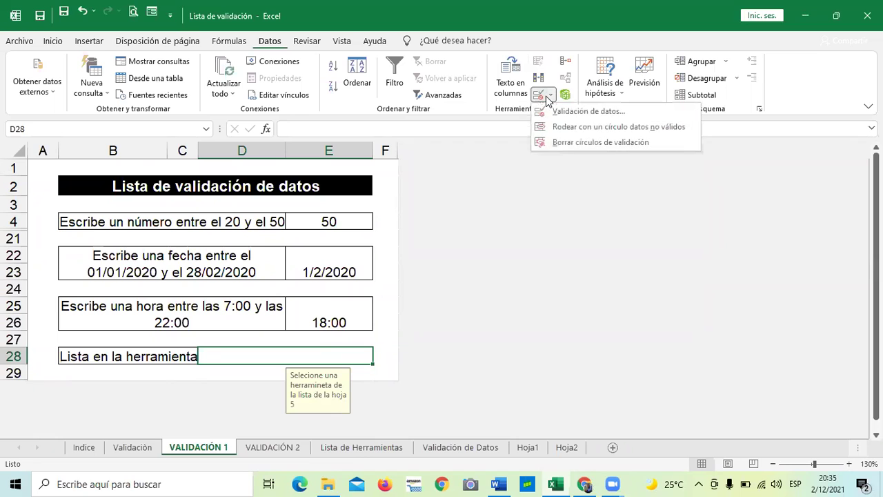
click(556, 112)
click(458, 145)
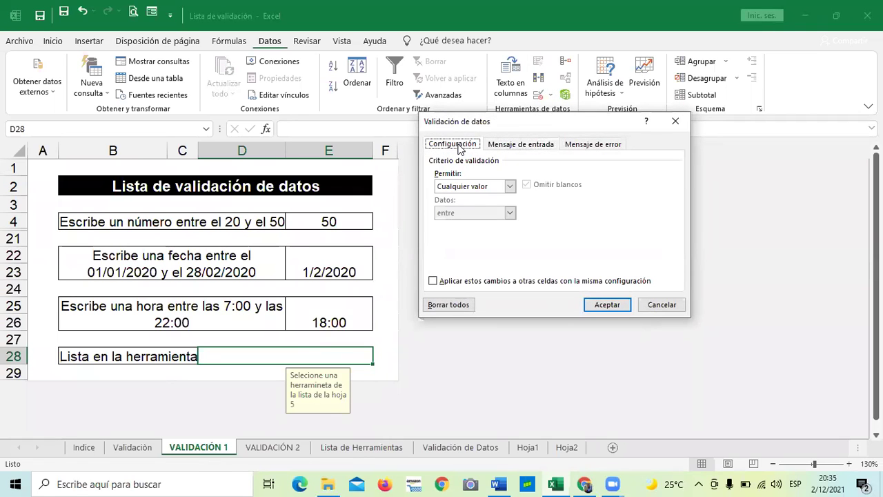
click(509, 185)
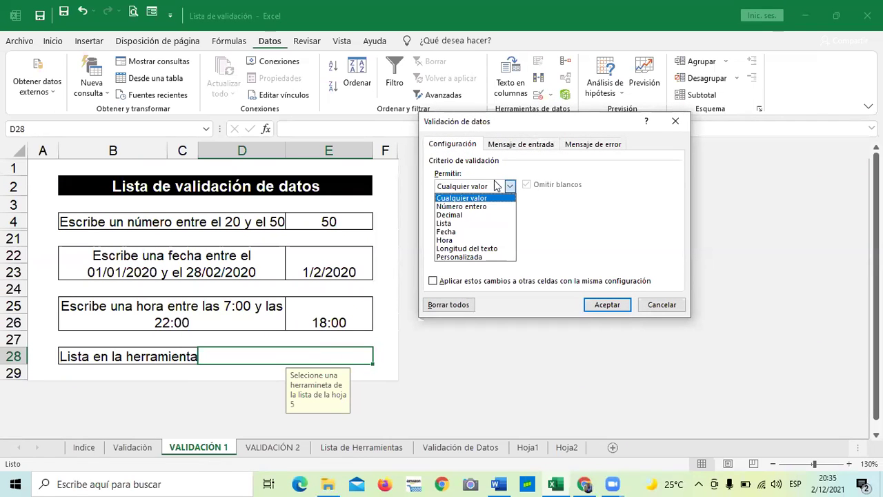
click(458, 222)
Set the list source of D28 to the tool names ='Lista de Herramientas'!$A$2:$A$12 and apply the rule
click(619, 240)
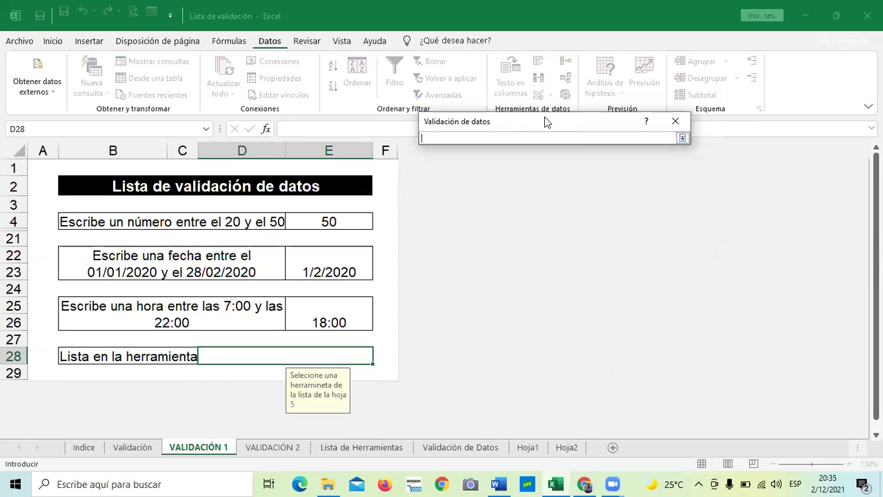
click(437, 448)
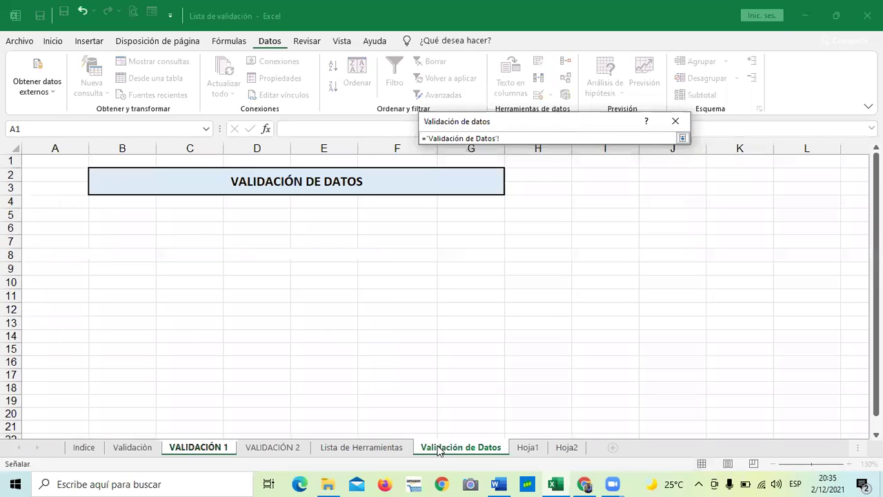
click(384, 448)
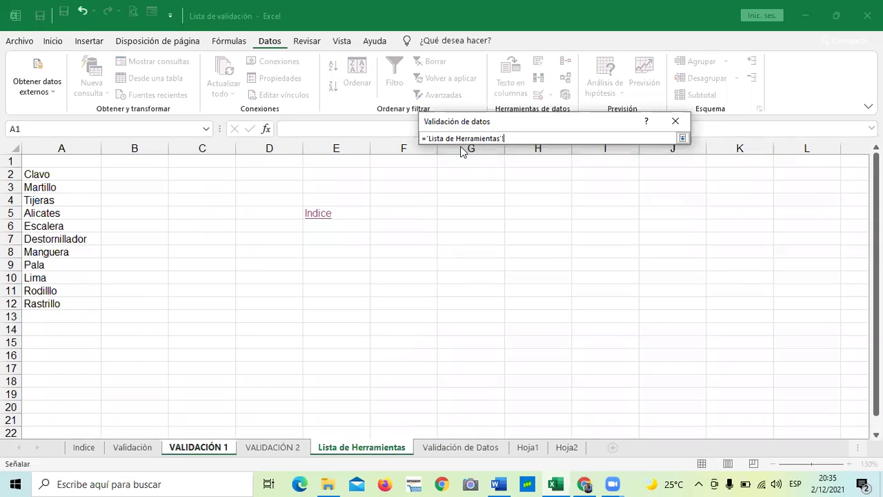
click(515, 136)
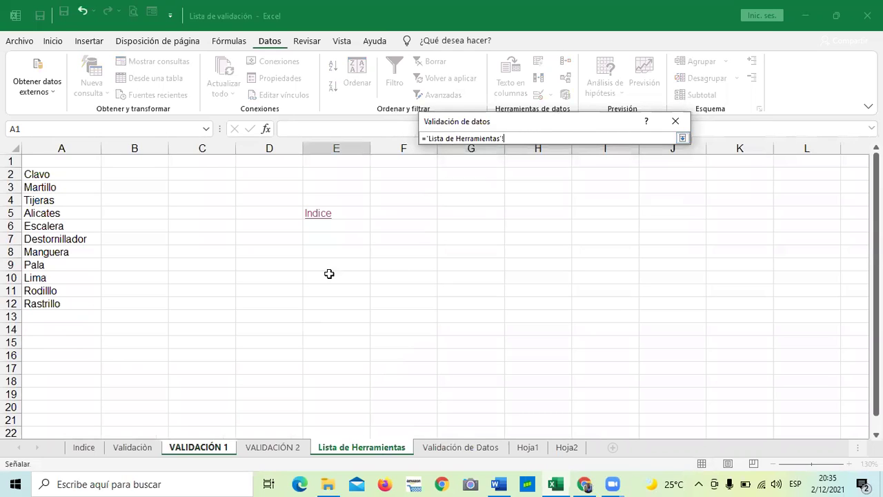
click(452, 448)
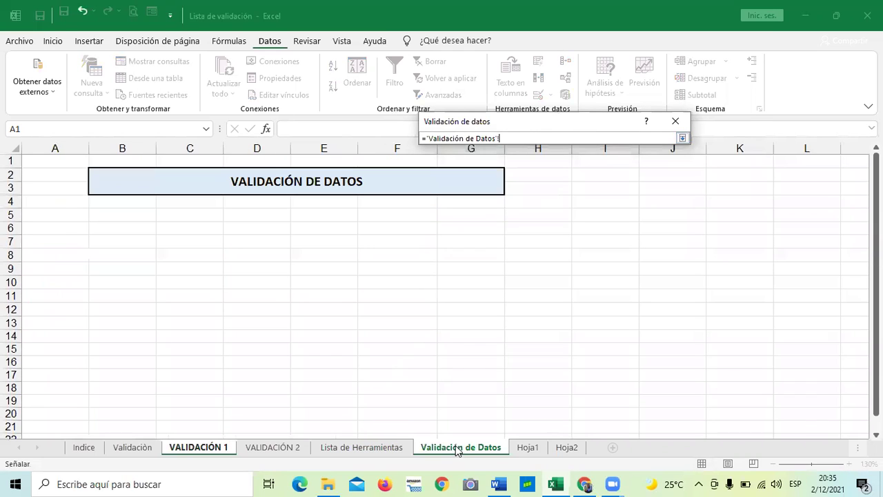
click(381, 449)
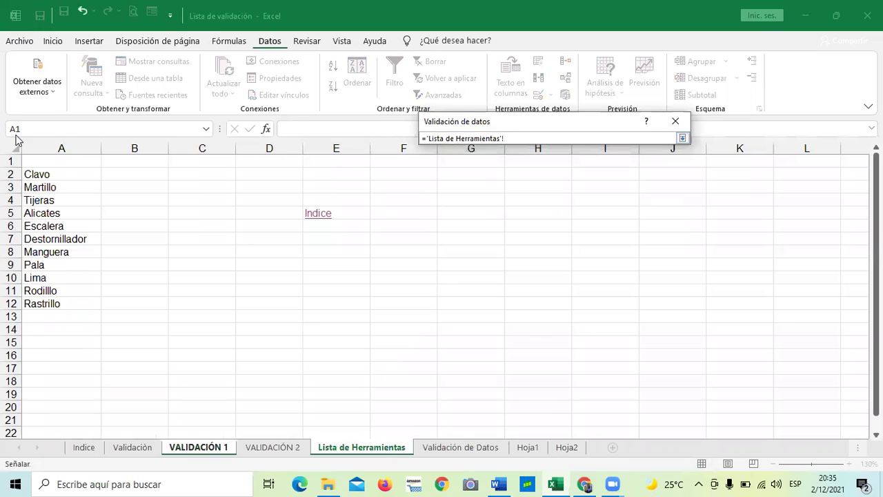
click(68, 176)
drag(71, 183, 67, 298)
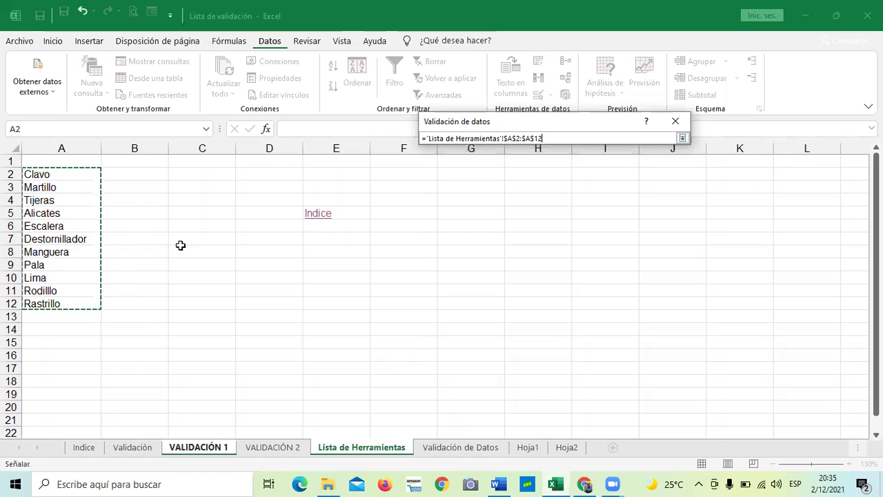
click(682, 139)
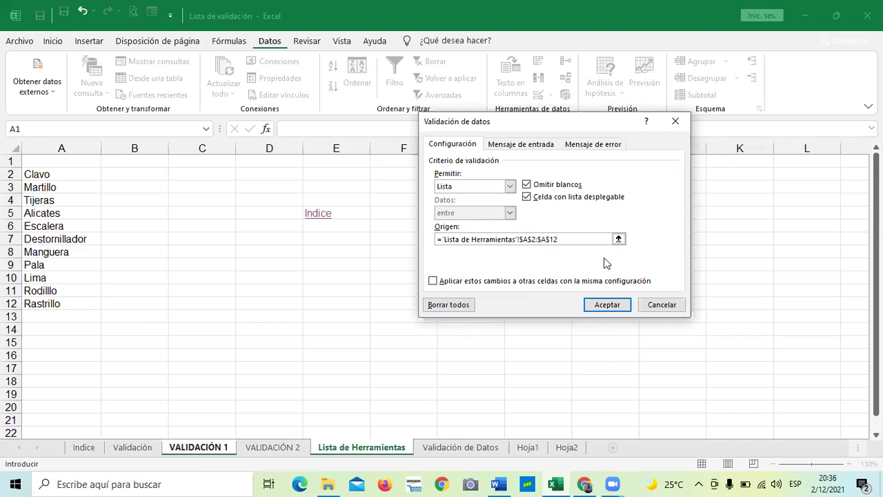
click(617, 306)
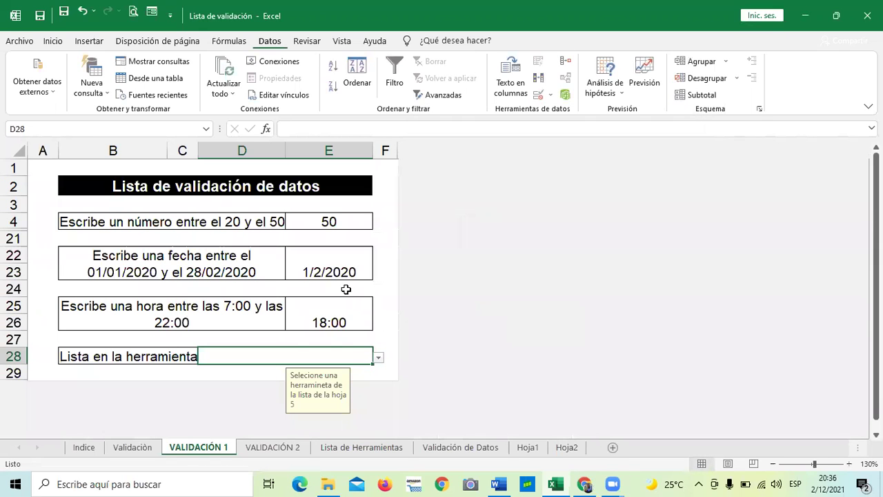
Test the drop-down list in D28 by choosing Martillo, Lima and finally Destornillador
click(379, 358)
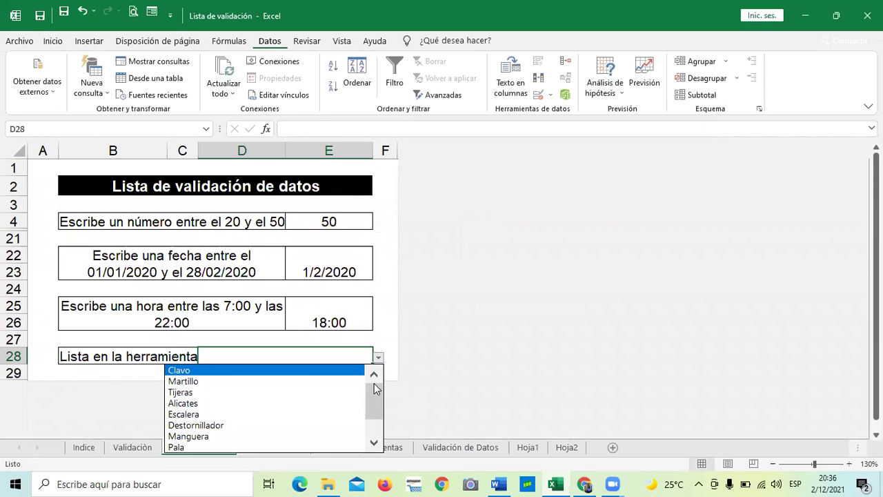
scroll(380, 390, down, 1)
scroll(348, 376, up, 1)
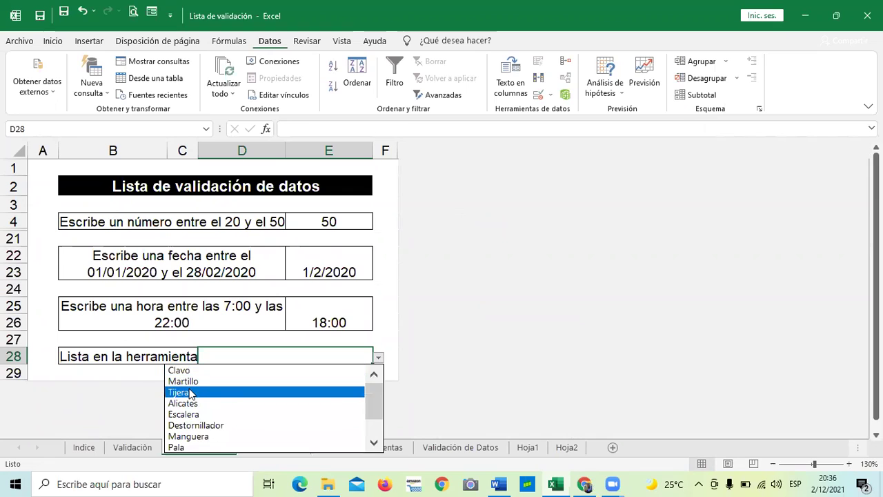
click(207, 381)
click(379, 358)
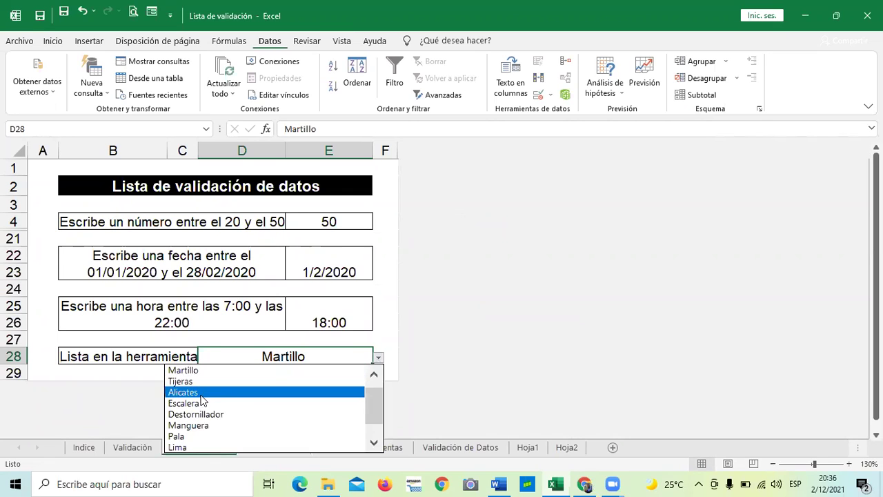
click(288, 443)
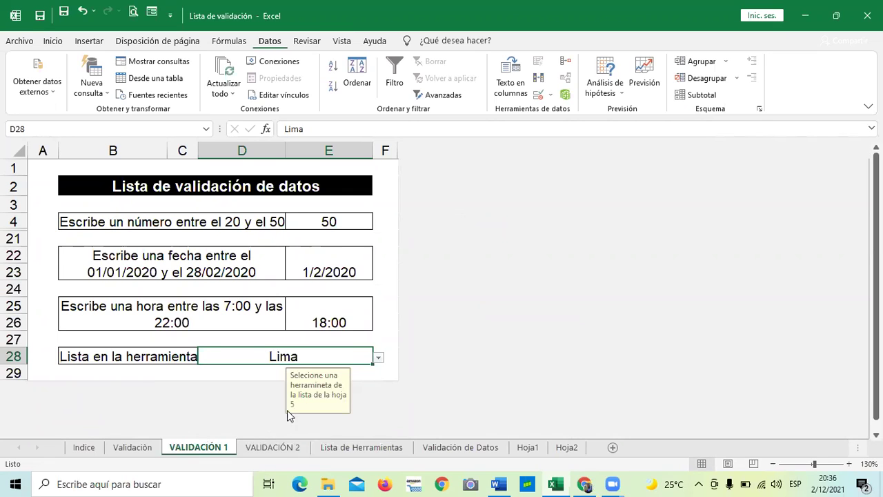
click(378, 357)
key(Escape)
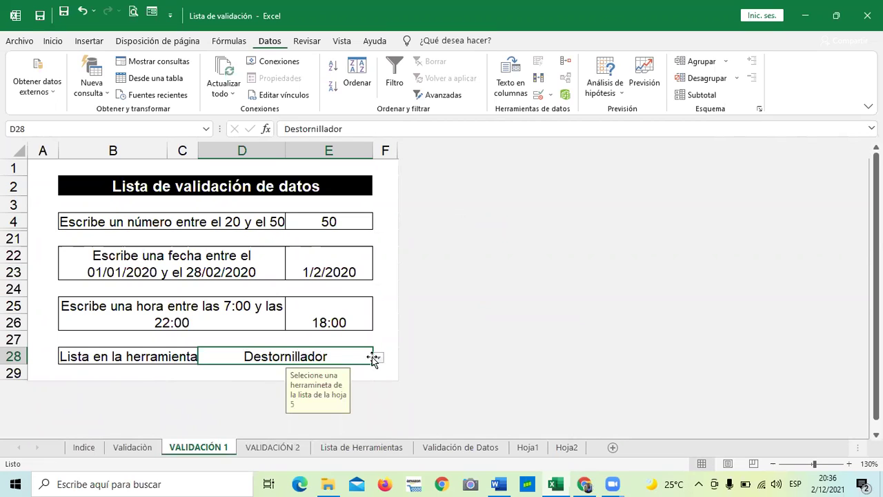
click(392, 319)
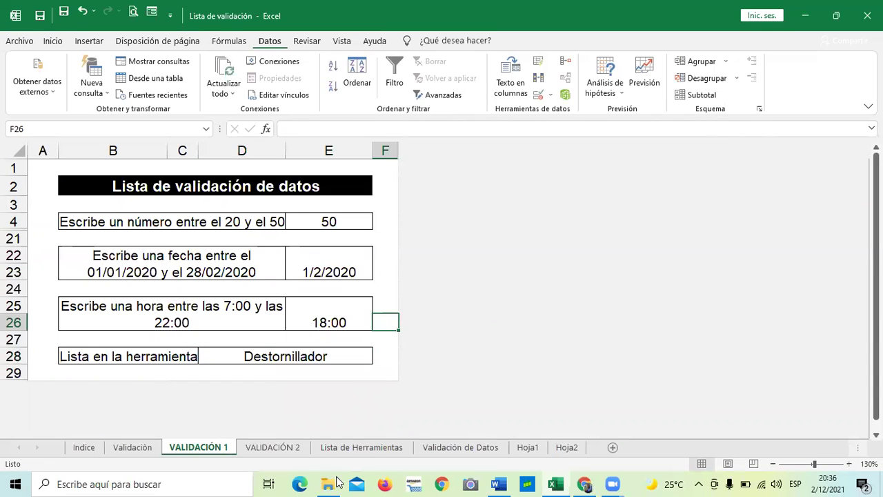
Review the source items on Lista de Herramientas alongside the drop-down cells on VALIDACIÓN 1 and VALIDACIÓN 2
click(360, 441)
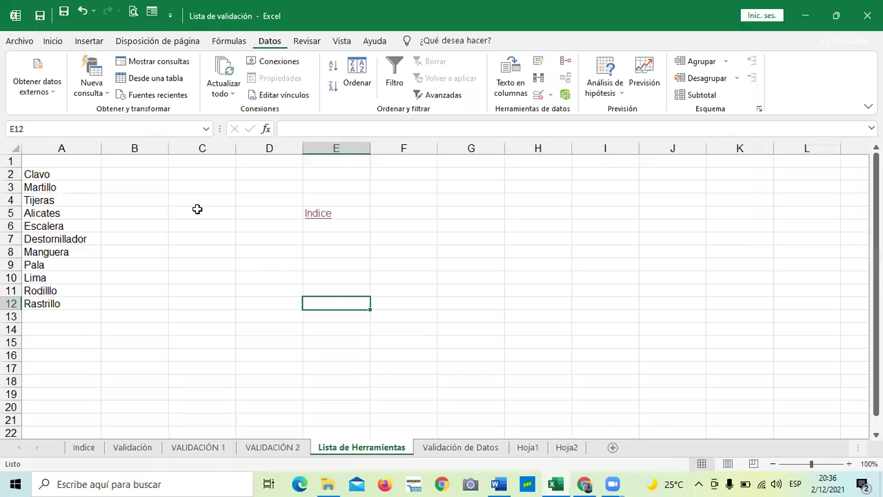
click(198, 209)
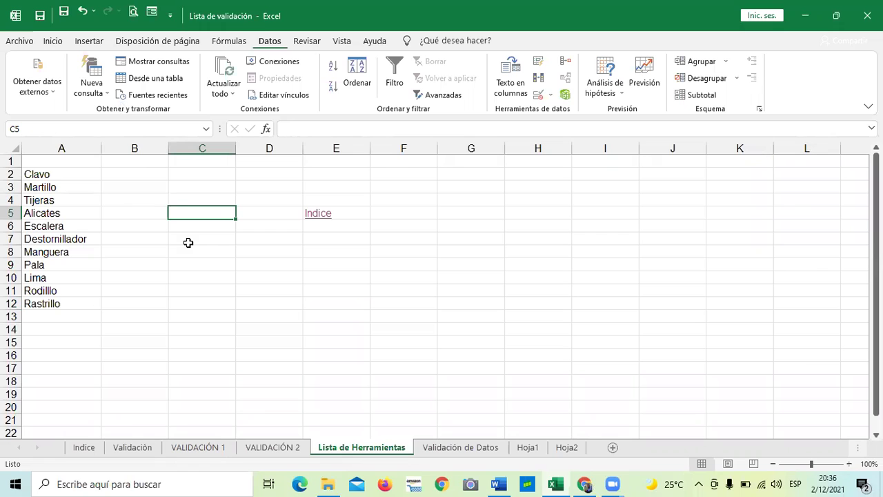
click(195, 449)
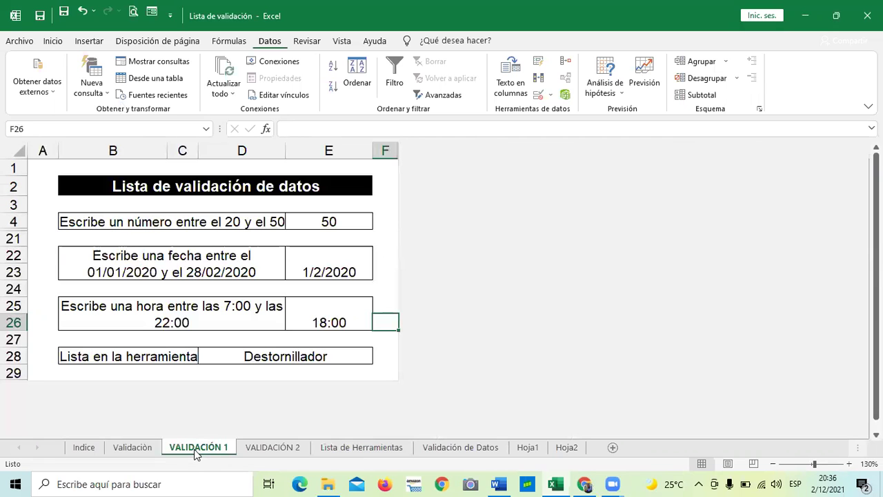
click(265, 449)
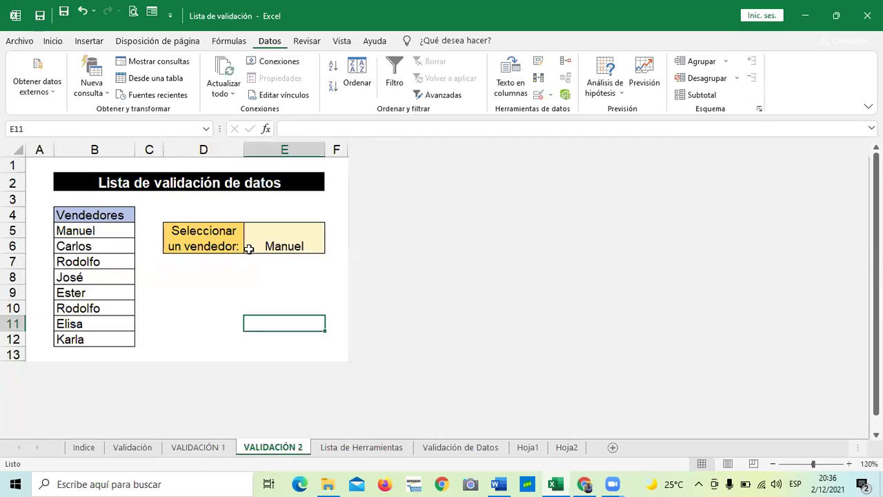
click(269, 240)
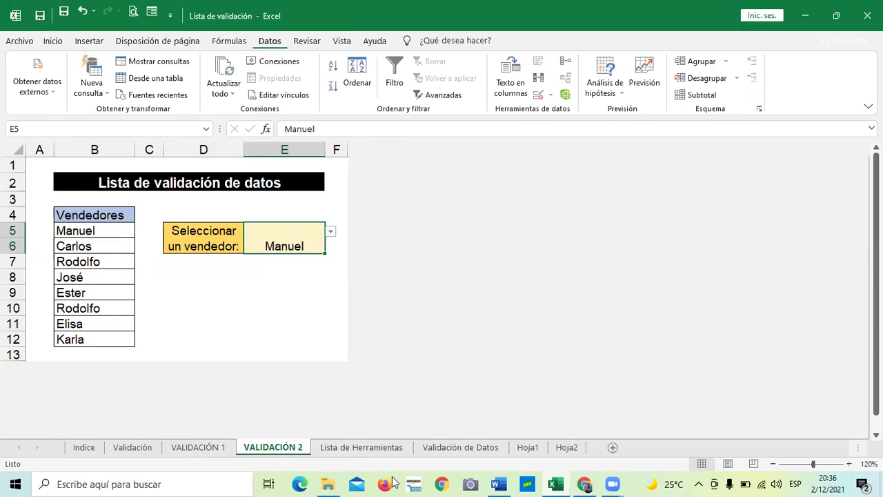
click(372, 449)
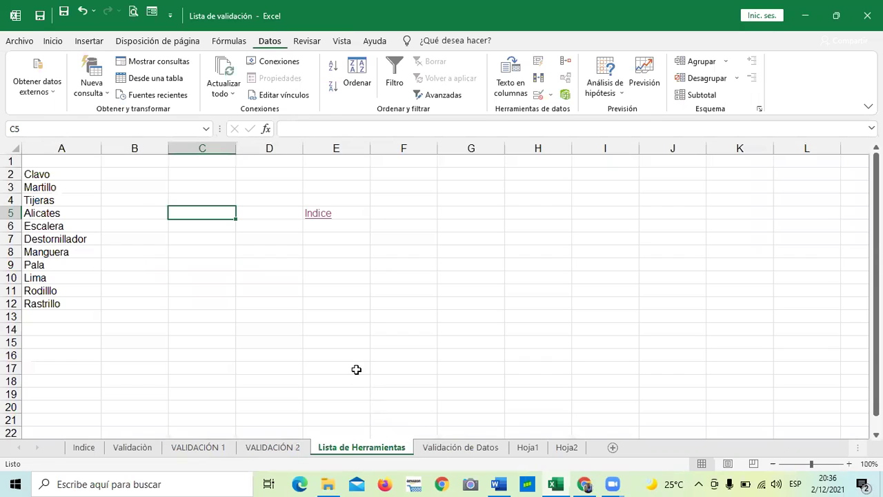
Examine the phone comparison table and the Precio chart on the Hoja1 sheet
click(372, 303)
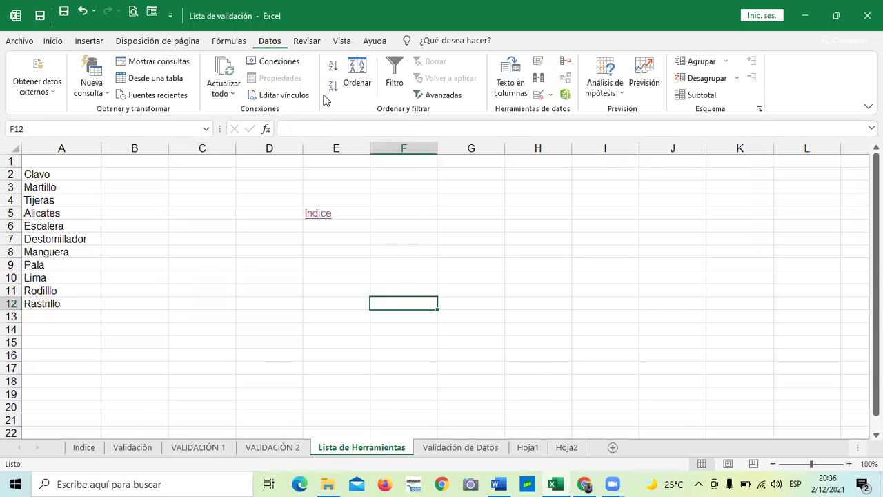
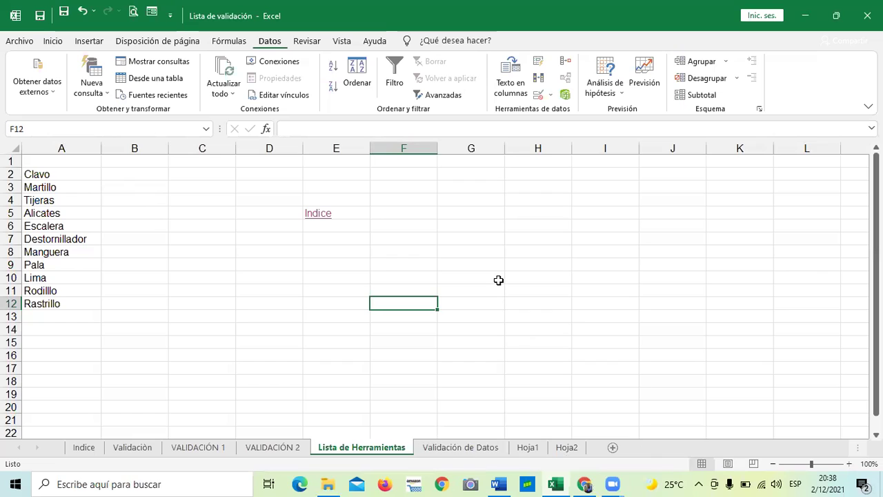
click(478, 236)
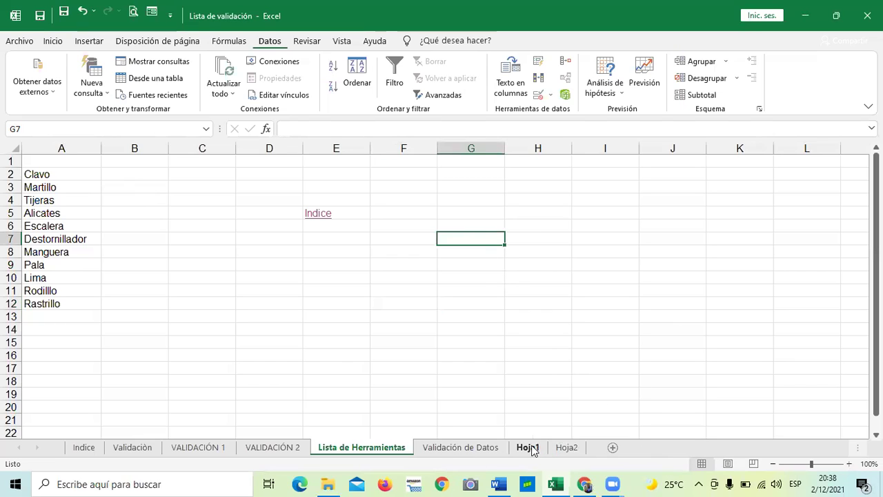
click(528, 447)
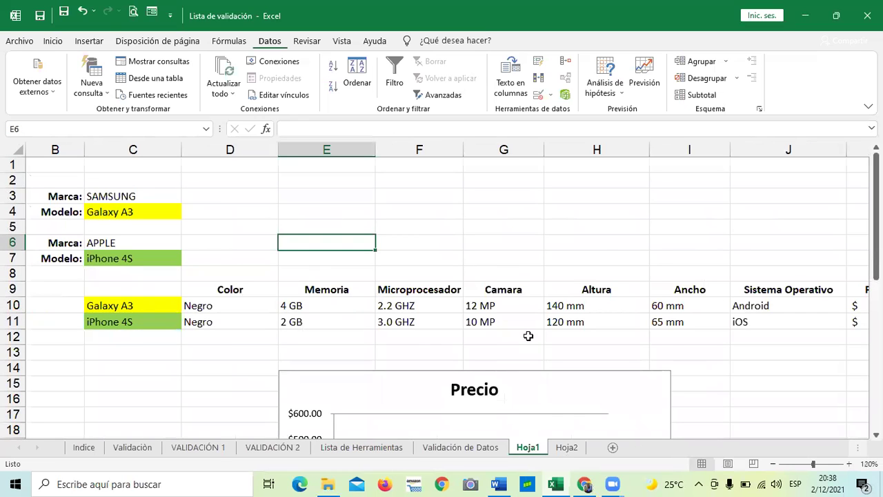
scroll(690, 207, down, 1)
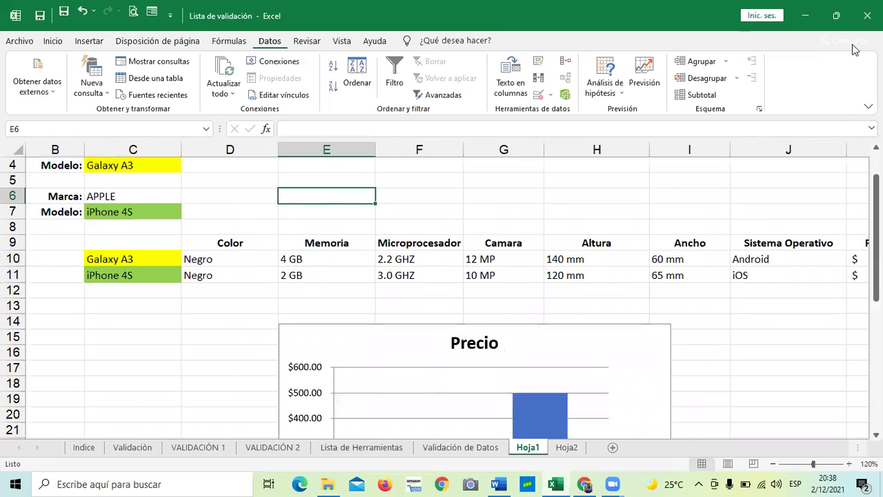
scroll(393, 274, down, 3)
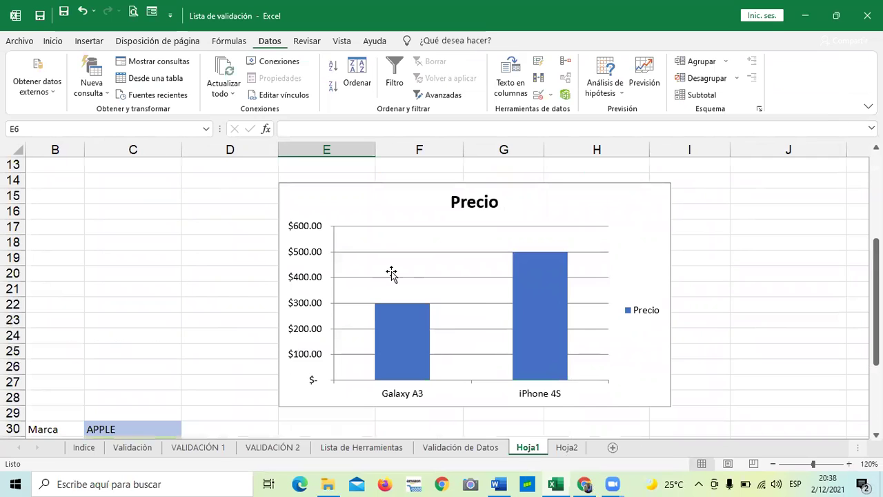
scroll(455, 272, up, 3)
scroll(462, 302, up, 1)
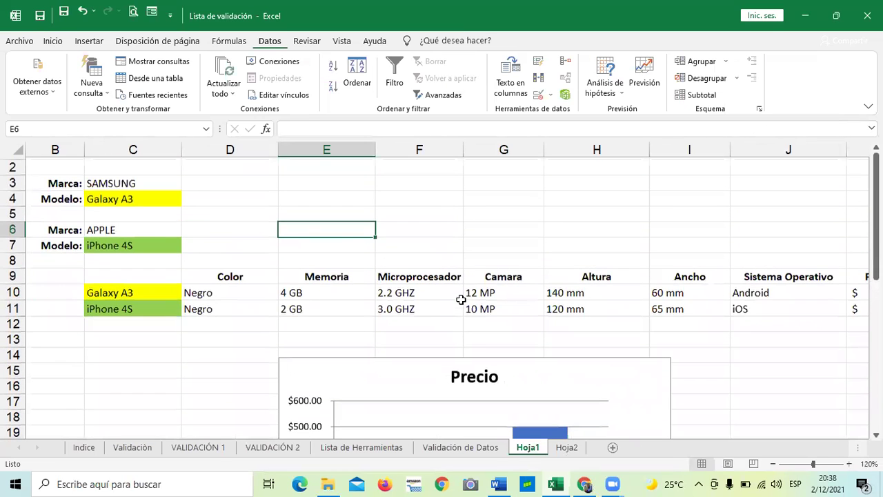
scroll(529, 312, up, 1)
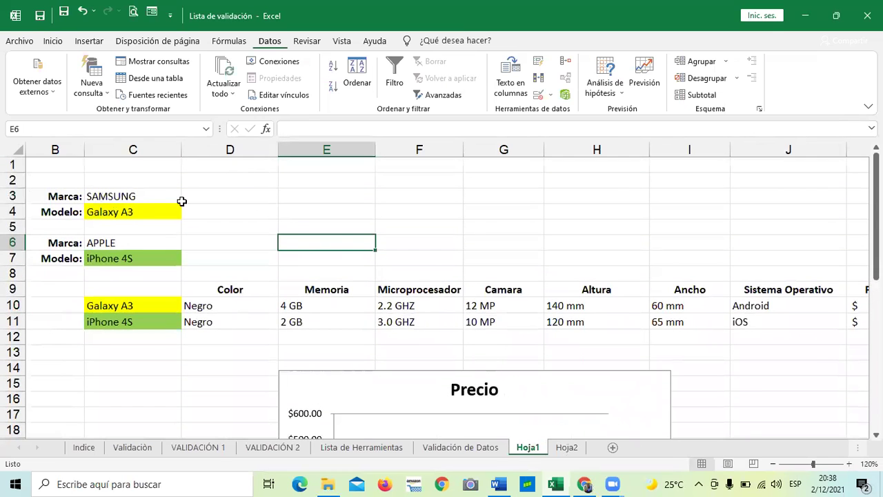
On Hoja1, choose APPLE as the first brand in C3 and iPhone 4S as its model in C4
click(150, 196)
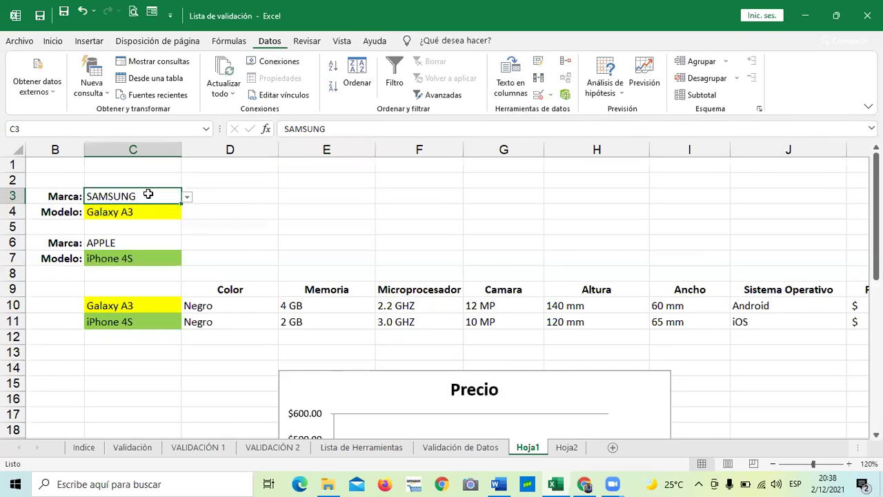
click(187, 197)
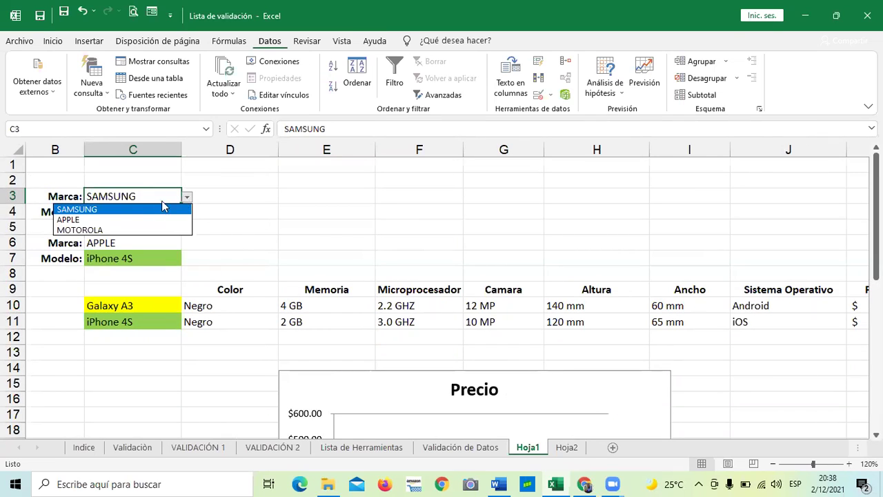
click(115, 219)
click(147, 211)
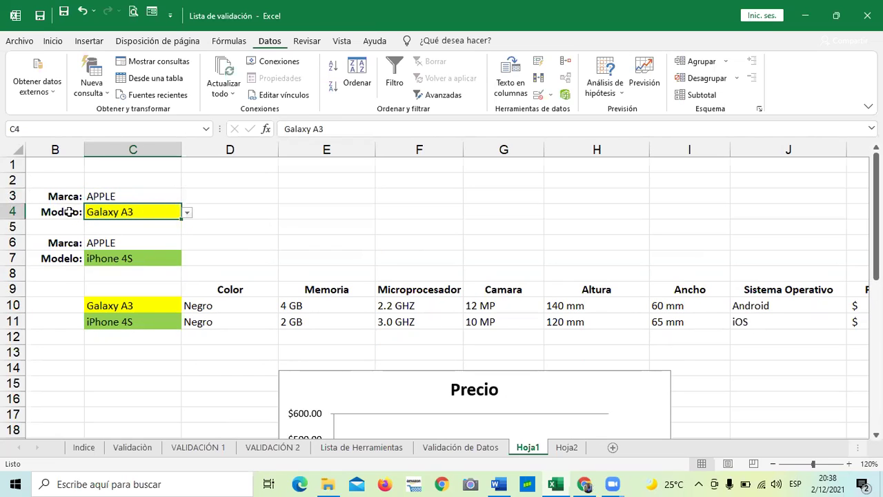
click(121, 195)
click(63, 209)
click(128, 214)
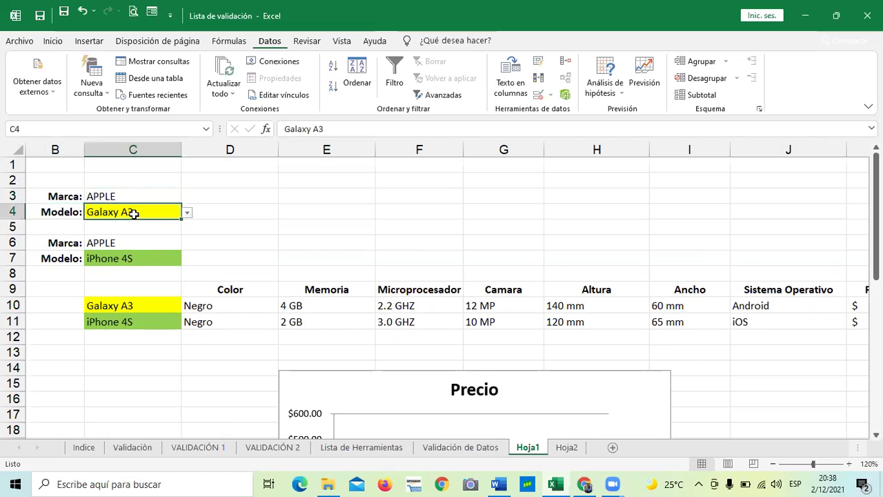
click(188, 215)
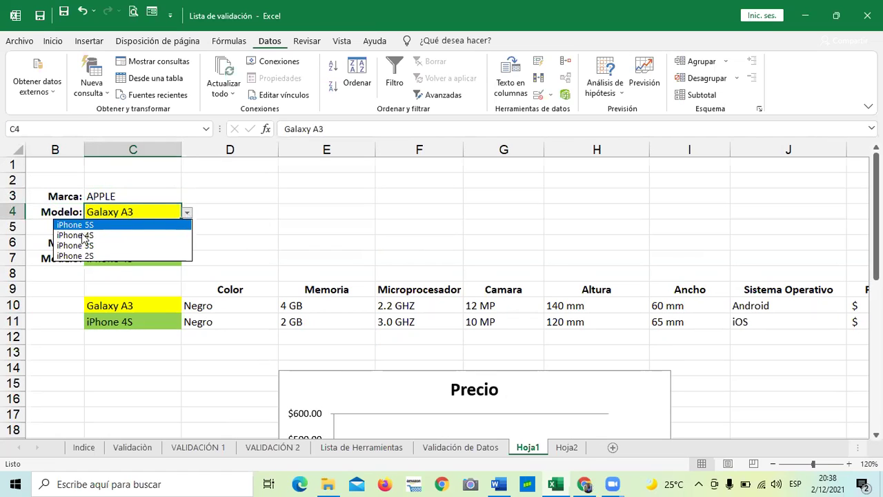
click(82, 235)
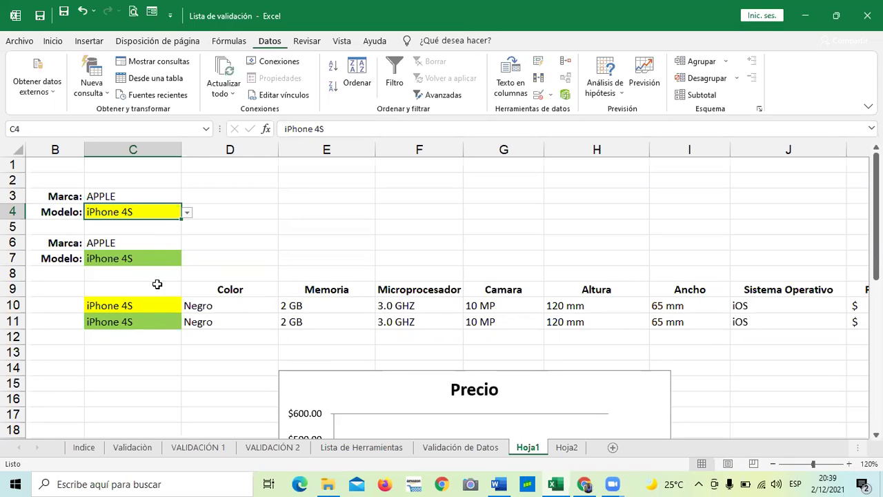
Change the second brand in C6 to MOTOROLA and the first brand in C3 to SAMSUNG
click(166, 243)
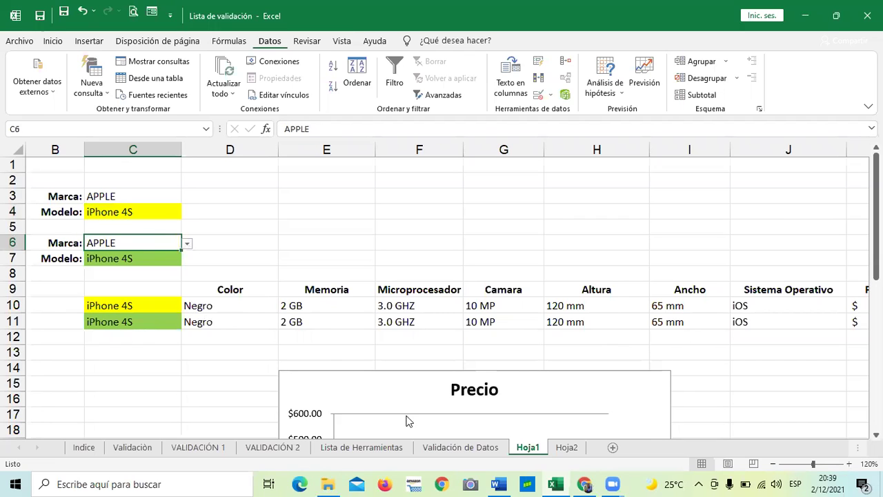
click(188, 243)
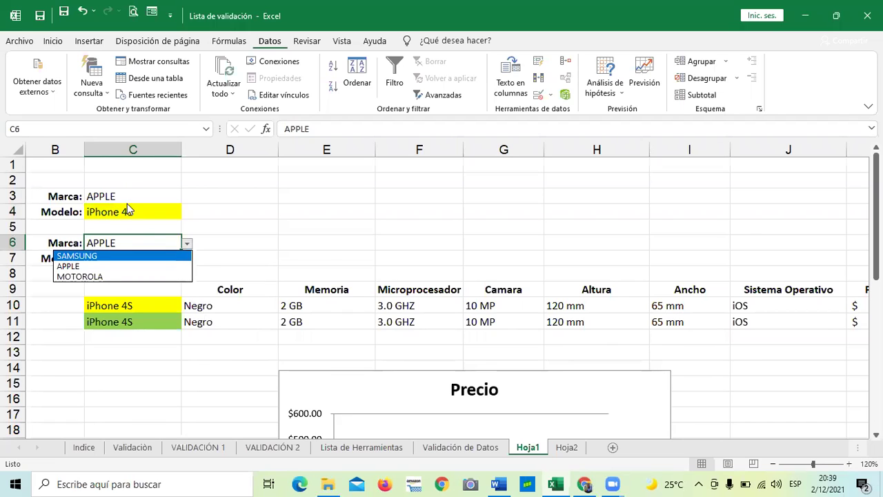
click(94, 276)
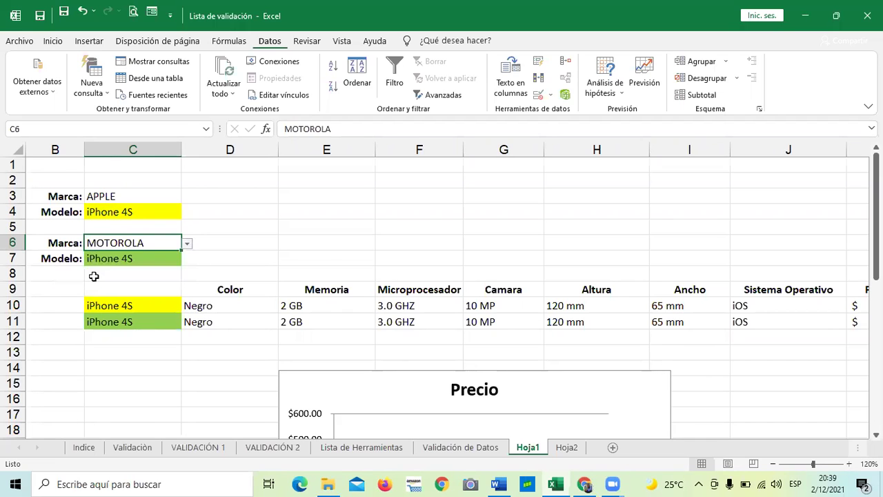
click(164, 194)
click(187, 198)
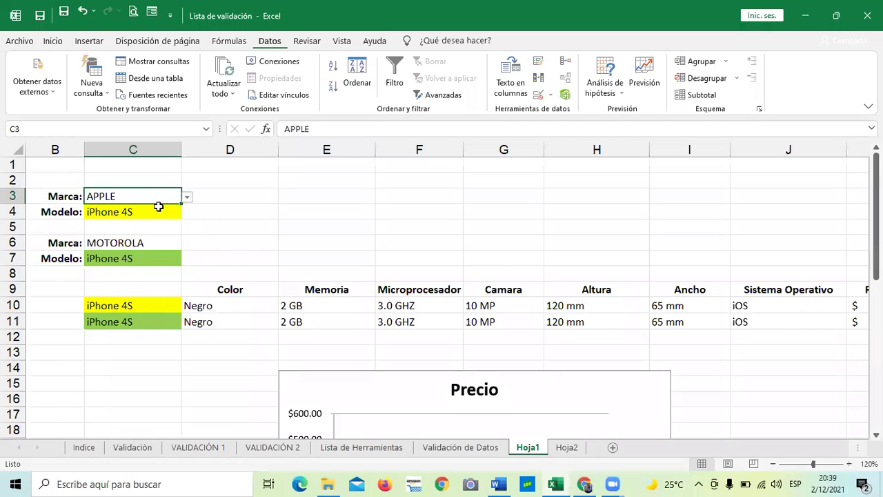
click(159, 206)
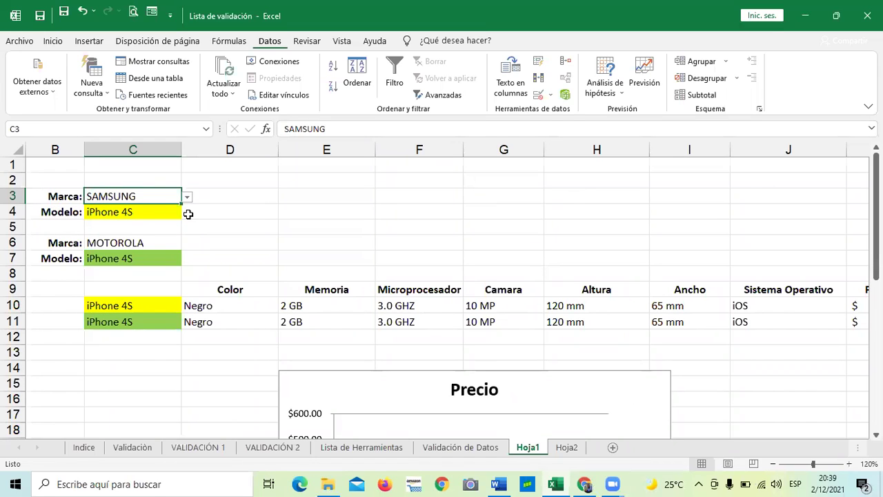
Choose Droid Mini as the second model in C7 from its dependent drop-down list
click(153, 243)
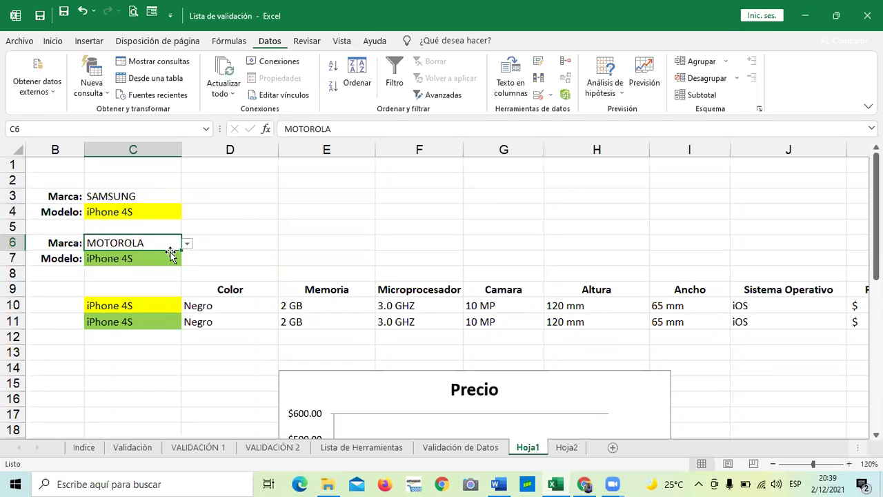
click(154, 258)
click(187, 259)
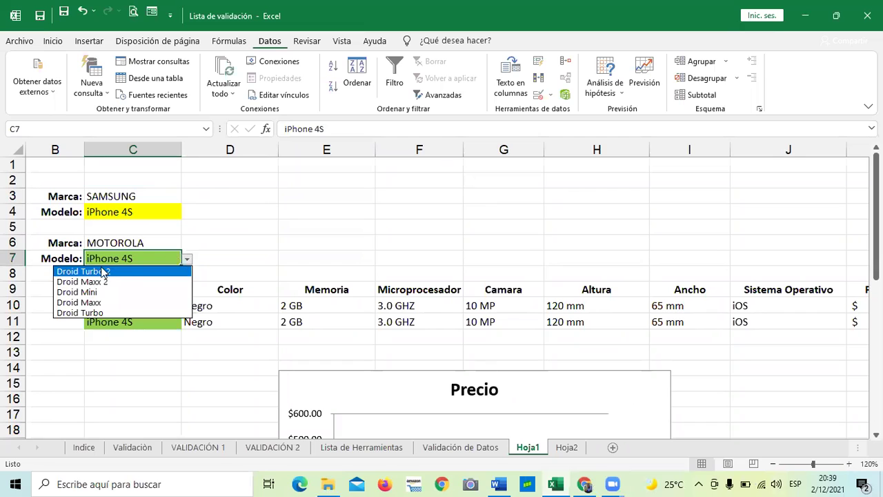
click(69, 292)
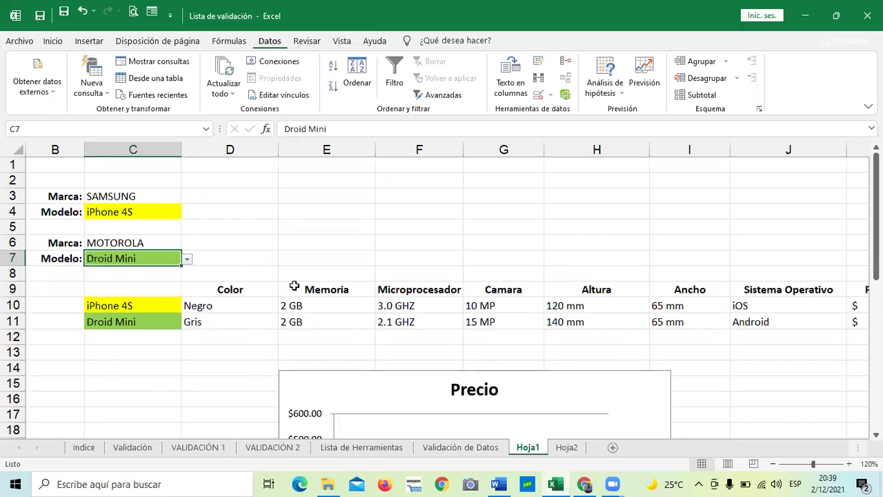
click(303, 229)
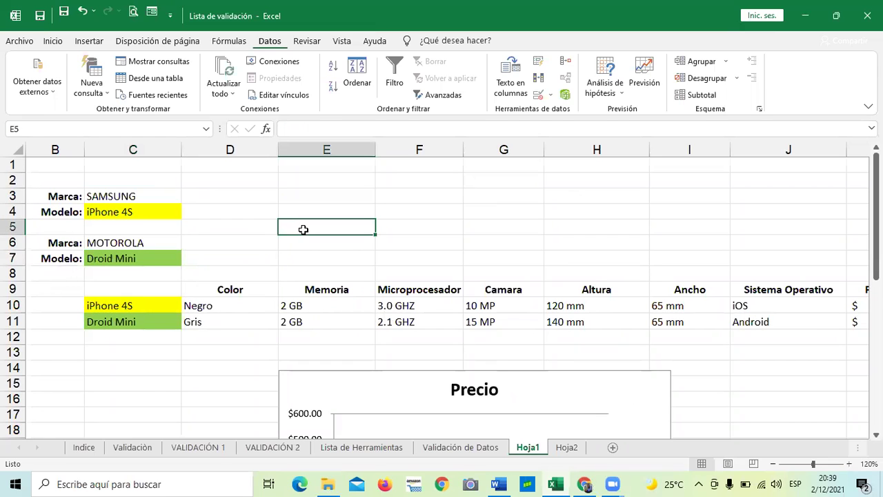
Inspect the data validation settings of the first model cell C4, including its list source, and leave them unmodified
click(165, 209)
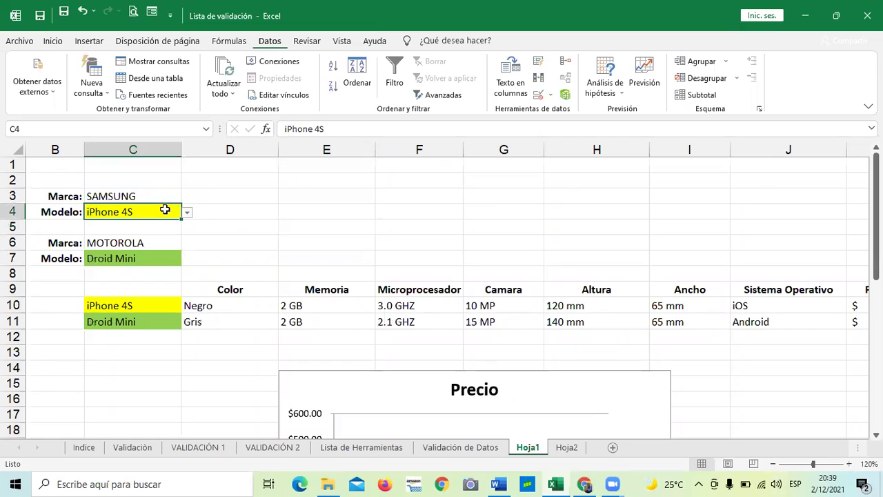
click(160, 196)
click(152, 210)
click(148, 193)
click(133, 212)
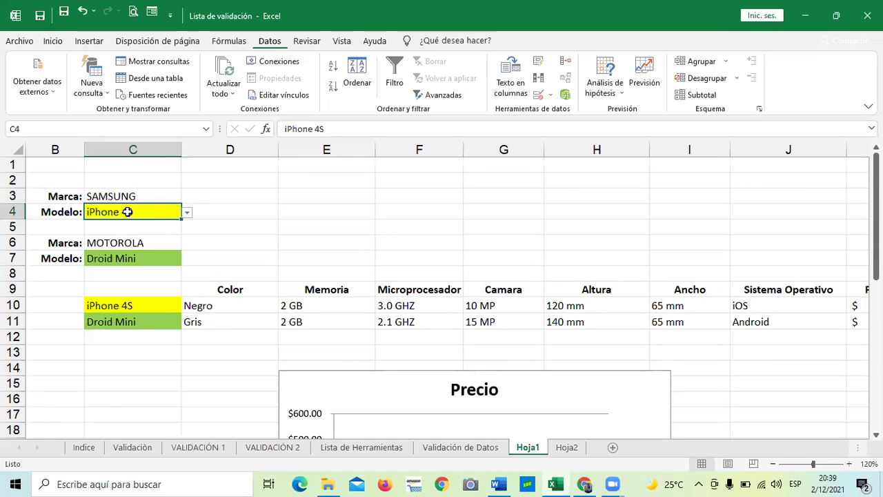
click(550, 95)
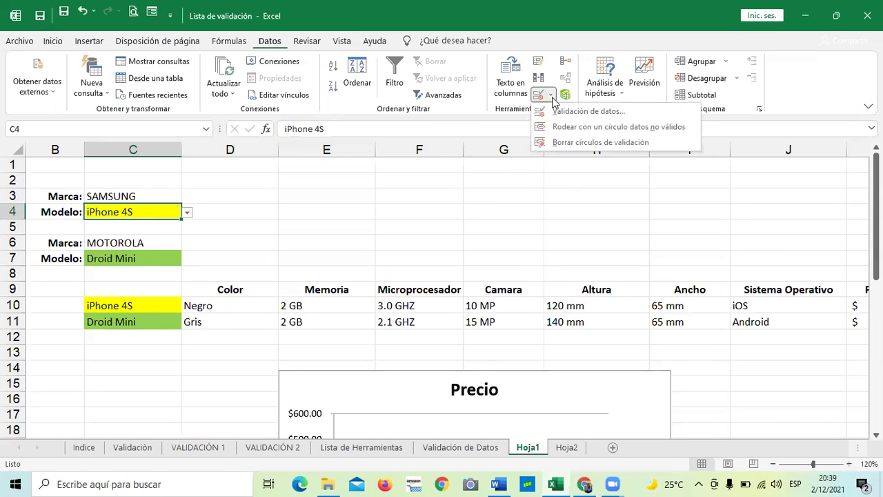
click(558, 112)
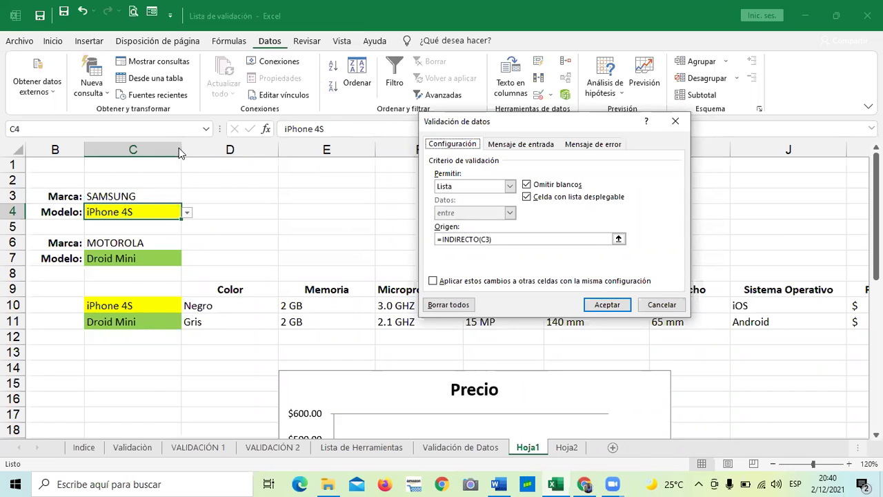
click(654, 303)
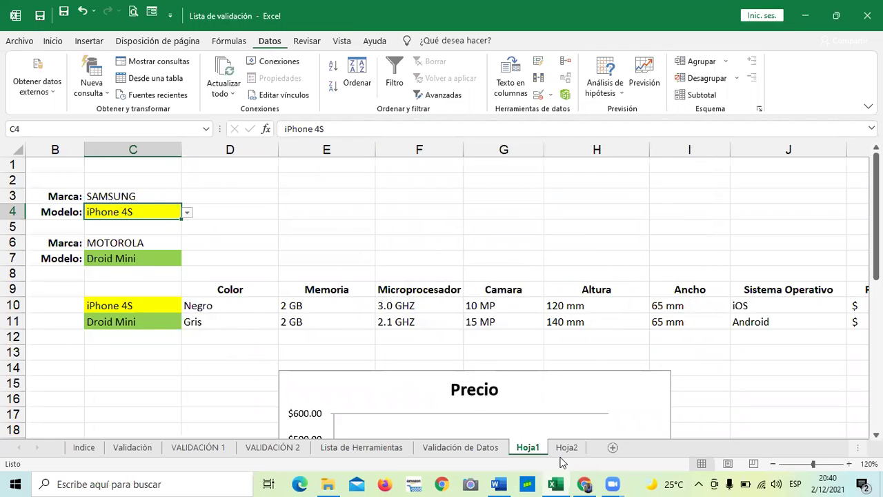
Examine how the Hoja2 source table groups the models under the SAMSUNG, APPLE and MOTOROLA brands
click(565, 448)
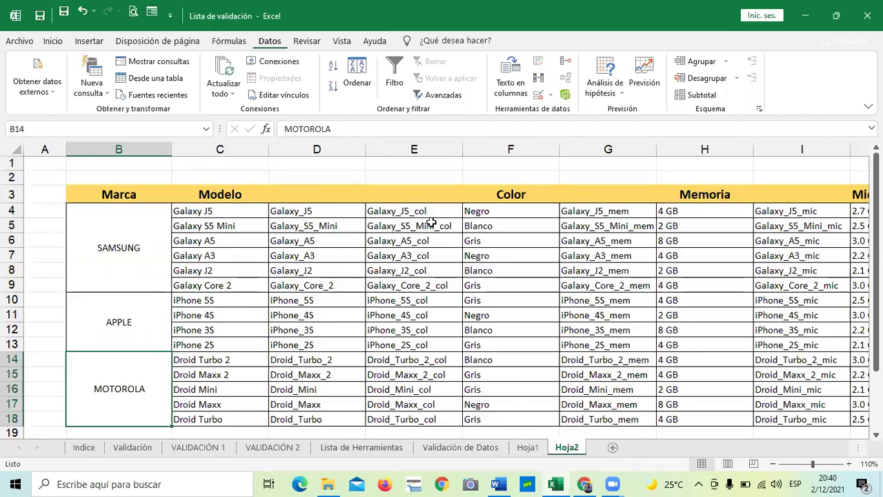
click(337, 285)
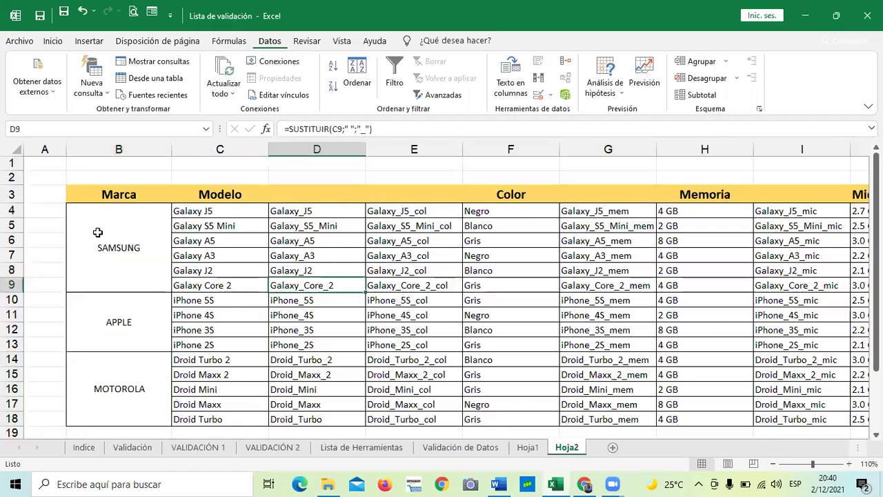
click(99, 237)
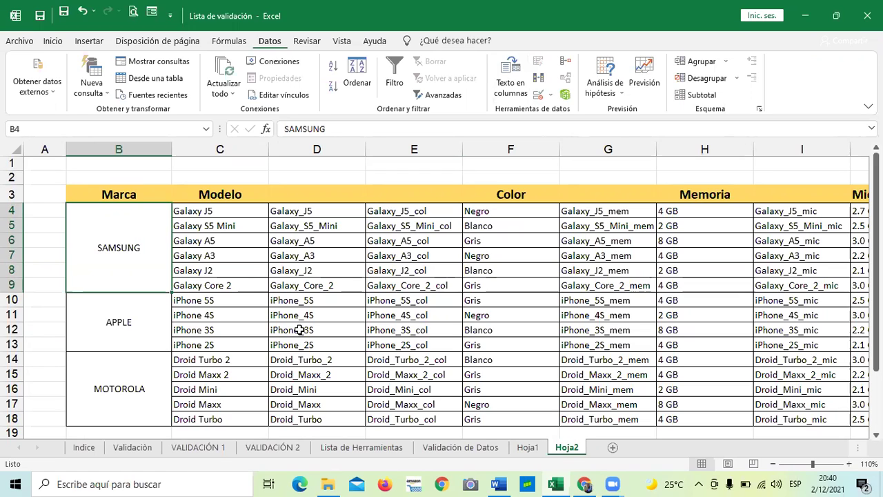
click(108, 311)
click(118, 379)
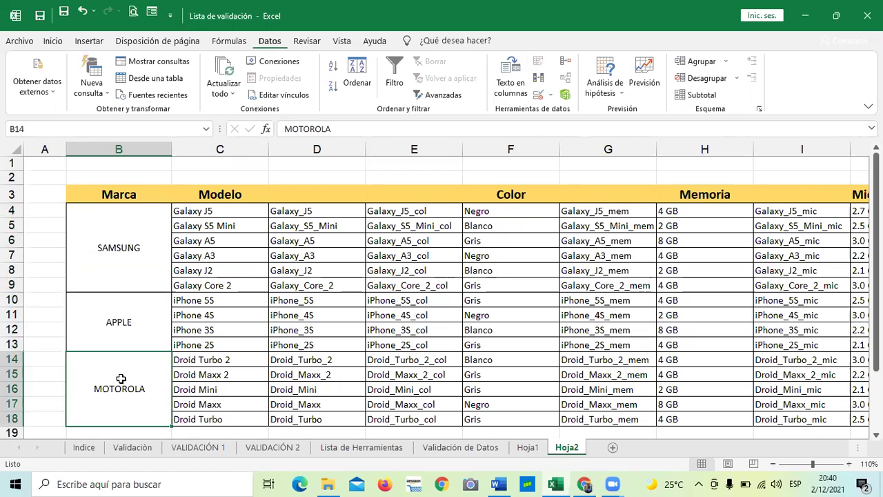
click(119, 231)
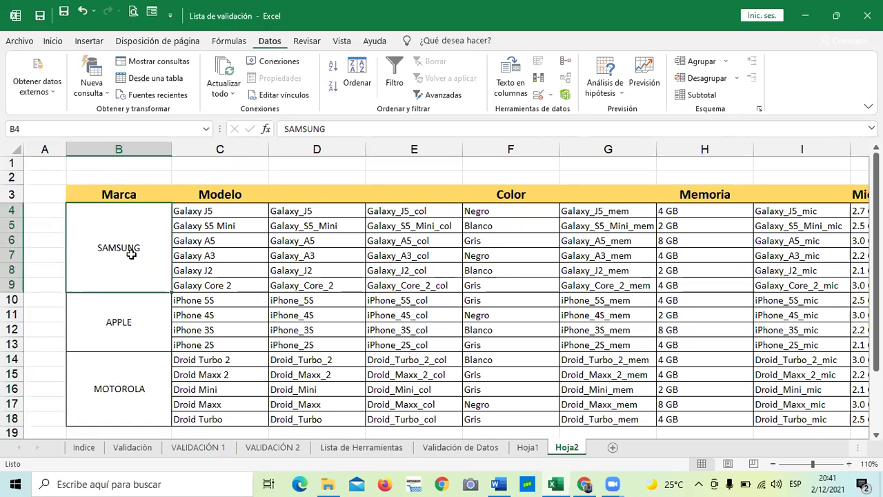
click(142, 331)
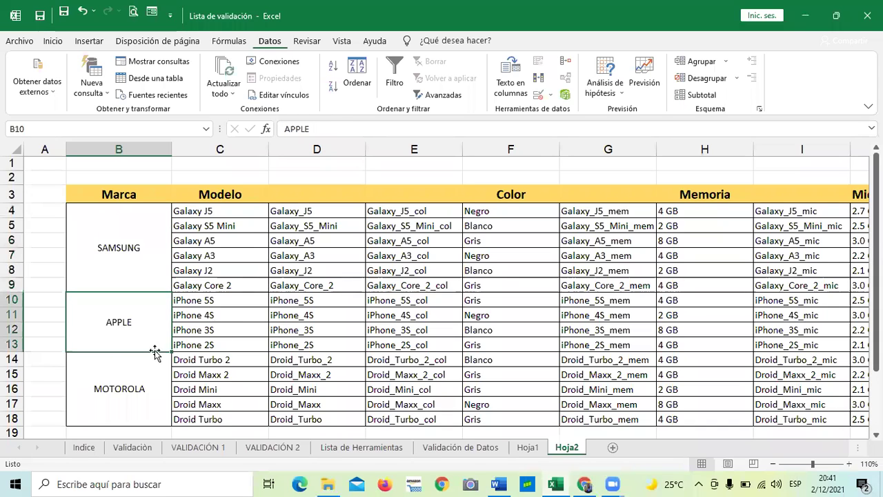
click(132, 380)
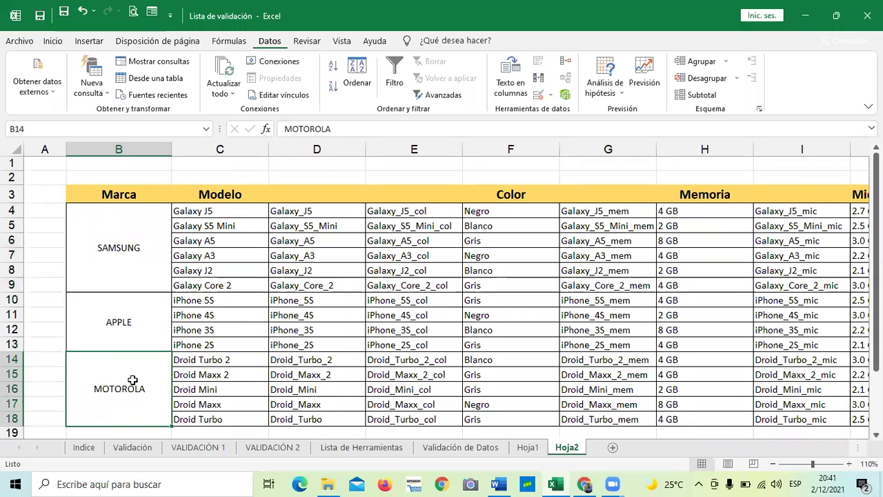
Compare the Galaxy J5 model name in C4 of Hoja2 with the helper-name formulas beside it in D4 and E4
click(234, 215)
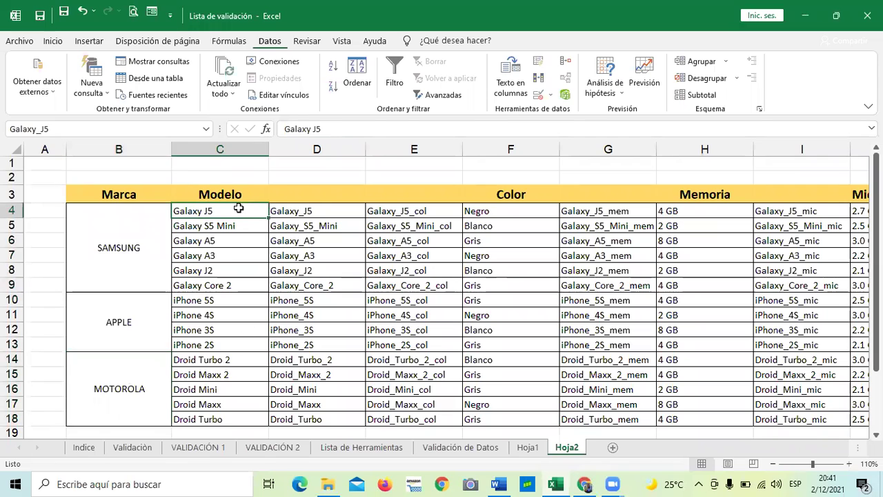
click(293, 209)
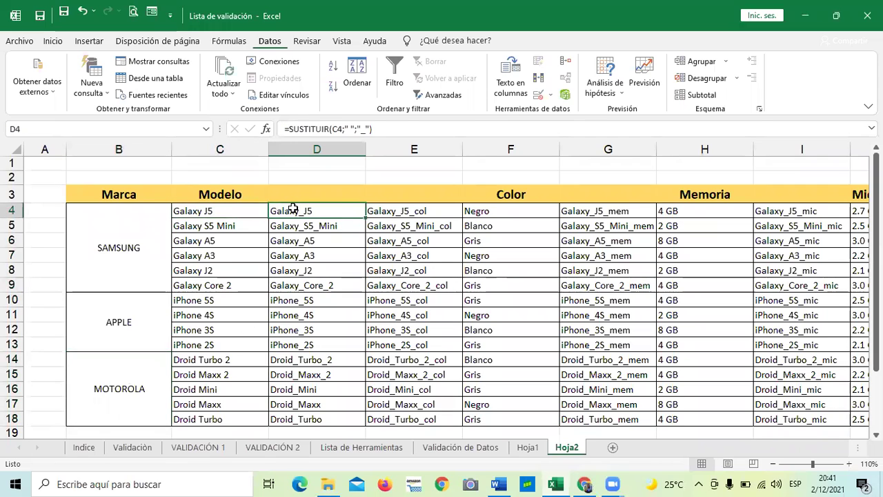
click(398, 206)
click(334, 207)
click(254, 214)
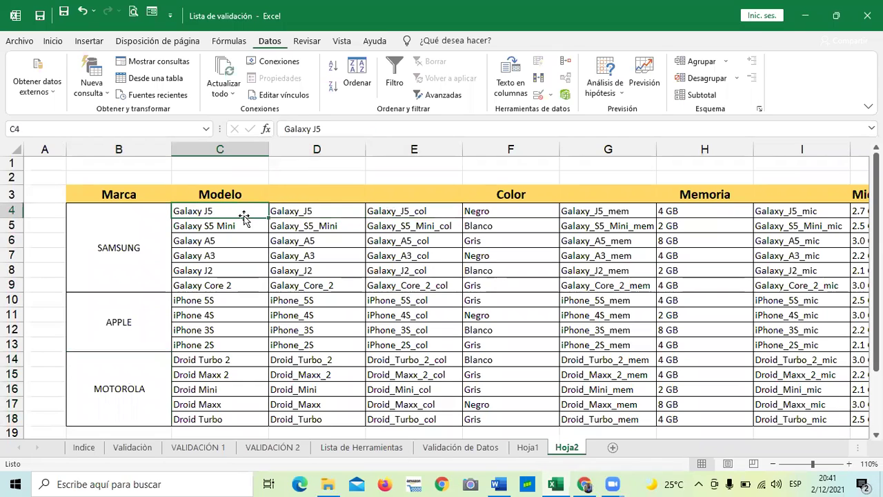
Examine the phone catalogue on Hoja2, including the helper formula in D4 and the Color and Memoria columns
click(315, 211)
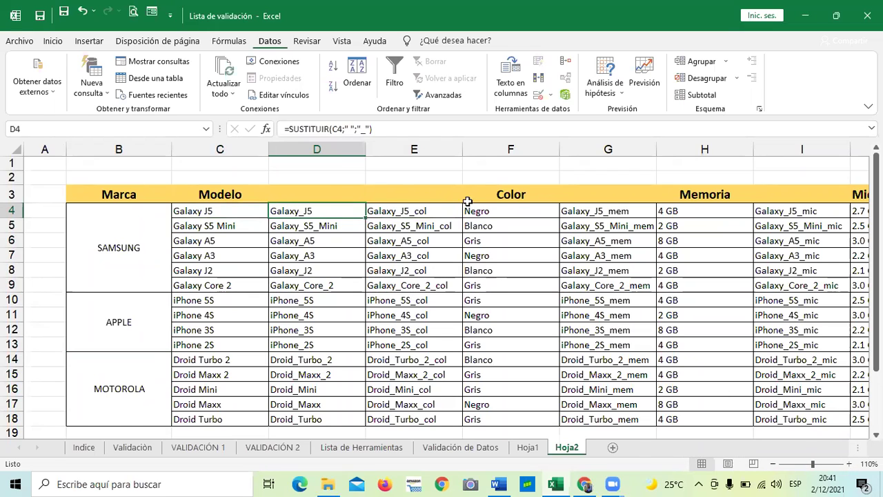
click(506, 198)
click(670, 200)
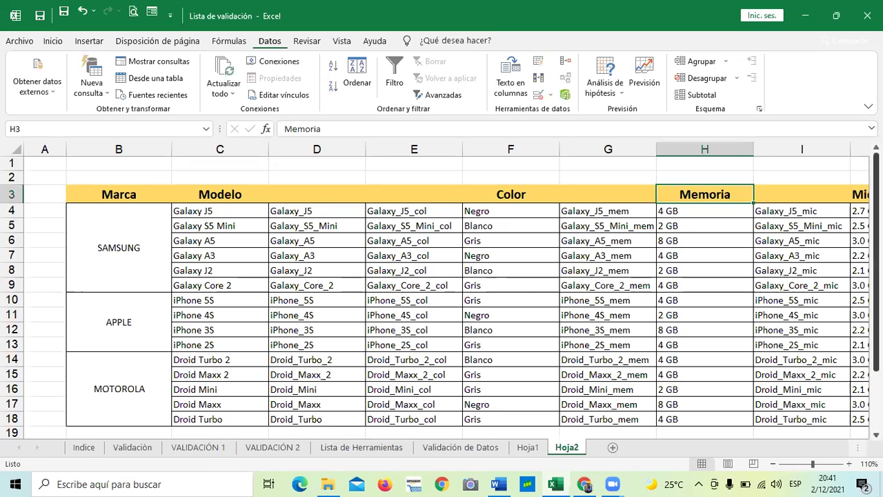
scroll(838, 274, down, 1)
click(861, 385)
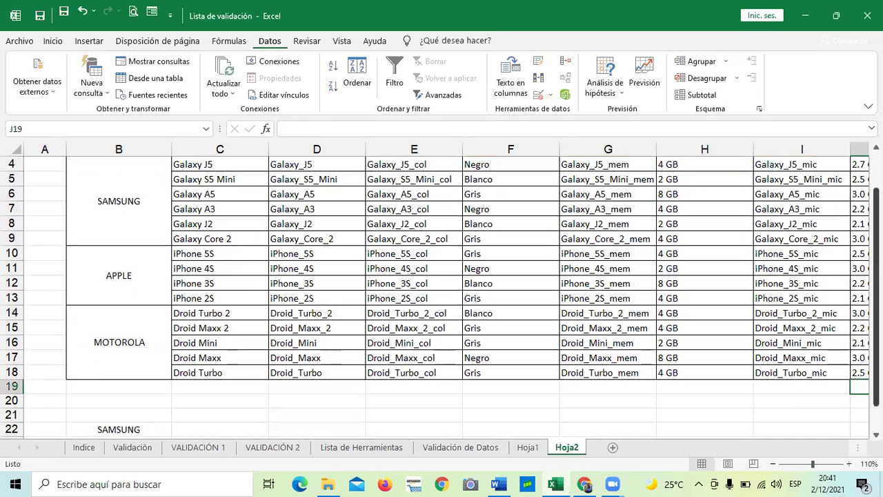
scroll(861, 385, down, 1)
scroll(861, 385, up, 1)
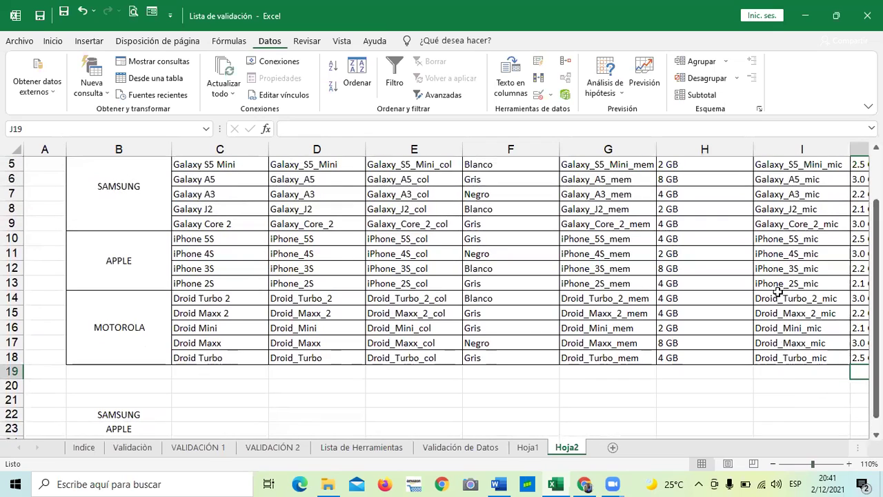
scroll(644, 231, up, 2)
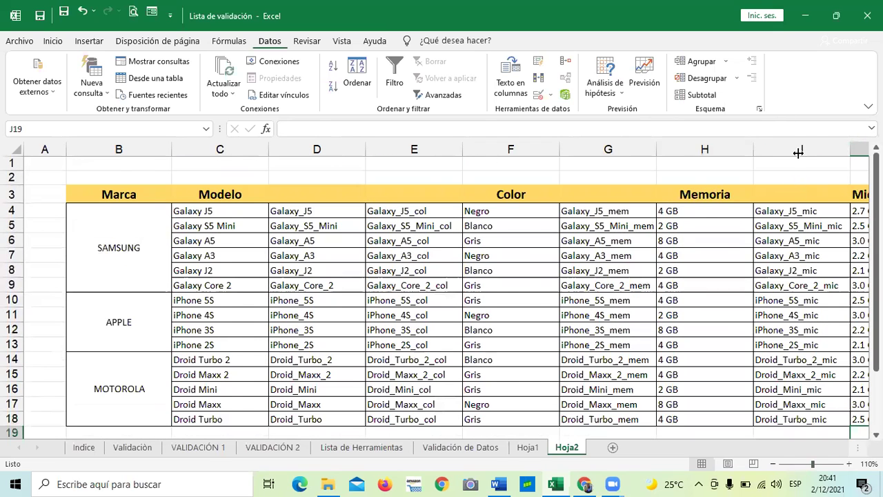
Review the remaining specification columns of the catalogue, from Microprocesador through to Descuento
scroll(798, 152, right, 3)
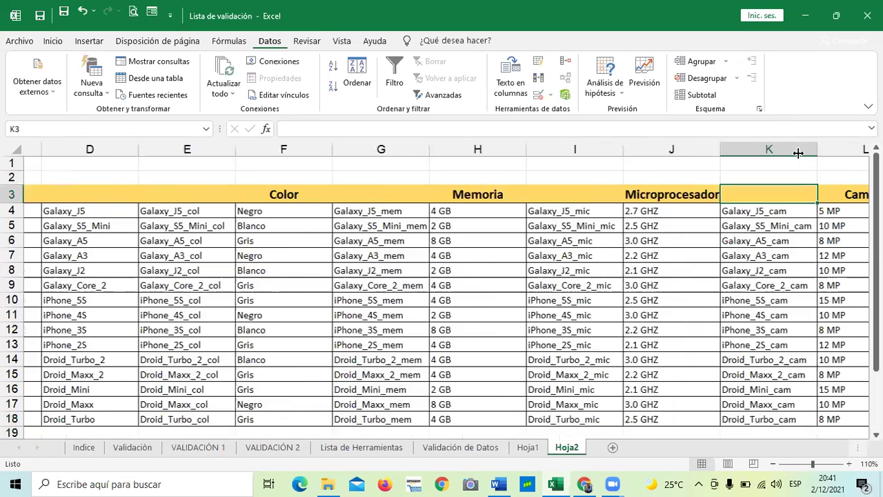
key(Right)
key(Right)
key(Right)
key(Right)
key(Right)
key(Right)
key(Right)
key(Right)
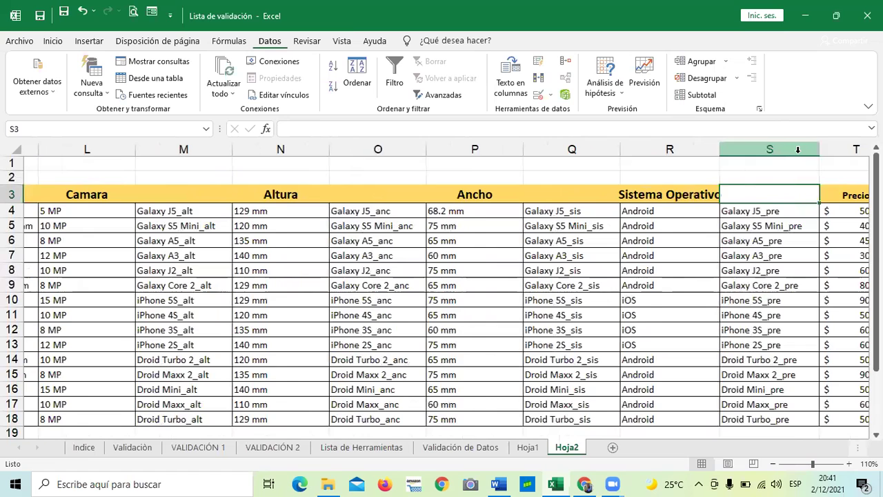
key(Right)
key(Right)
key(Right)
key(Right)
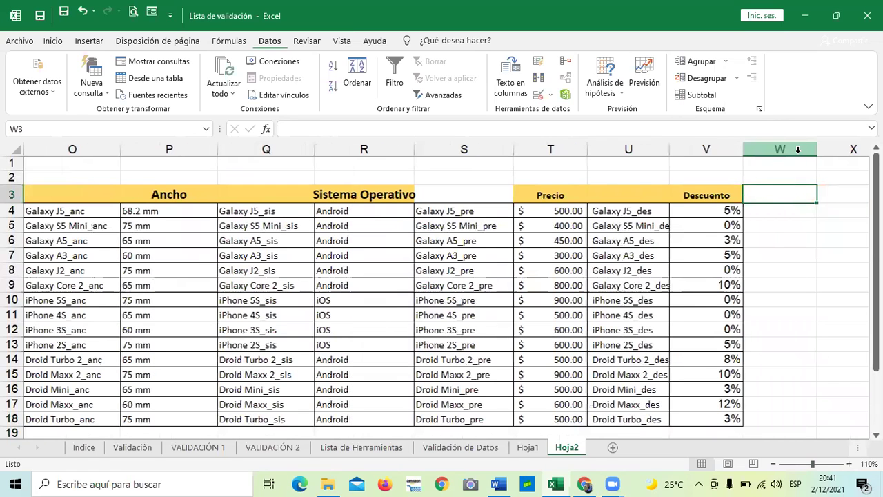
key(Left)
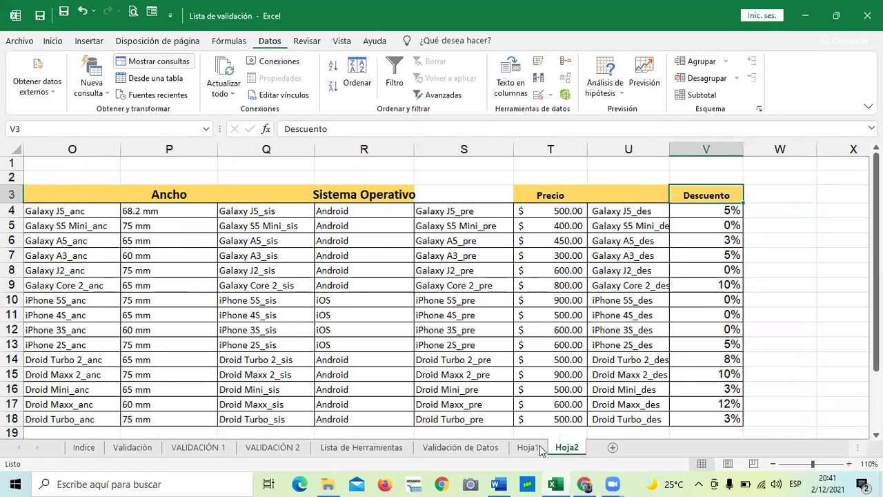
Switch to Hoja1 and examine the model selectors and the Precio chart comparing the two phones
key(ctrl+Page_Up)
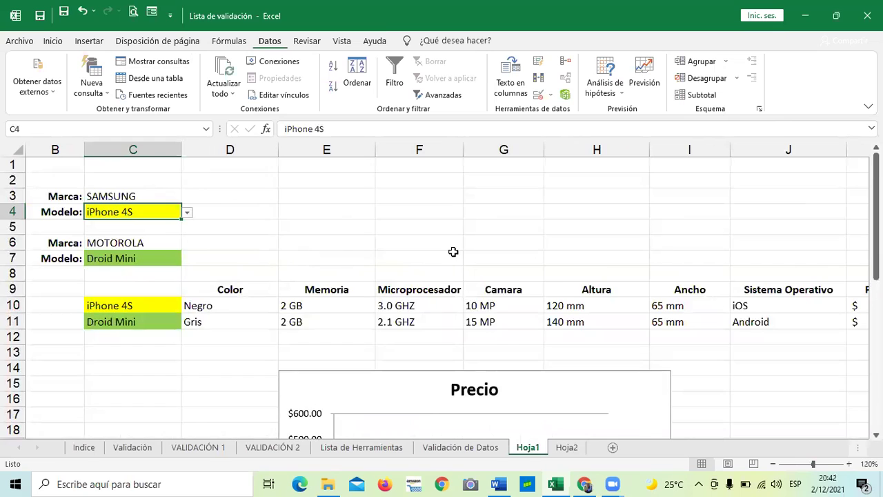
scroll(193, 187, down, 1)
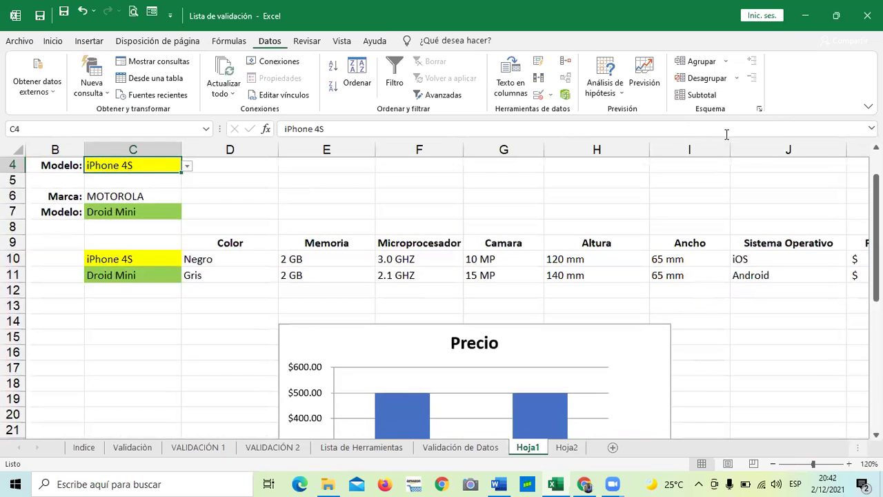
scroll(597, 232, down, 2)
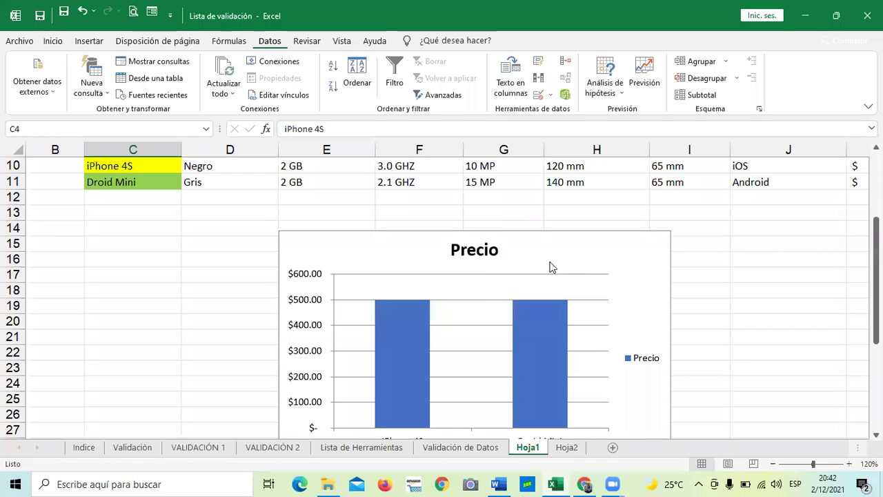
click(635, 212)
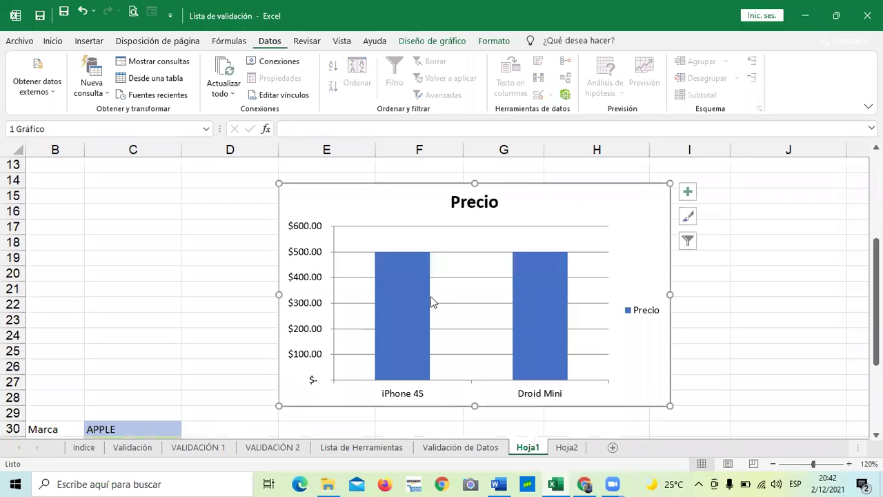
scroll(433, 292, up, 4)
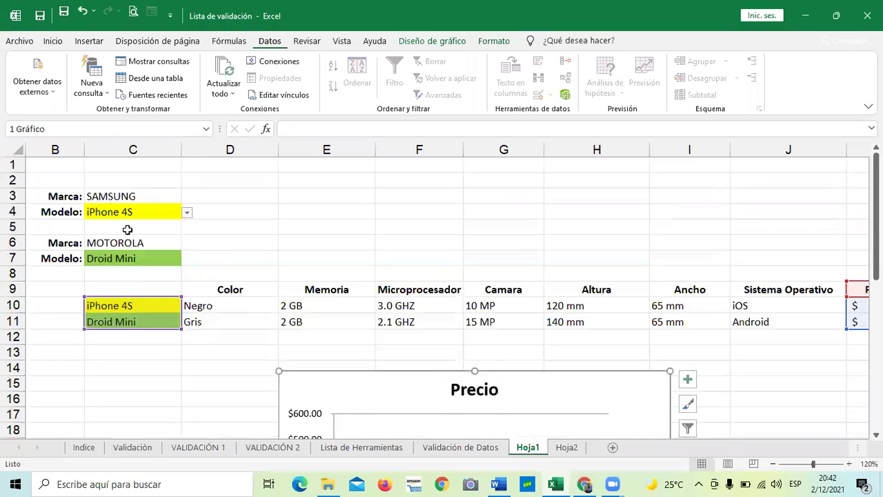
scroll(343, 292, down, 2)
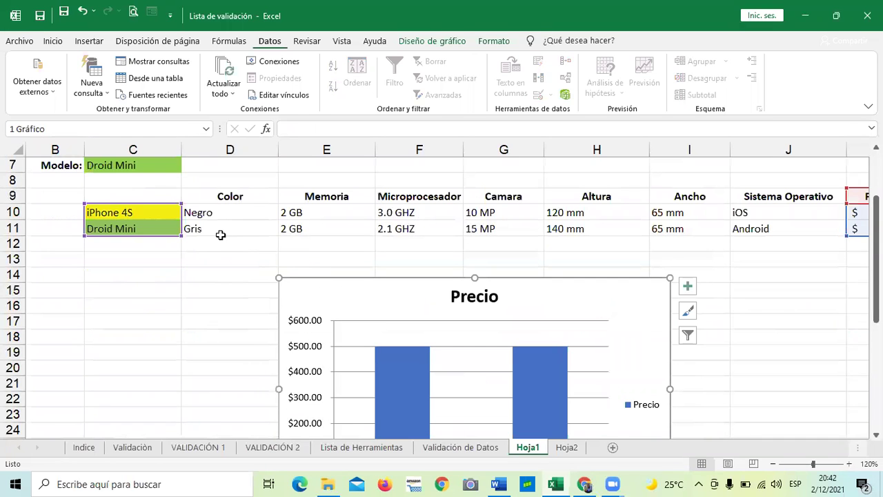
scroll(496, 324, down, 1)
scroll(545, 327, down, 2)
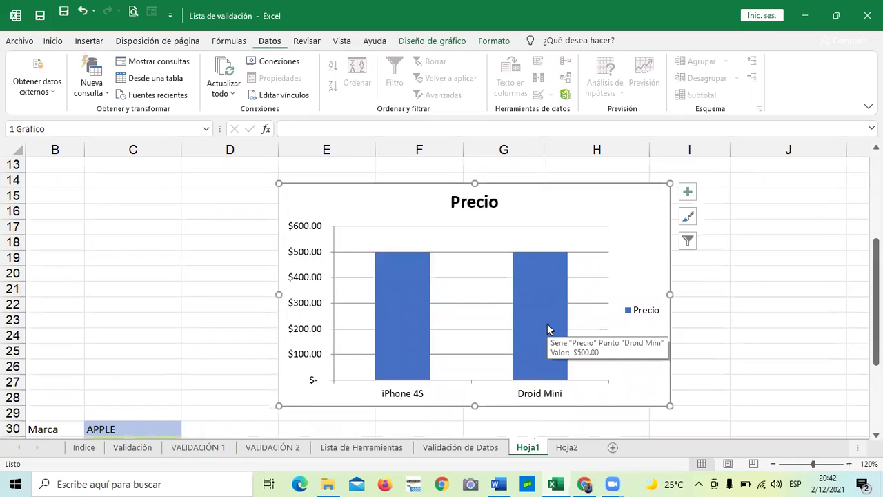
click(703, 329)
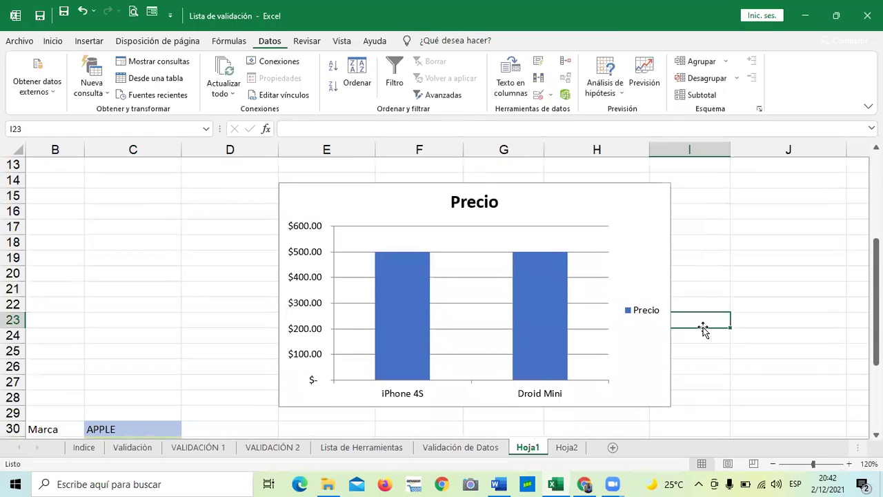
mouse_move(407, 332)
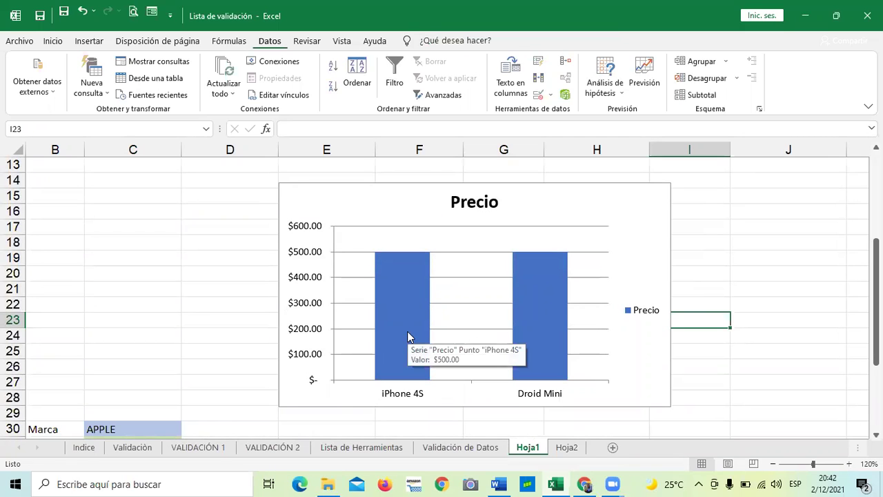
Inspect the Memoria and Microprocesador headings and the formulas beneath them for both compared phones in rows 10 and 11
scroll(559, 345, up, 3)
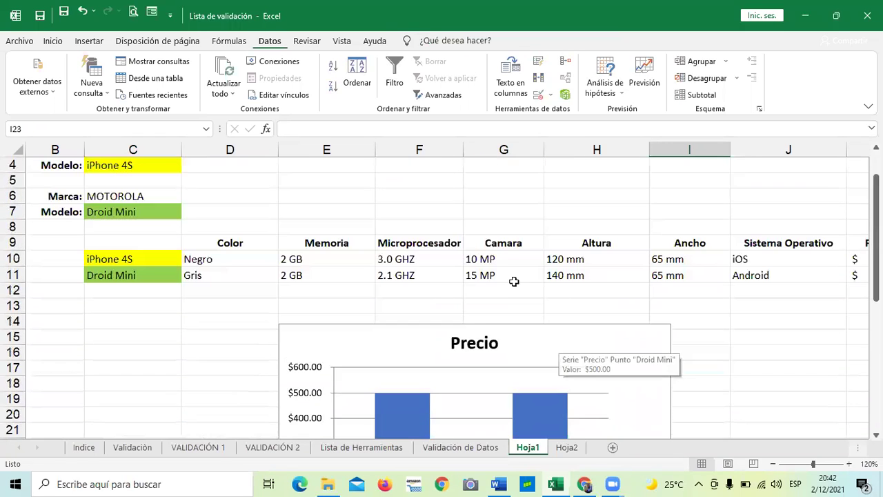
click(439, 244)
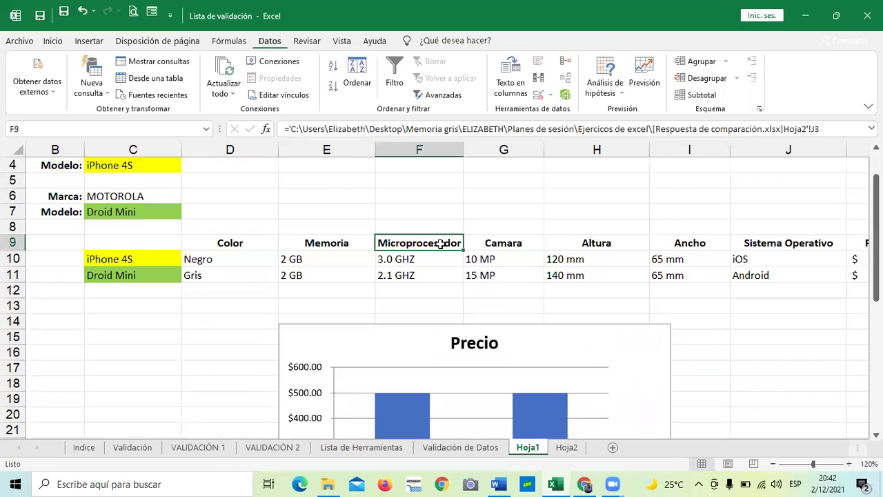
click(347, 239)
click(332, 265)
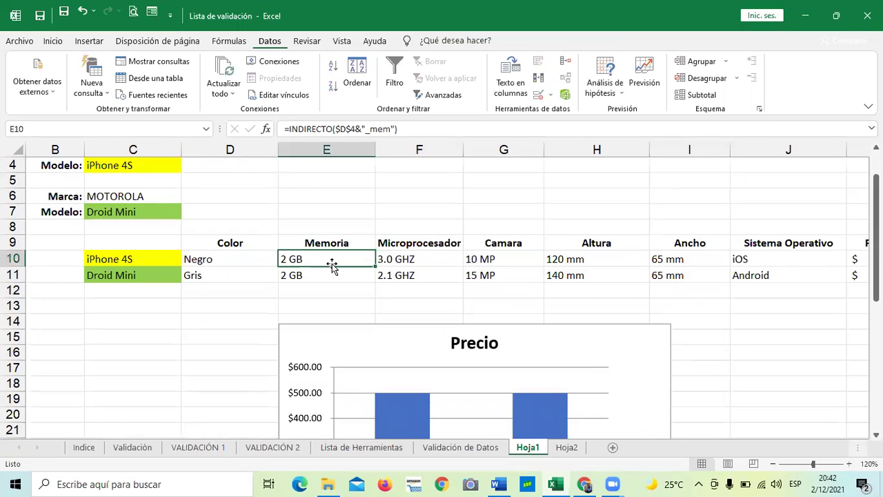
click(325, 275)
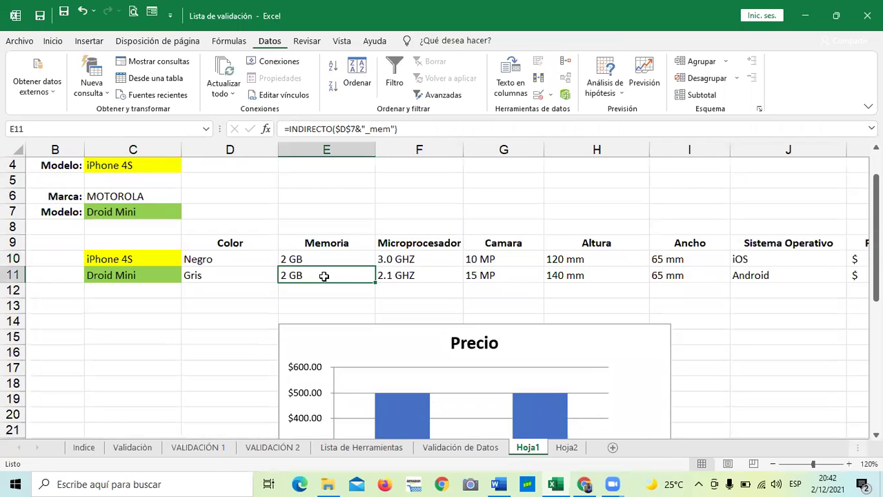
click(397, 275)
click(408, 258)
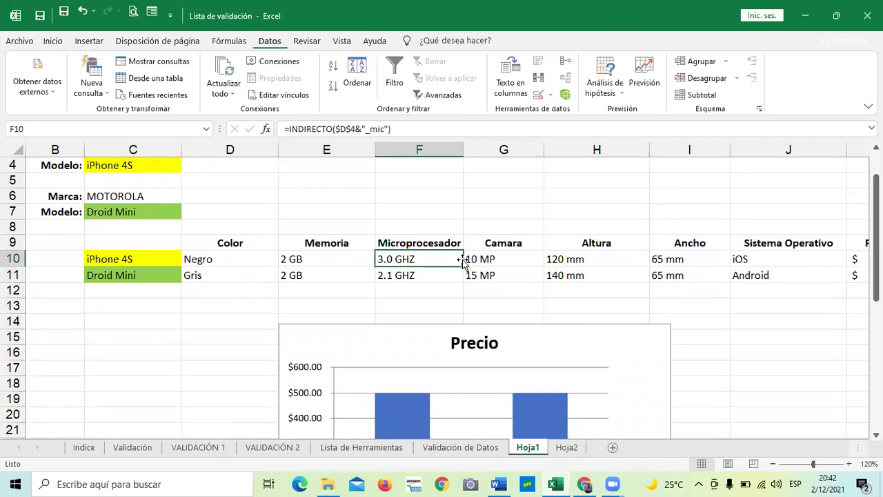
Inspect the Camara, Altura and Ancho formulas for both phones, plus the Color formula in D11
click(493, 258)
click(497, 276)
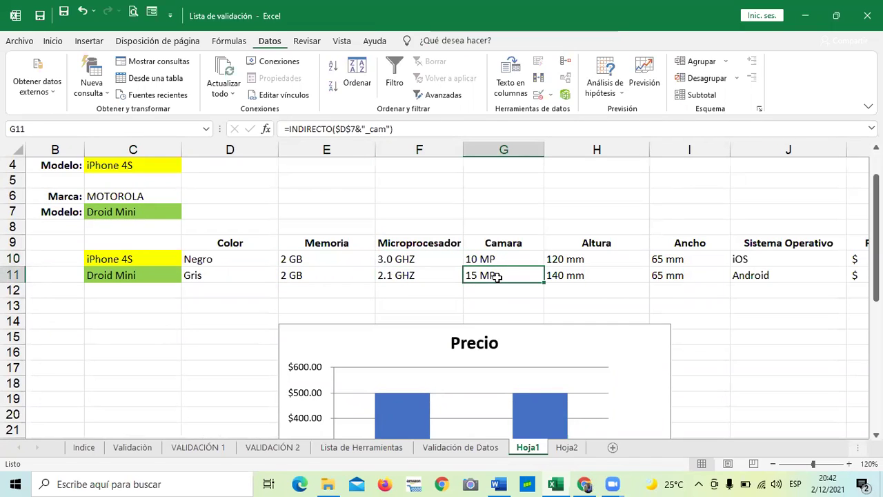
click(564, 275)
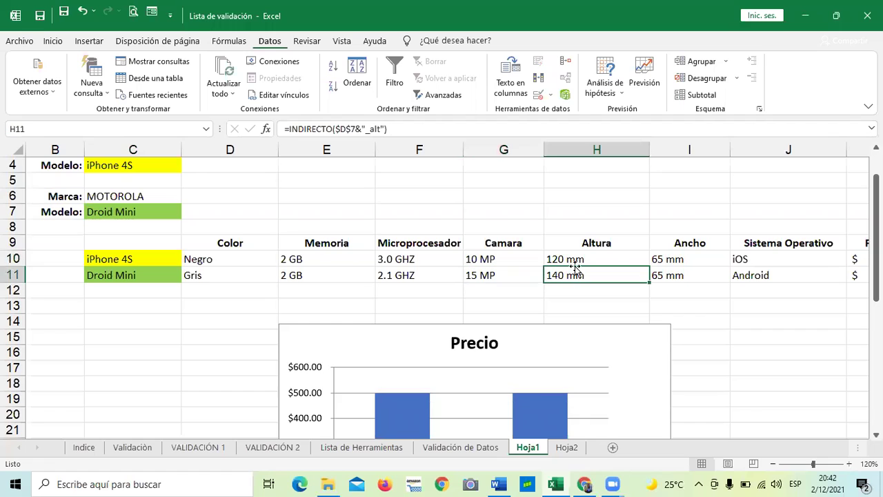
click(571, 258)
click(664, 258)
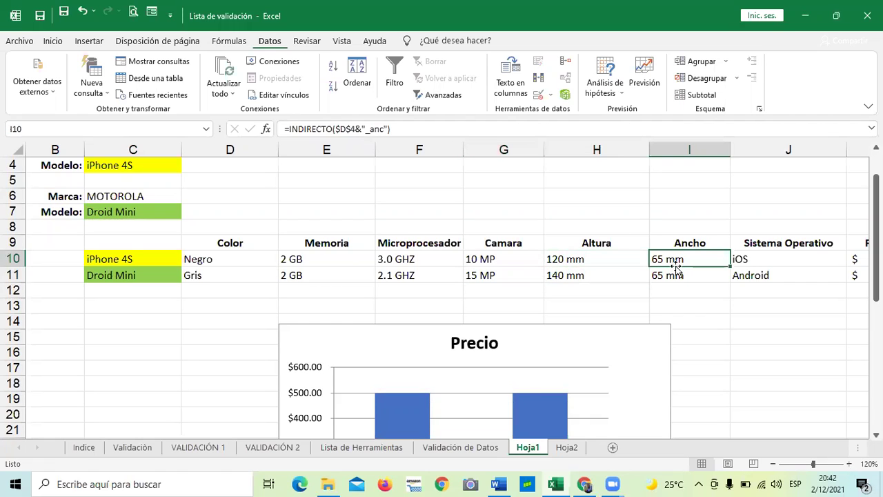
click(675, 277)
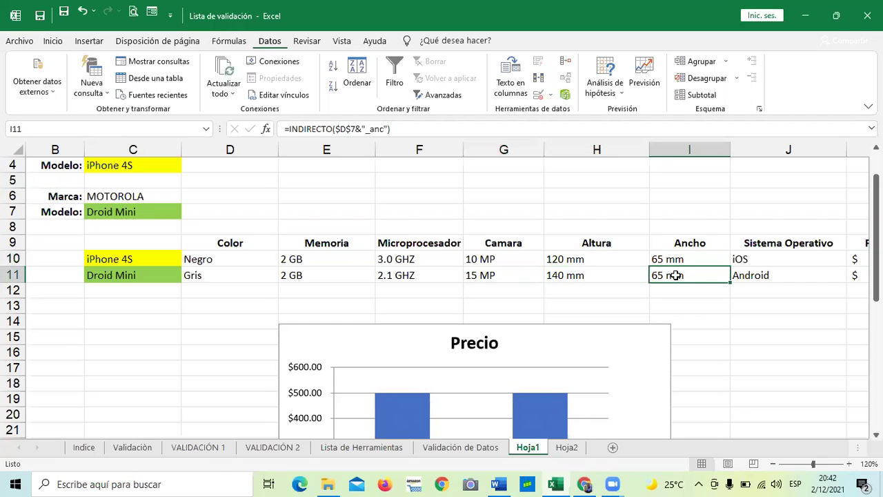
click(335, 243)
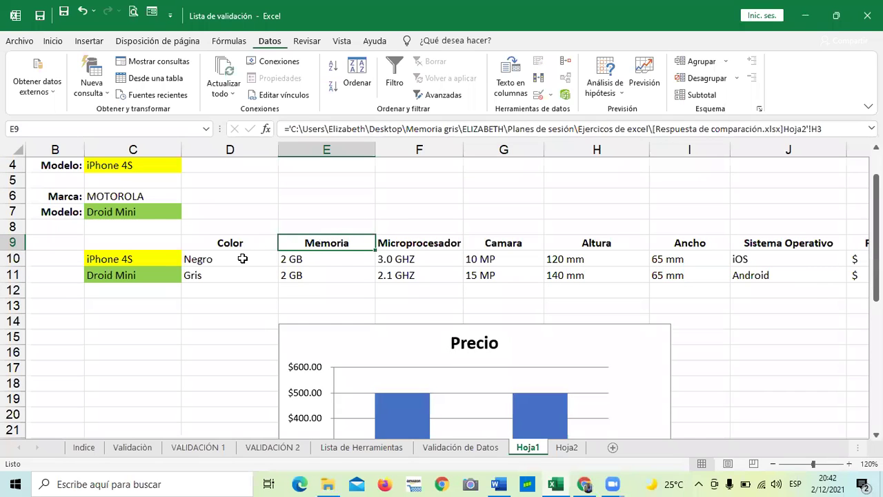
click(230, 276)
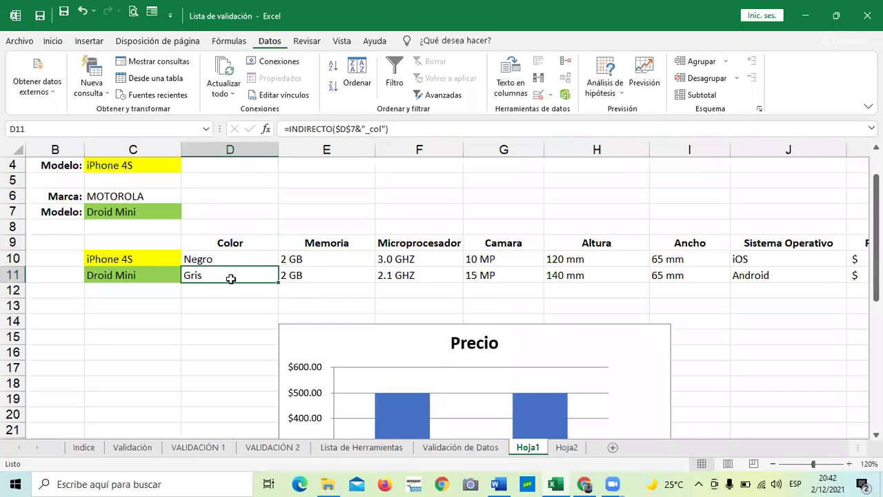
click(142, 280)
Check the helper formulas in D7 and D4 beside the two selected models
scroll(200, 237, up, 1)
click(218, 254)
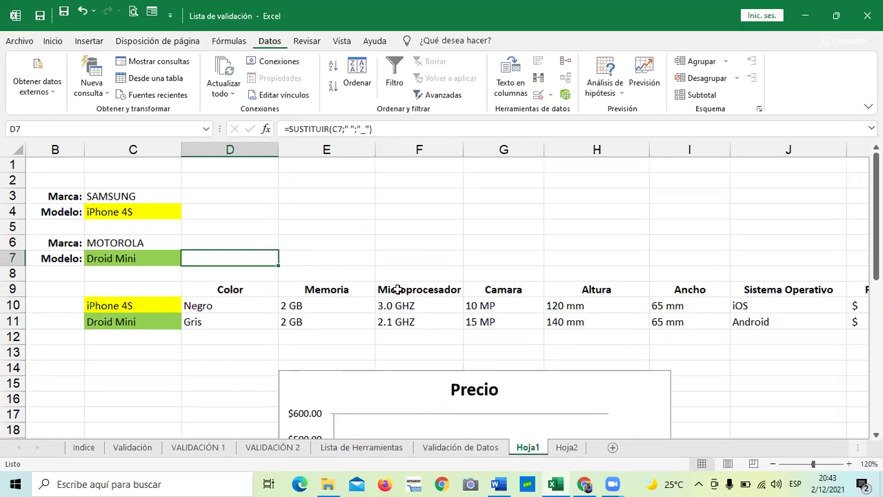
click(240, 206)
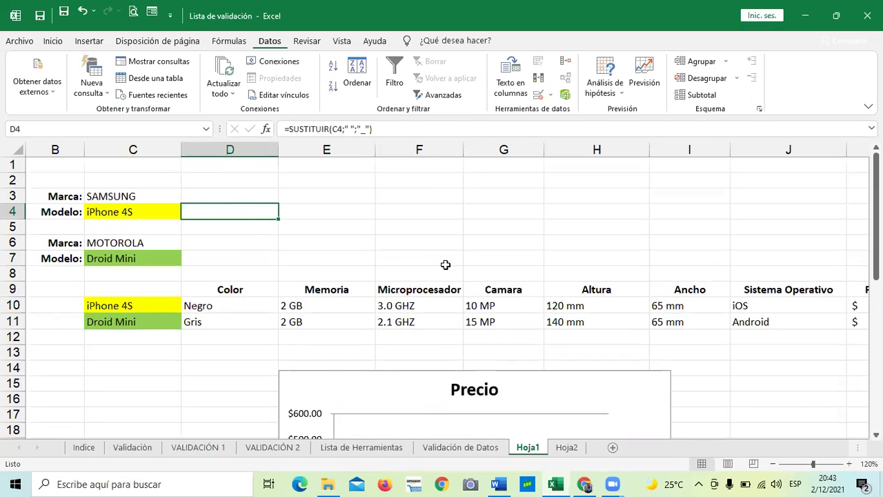
click(359, 211)
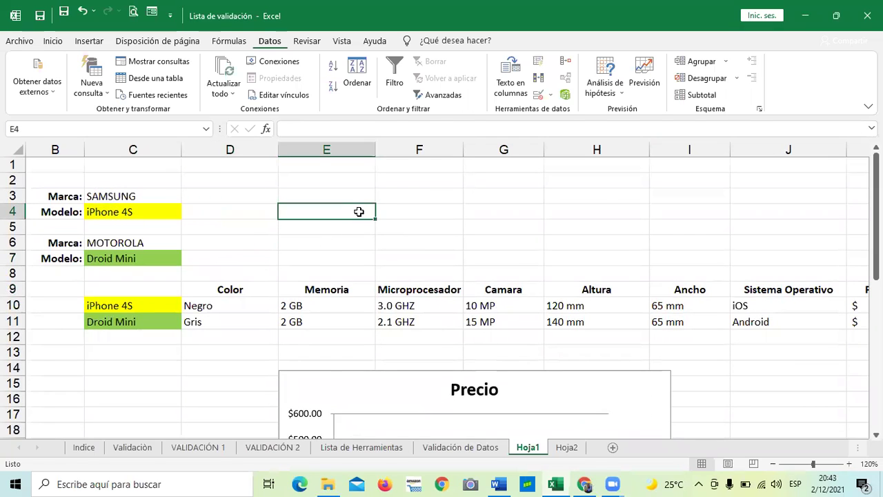
click(240, 208)
Review the data validation settings of the first Marca cell, C3, and close them unchanged
click(142, 214)
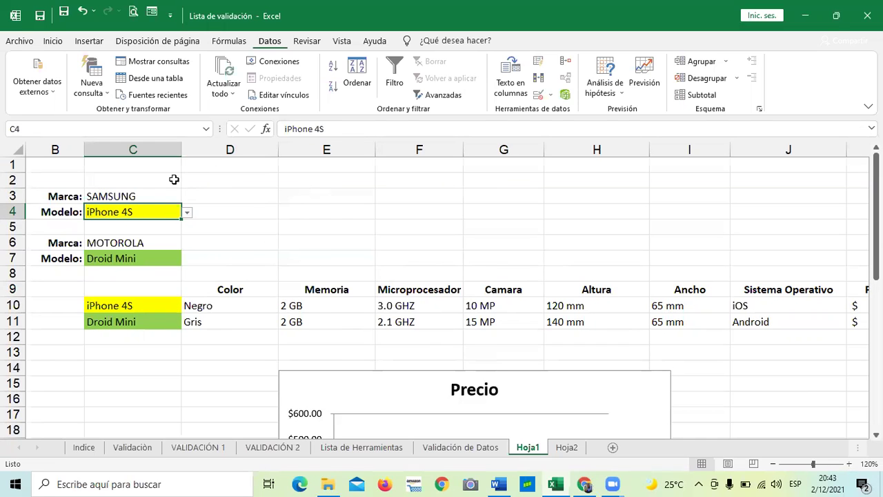
click(157, 197)
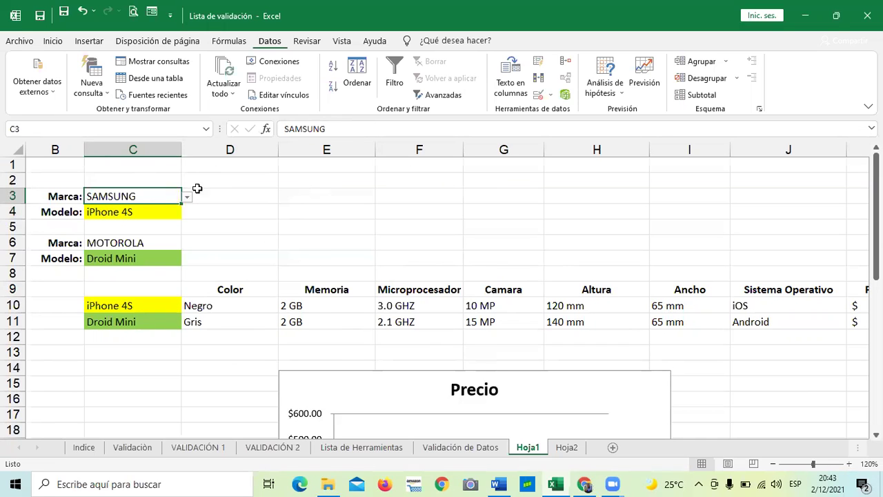
click(542, 97)
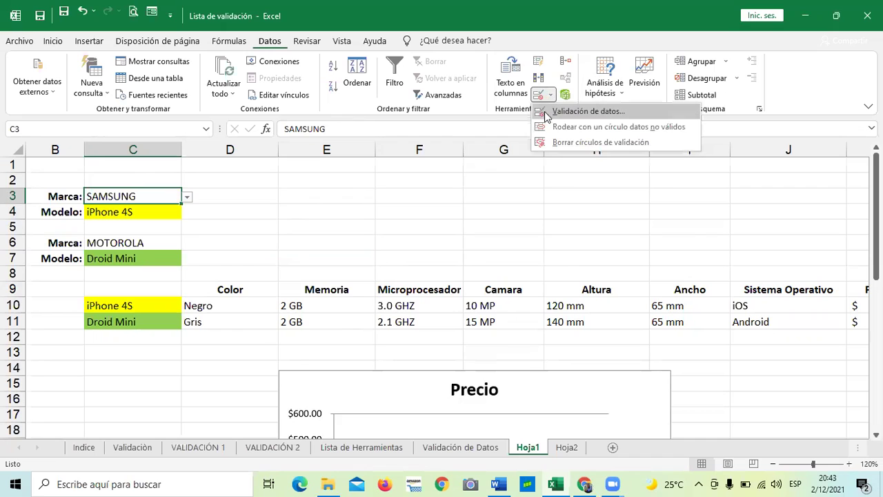
click(546, 112)
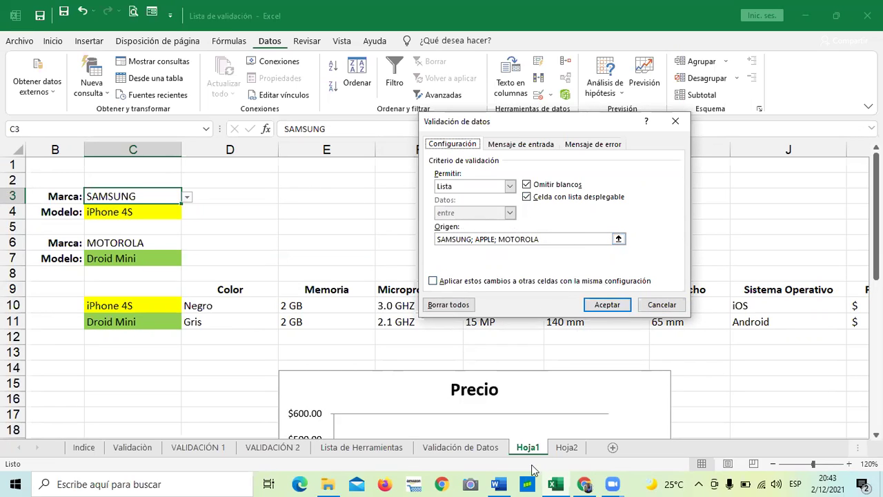
click(617, 306)
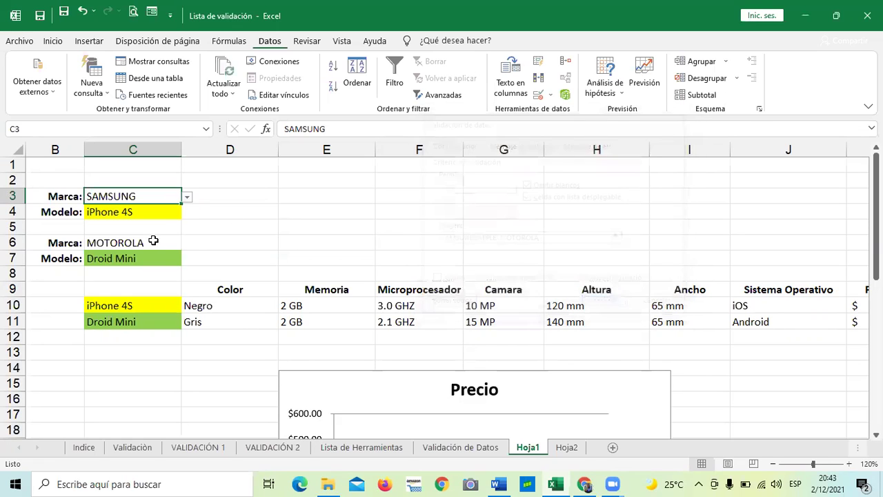
Review the data validation settings of the second Marca cell, C6
click(153, 240)
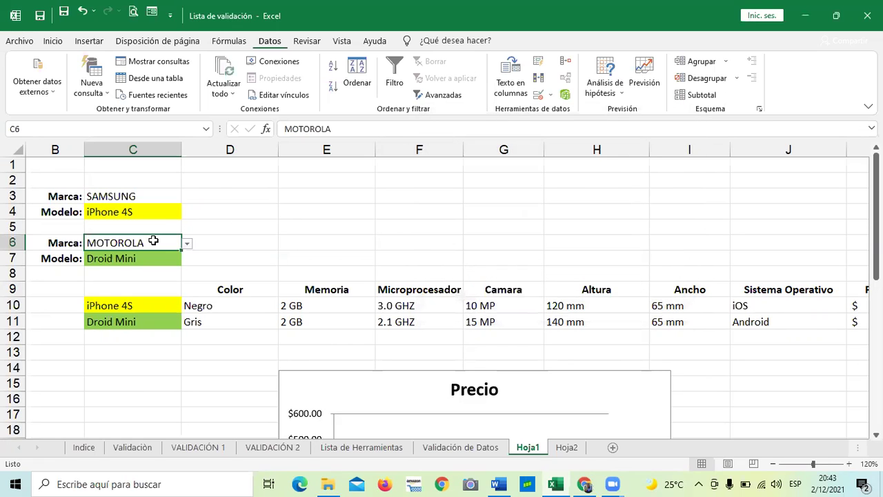
click(549, 95)
click(589, 111)
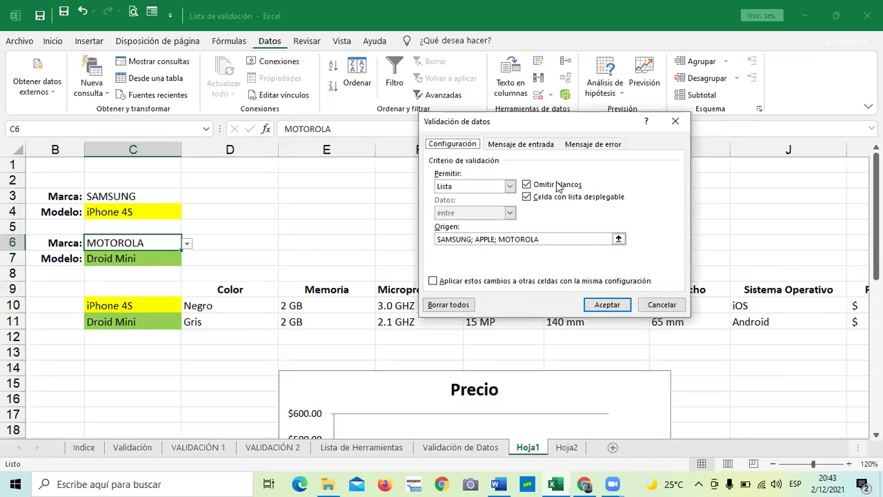
click(620, 305)
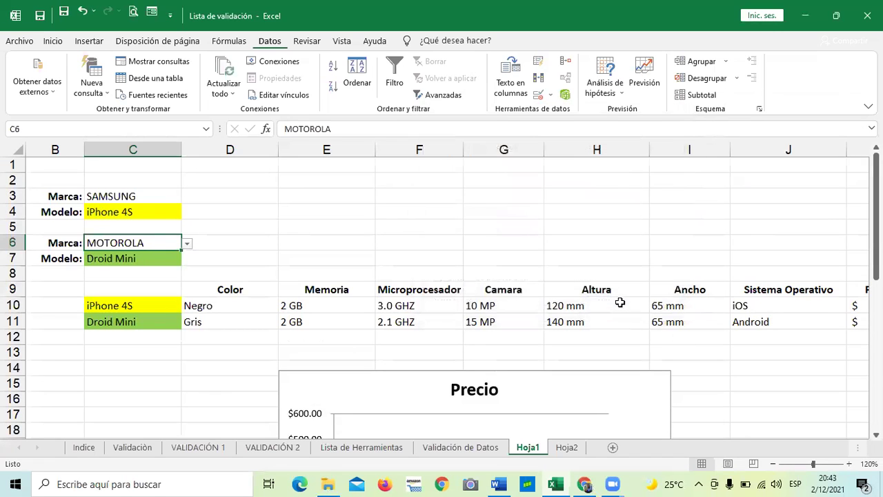
Examine the data validation source behind the second Modelo cell, C7
click(155, 257)
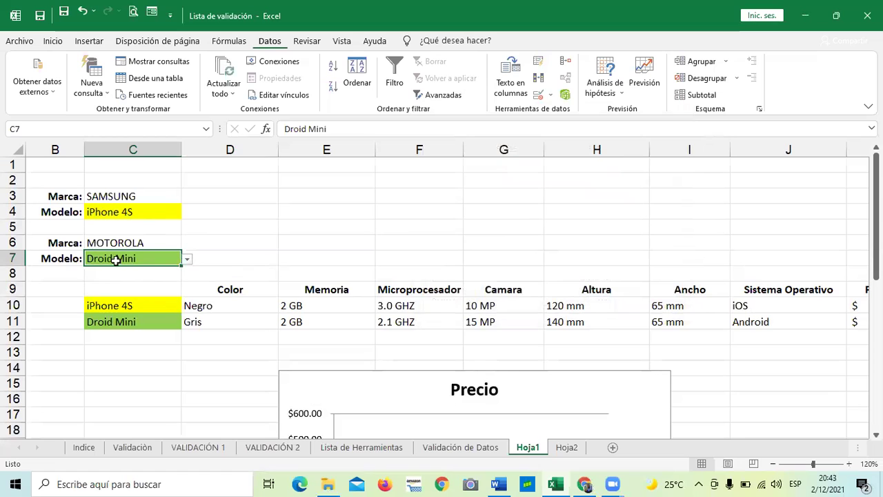
click(551, 94)
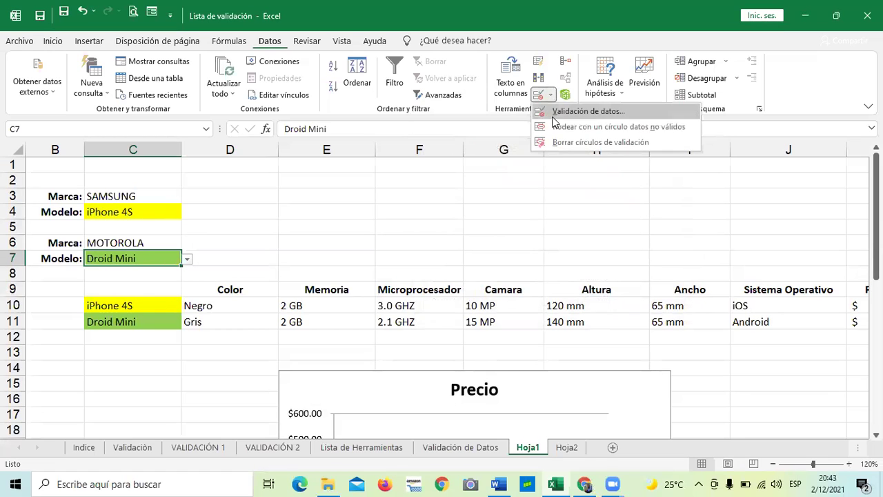
click(557, 116)
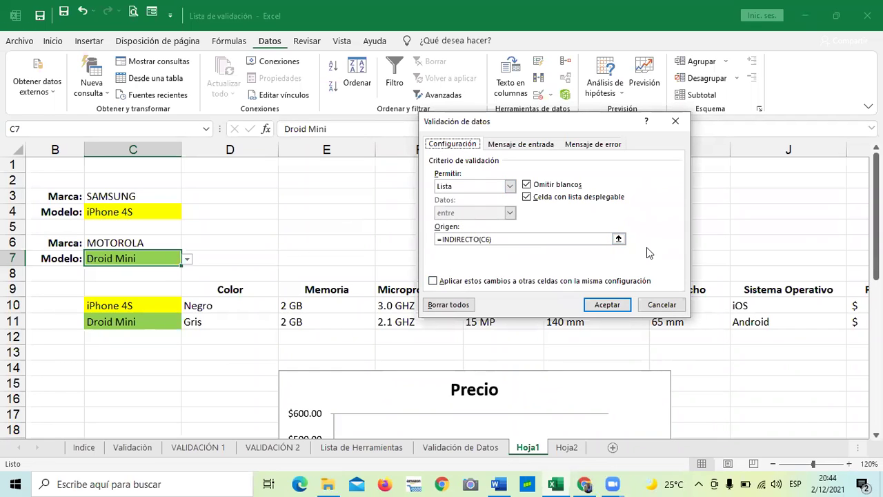
click(607, 304)
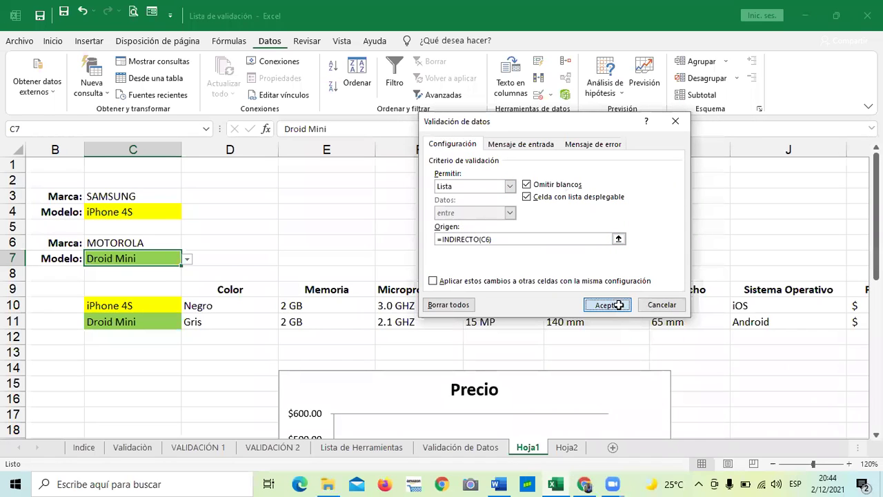
click(242, 241)
click(238, 269)
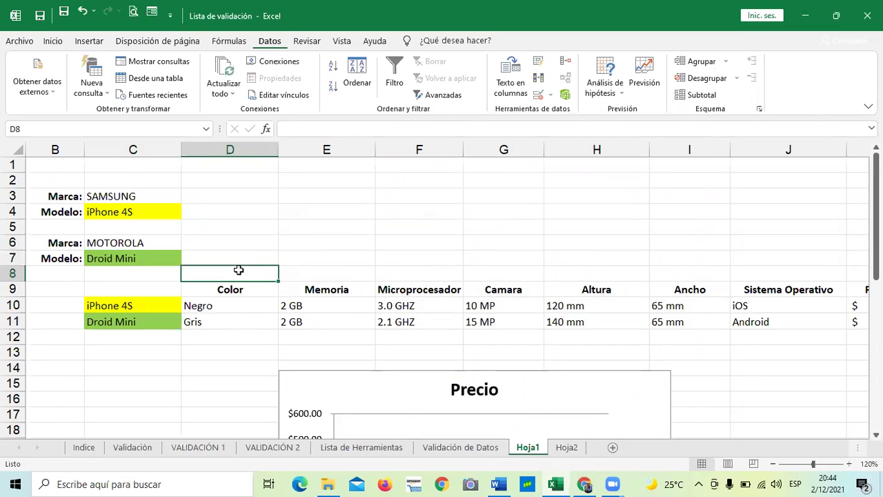
Inspect the helper formula in D7, the model reference in C10, and the Color and Memoria formulas of the comparison table
click(247, 253)
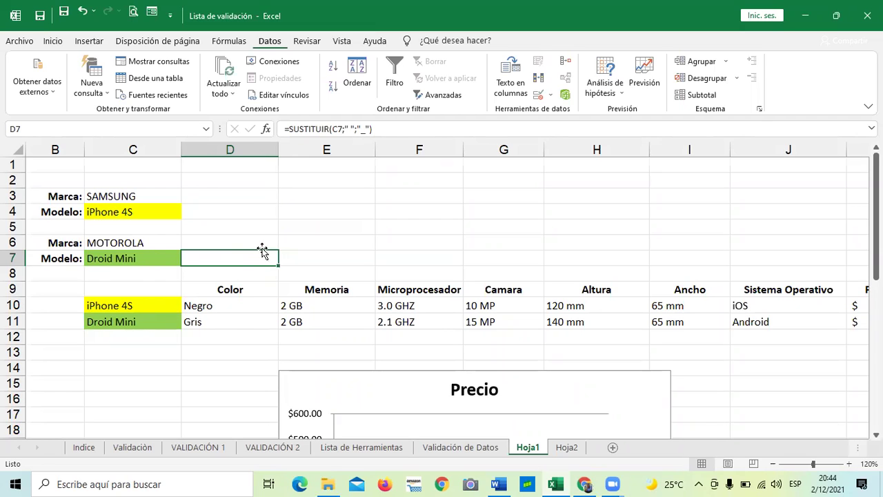
click(159, 310)
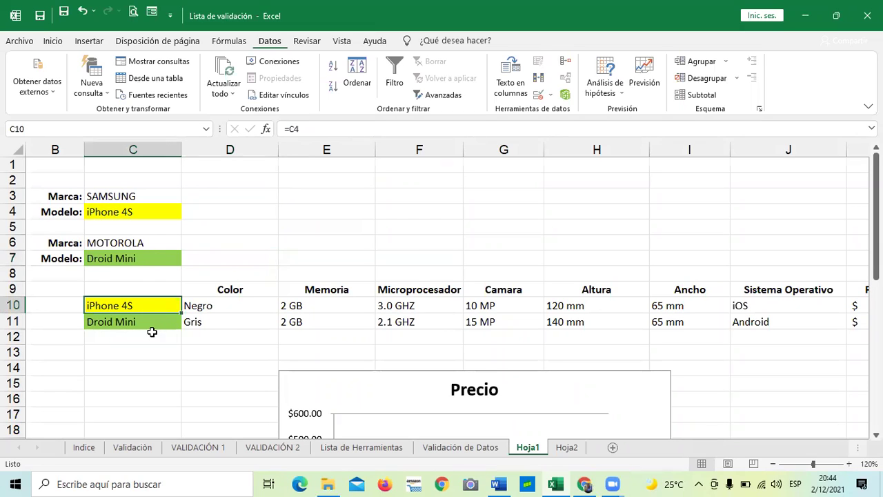
click(152, 332)
click(238, 306)
click(238, 322)
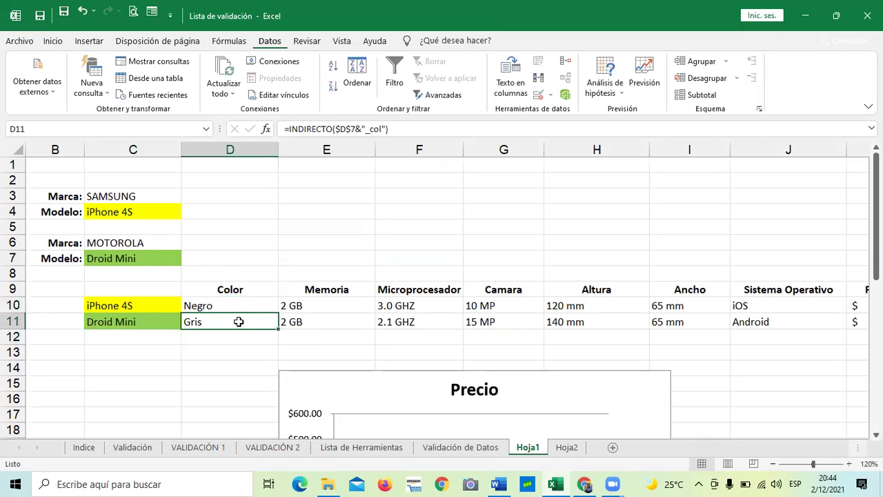
click(348, 323)
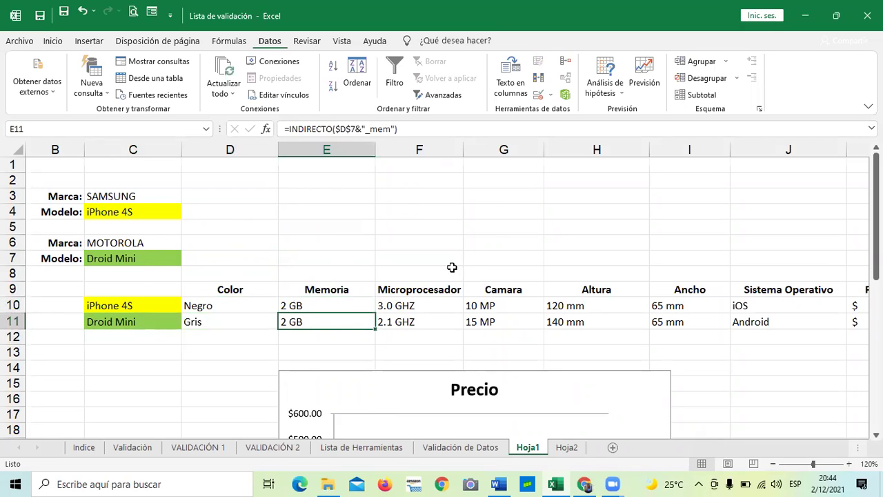
Look over the Precio chart and the Marca and Modelo selectors below it, and return to the start of the sheet
scroll(452, 268, down, 3)
scroll(454, 271, down, 3)
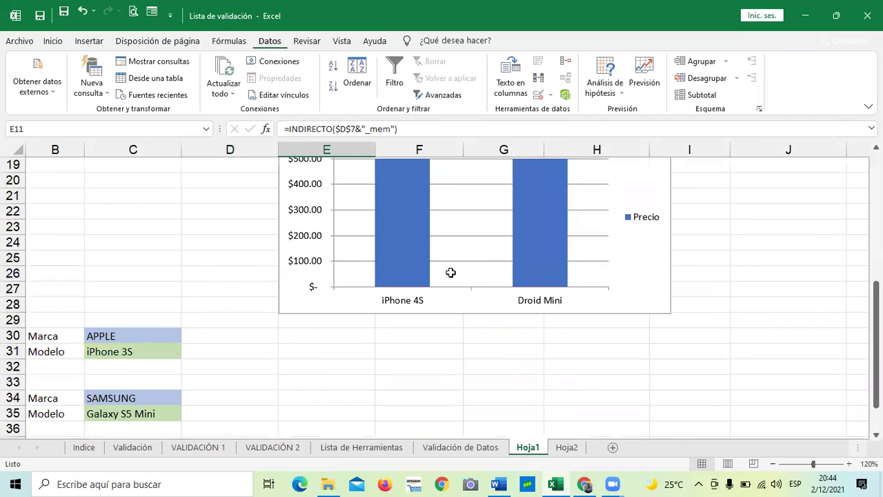
scroll(450, 272, up, 5)
scroll(471, 267, up, 1)
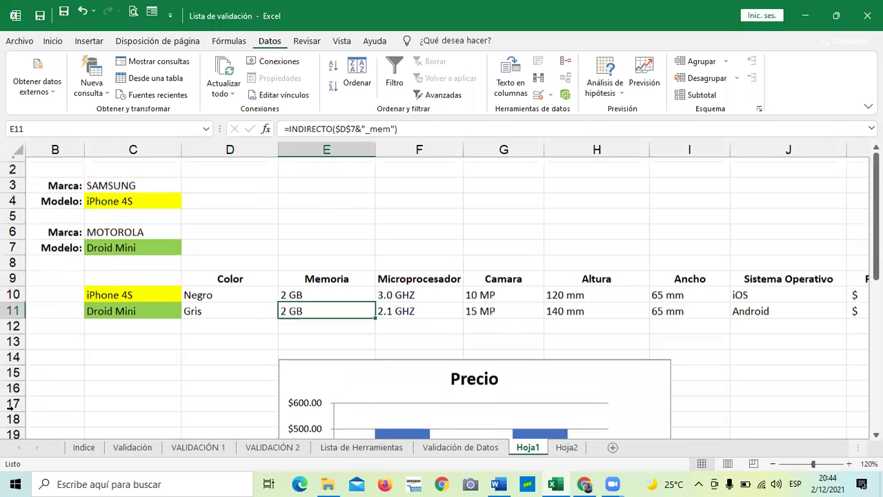
scroll(660, 209, up, 1)
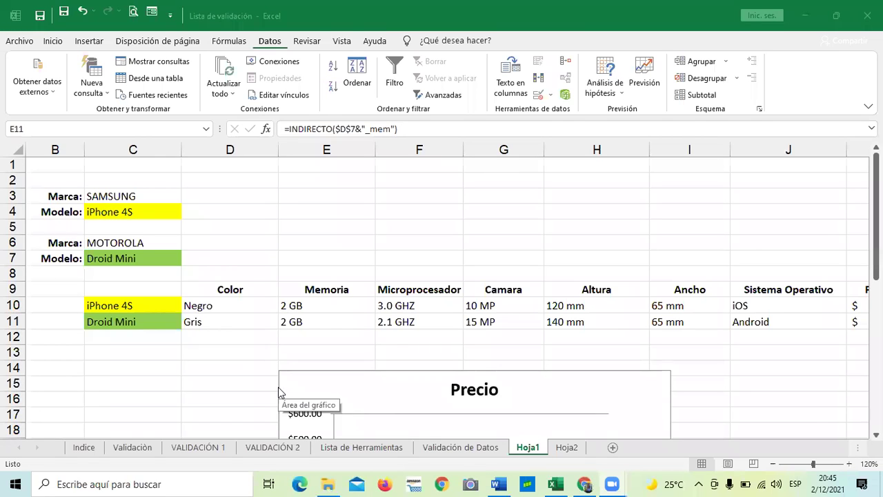
click(229, 386)
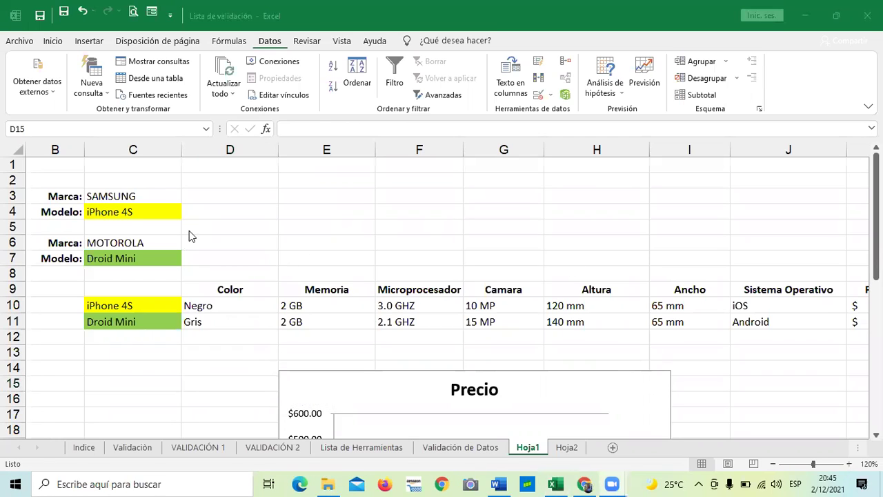
Compare the selected models in C4 and C7 with the helper formulas beside them in D4 and D7
click(220, 215)
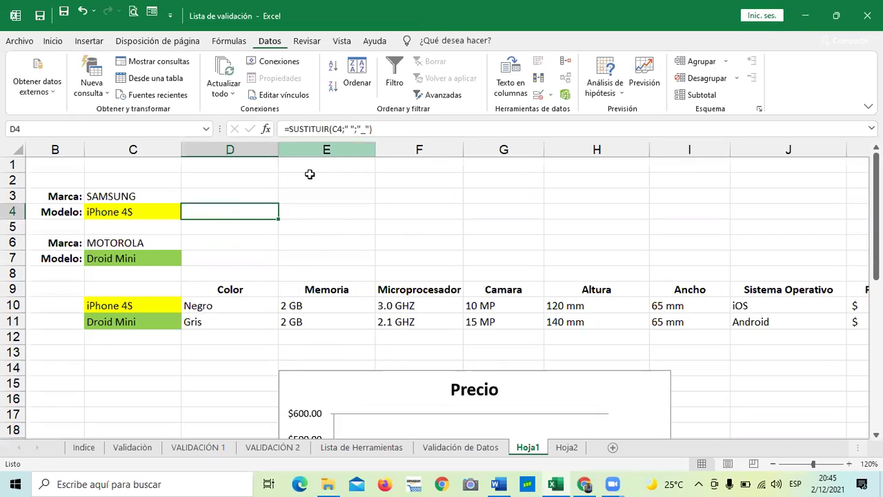
click(152, 210)
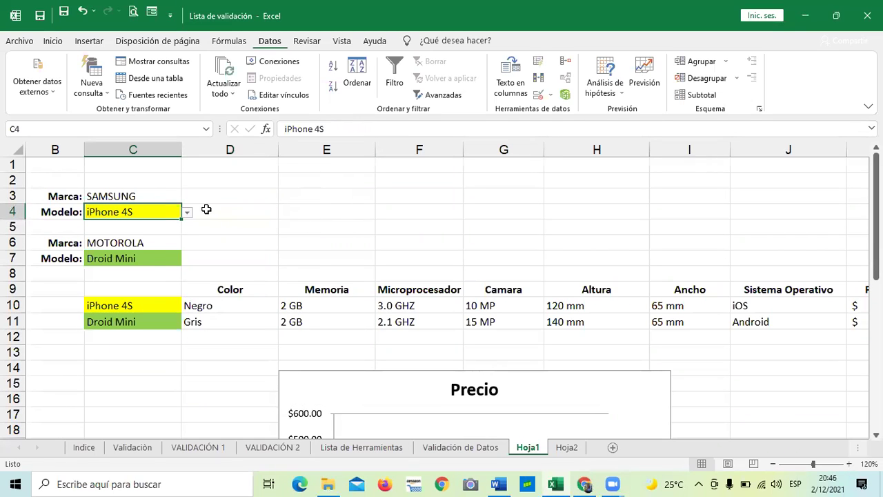
click(156, 256)
click(220, 254)
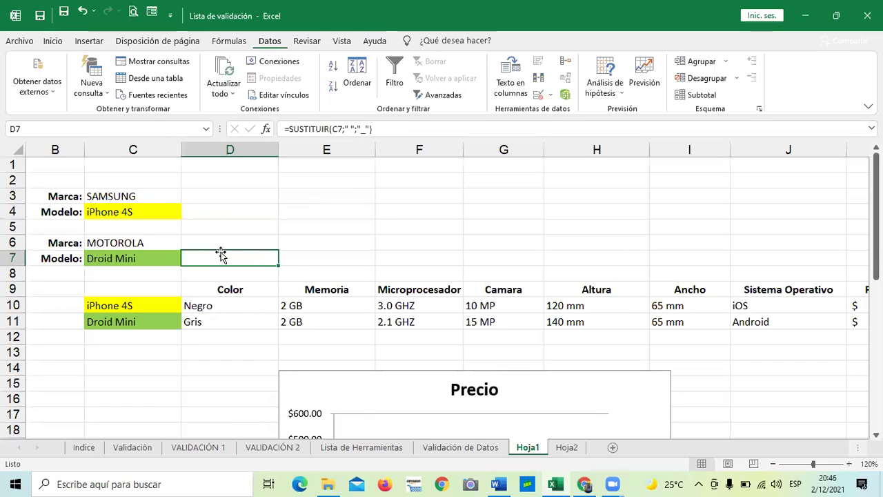
click(363, 207)
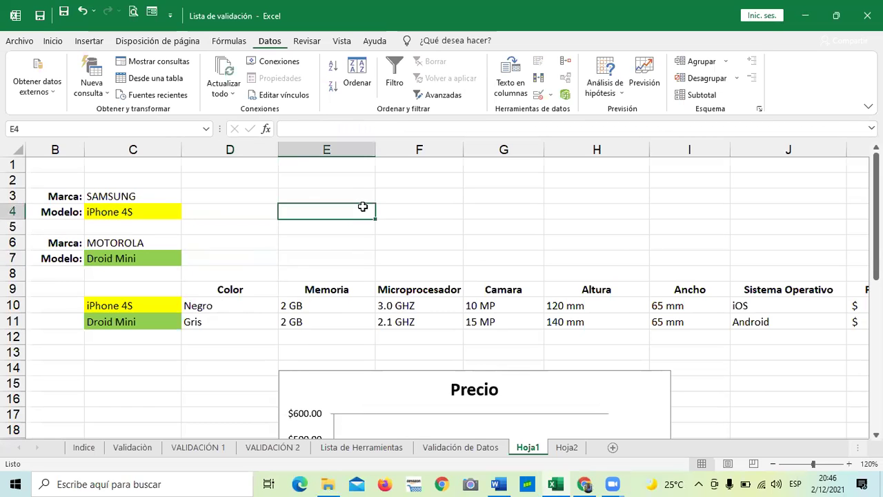
Inspect the Microprocesador heading in F9 and the formulas beneath it for both phones
click(400, 198)
click(411, 229)
click(414, 289)
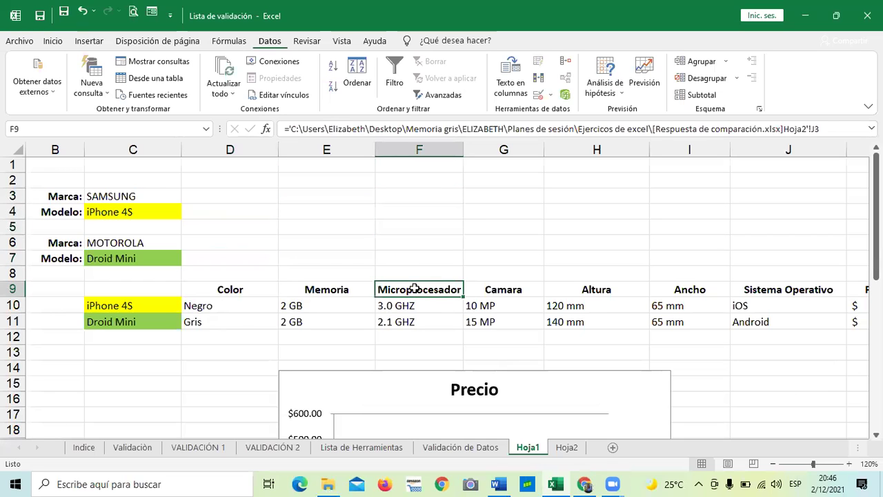
click(412, 306)
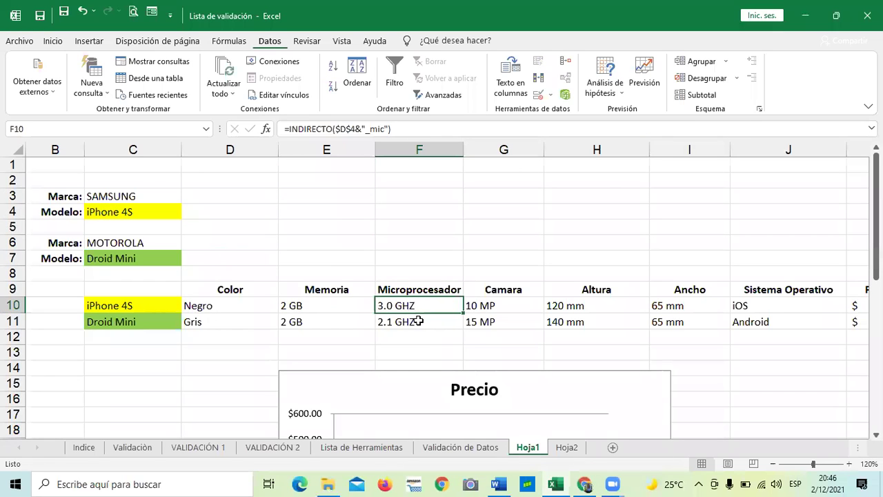
click(418, 322)
Switch to Hoja2 and inspect the formulas that build the price codes in column S and the operating system codes in column Q
click(566, 446)
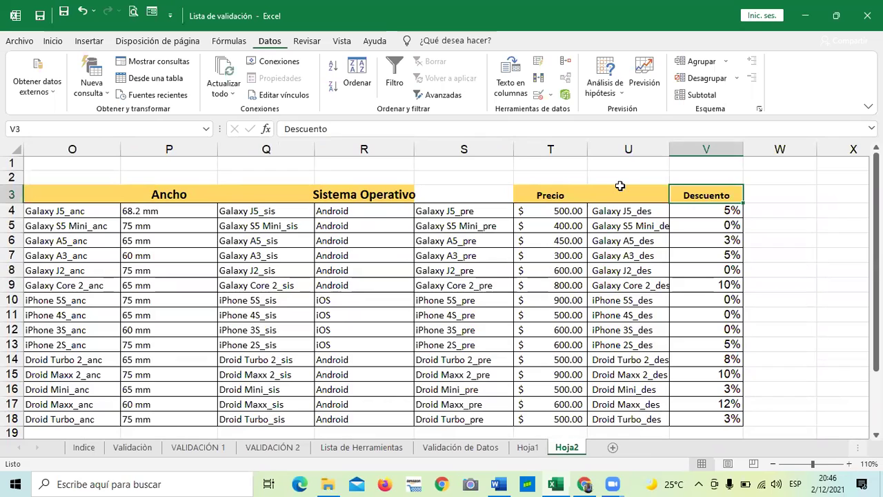
key(Down)
key(Left)
key(Left)
key(Left)
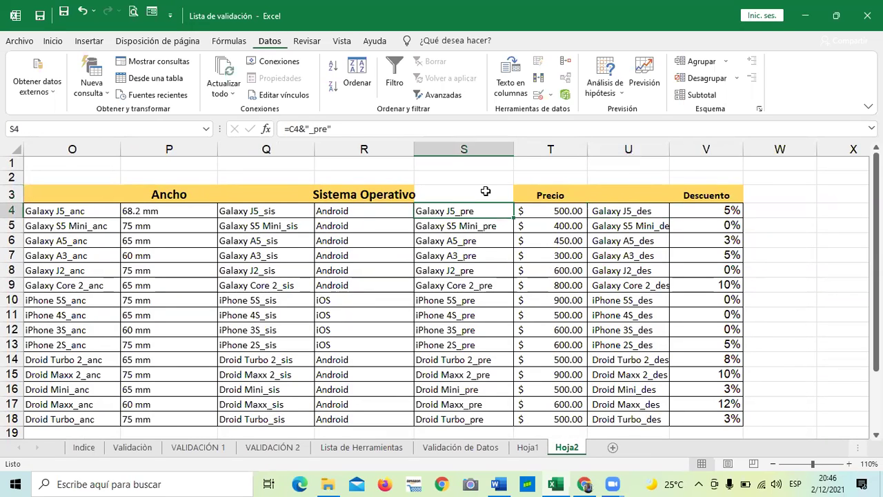
click(486, 189)
click(480, 209)
key(Down)
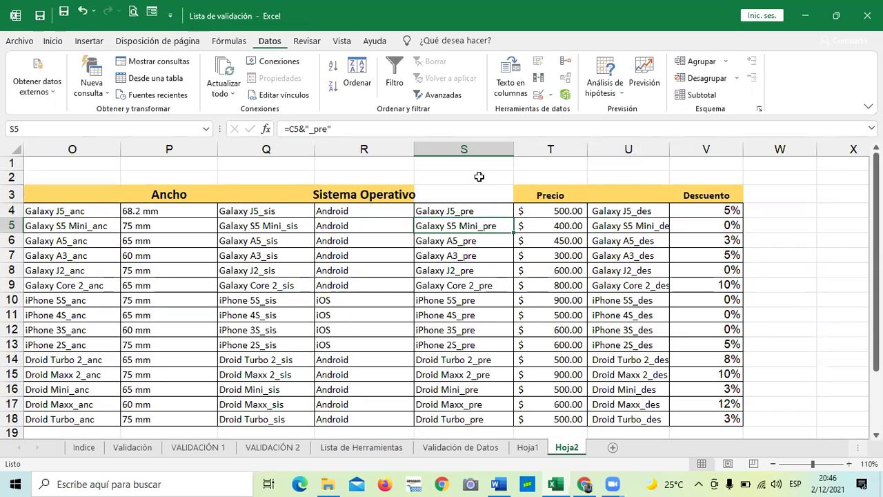
click(273, 209)
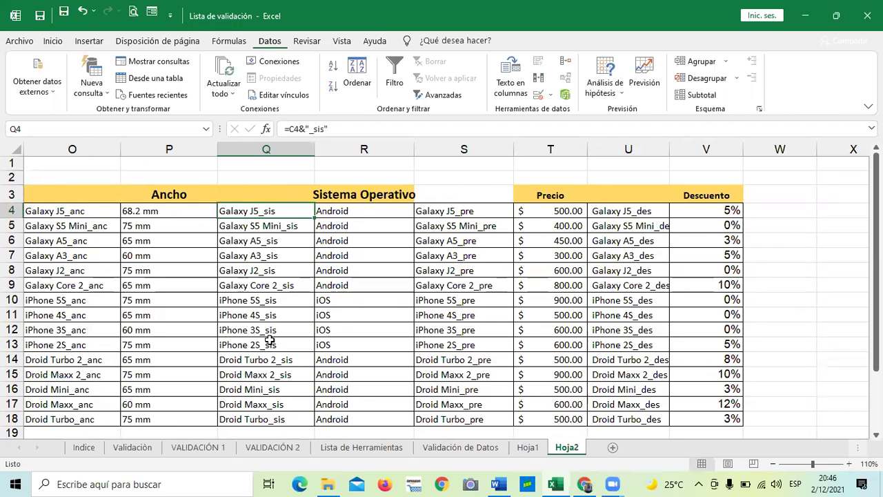
Review the Hoja2 data table's headings from Precio back to Marca, ending on the SAMSUNG brand group
click(536, 193)
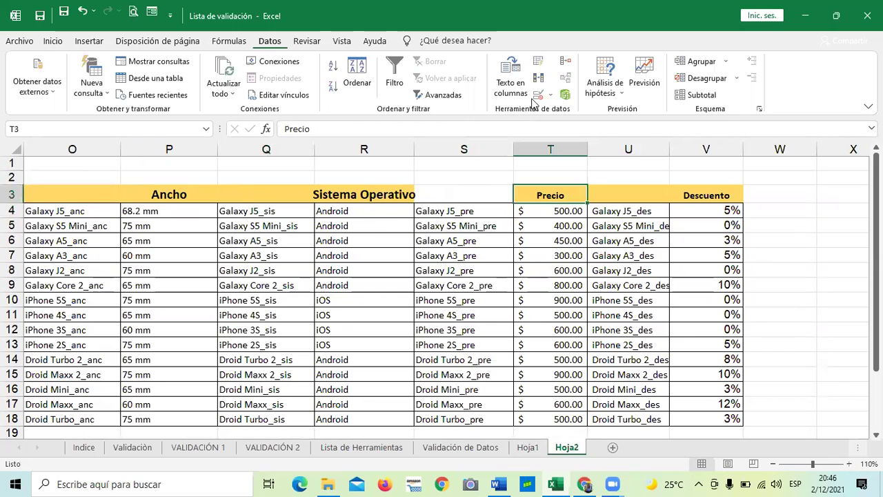
key(ctrl+Left)
key(ctrl+Left)
key(ctrl+Left)
key(ctrl+Left)
key(ctrl+Left)
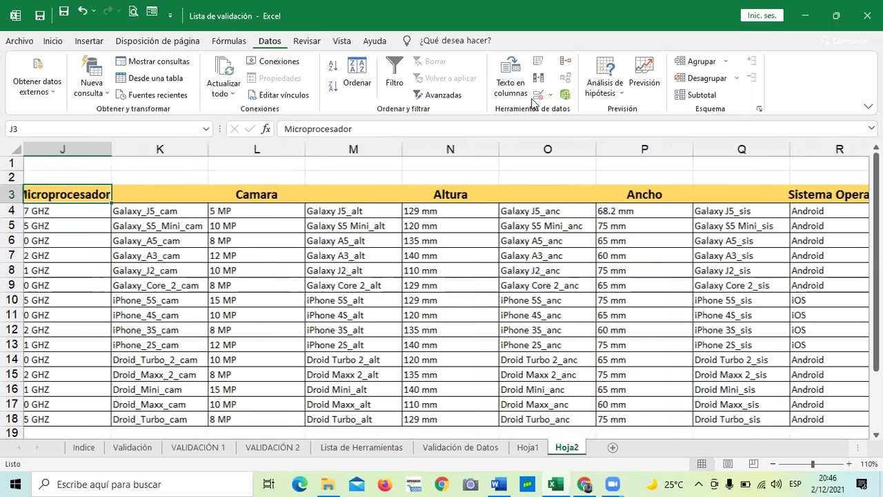
key(ctrl+Left)
key(ctrl+Left)
key(ctrl+Left)
key(ctrl+Left)
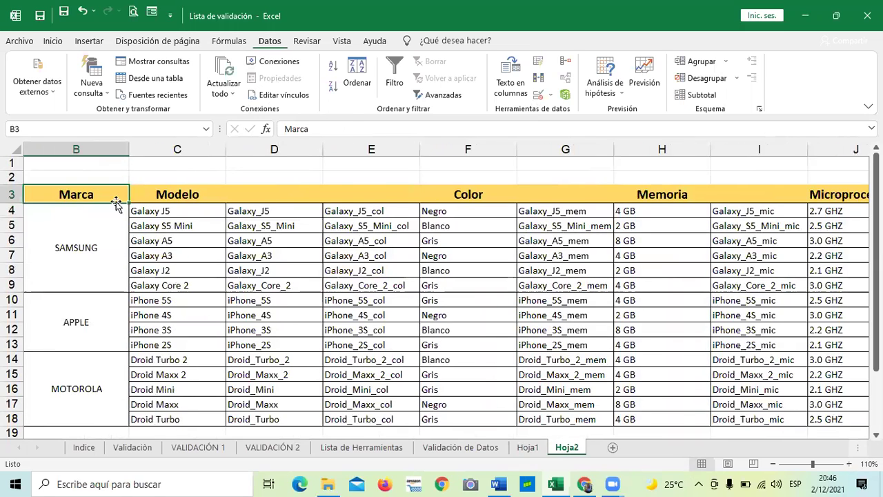
key(Down)
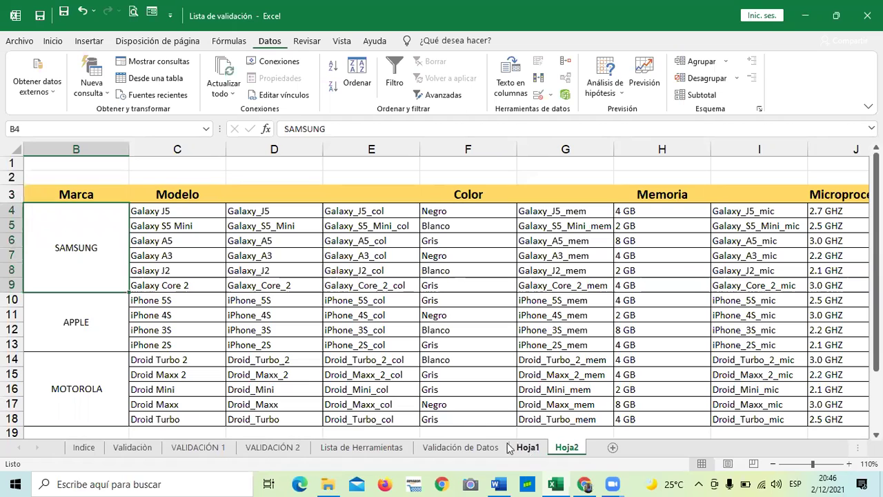
On the Validaciòn sheet, examine the criteria types that data validation can allow, and close the settings without applying a rule
click(145, 447)
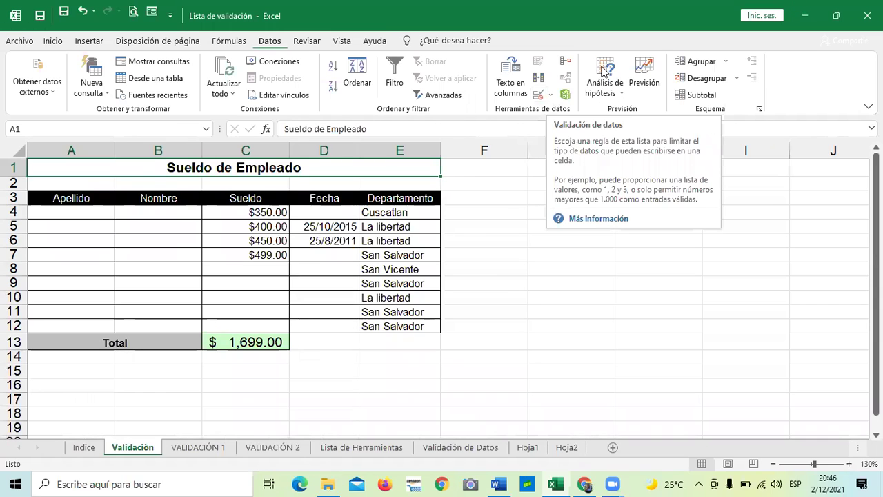
click(552, 96)
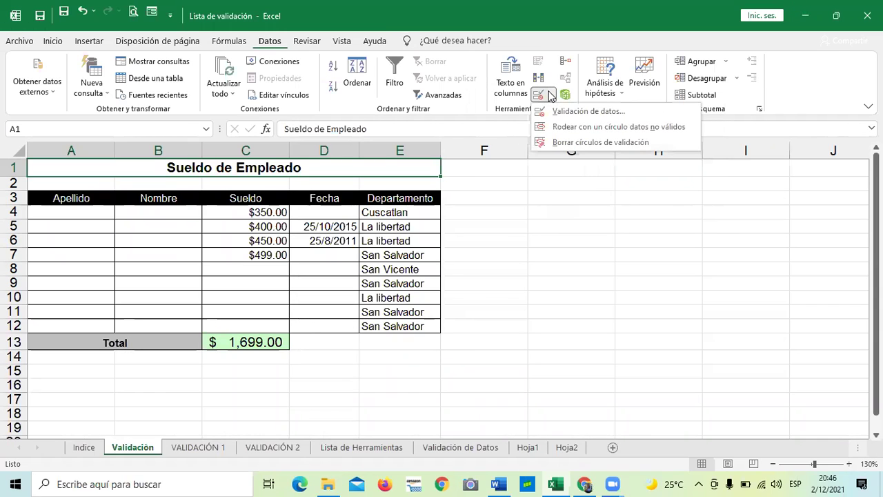
click(572, 111)
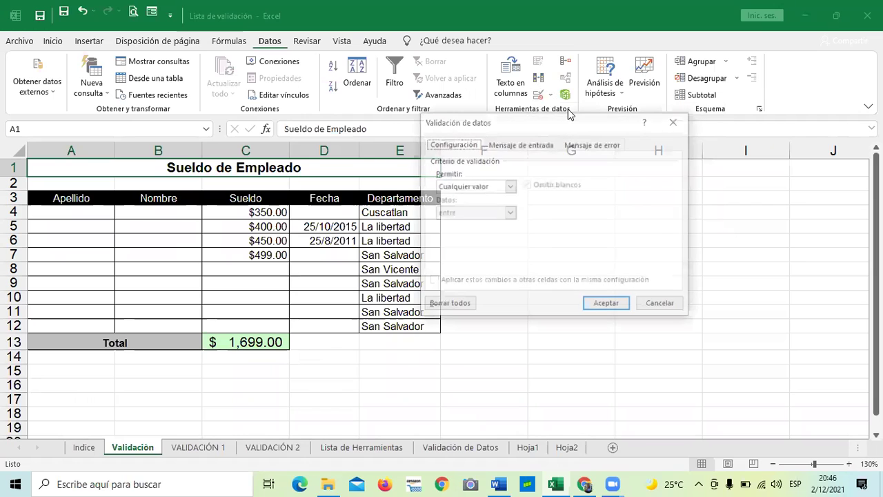
click(510, 187)
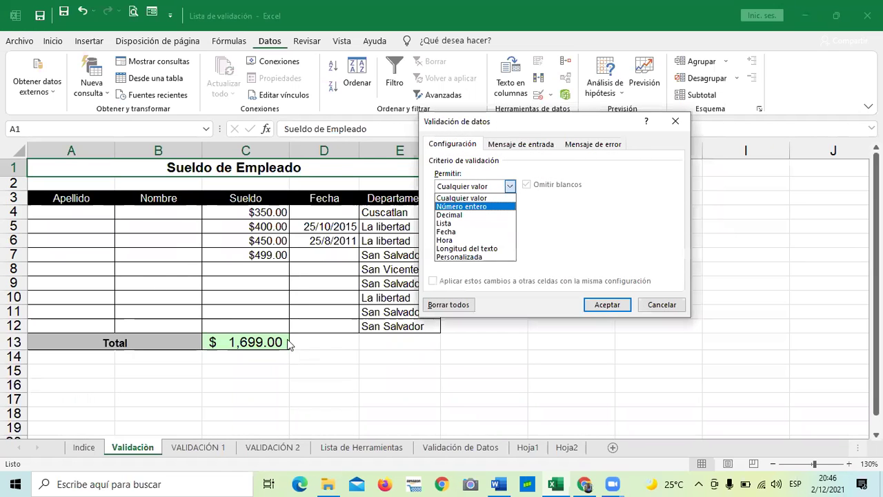
click(659, 304)
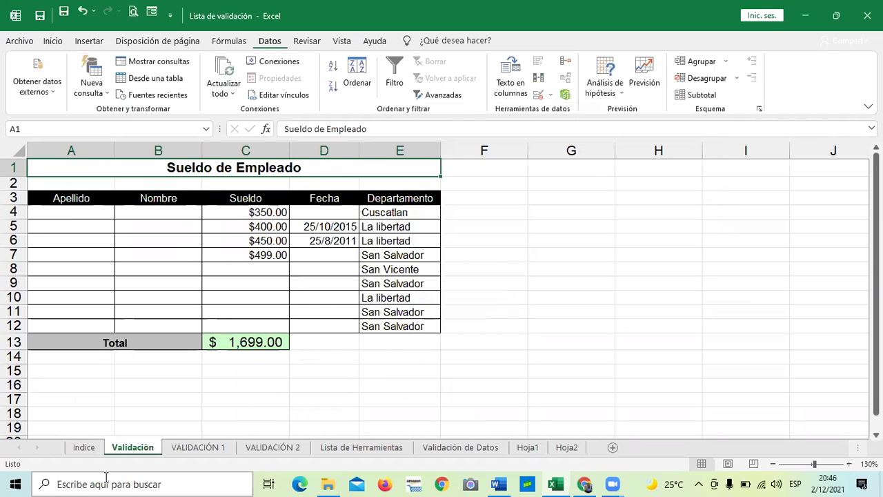
Compare the tool selection cell D28 on VALIDACIÓN 1 with its source list in column A of Lista de Herramientas
click(212, 448)
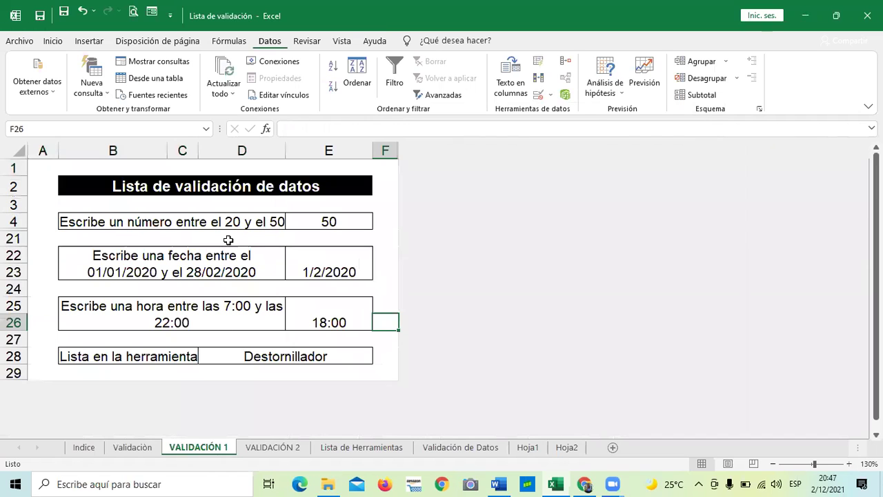
click(307, 356)
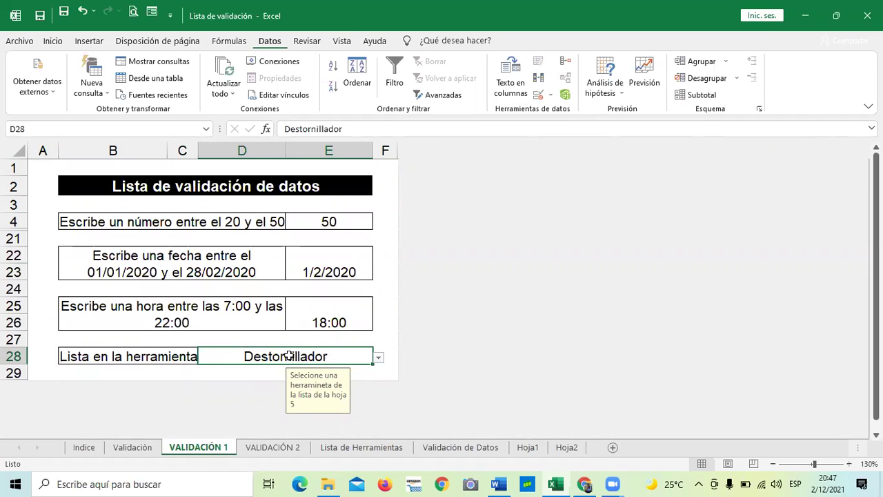
click(283, 447)
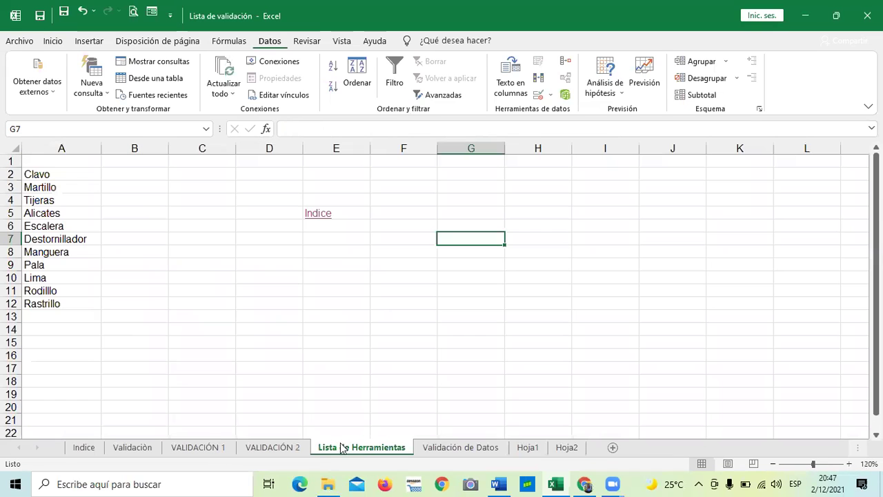
click(341, 447)
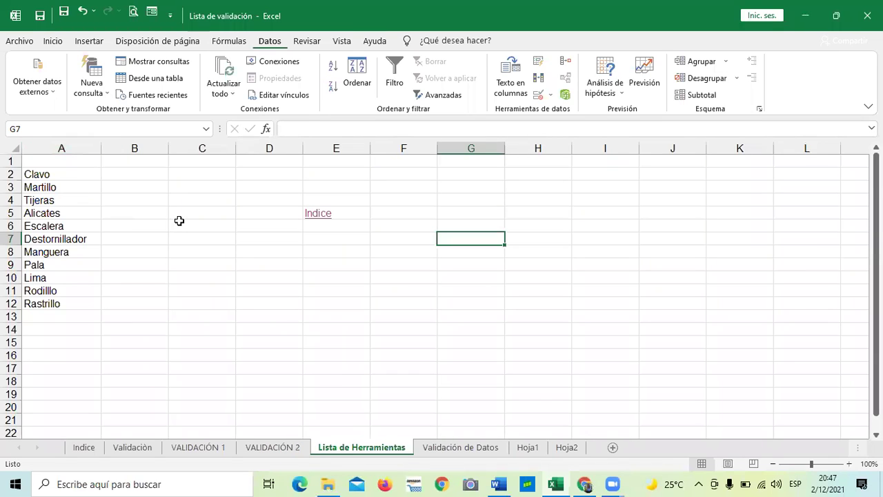
click(68, 174)
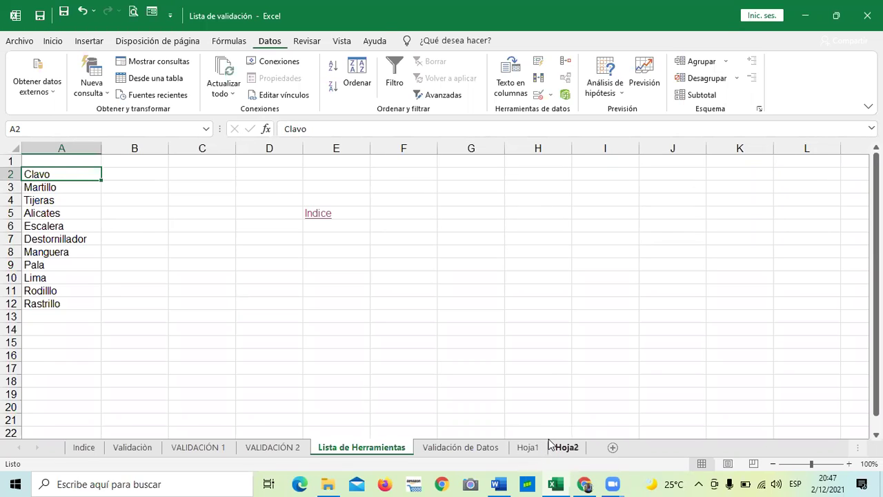
click(537, 380)
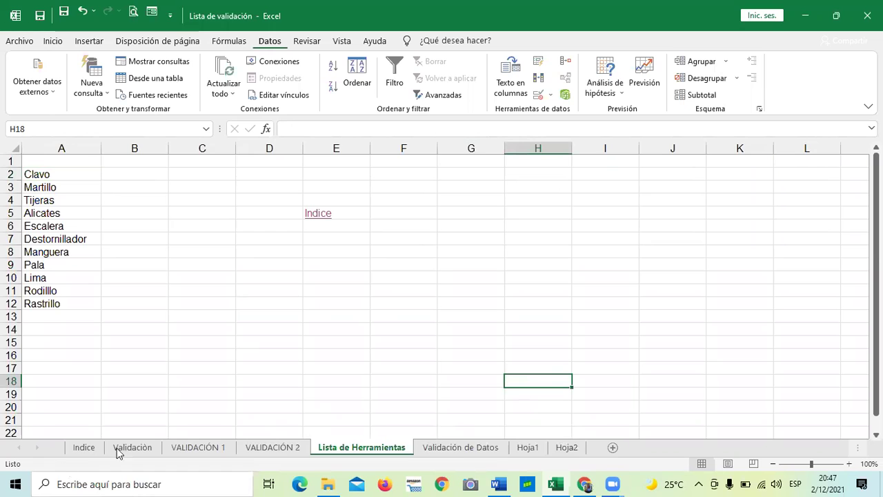
click(183, 348)
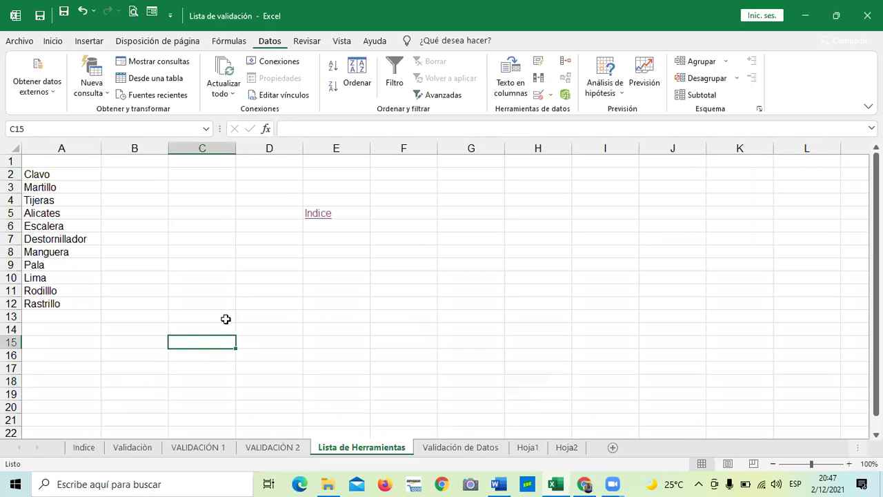
click(324, 299)
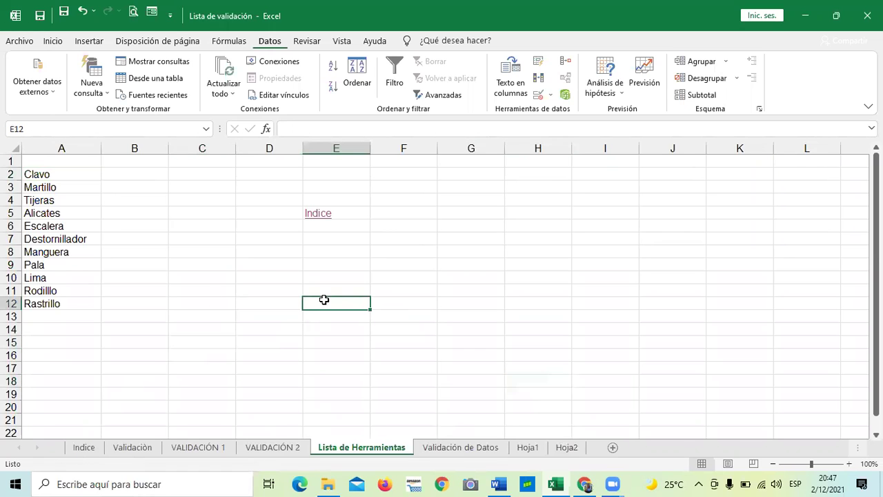
Look over the Indice, Validación de Datos, VALIDACIÓN 2 and VALIDACIÓN 1 sheets
click(83, 447)
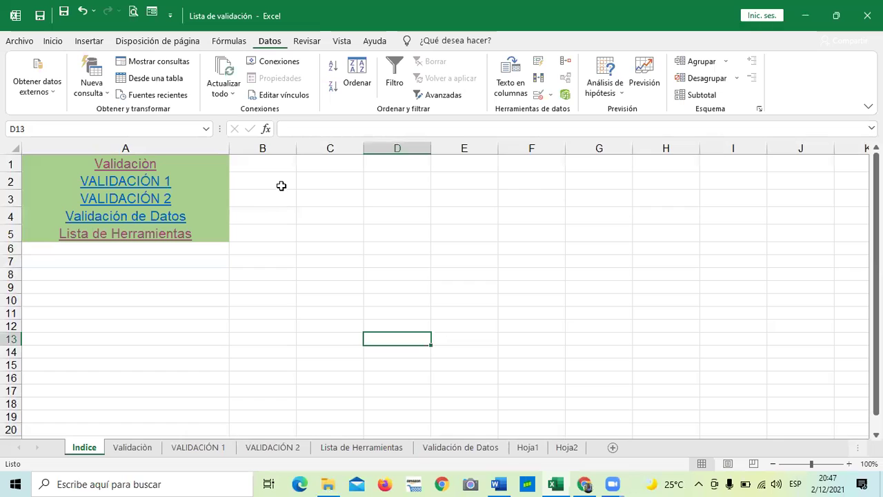
click(268, 162)
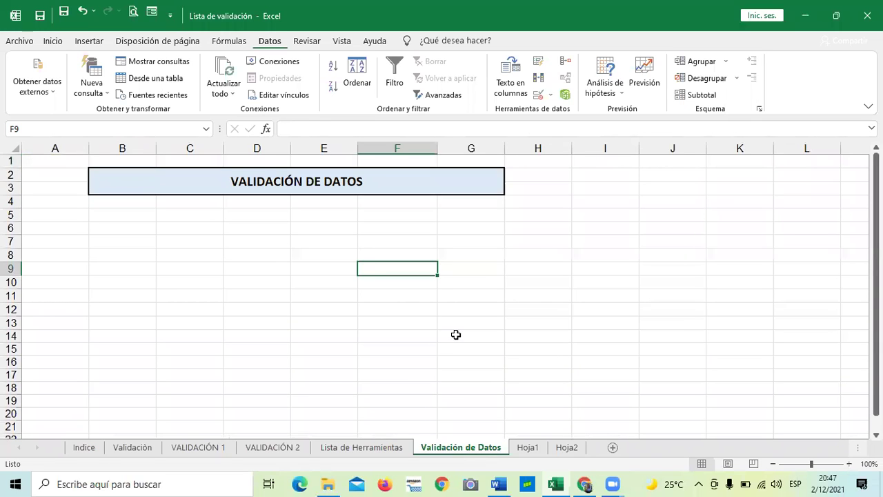
click(521, 255)
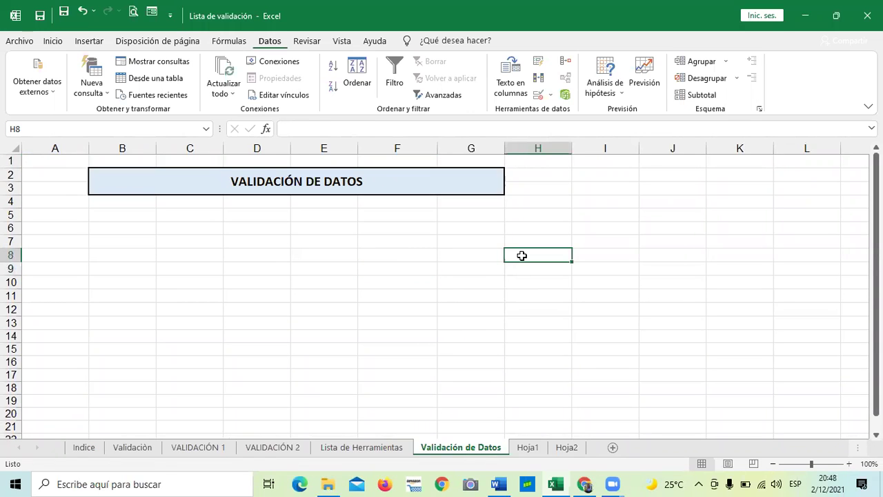
click(271, 447)
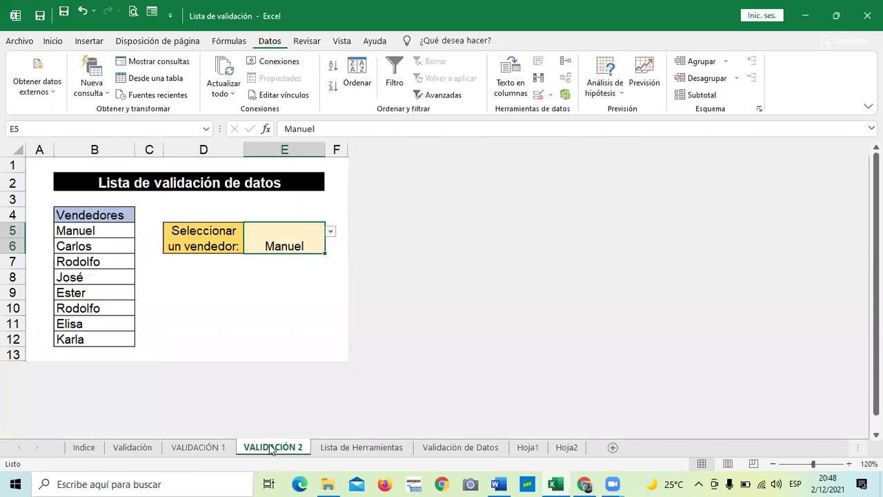
click(201, 448)
On the Validaciòn sheet, set the department in E4 to San Vicente from its validation list
click(132, 448)
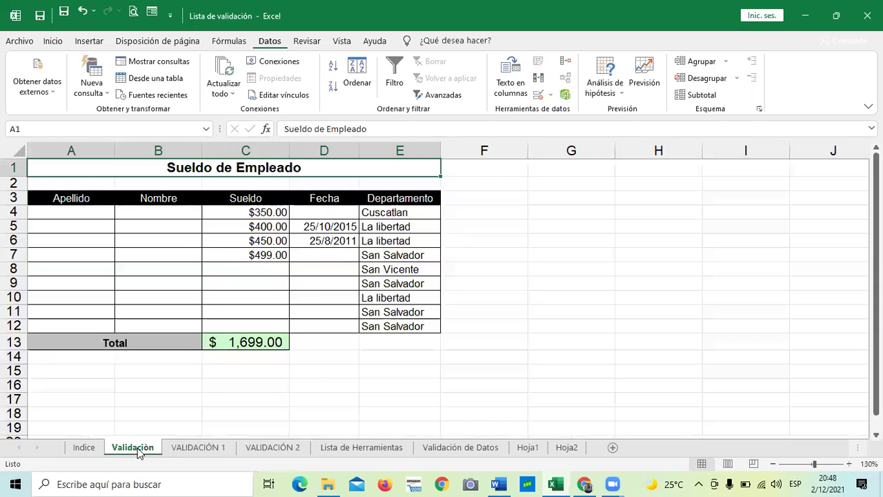
click(407, 197)
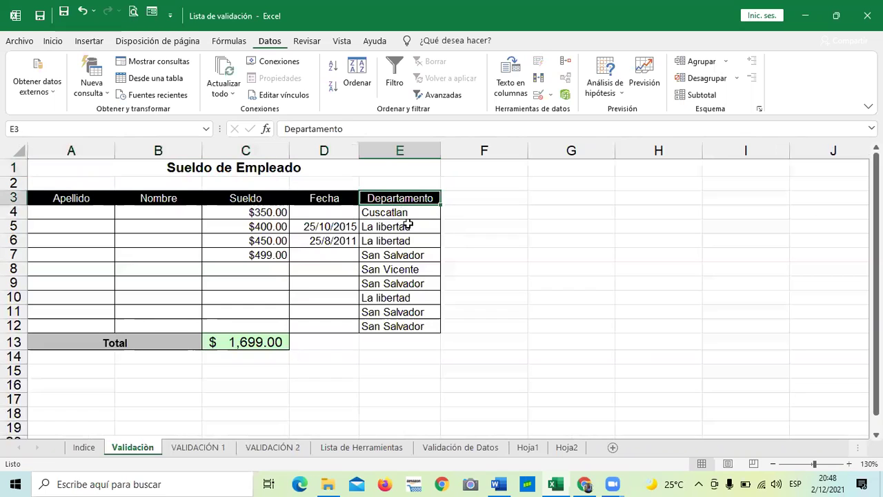
click(413, 215)
click(447, 209)
click(433, 210)
click(445, 216)
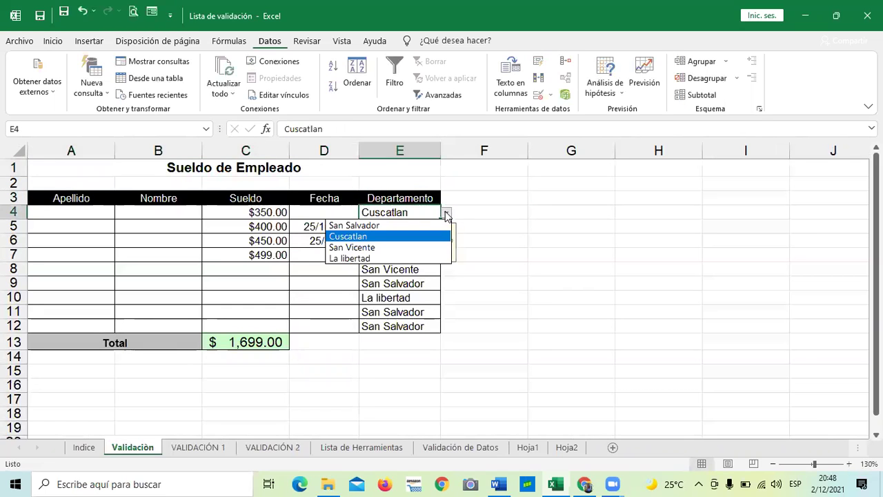
click(340, 248)
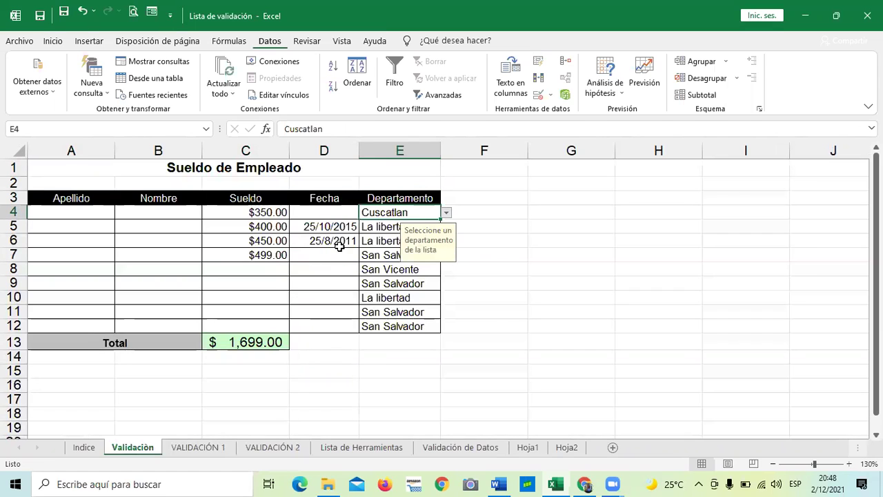
Inspect the department list in E8 and the input messages of date cell D6 and salary cells C4 and C7
click(394, 268)
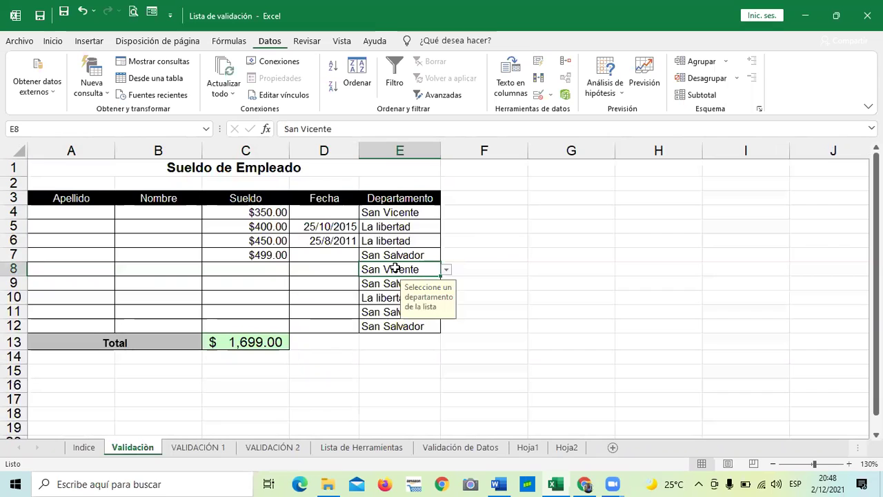
click(446, 270)
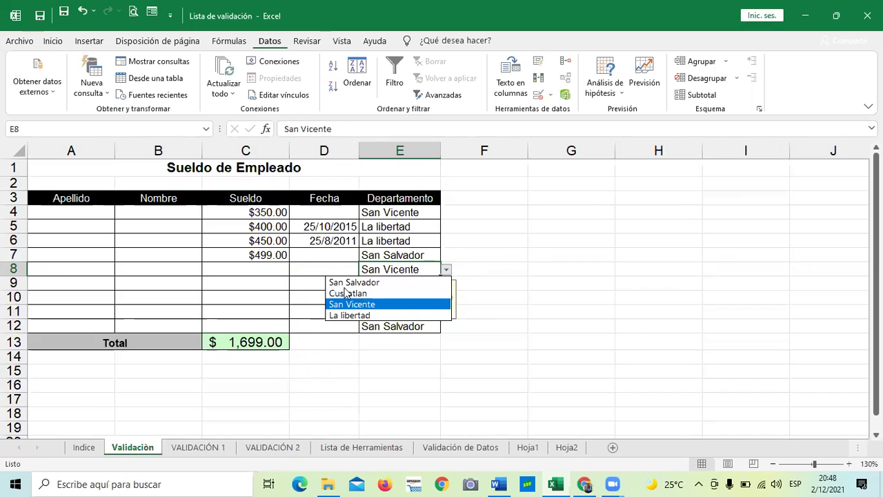
key(Escape)
click(321, 244)
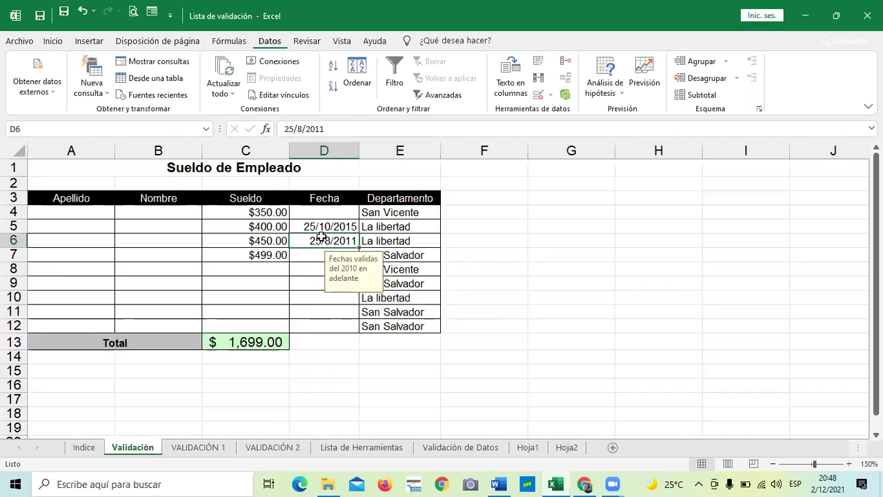
click(270, 213)
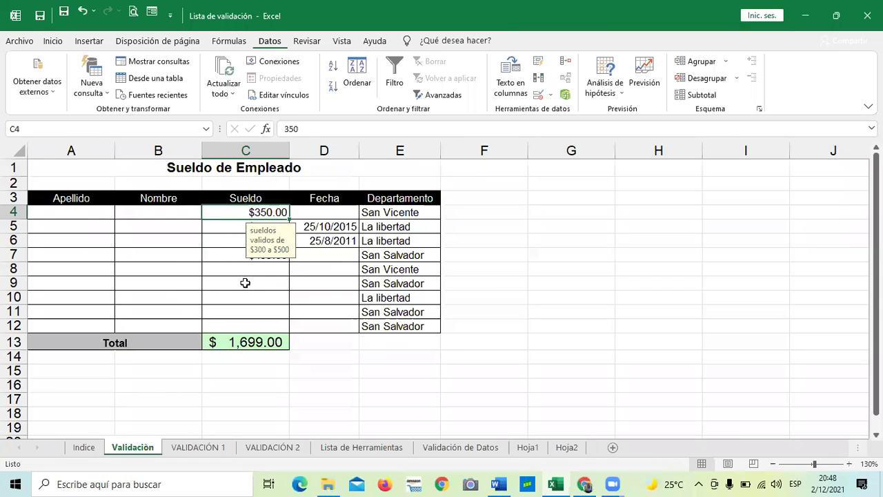
click(222, 260)
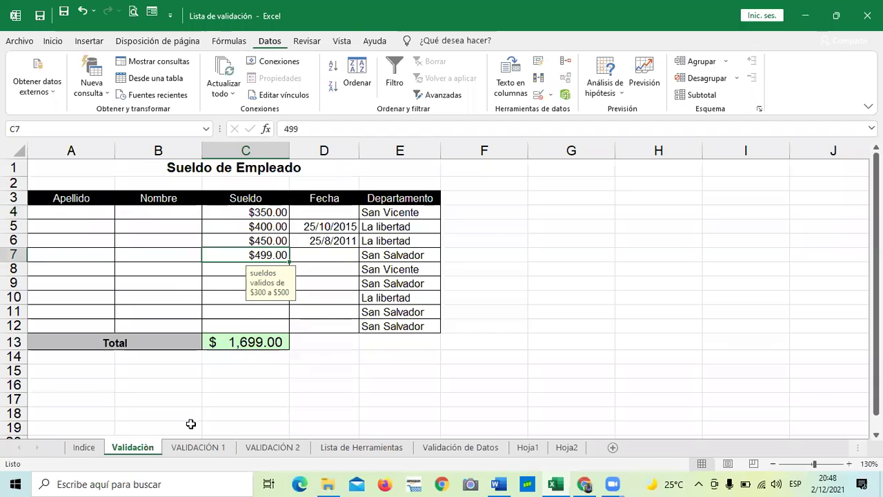
Review the hyperlinks on the Indice sheet, follow the one to Validaciòn, and return to Indice
click(85, 445)
click(274, 329)
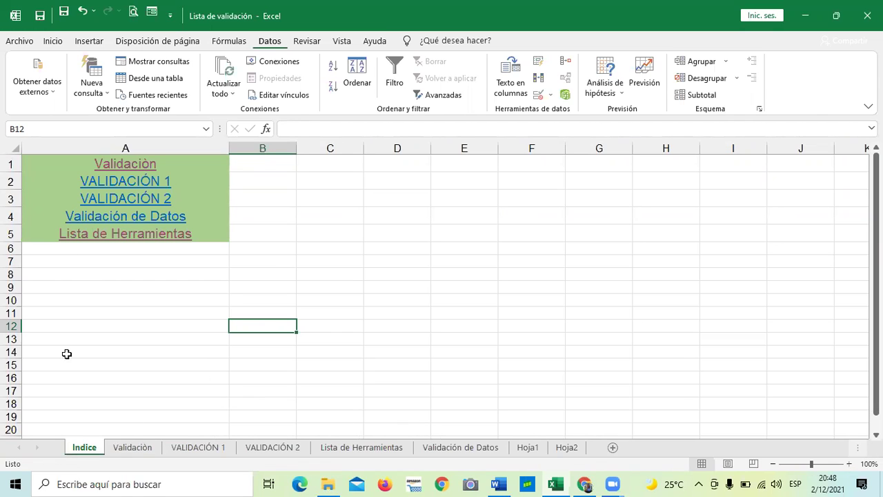
click(106, 303)
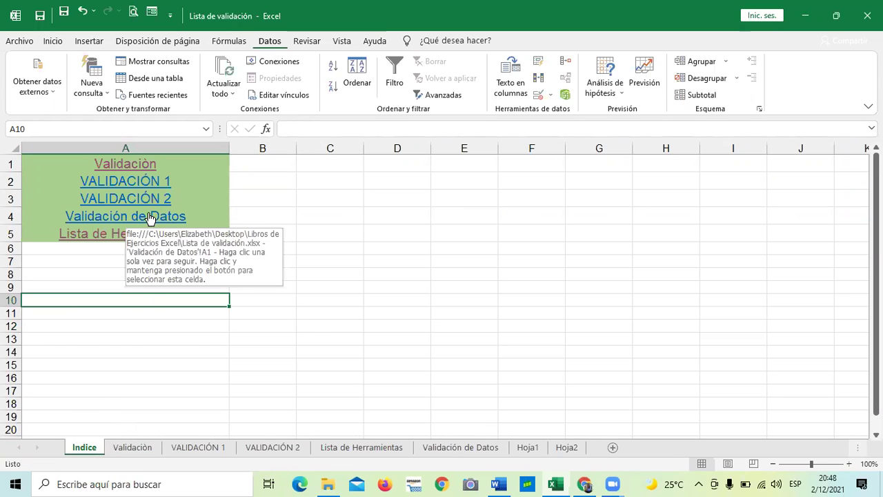
click(359, 257)
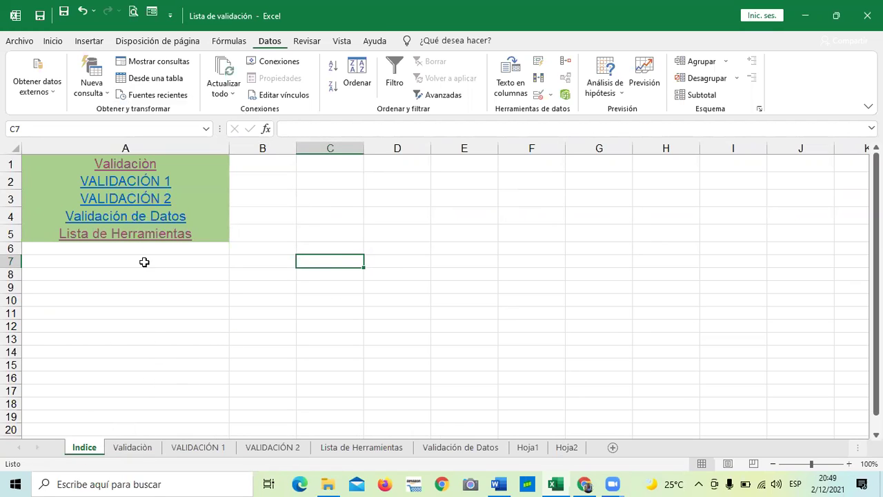
click(124, 163)
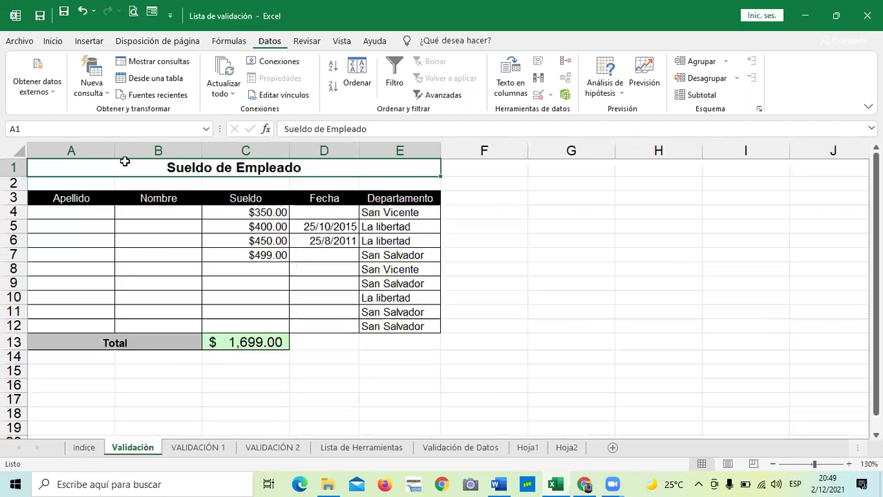
click(84, 447)
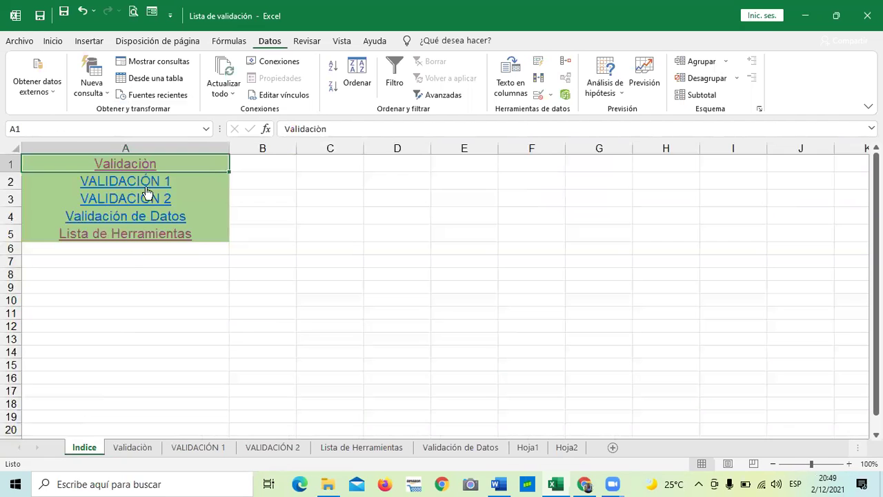
Follow the Indice hyperlink to Lista de Herramientas and return by way of Indice to the phone comparison on Hoja1
click(131, 235)
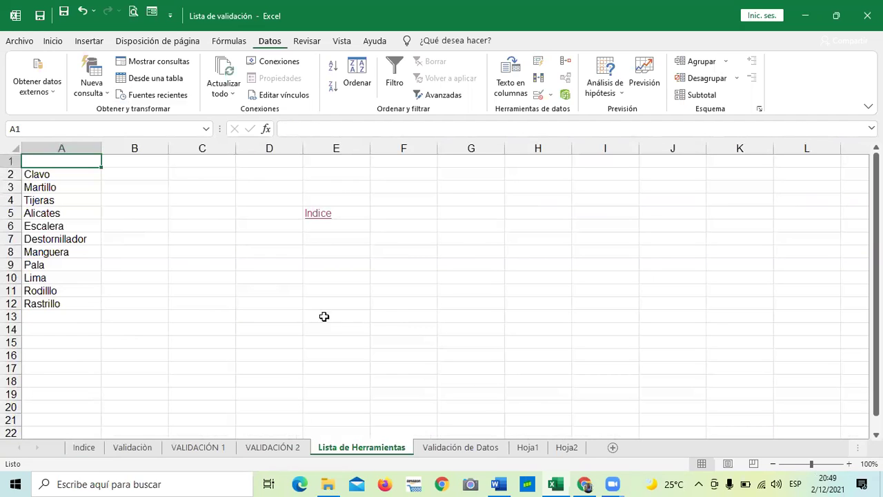
click(362, 338)
click(394, 344)
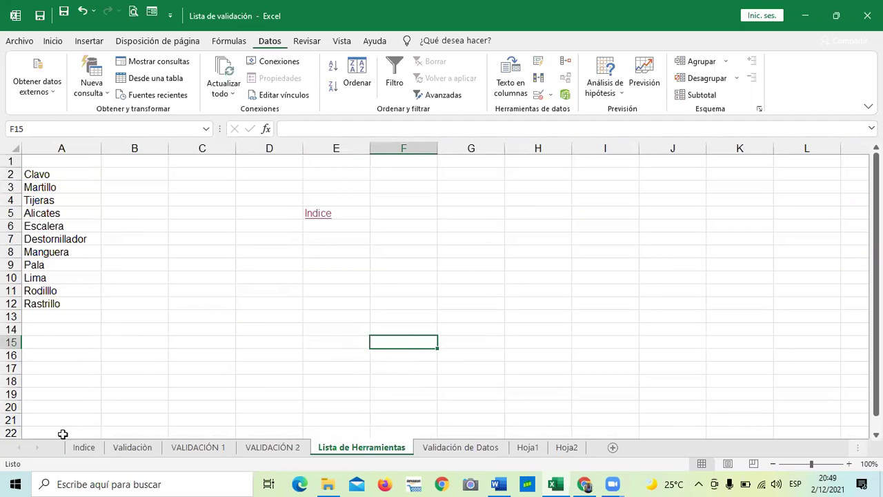
click(84, 447)
click(359, 298)
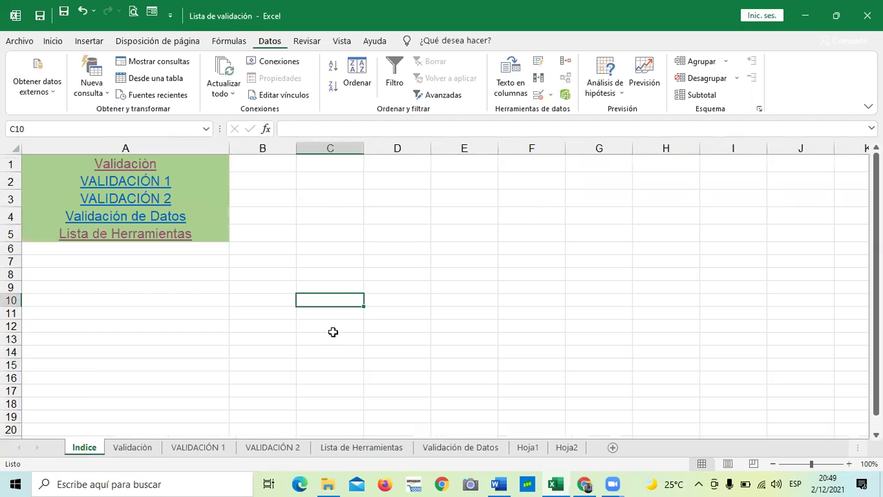
click(530, 448)
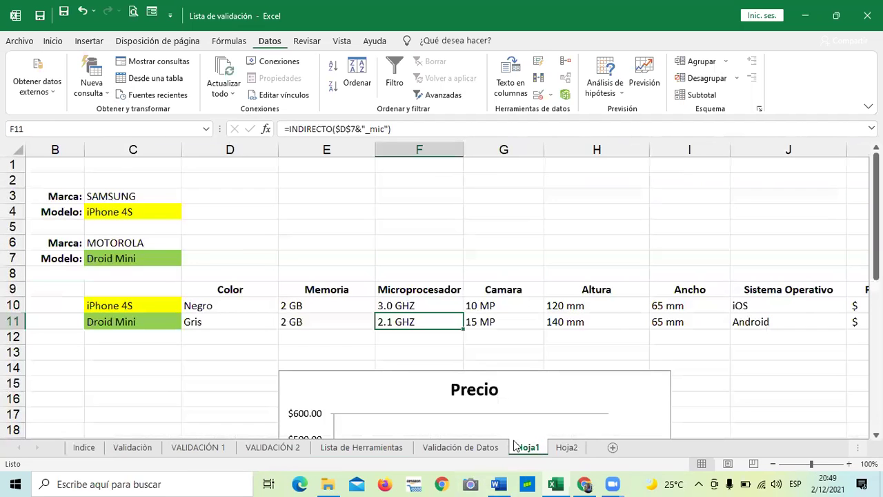
Start a new hyperlink in cell A7 of the Indice sheet that targets a place in this document
click(86, 449)
click(182, 376)
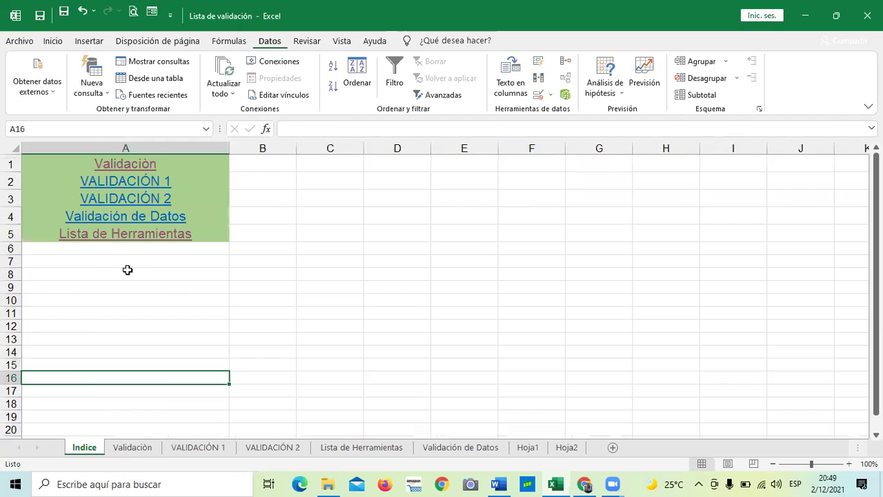
click(96, 253)
click(95, 268)
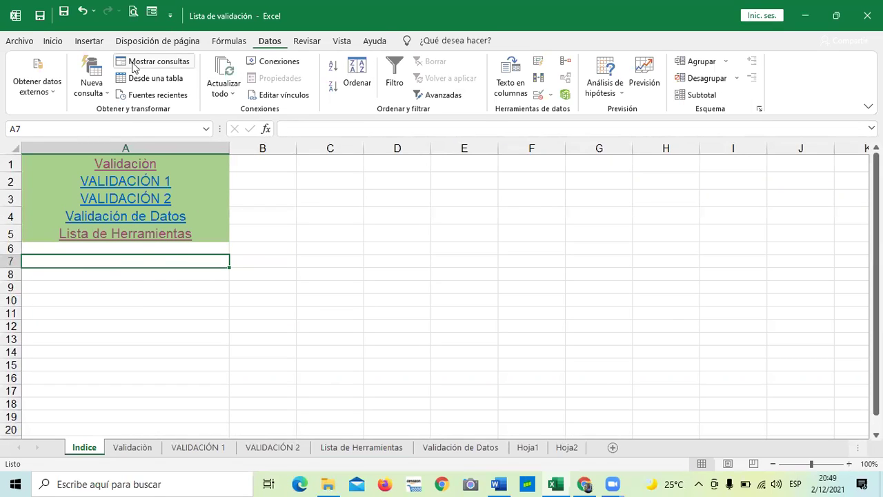
click(303, 236)
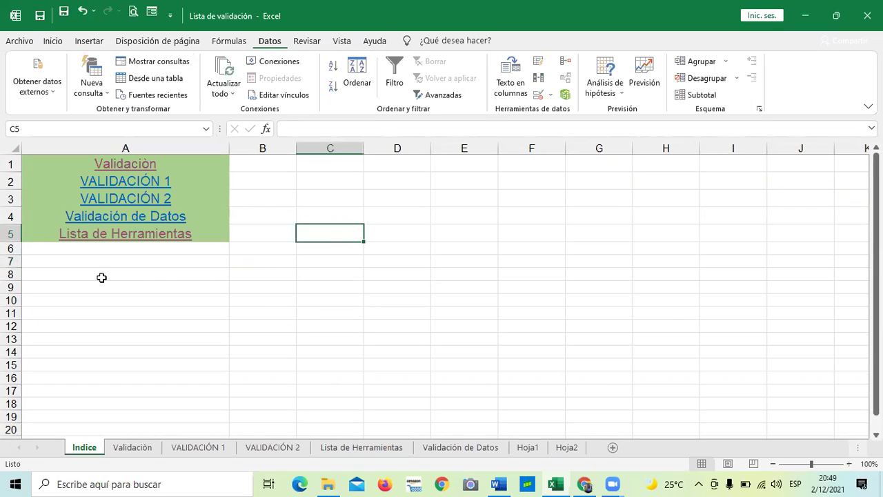
click(113, 260)
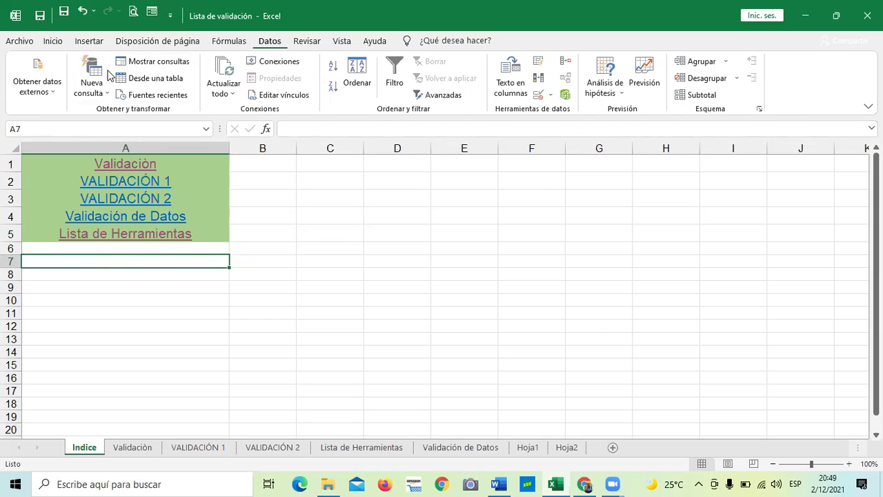
scroll(107, 75, up, 3)
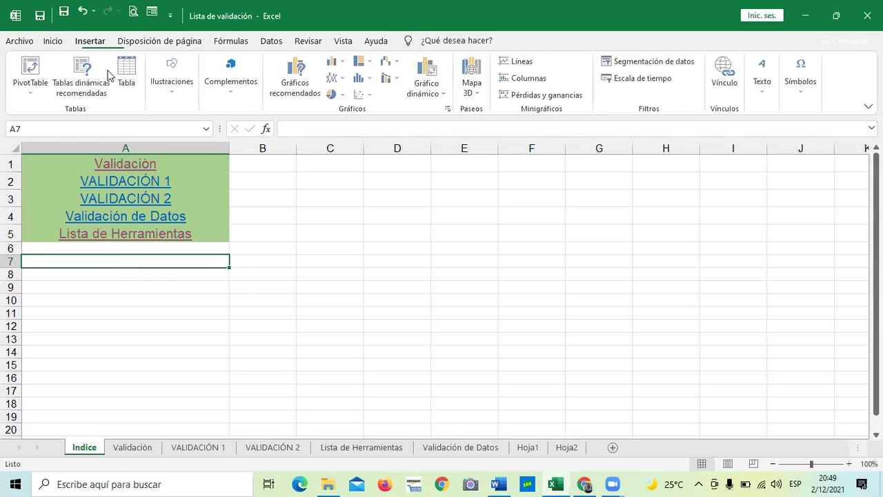
click(722, 73)
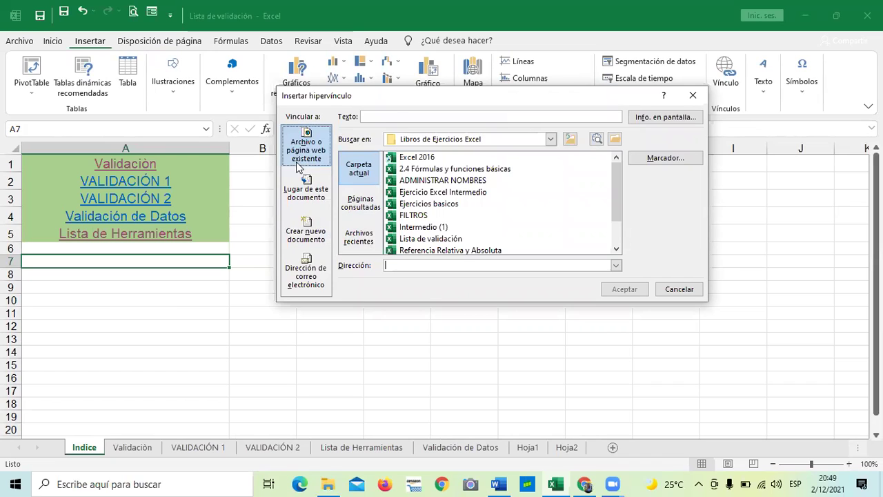
click(307, 193)
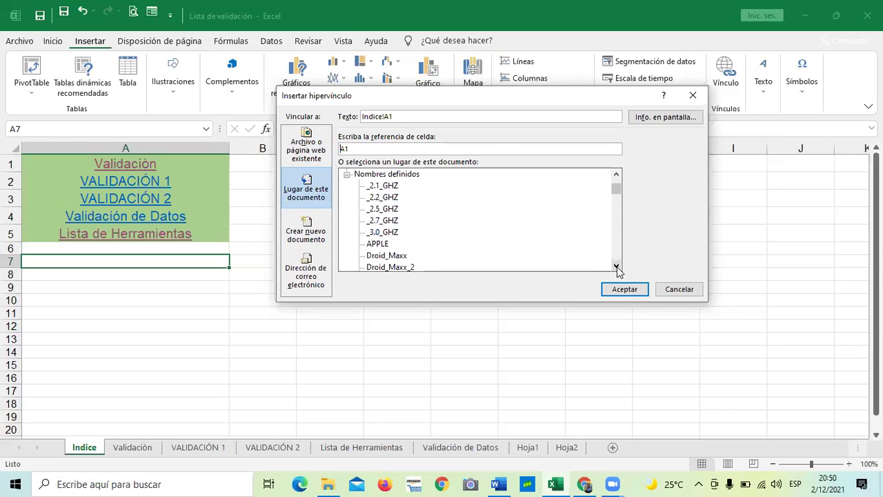
Collapse the defined names in the destination tree and choose Hoja1, cell A1, as the hyperlink's destination
drag(616, 187, 365, 190)
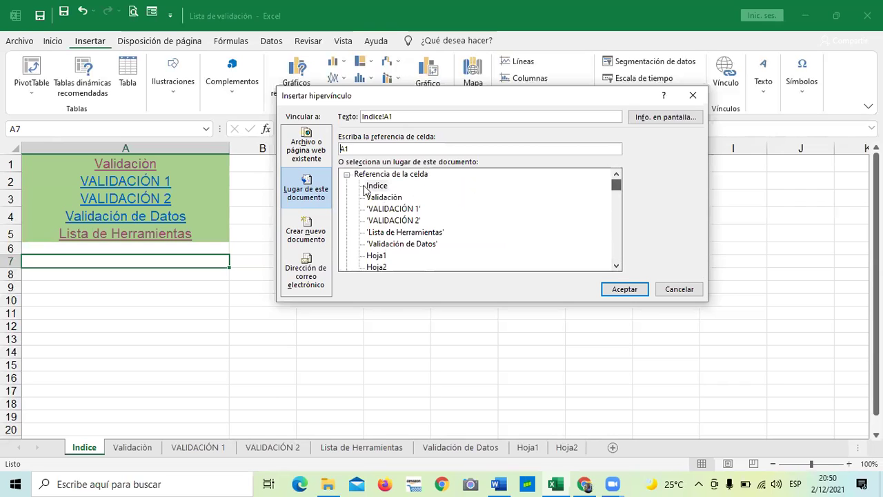
click(346, 174)
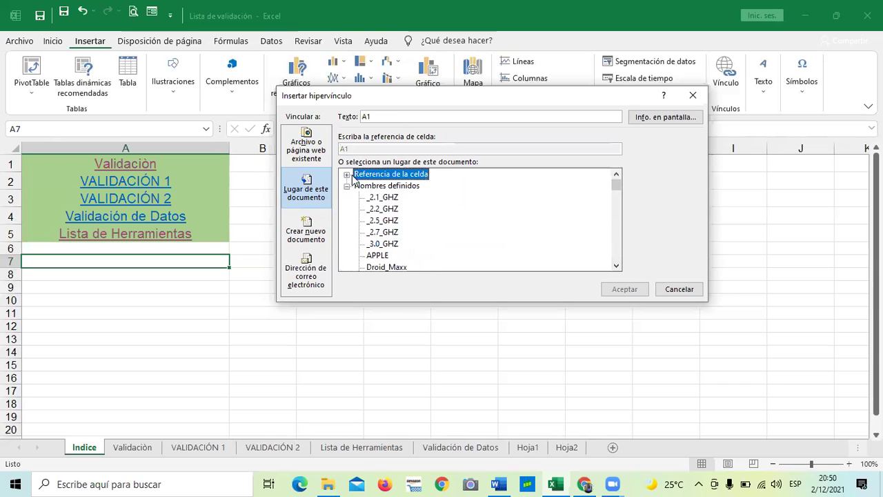
click(347, 187)
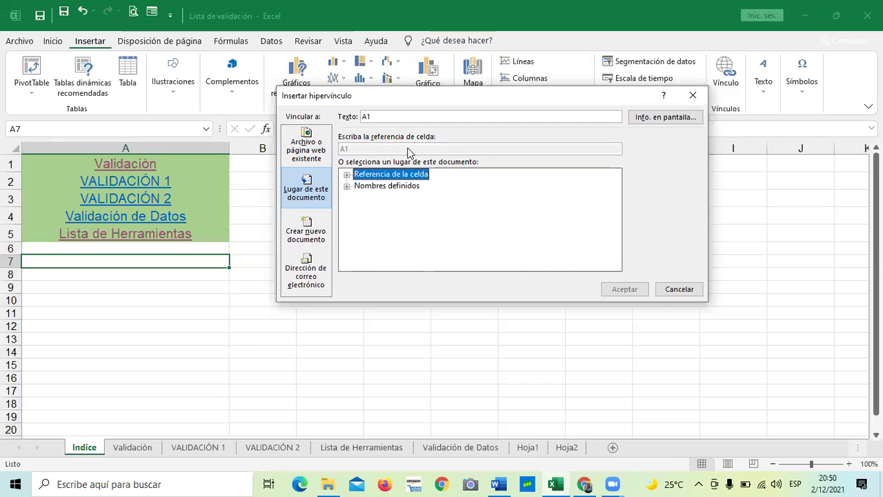
click(347, 174)
drag(618, 213, 613, 231)
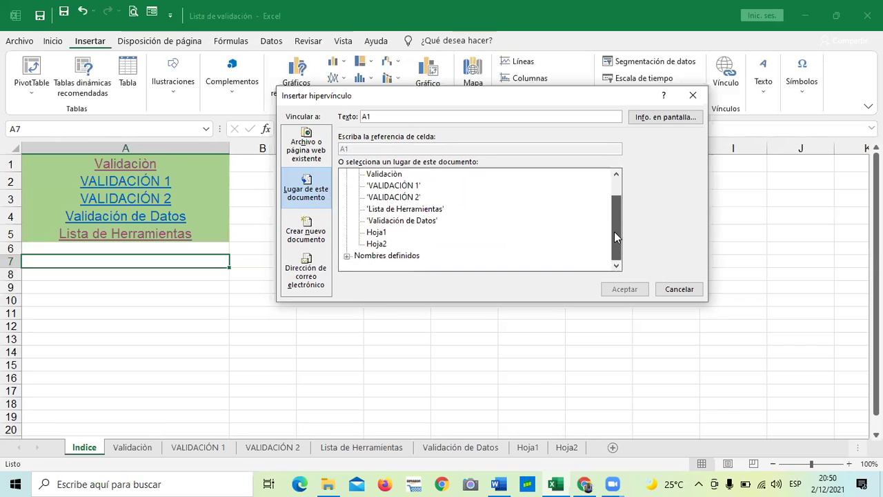
click(376, 232)
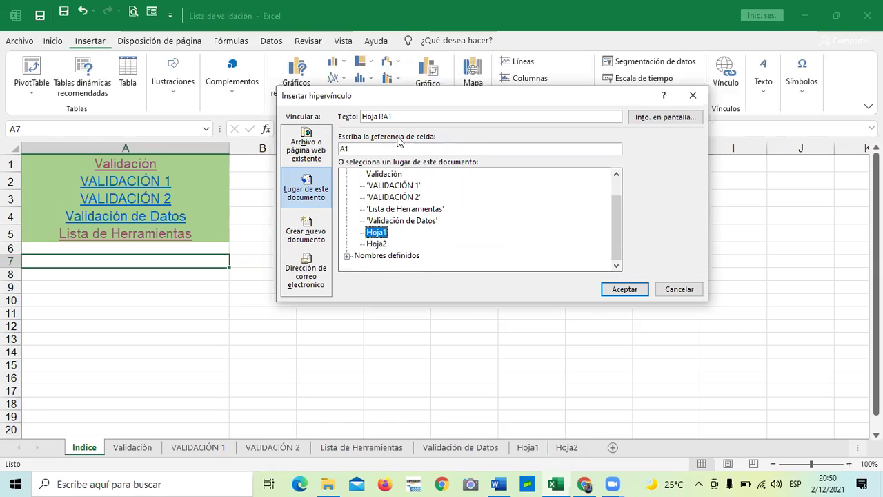
Set the hyperlink's display text to "Ejecicio de lista con validación" and insert it in A7
click(408, 115)
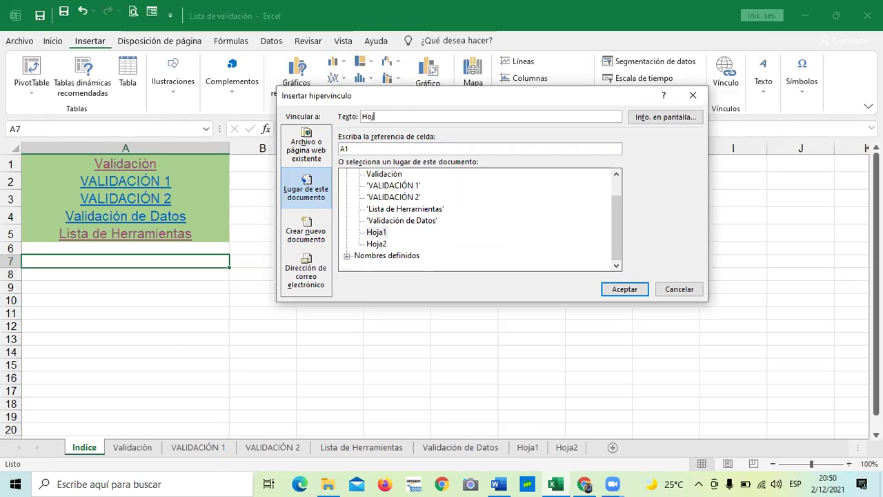
key(BackSpace)
text(Ejercicio )
text(i)
text(o d)
text(e list)
text(a con validacion)
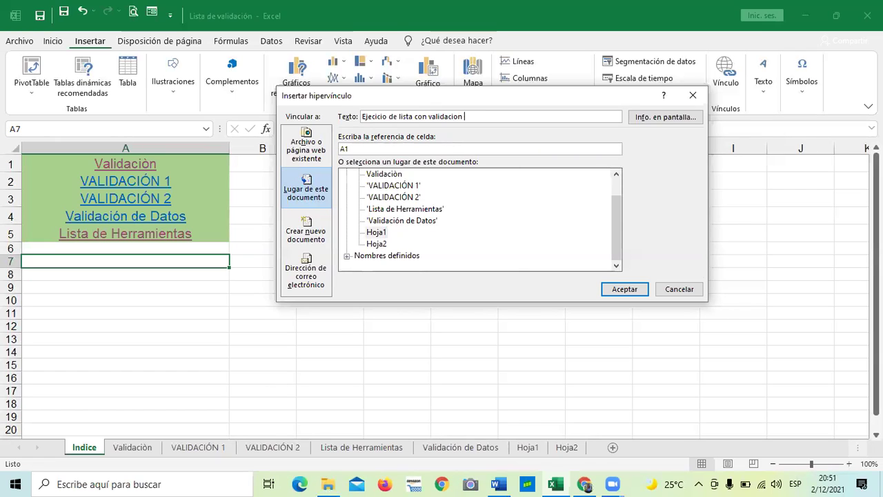
text(ón)
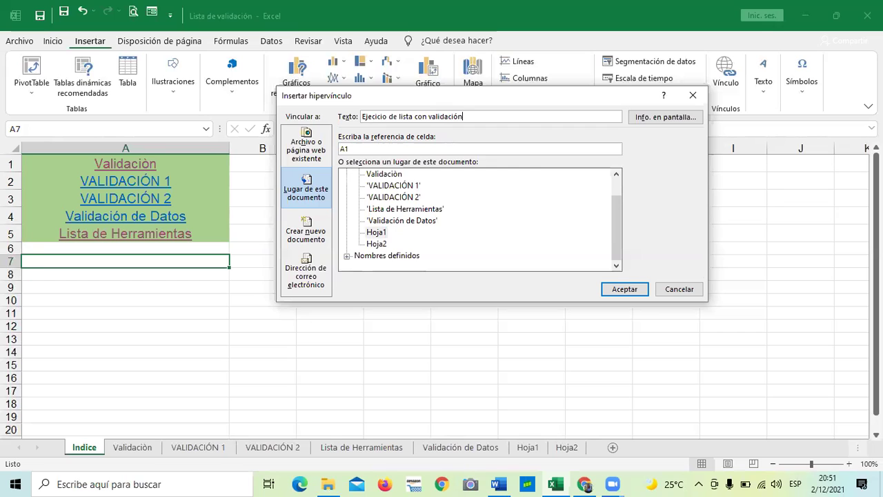
click(624, 289)
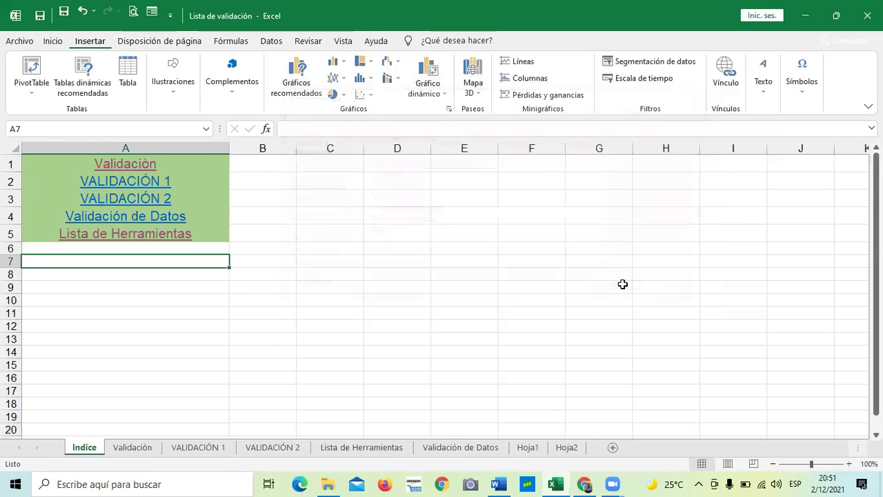
click(233, 366)
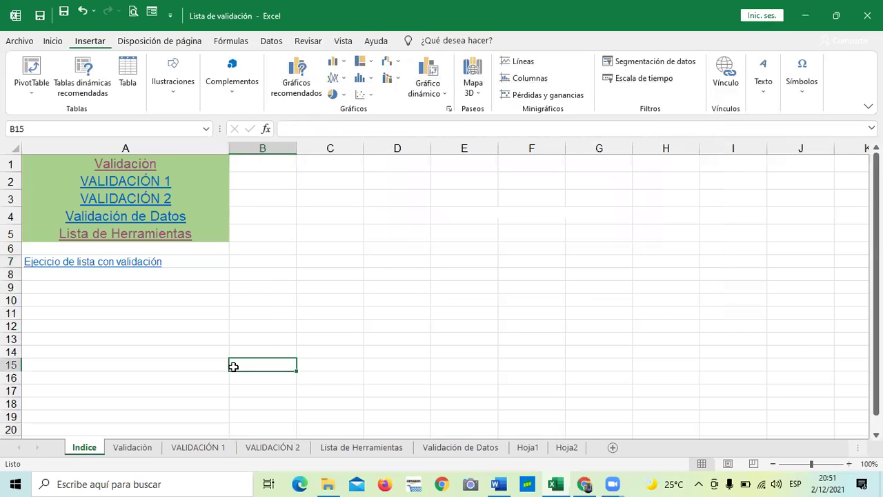
Test the new A7 hyperlink by following it to the phone comparison on Hoja1, and return to Indice
click(87, 263)
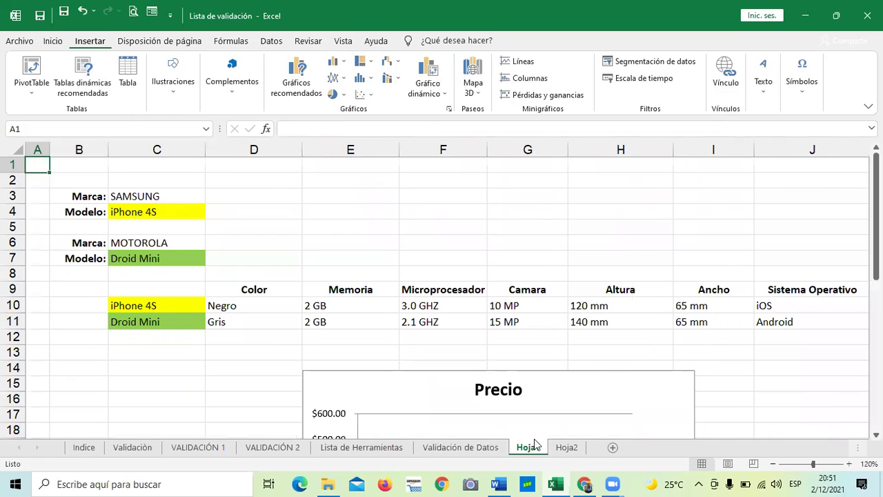
scroll(520, 347, down, 3)
scroll(520, 347, up, 3)
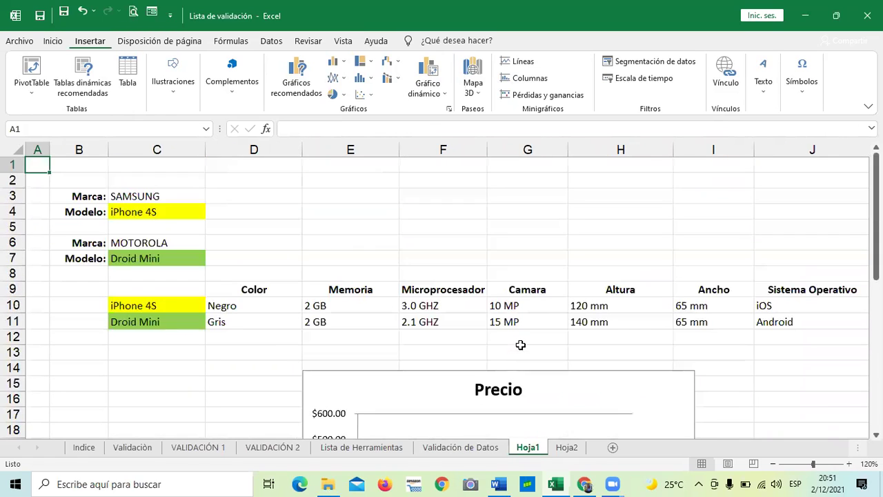
click(85, 447)
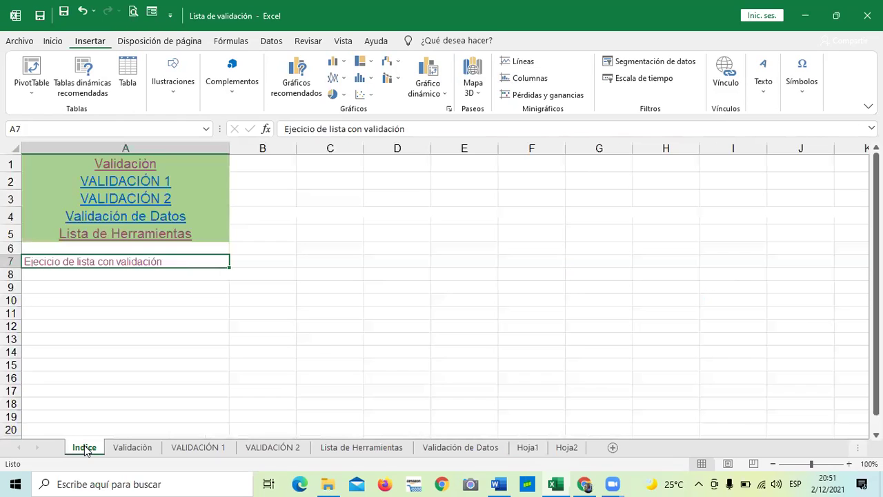
Start a hyperlink in cell A9 of Indice and choose Hoja2, cell A1, as its destination in this document
click(105, 288)
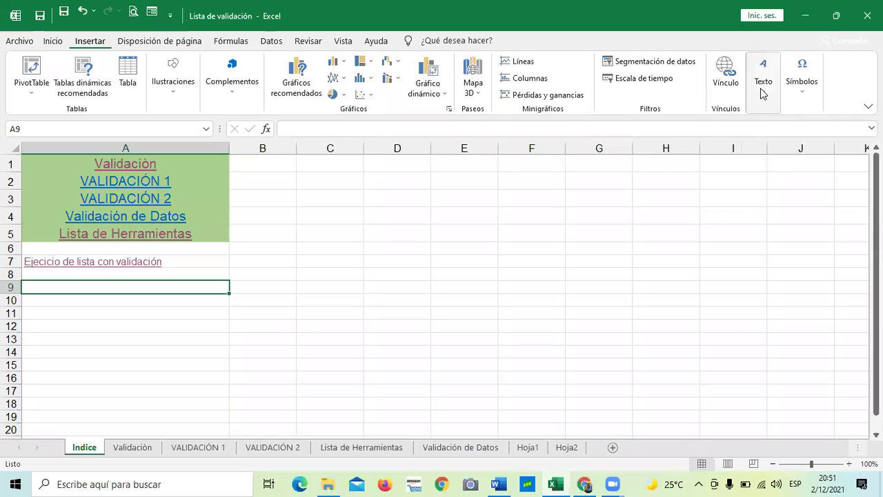
click(730, 102)
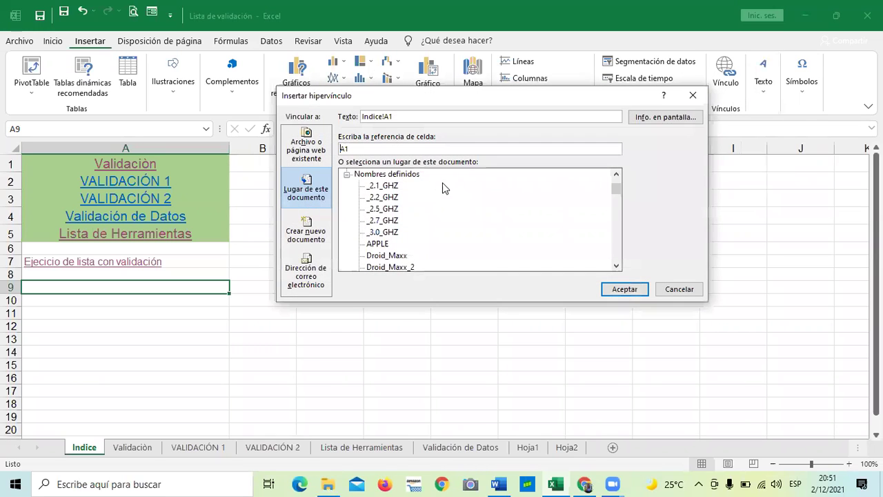
scroll(616, 207, up, 3)
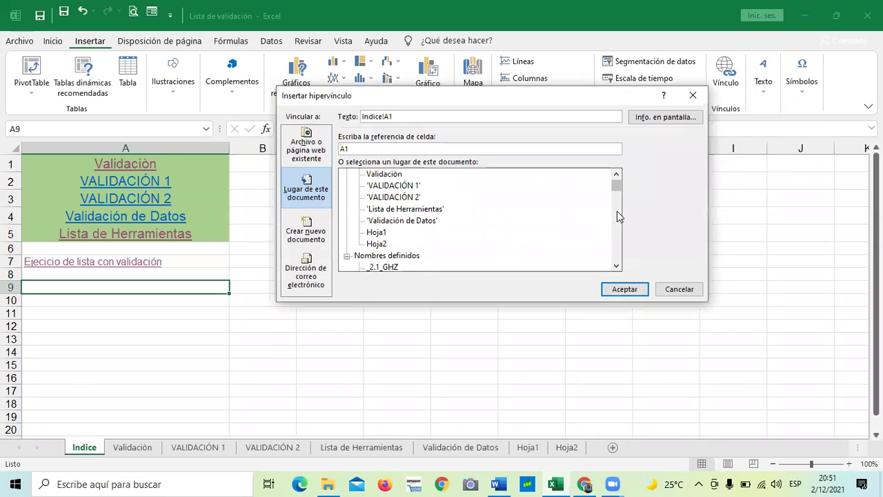
click(616, 266)
click(616, 266)
click(616, 266)
click(616, 265)
click(616, 265)
scroll(617, 179, down, 3)
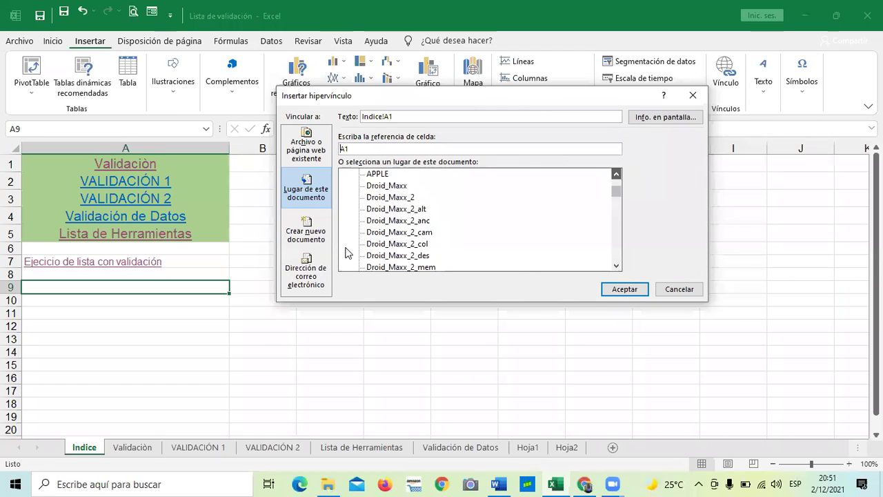
scroll(347, 252, up, 3)
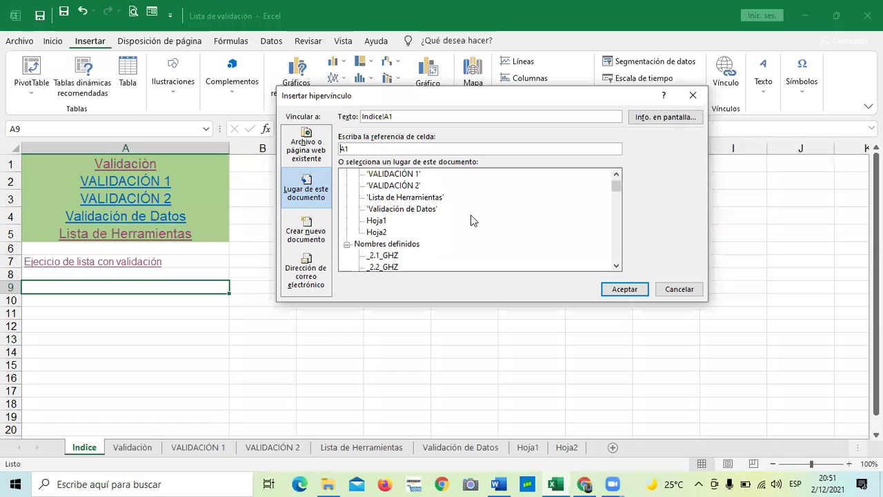
double_click(400, 242)
click(378, 244)
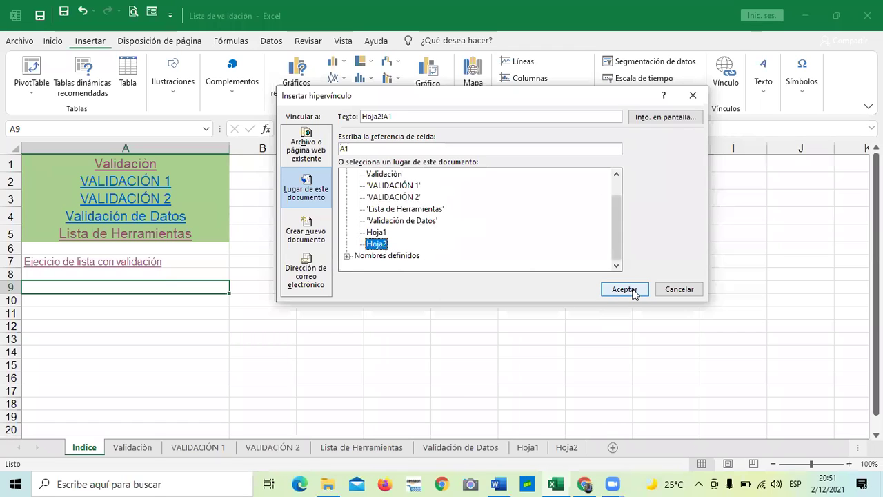
Replace the hyperlink's display text with "Base de datos del ejercicio" and insert it in A9
click(435, 116)
key(BackSpace)
key(BackSpace)
key(BackSpace)
key(BackSpace)
key(BackSpace)
key(BackSpace)
key(BackSpace)
key(BackSpace)
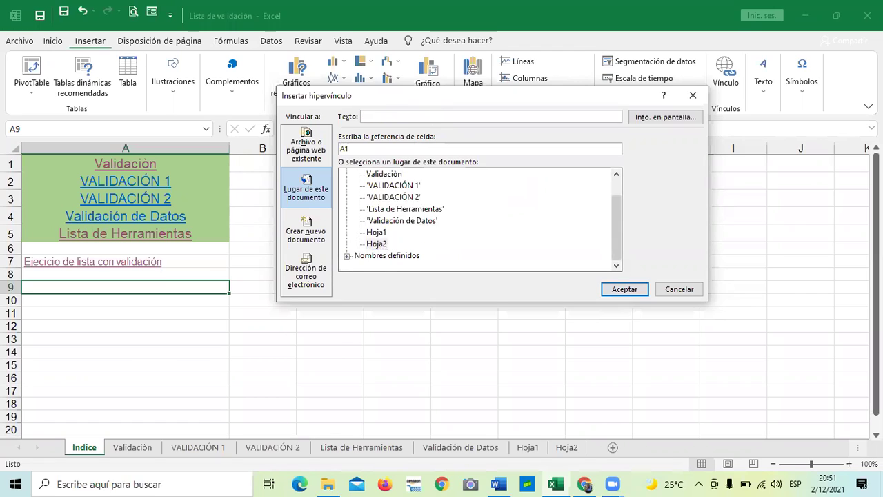
text(Base de dato)
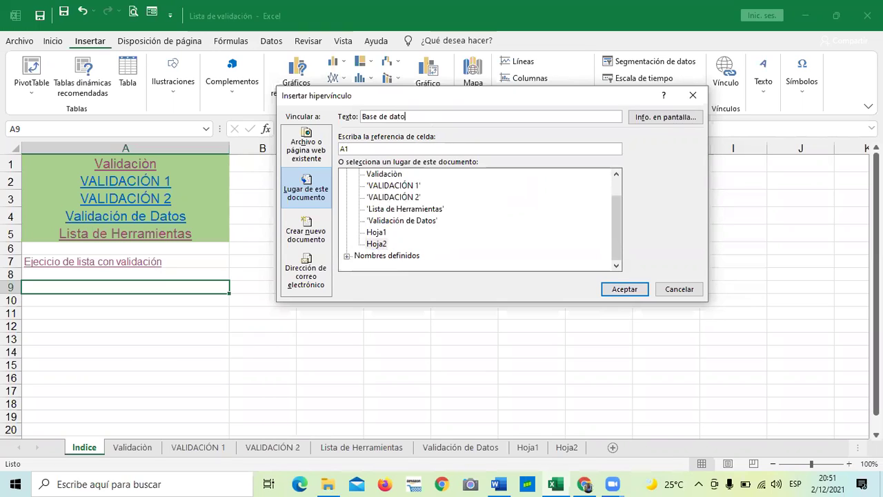
text(s del ejericio)
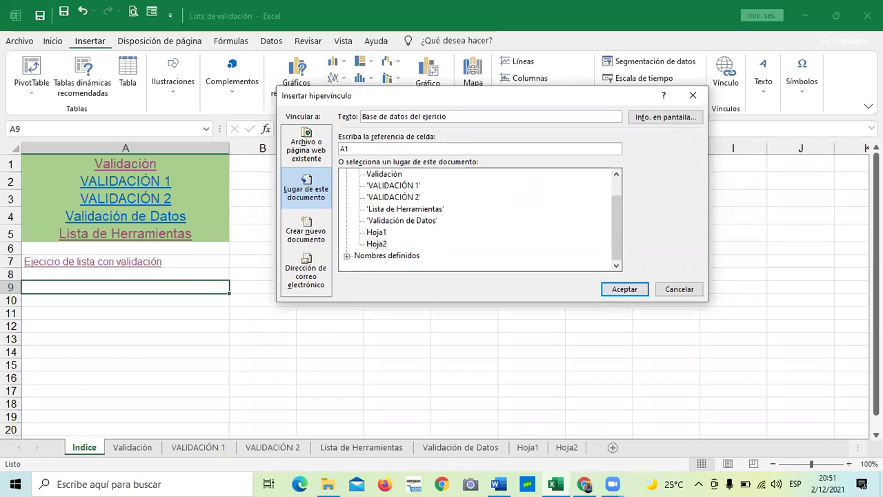
key(BackSpace)
key(BackSpace)
key(BackSpace)
key(BackSpace)
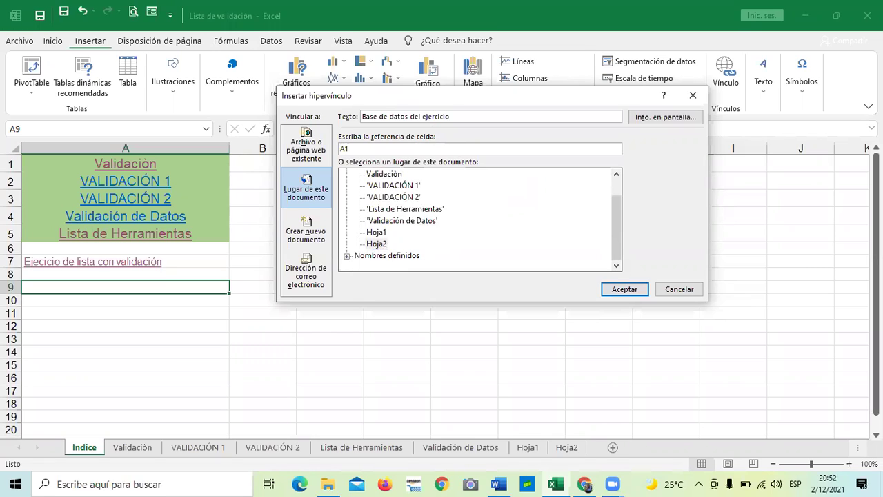
click(635, 290)
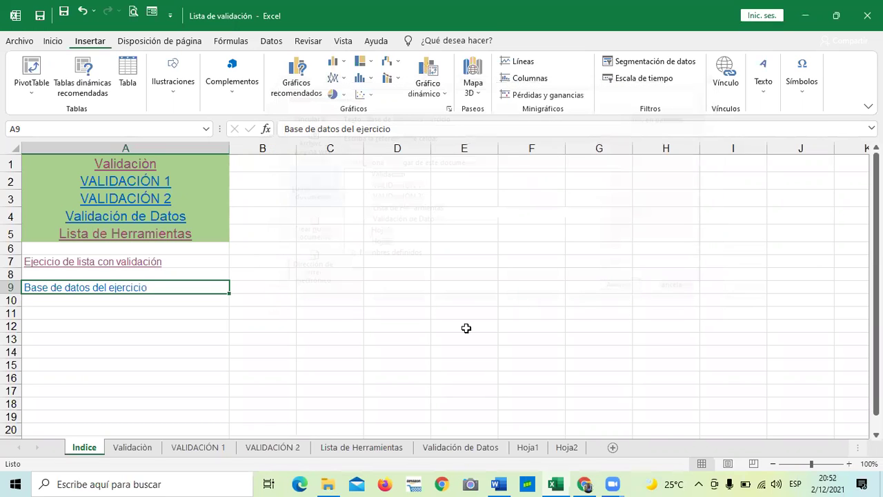
key(Right)
key(Right)
key(Right)
key(Right)
key(Down)
key(Down)
key(Down)
Follow the A9 hyperlink to the phone table on Hoja2 and examine the brand list in B22:B24, checking Hoja1 in between
click(115, 289)
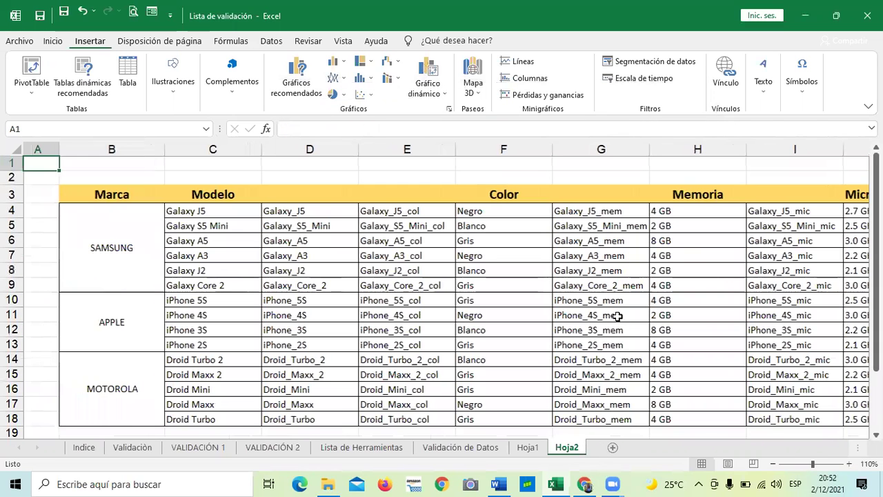
scroll(114, 354, down, 3)
click(114, 354)
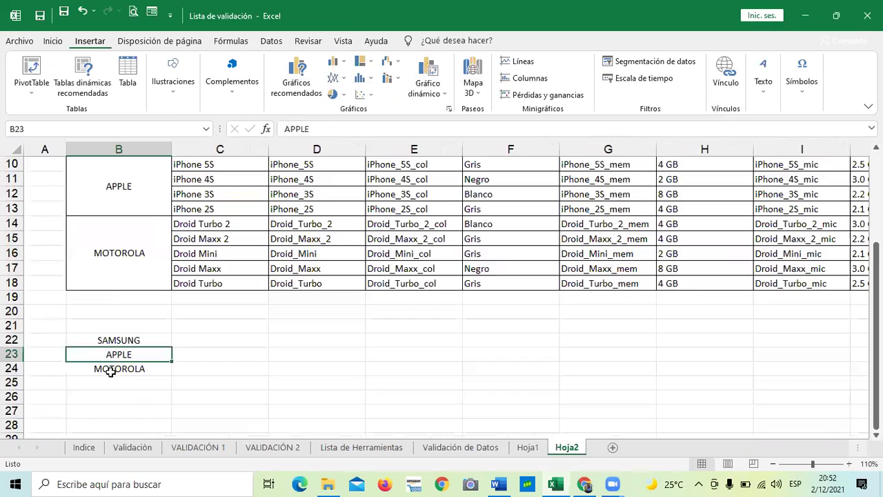
click(527, 447)
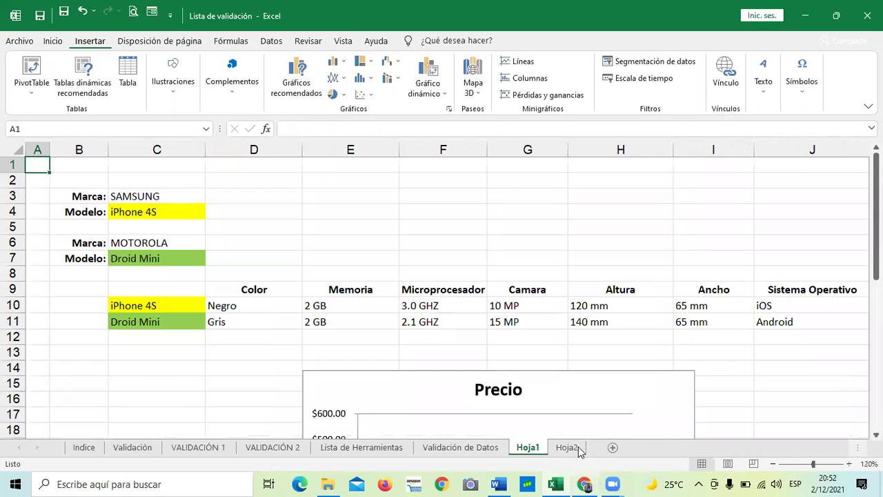
key(ctrl+Page_Down)
click(308, 253)
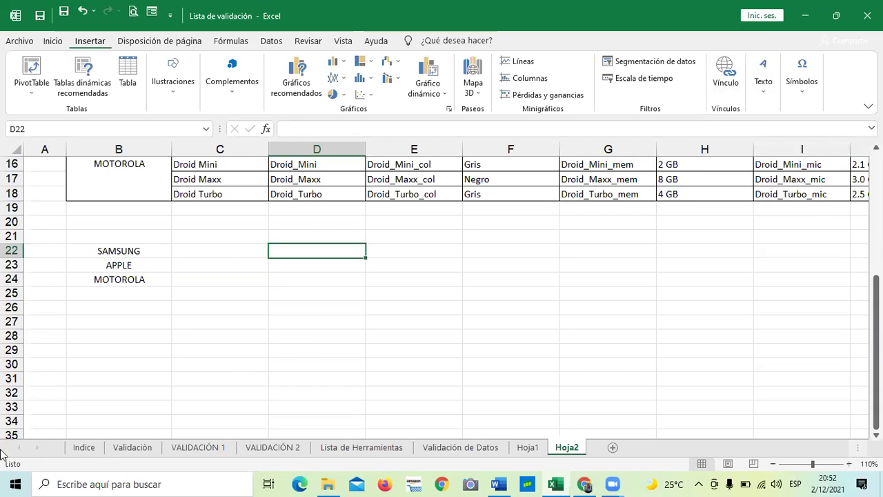
Start a hyperlink in cell D22 of Hoja2 and choose the Indice sheet, cell A1, as its destination in this document
click(348, 356)
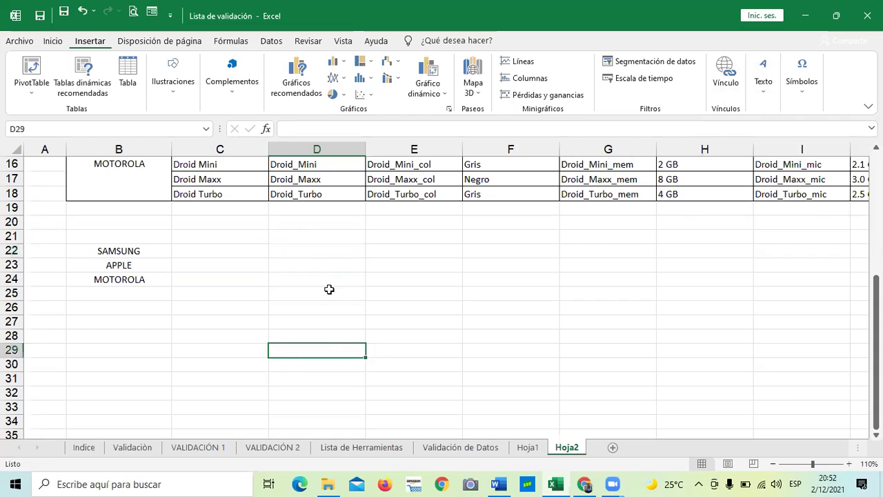
click(329, 252)
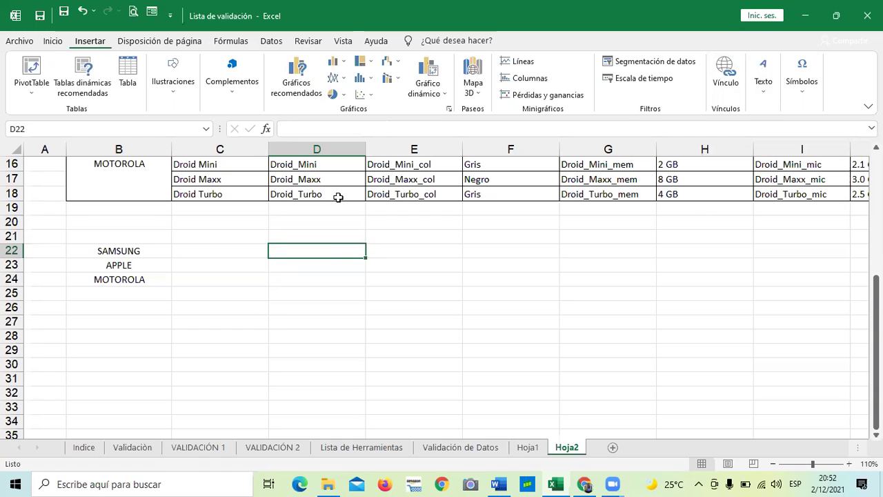
click(314, 312)
click(307, 251)
click(726, 84)
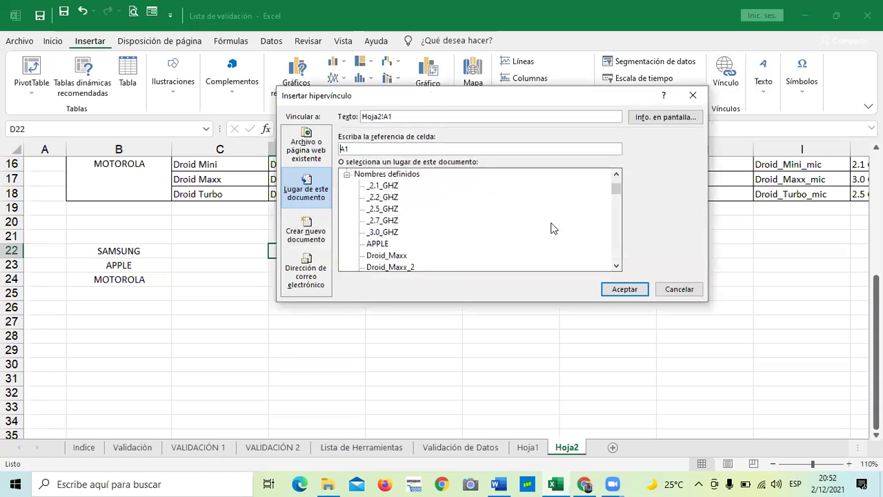
drag(614, 186, 618, 172)
click(376, 187)
Replace the hyperlink's display text with "Indice" and insert it in D22
click(404, 116)
key(BackSpace)
key(BackSpace)
key(BackSpace)
key(BackSpace)
text(e)
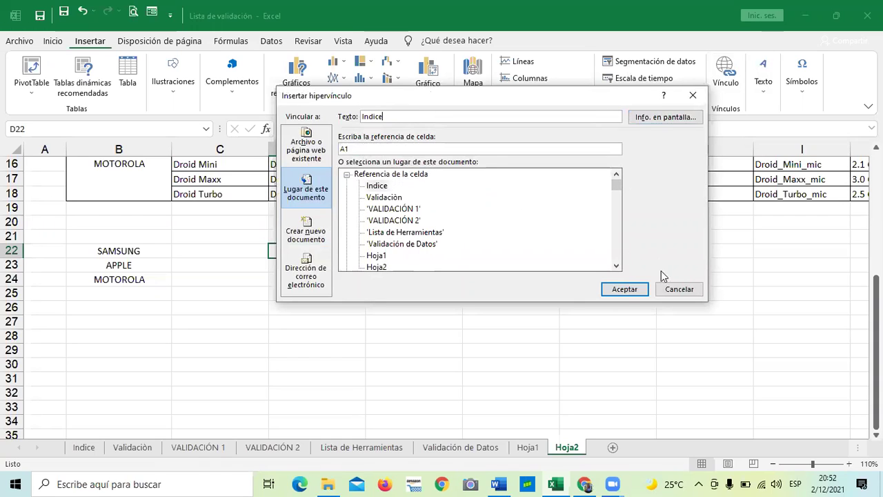
click(626, 287)
click(487, 345)
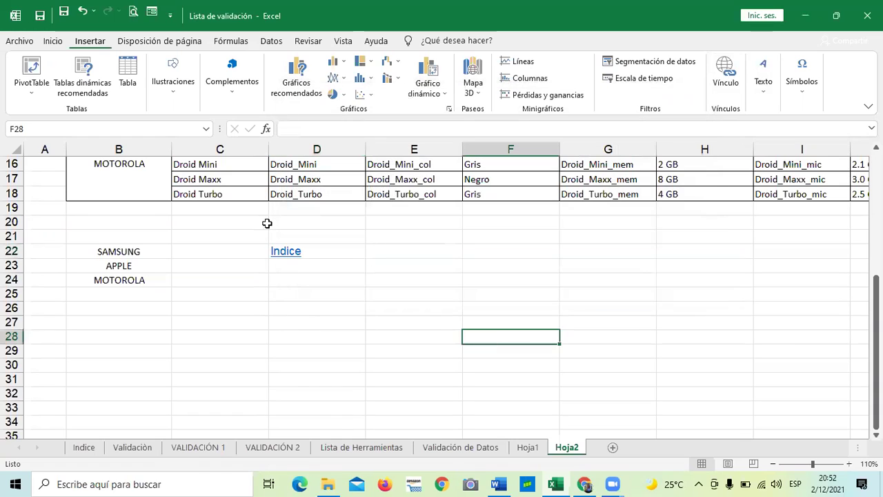
Test the D22 hyperlink back to Indice, and try the Lista de Herramientas link and its return link
click(283, 254)
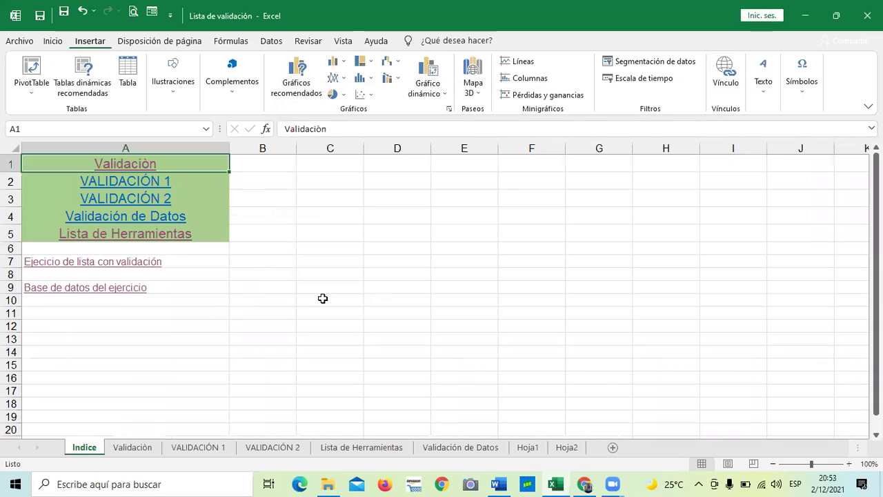
click(174, 233)
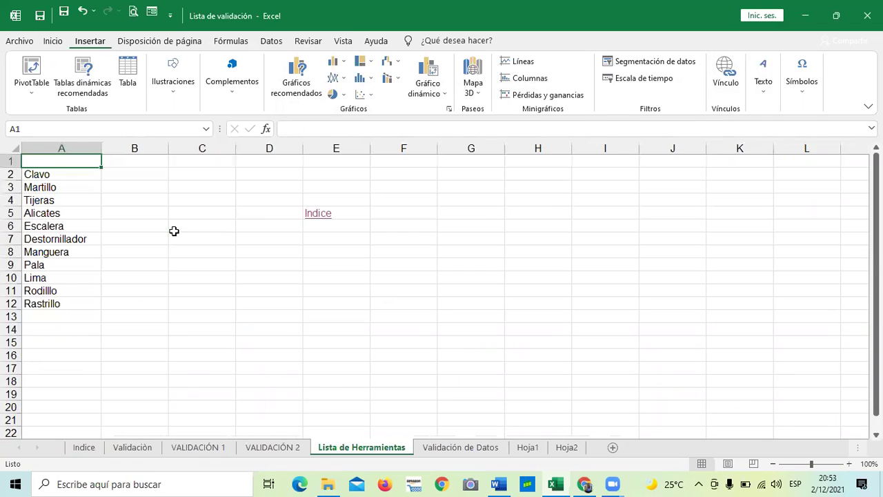
click(320, 215)
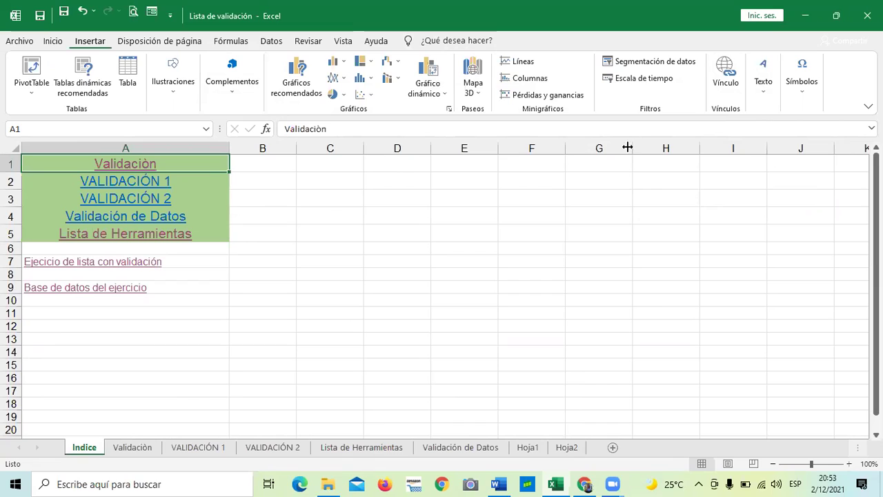
click(460, 246)
click(458, 314)
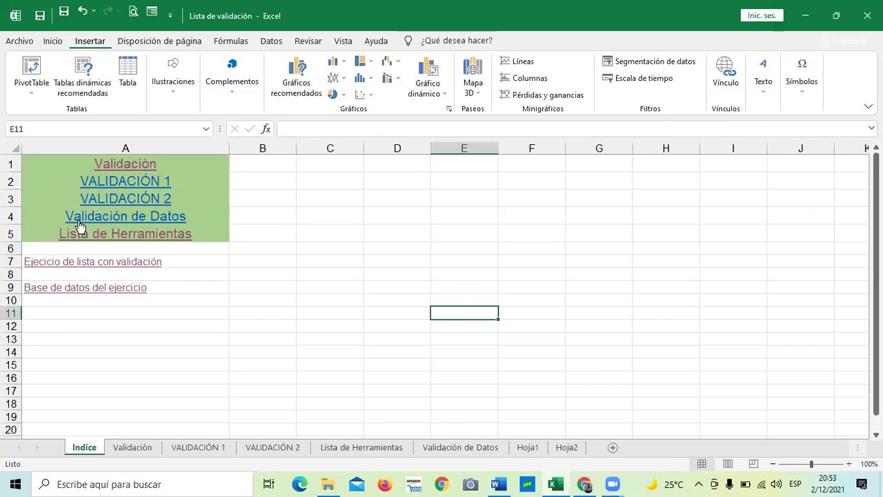
key(Up)
key(Up)
key(Up)
key(Up)
key(Up)
key(Up)
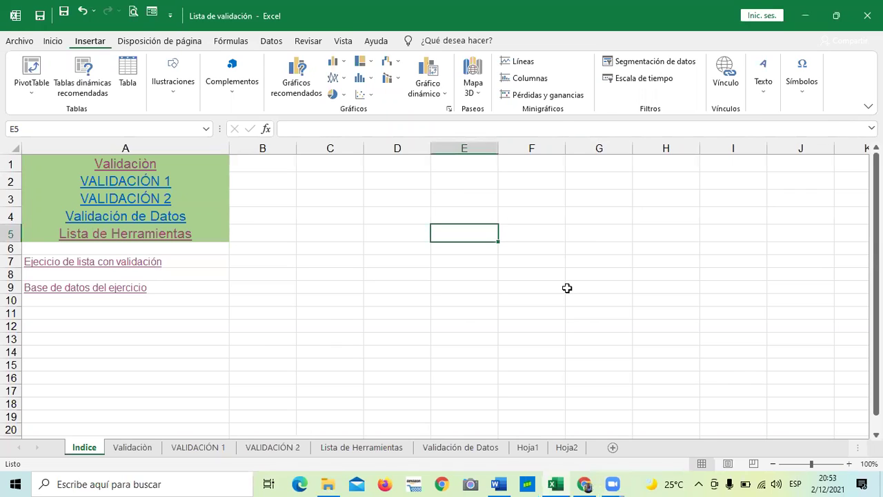
click(612, 299)
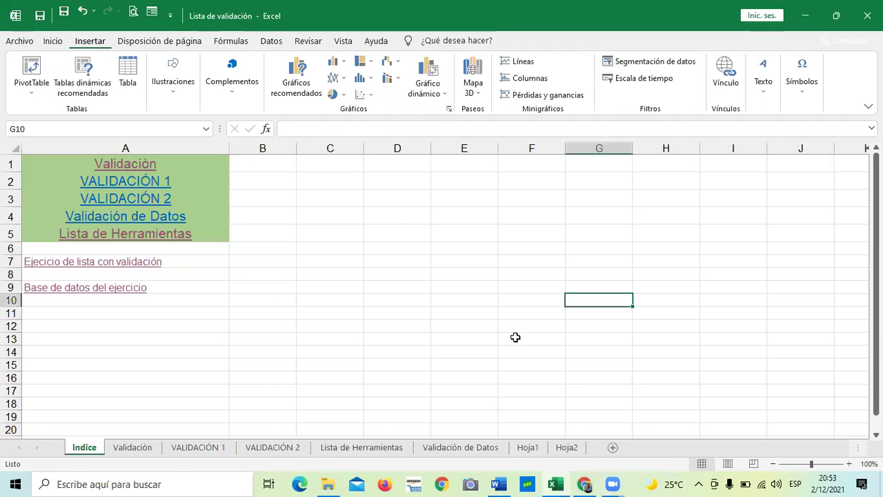
click(384, 216)
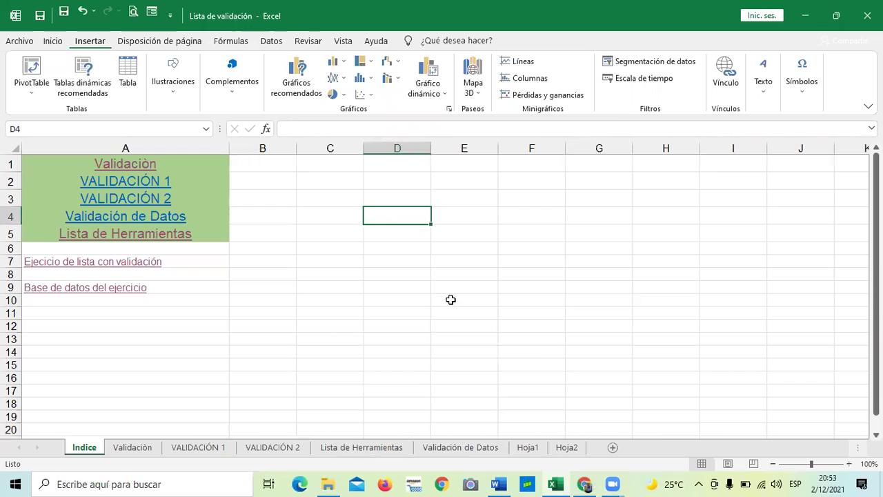
click(408, 274)
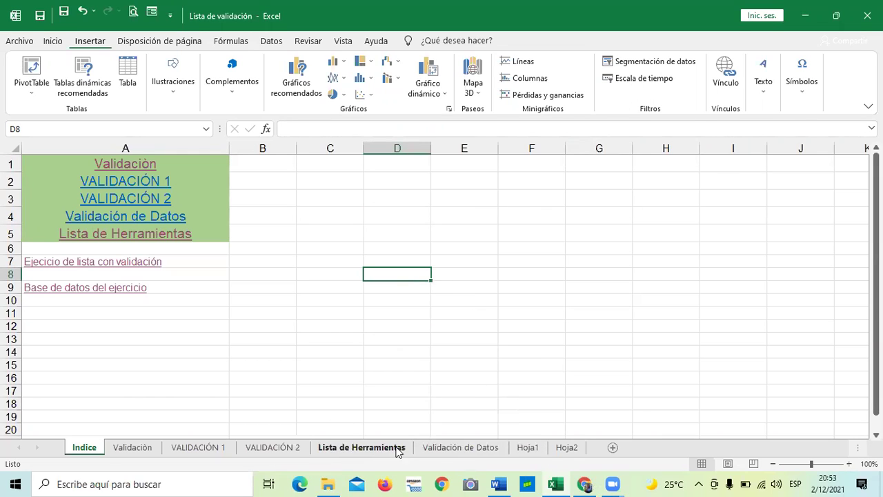
Examine the area below the title on the Validación de Datos sheet and check the Lista de Herramientas sheet
click(460, 447)
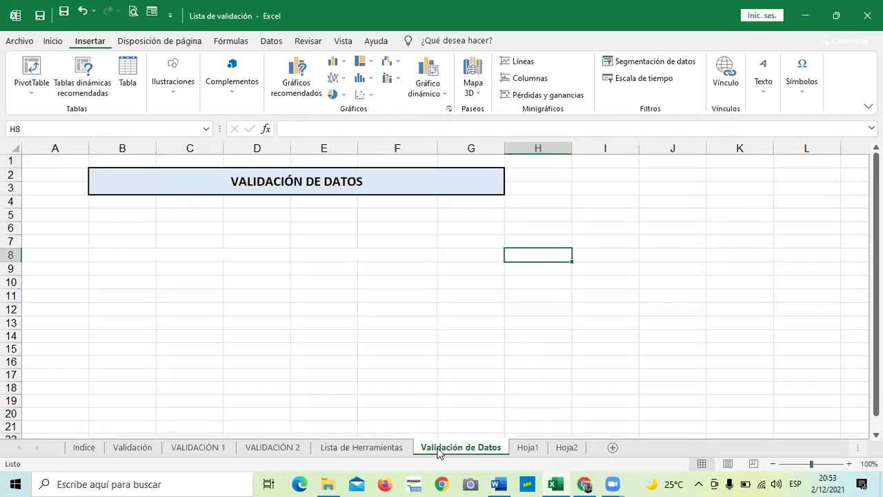
click(274, 273)
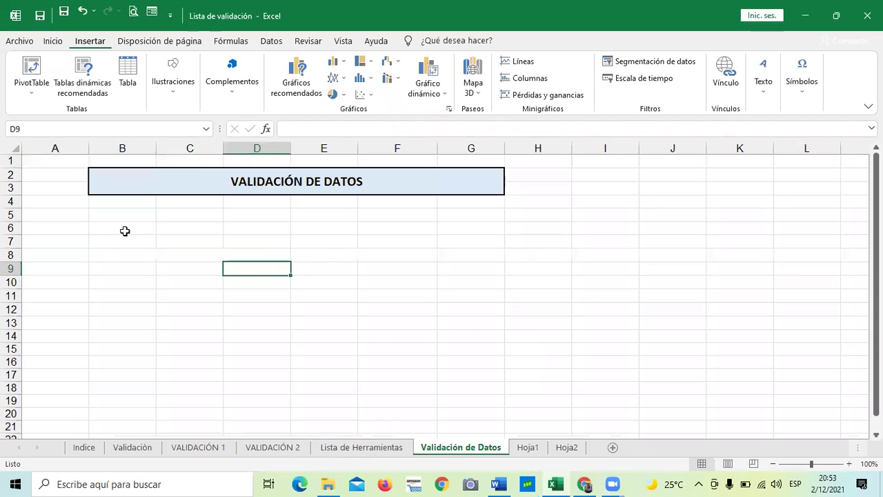
click(71, 212)
click(65, 252)
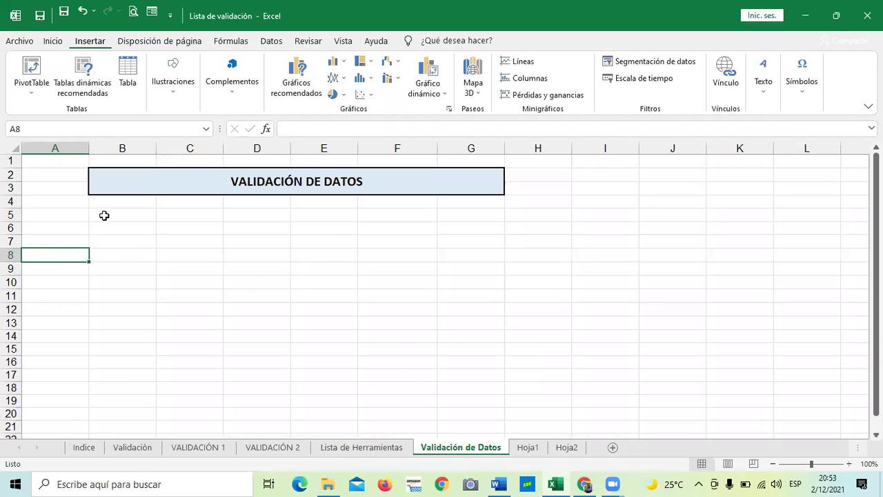
click(102, 214)
click(69, 228)
click(138, 229)
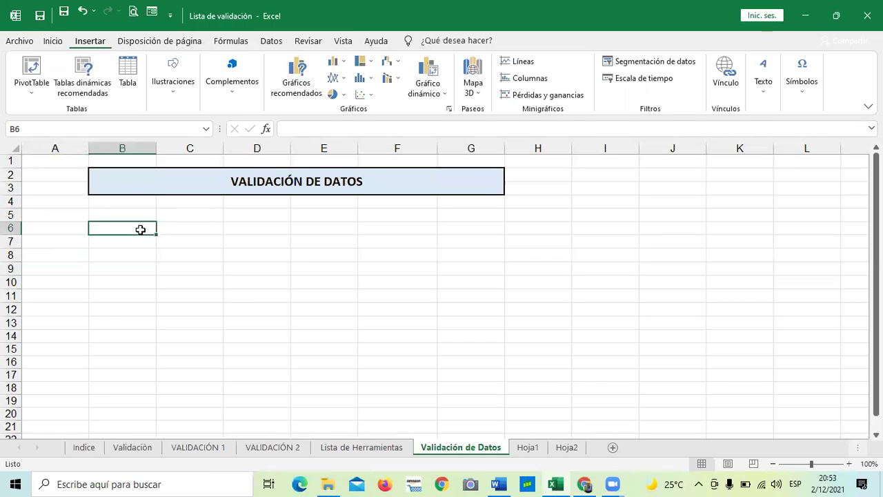
click(67, 246)
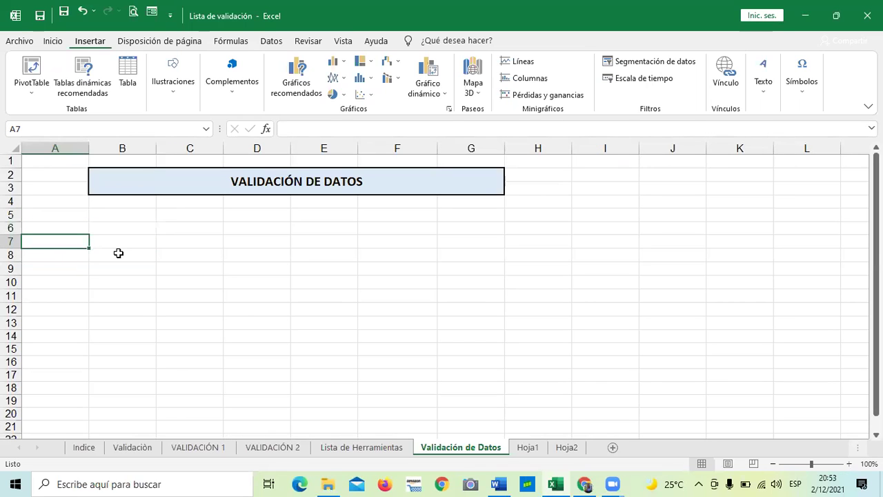
click(119, 253)
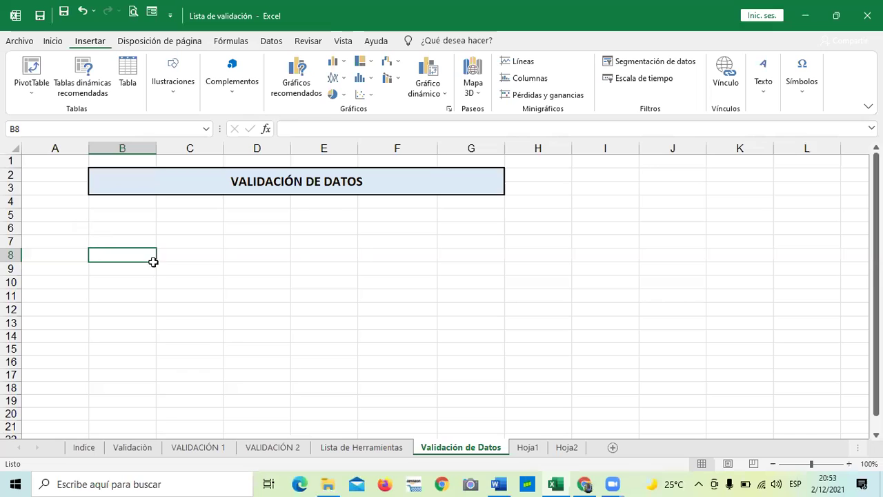
key(Up)
key(Up)
key(Left)
scroll(246, 288, down, 1)
scroll(246, 287, up, 1)
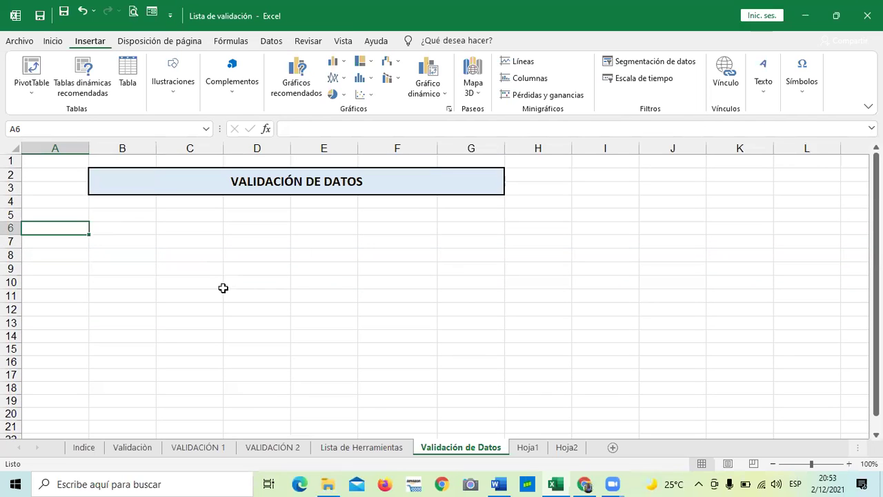
click(351, 448)
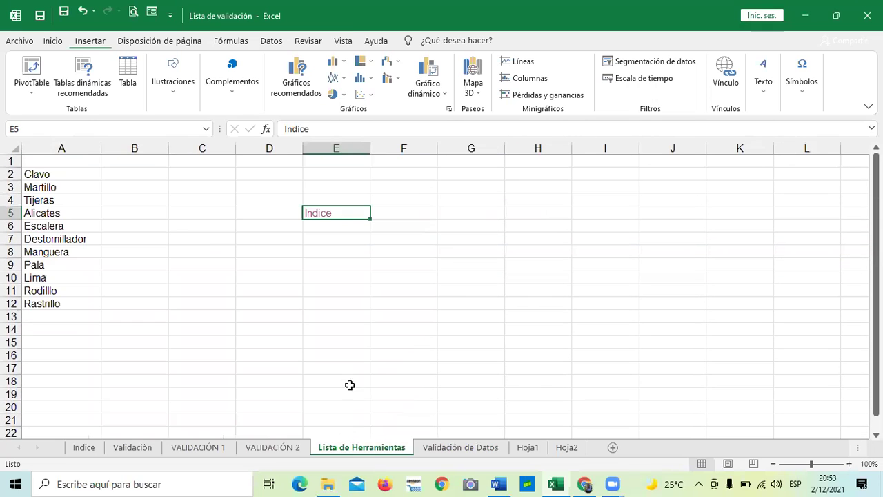
On the Validación de Datos sheet, start a data validation rule for cell B6 with the Personalizada criterion
click(455, 448)
click(195, 293)
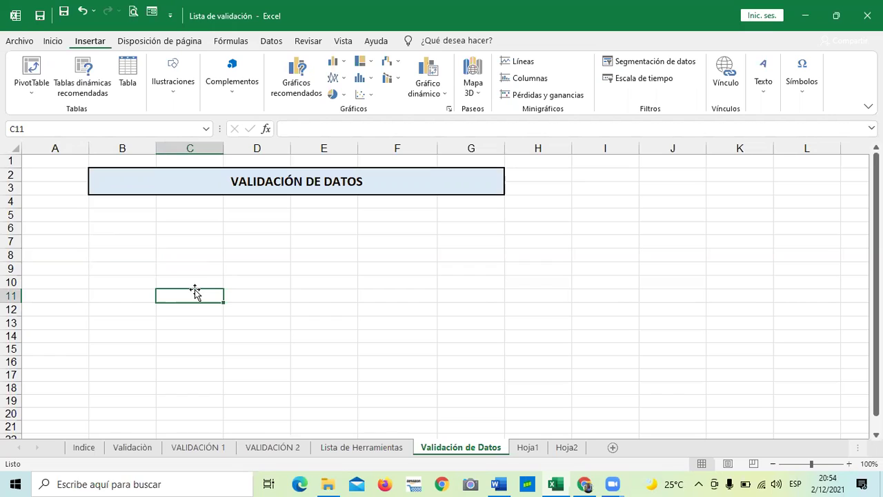
click(189, 242)
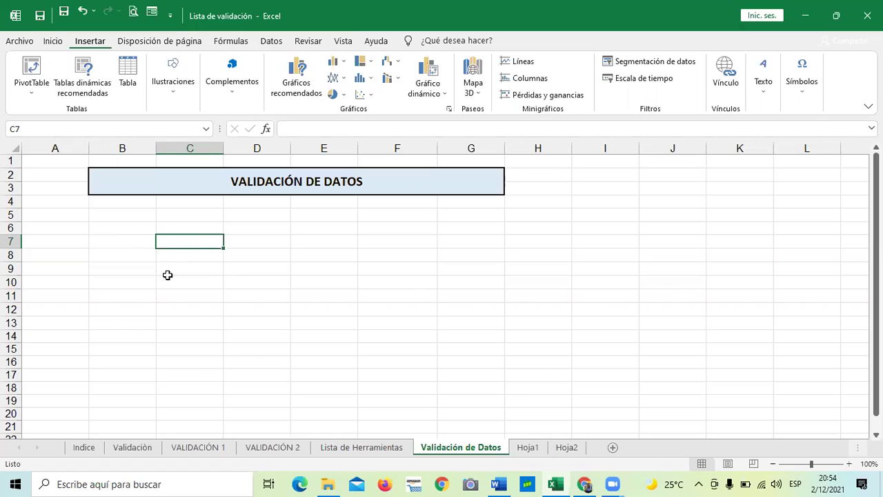
click(119, 228)
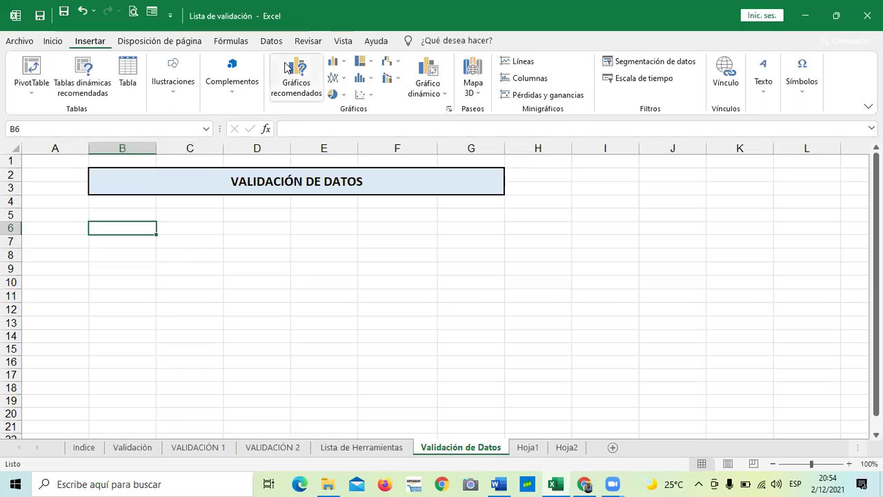
click(271, 41)
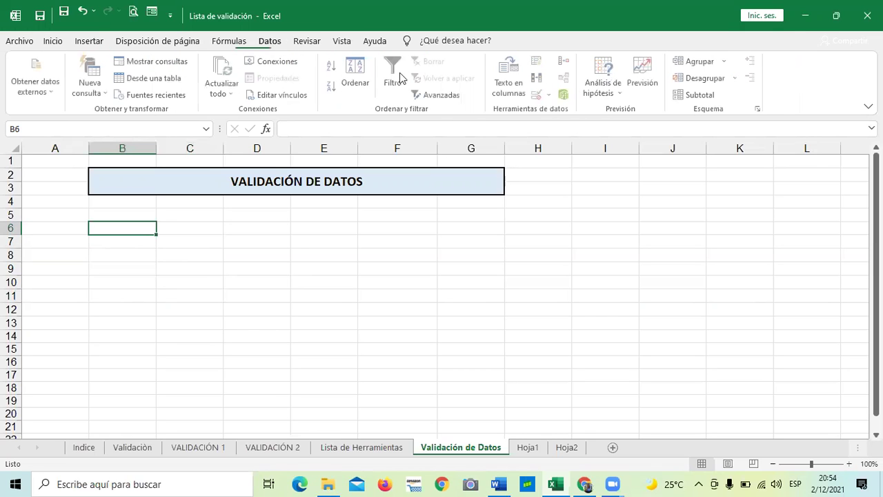
click(541, 94)
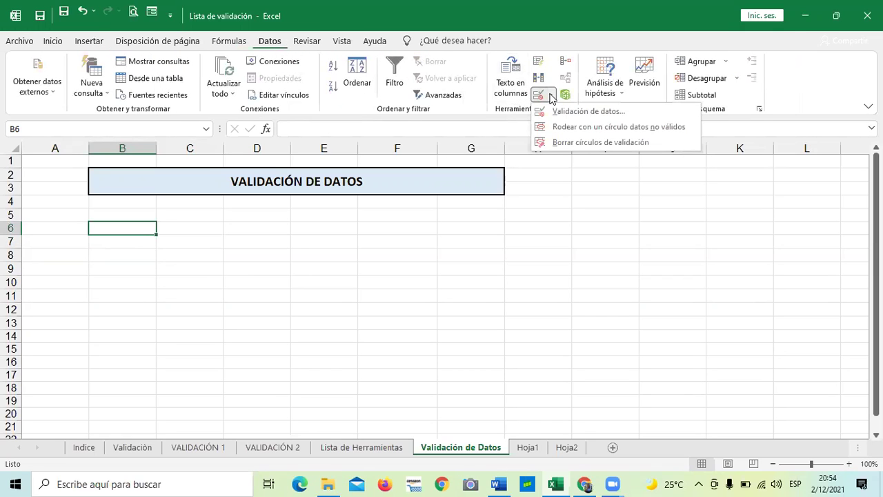
click(568, 111)
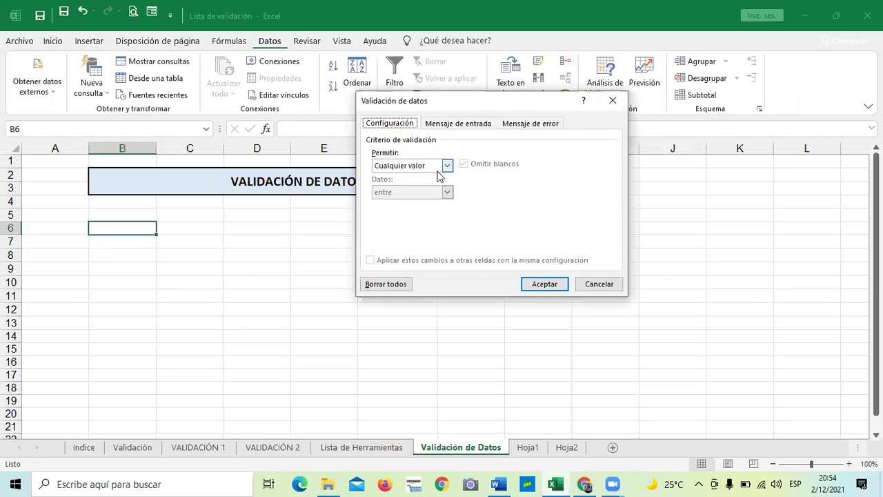
click(447, 167)
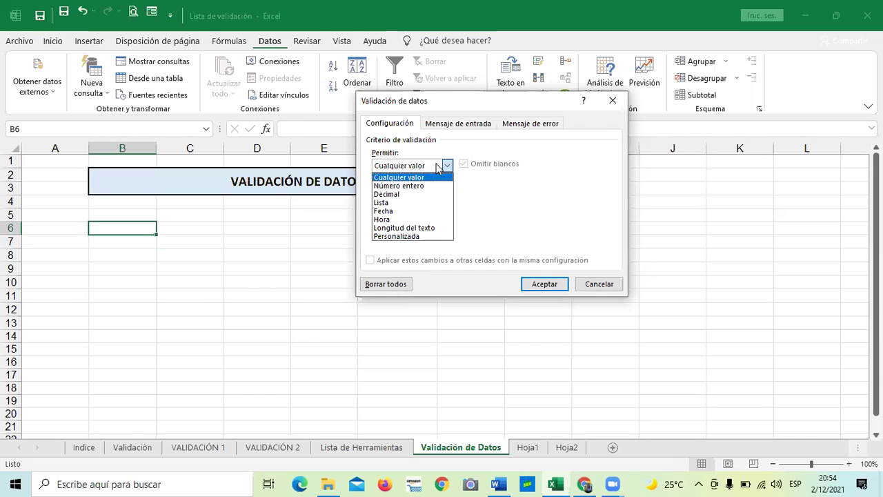
click(384, 237)
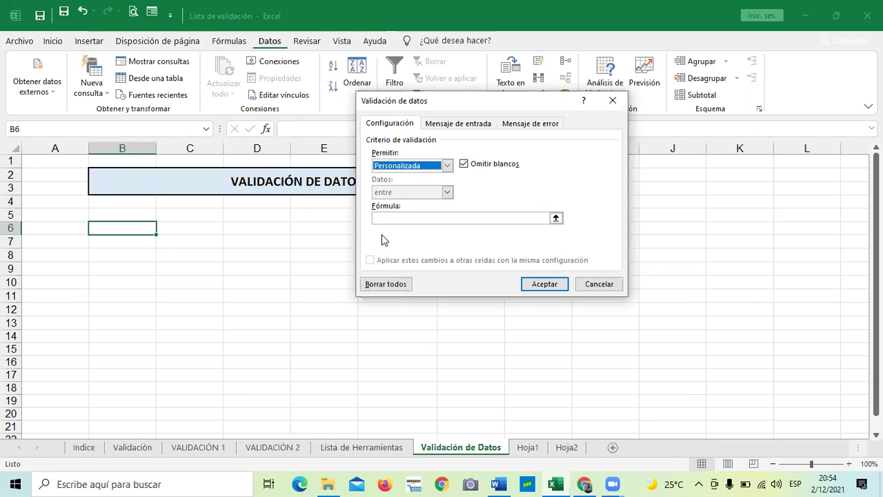
Set the custom validation formula for B6 to =contar.si(B:B;B1)=1 and apply the rule
click(425, 218)
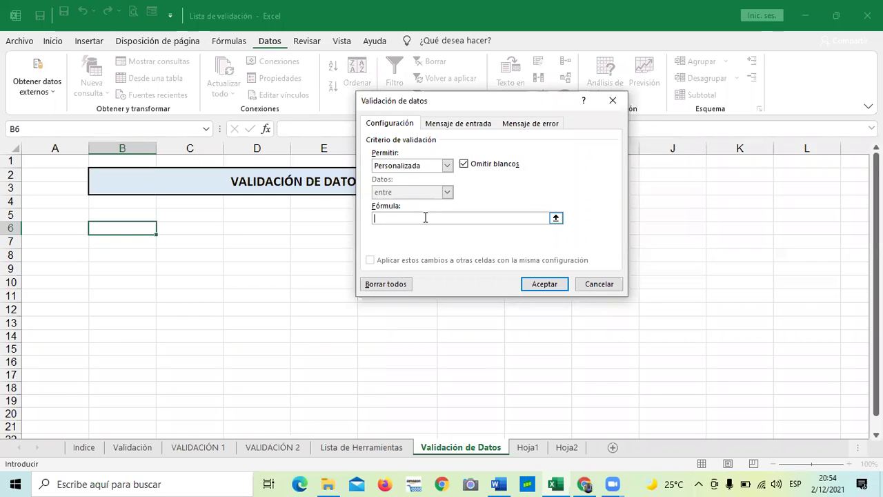
text(=)
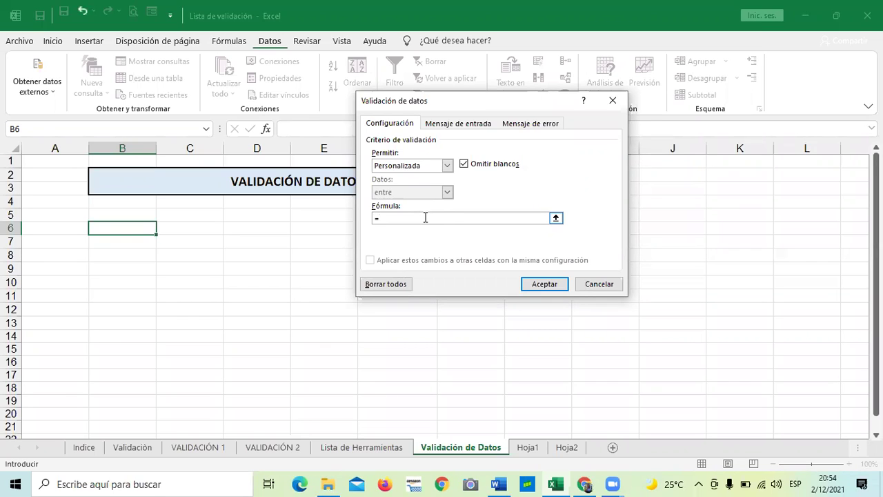
text(contar.si(BBB6)
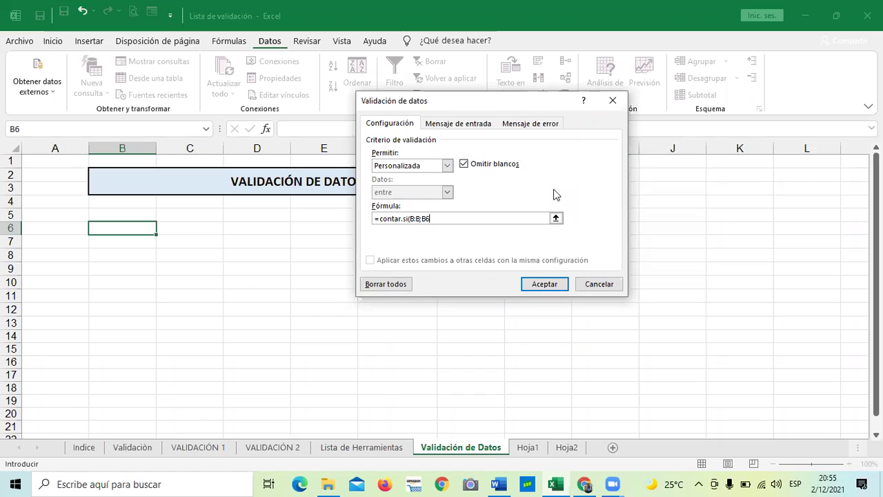
text(==)
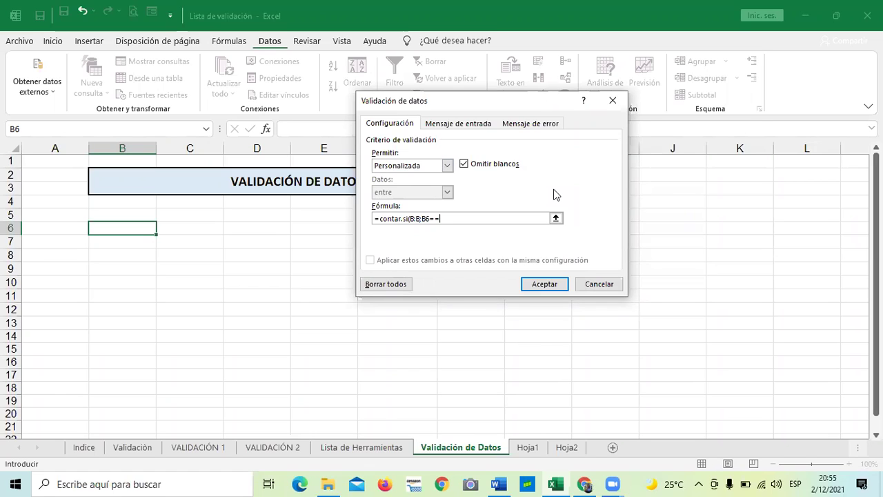
key(BackSpace)
text(1)
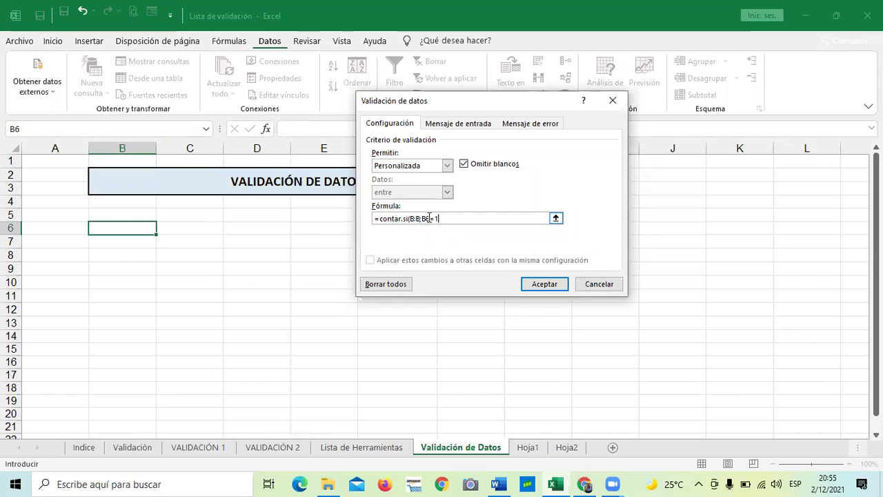
key(Left)
key(Left)
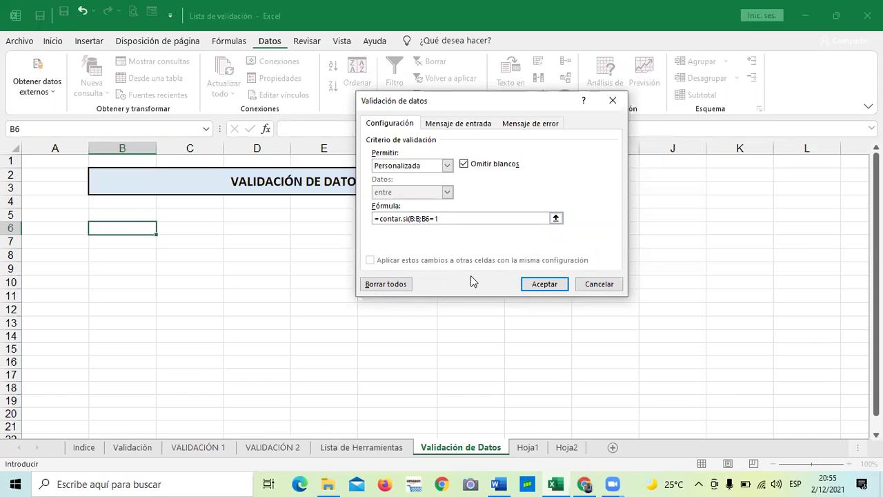
text())
text(1)
click(427, 218)
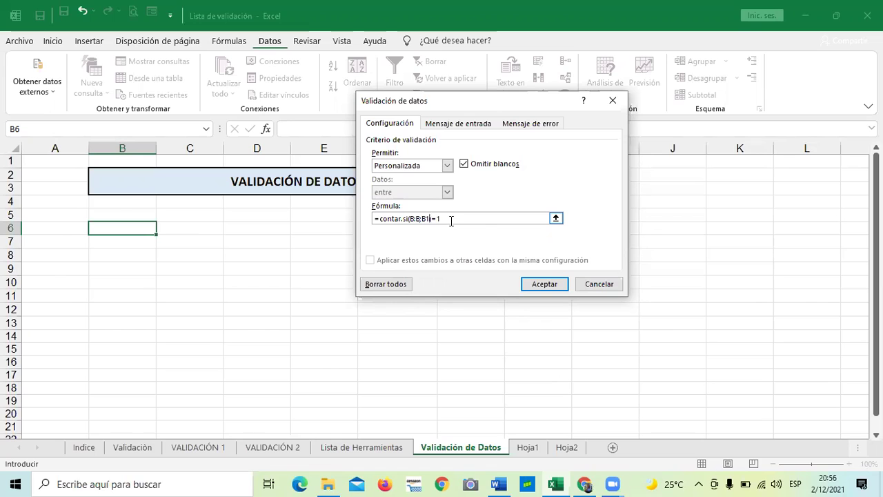
click(549, 284)
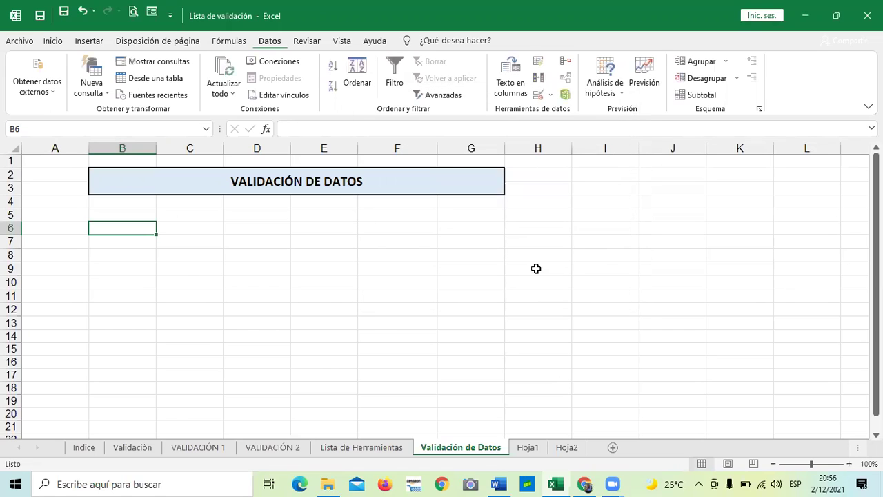
click(536, 268)
click(124, 215)
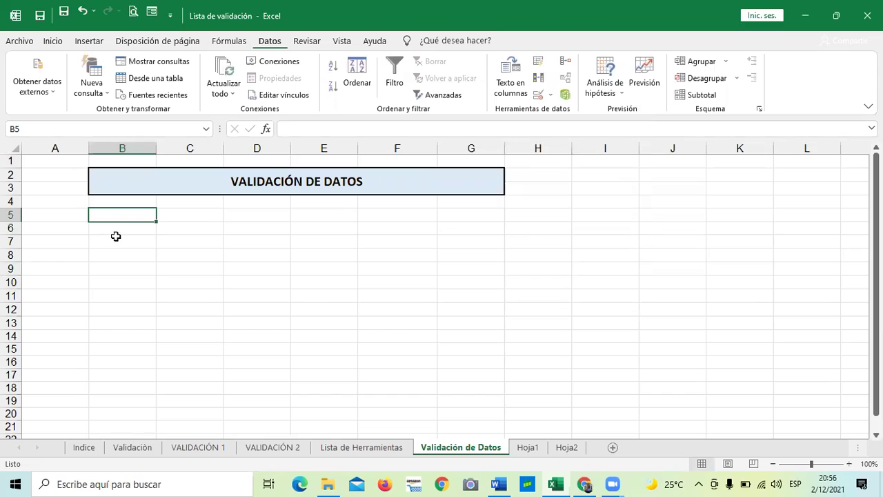
click(121, 228)
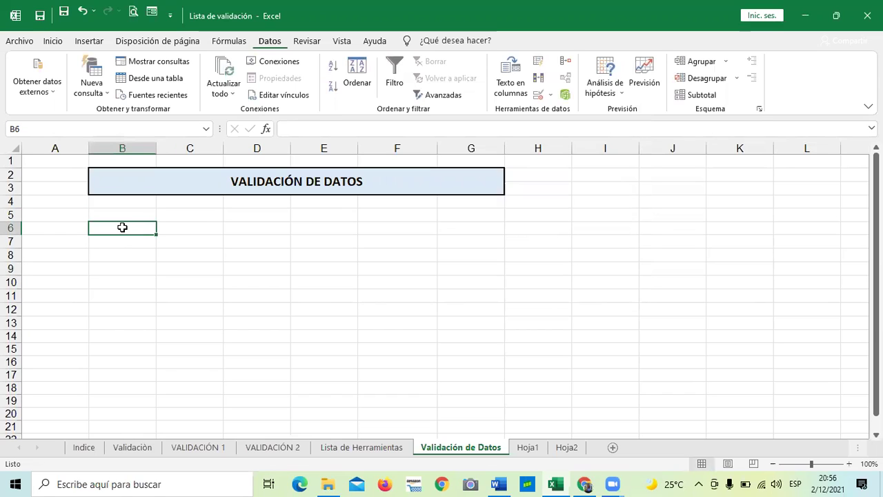
click(253, 299)
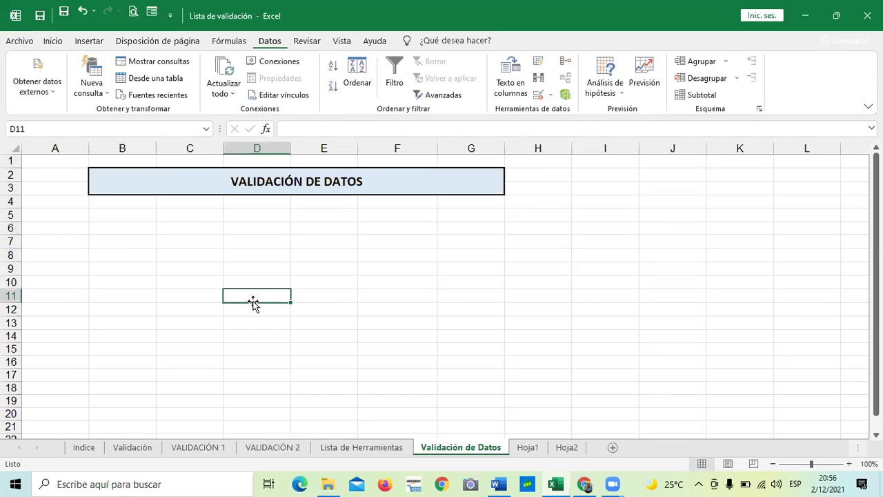
click(115, 243)
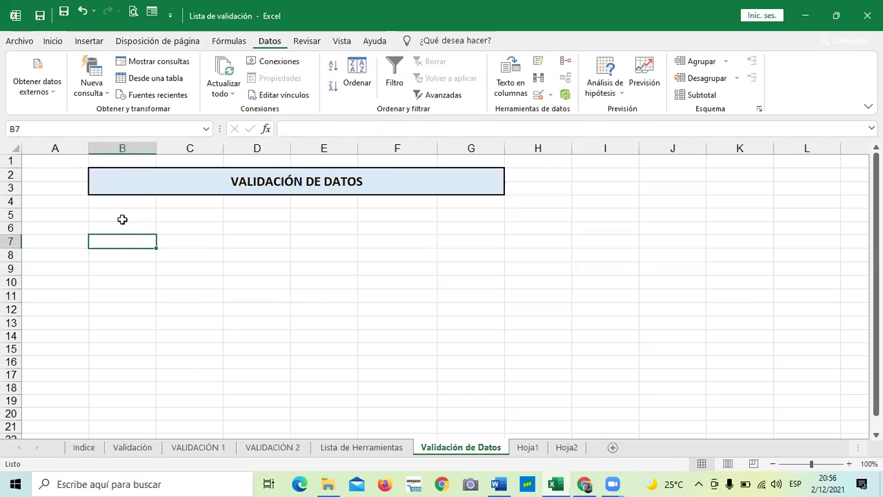
click(321, 334)
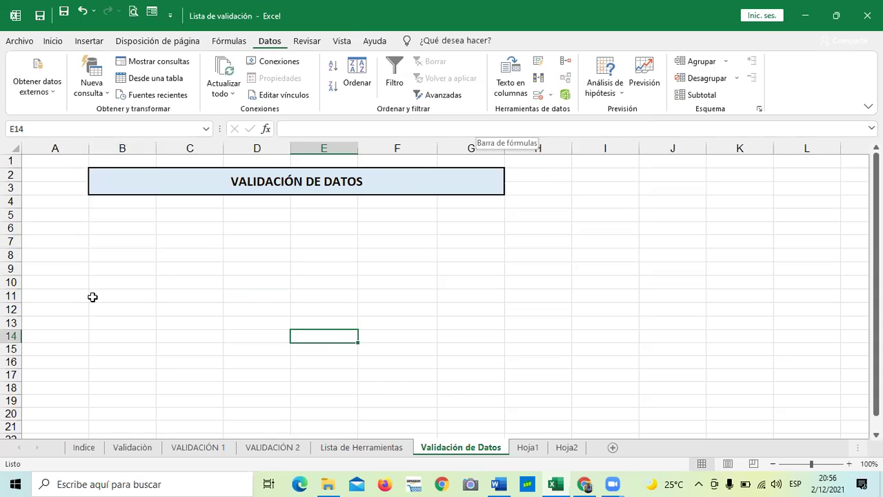
Open data validation for the whole of column B and extend the existing rule to all its cells
click(123, 148)
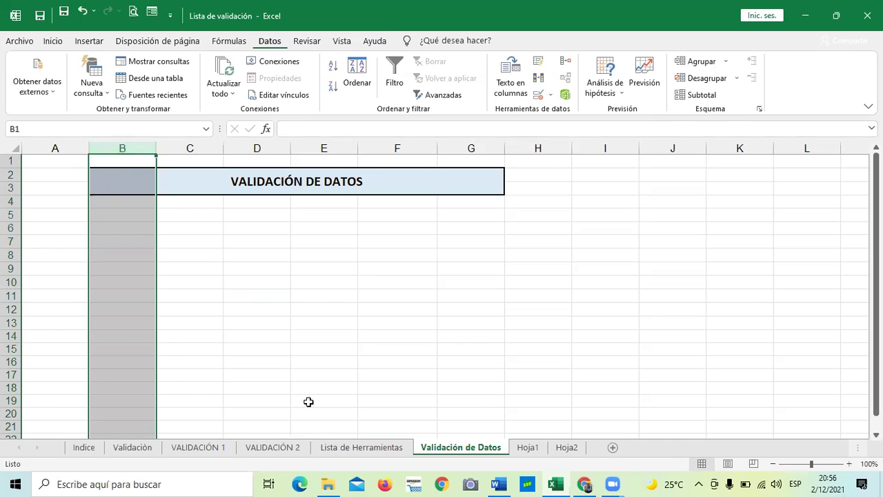
click(550, 95)
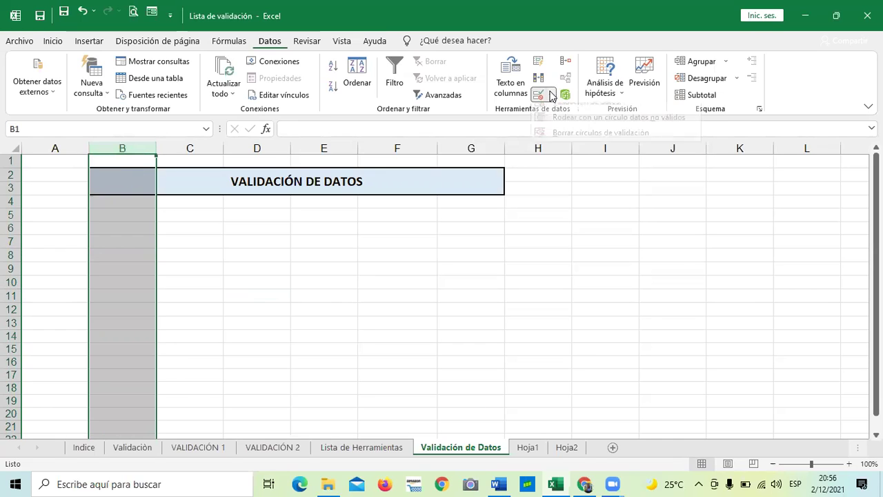
click(557, 113)
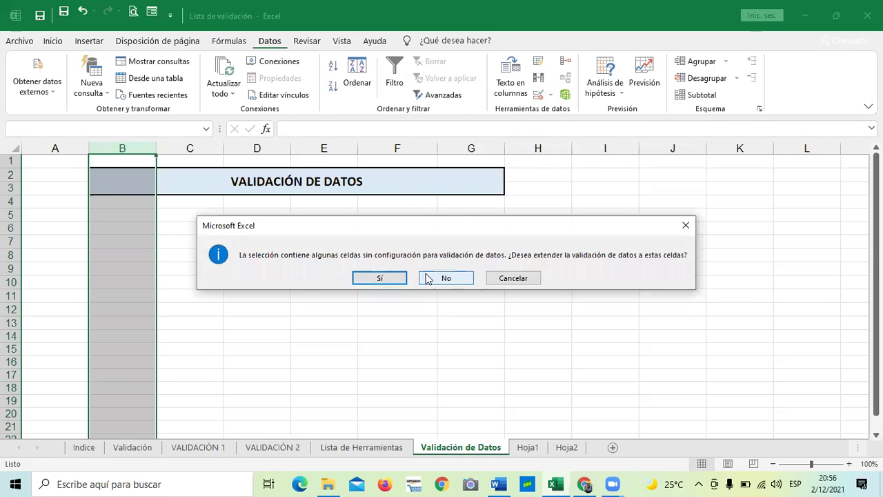
click(391, 279)
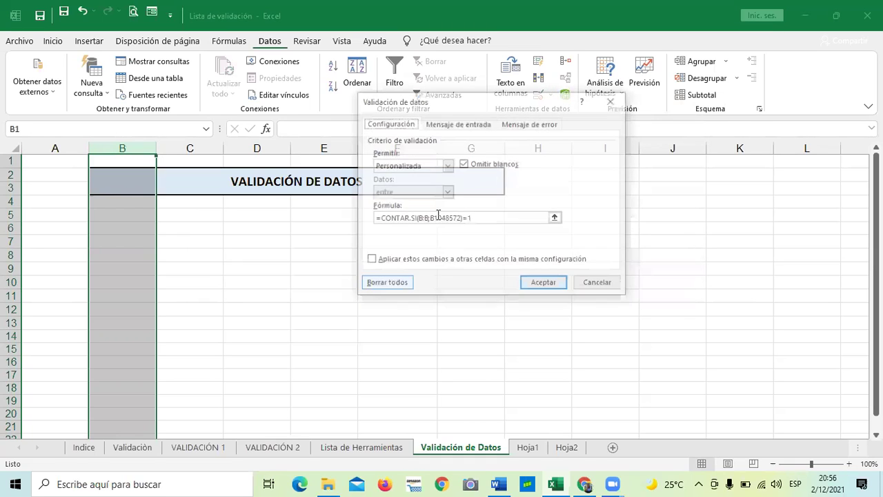
Correct column B's validation formula to =CONTAR.SI(B:B;B1)=1 and apply the rule
click(493, 218)
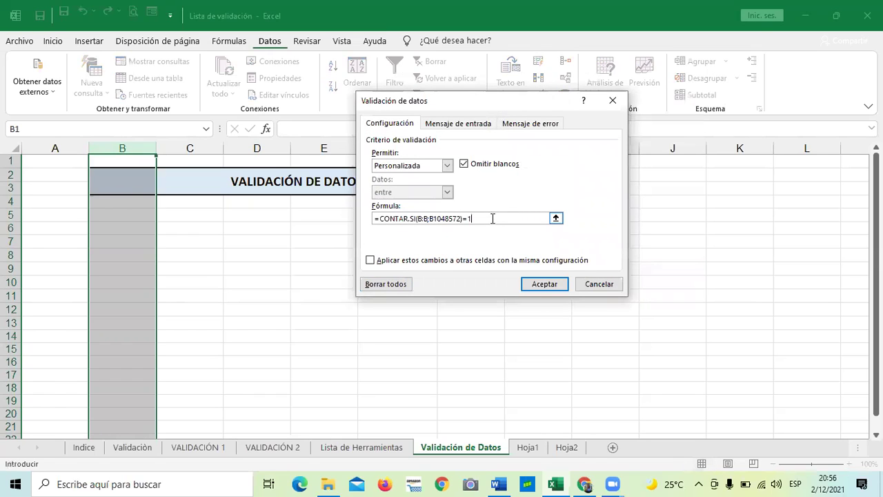
key(BackSpace)
key(BackSpace)
key(BackSpace)
key(BackSpace)
key(BackSpace)
key(BackSpace)
key(BackSpace)
key(BackSpace)
key(BackSpace)
text()=1)
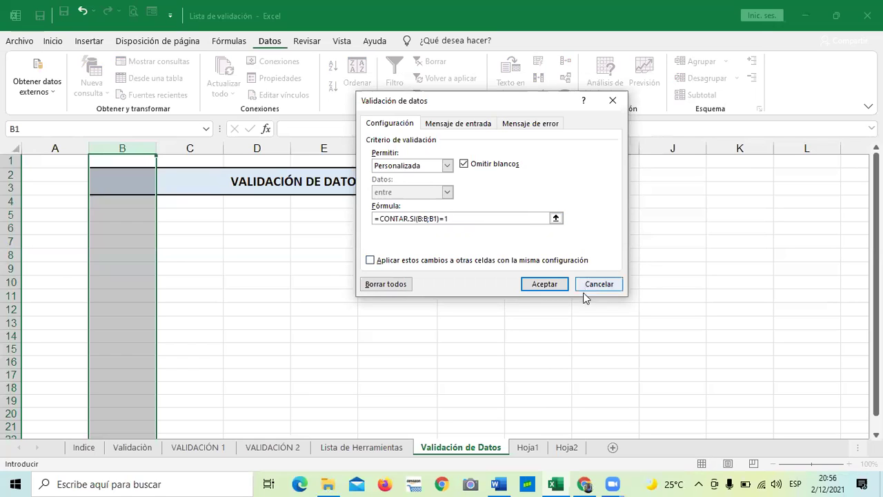
click(546, 283)
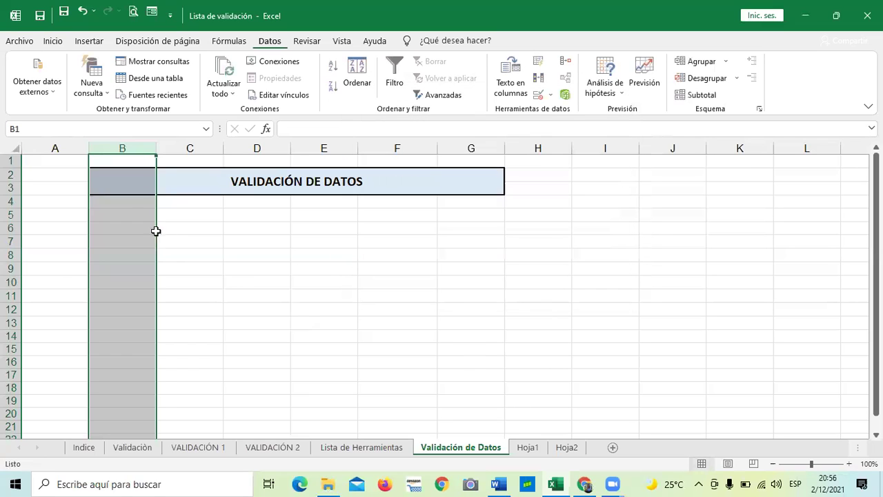
Enter 20 in B5 and try the duplicate value 20 in B6 to test the rule
click(119, 218)
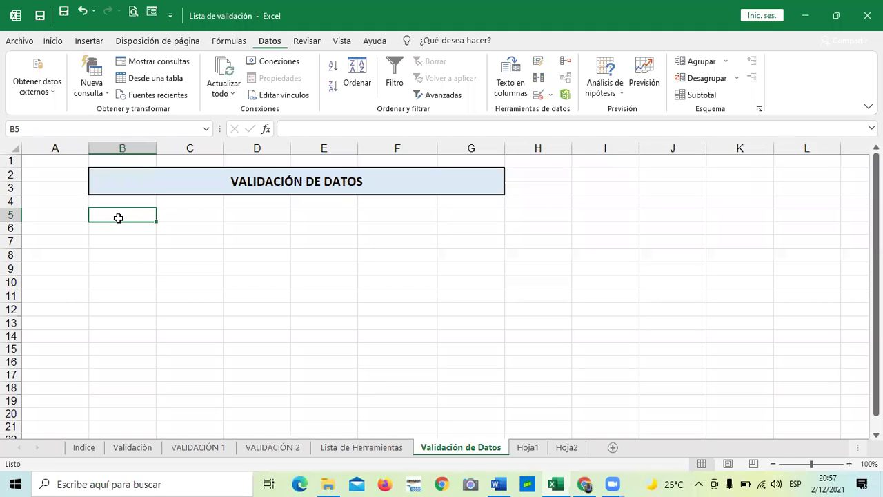
text(20)
key(Return)
text(20)
key(Return)
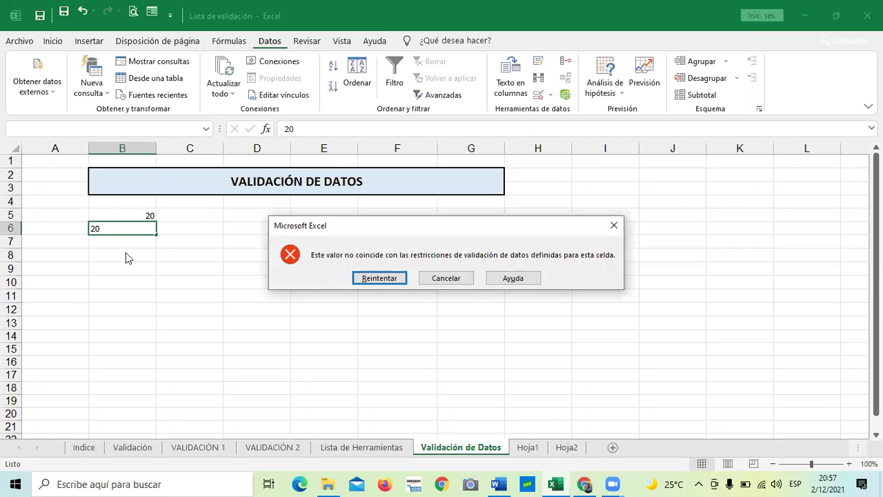
Retry the B6 entry with 10, and fill B7 to B9 with 30, 40 and 50
click(379, 278)
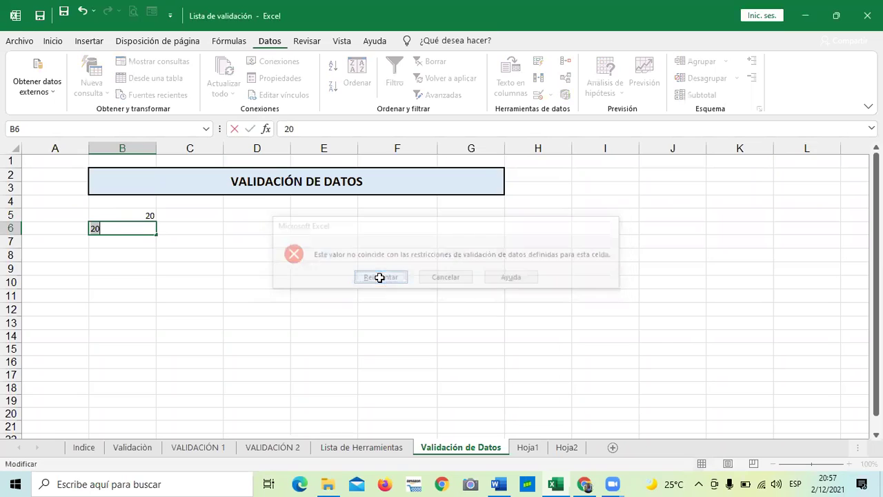
key(BackSpace)
text(10)
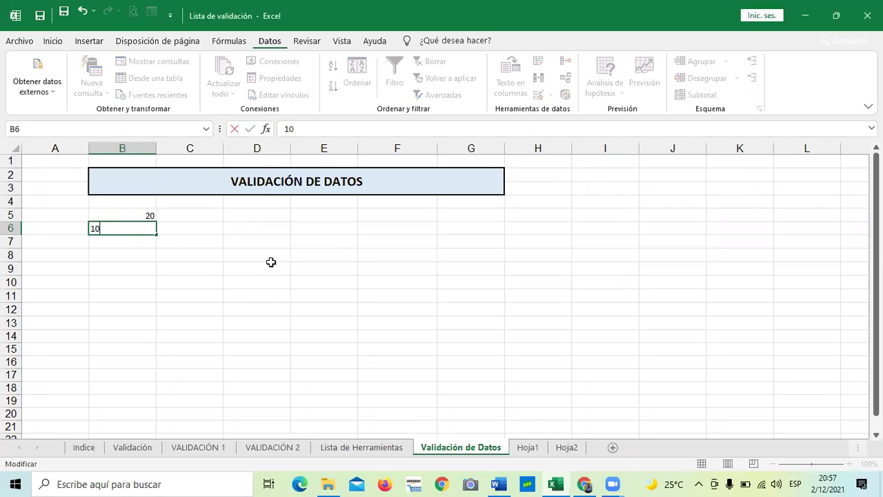
key(Return)
text(30)
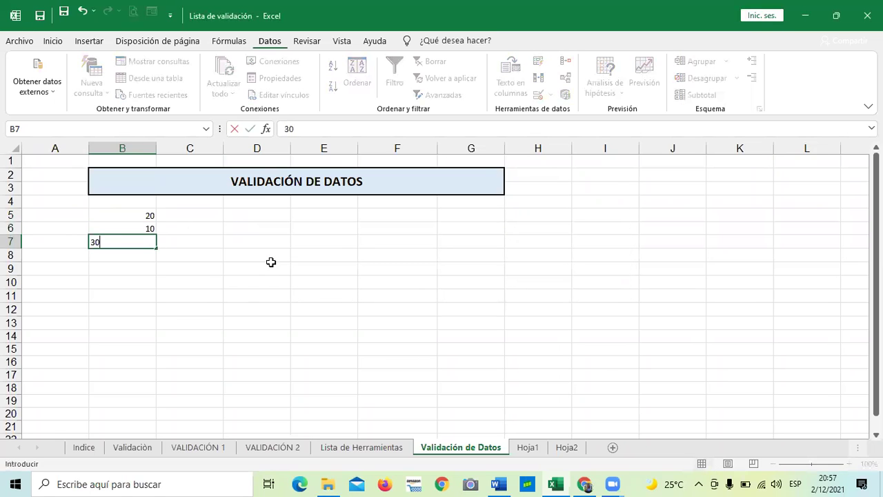
key(Return)
text(40)
key(Return)
text(50)
key(Return)
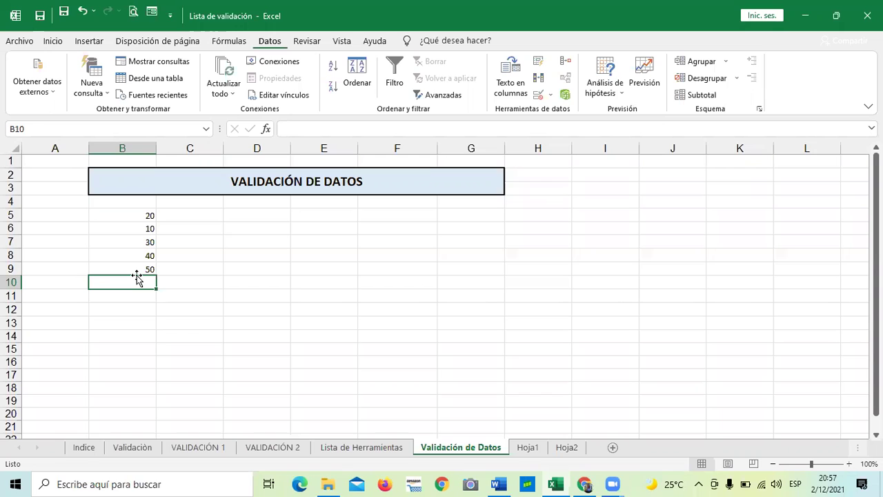
Try the duplicate value 20 in B10 and discard the entry
text(20)
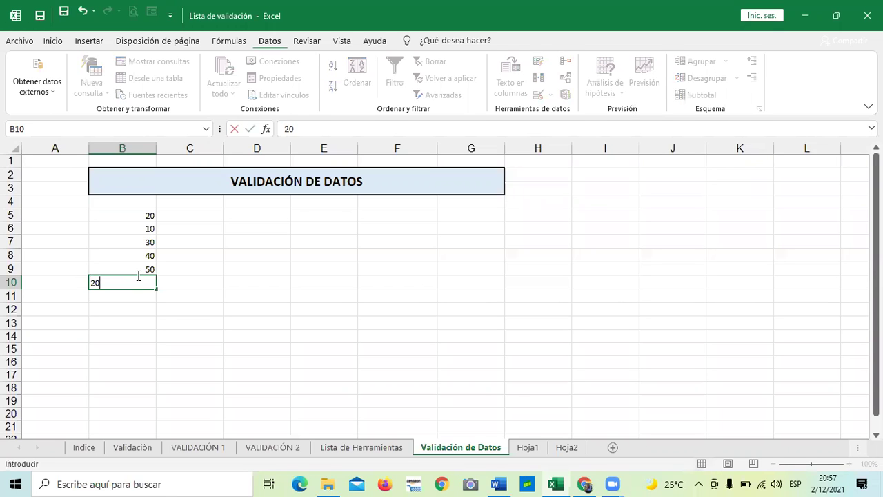
key(Return)
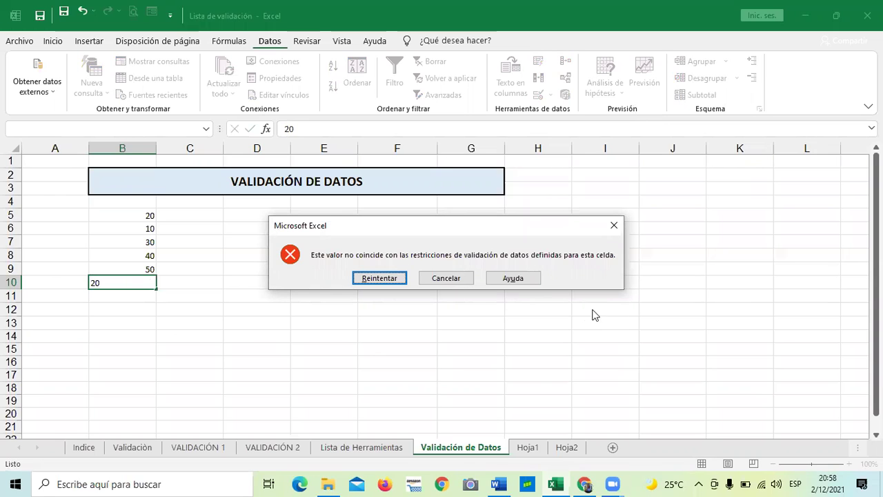
click(455, 278)
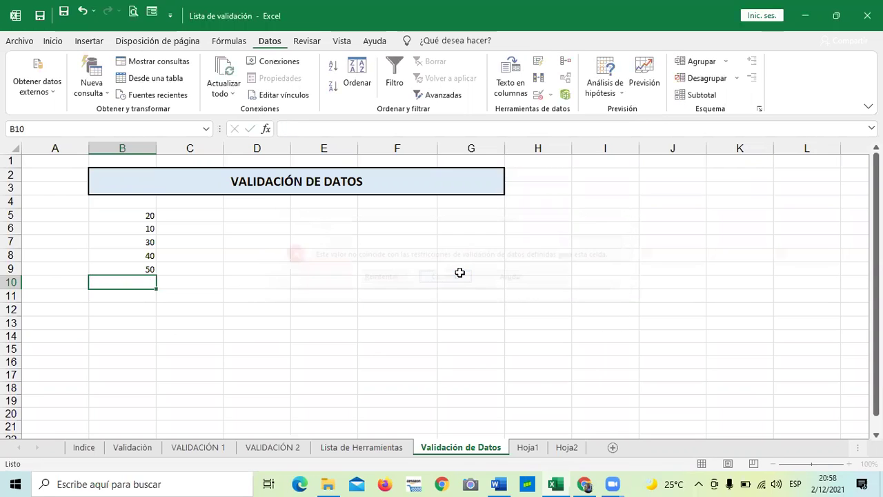
click(297, 295)
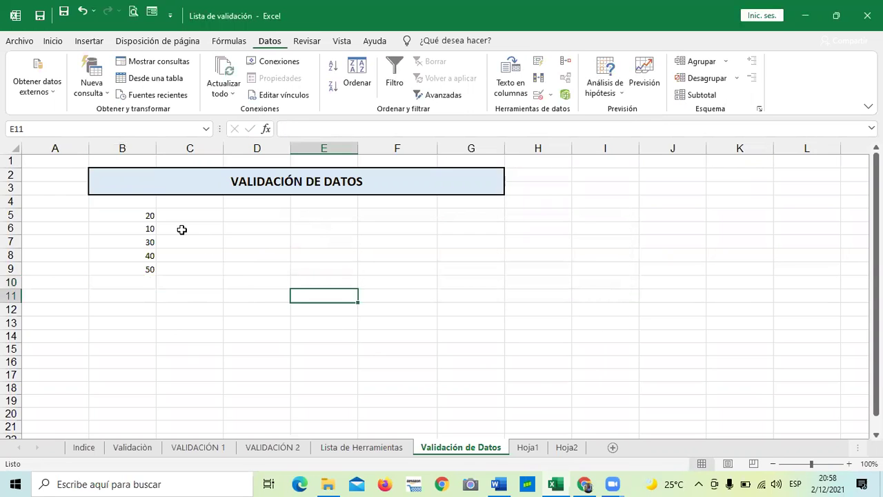
click(140, 147)
click(269, 297)
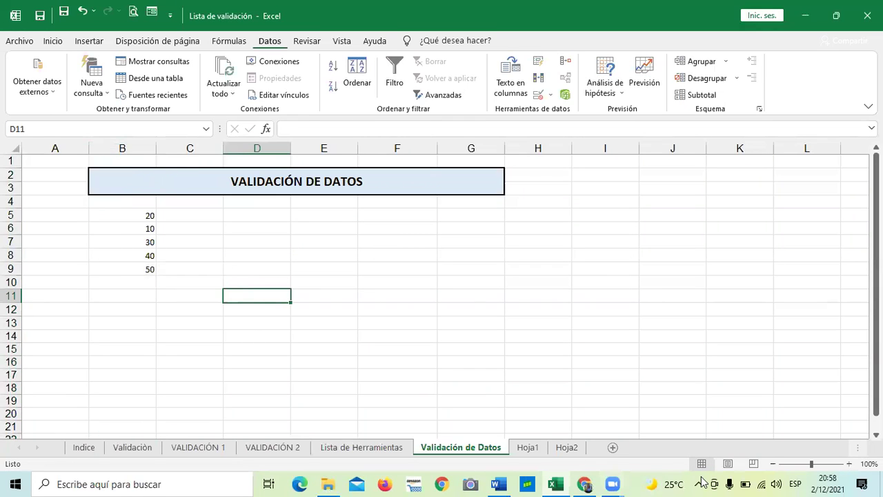
click(563, 305)
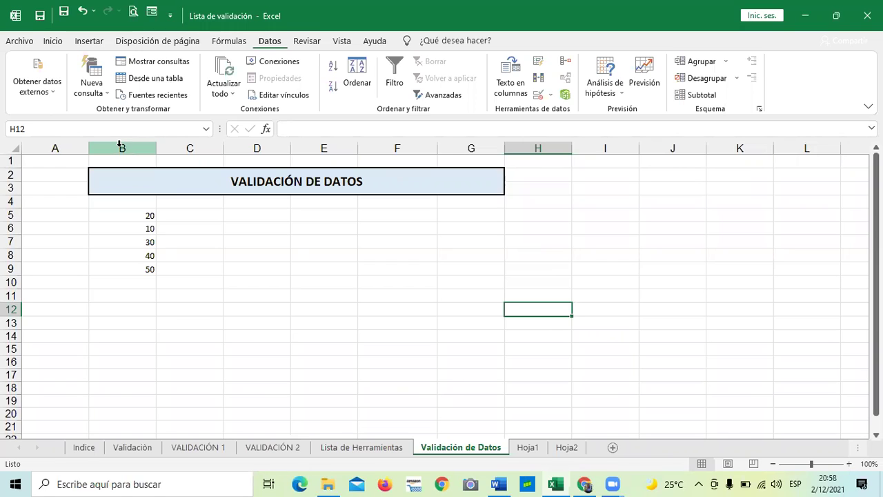
click(396, 285)
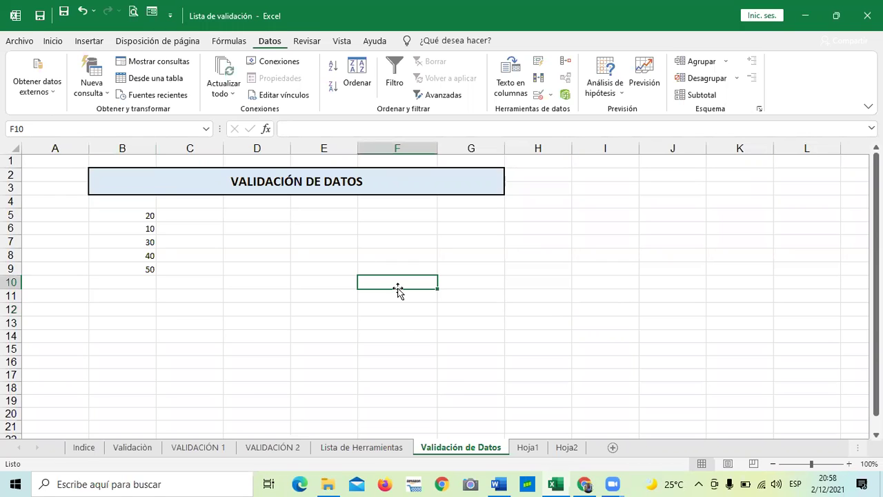
Start a data validation rule of type Personalizada for the whole of column F
click(393, 143)
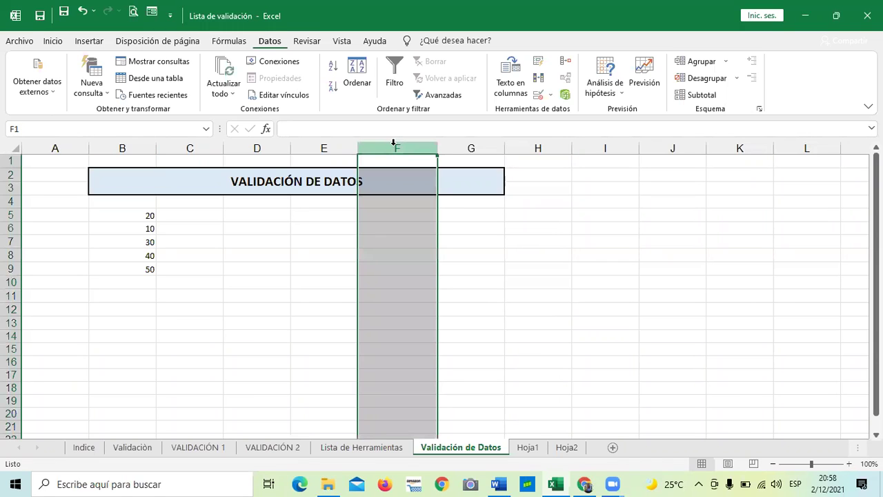
click(540, 95)
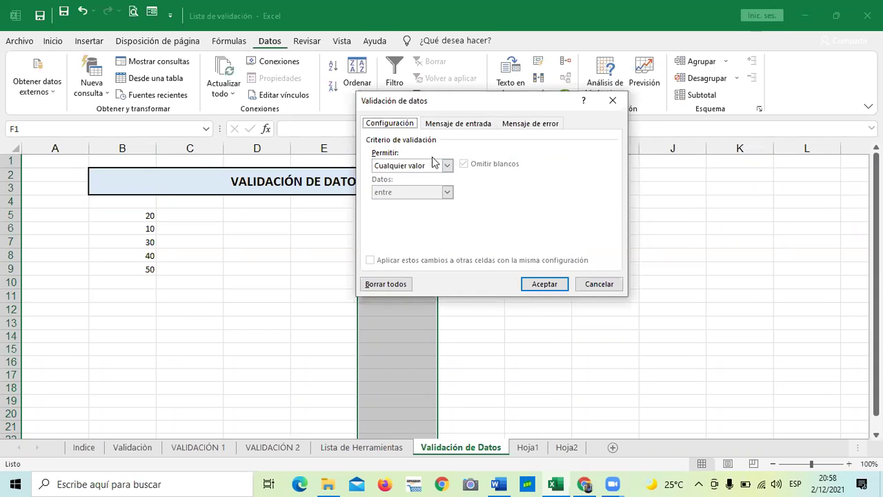
click(448, 165)
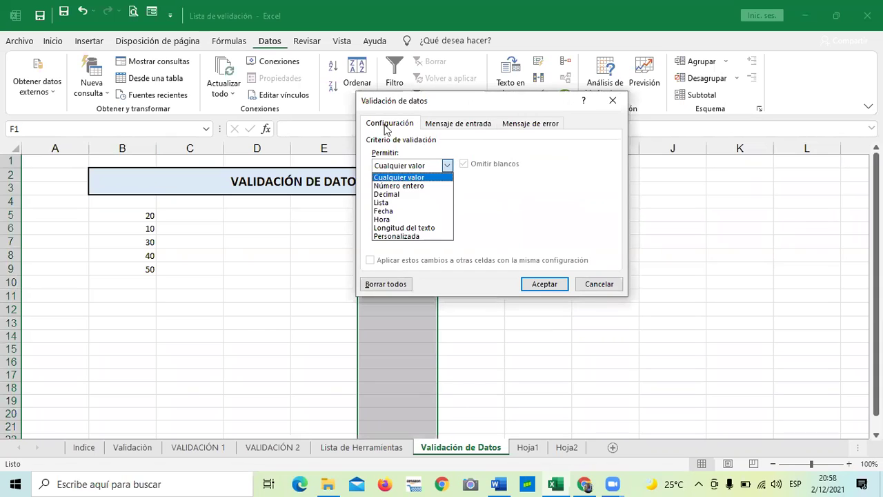
click(419, 236)
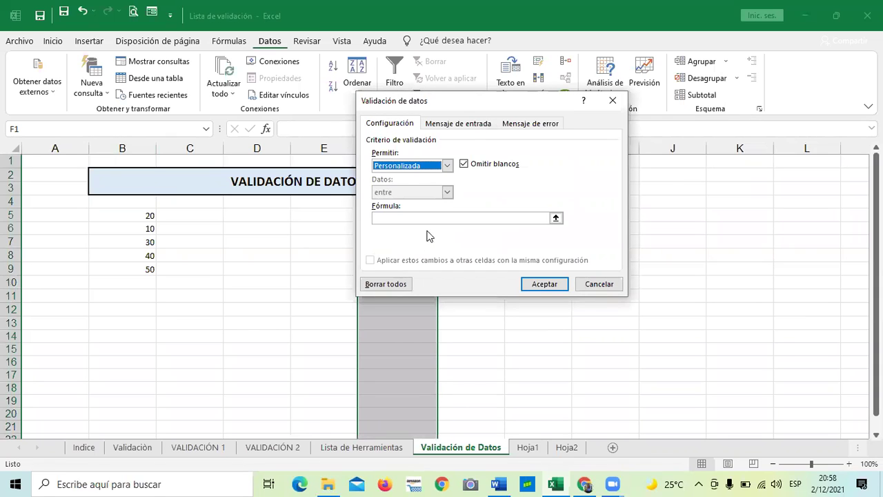
Set column F's validation formula to =contar.si(F:F;F1)=1 and apply the rule
click(513, 217)
text(=)
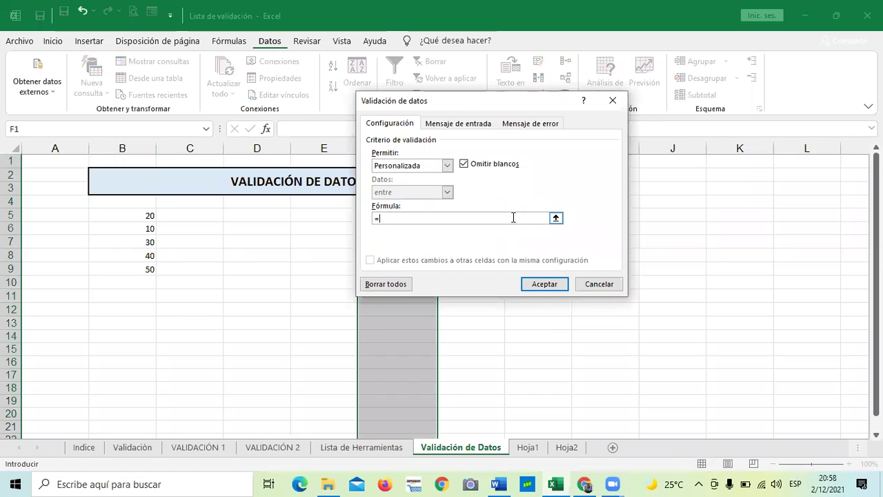
text(contar.si)
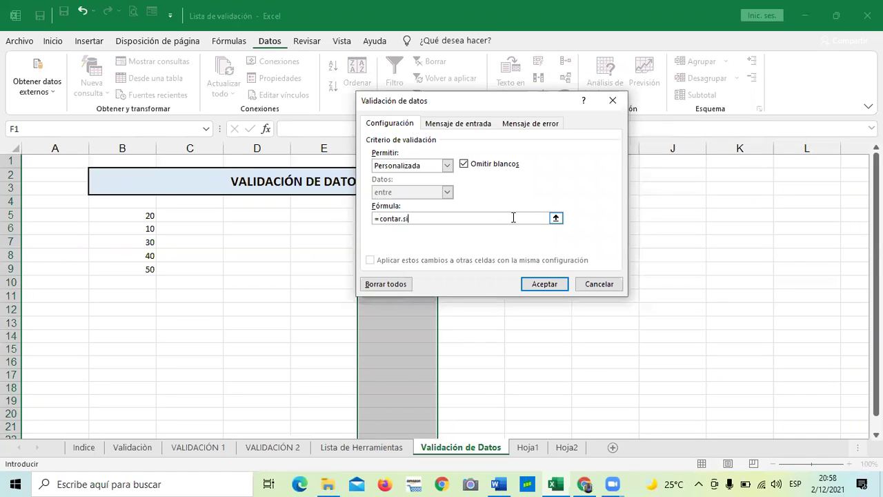
text(()
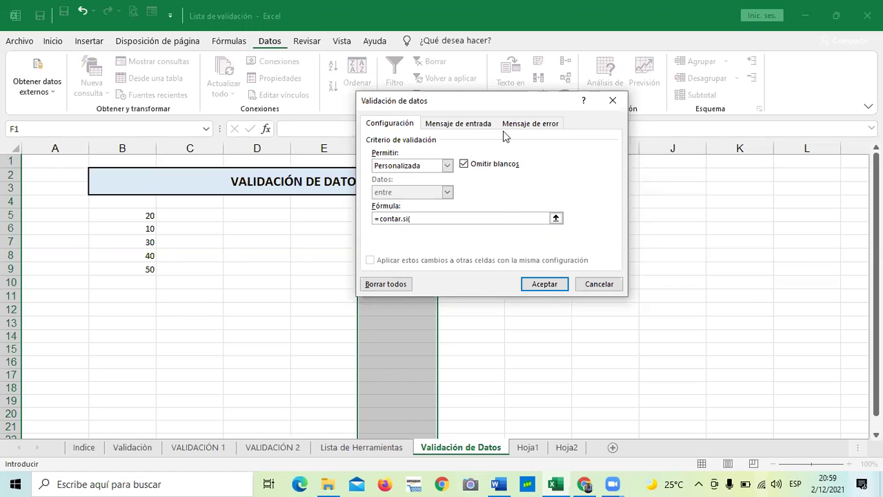
drag(497, 101, 548, 168)
text(F)
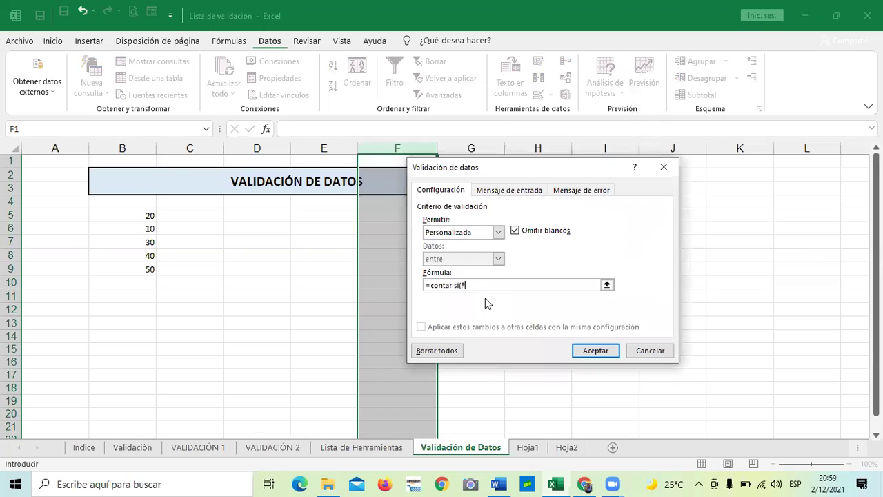
text(:F)
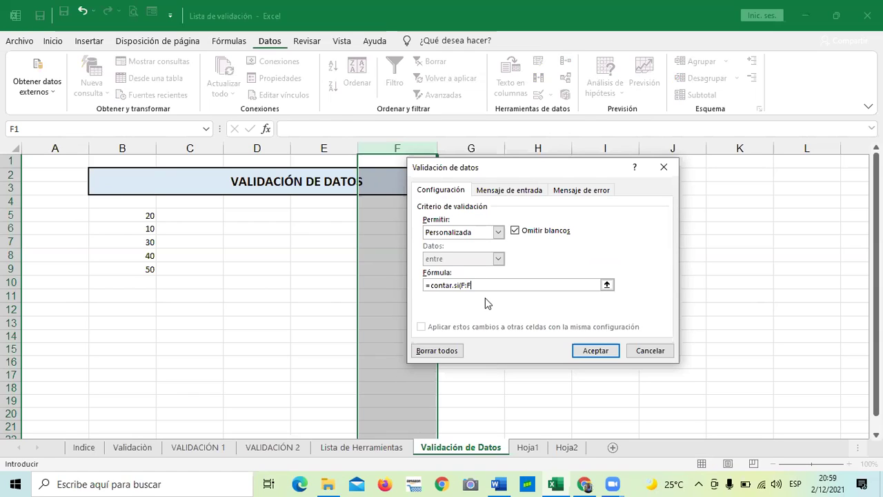
text(;)
click(326, 71)
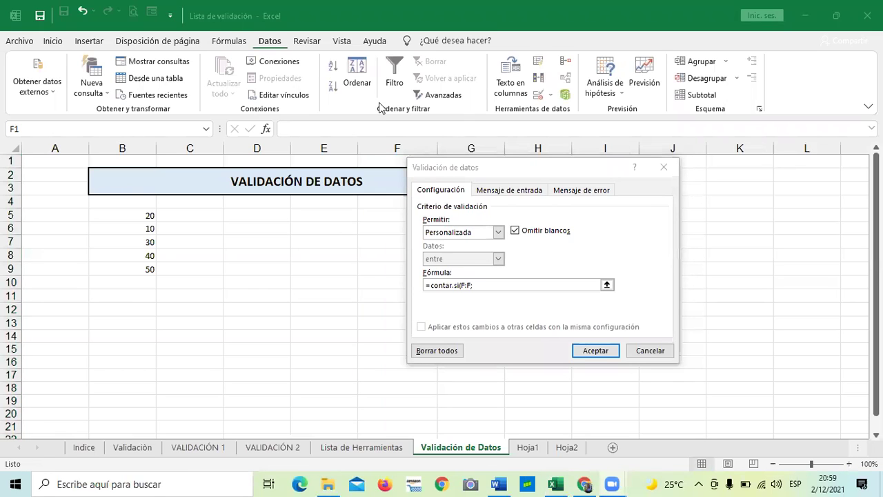
click(494, 285)
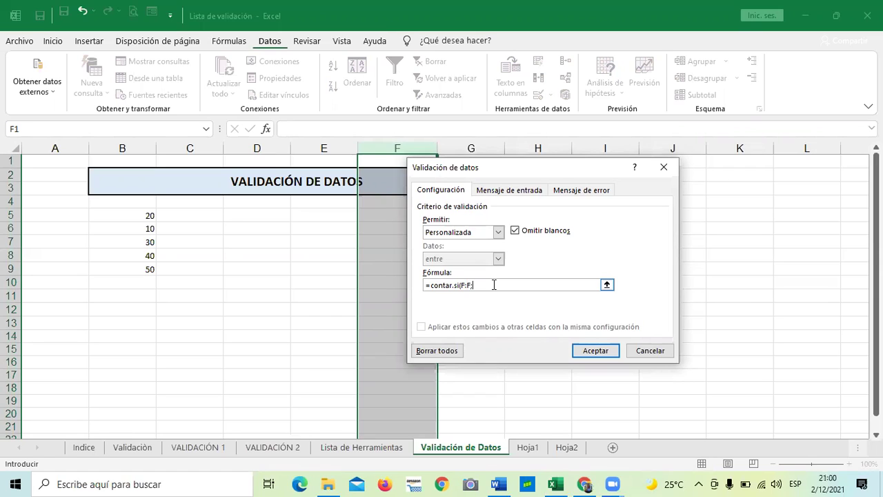
text(f)
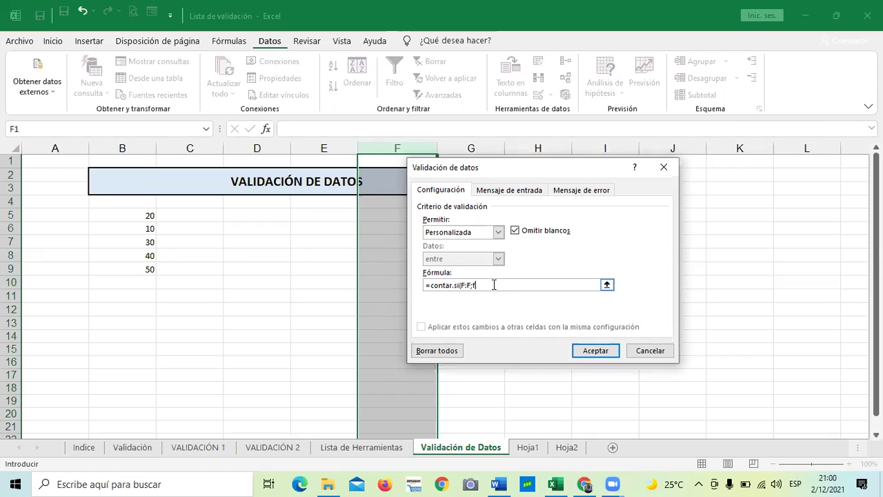
key(BackSpace)
text(F)
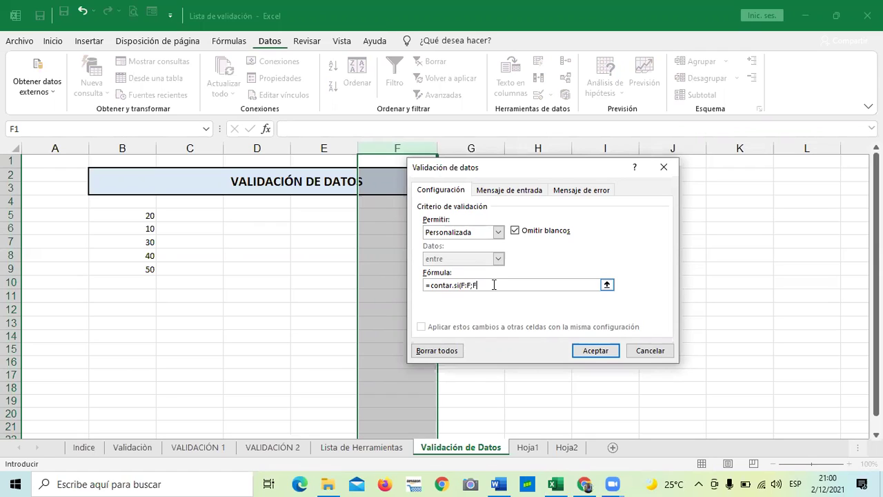
text(1)=1)
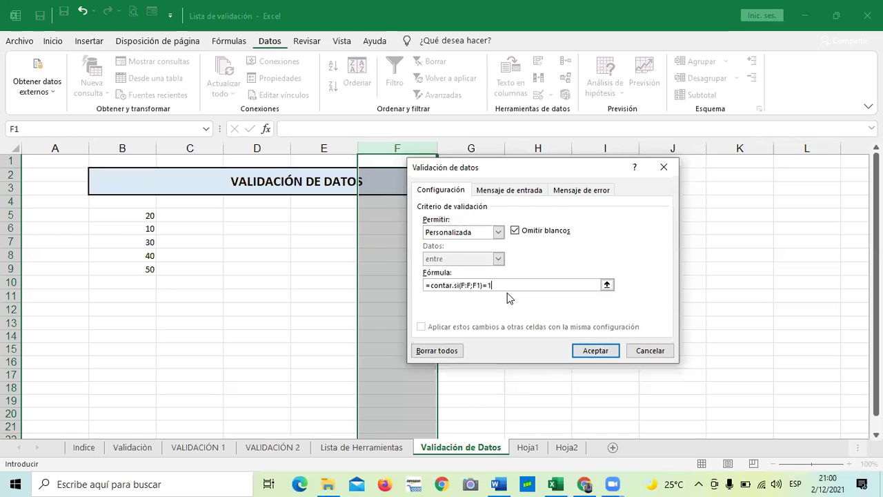
click(598, 348)
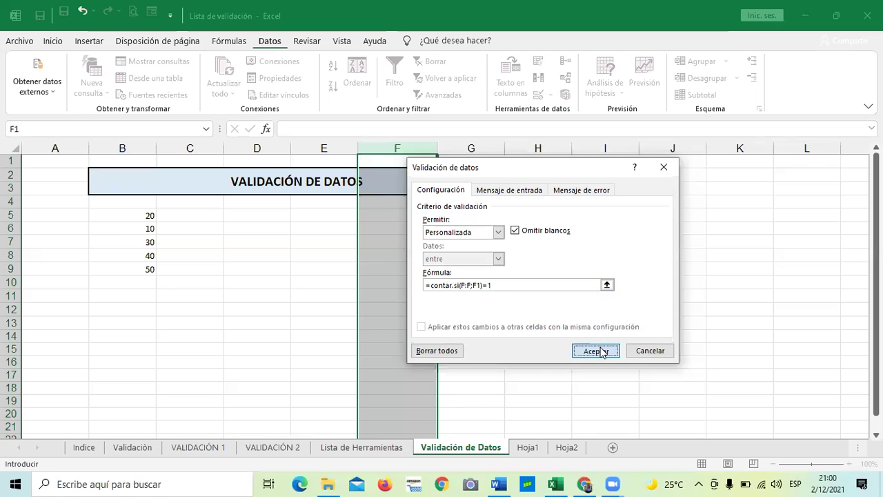
Fill cells F6 to F12 with the consecutive values 1 to 7
click(400, 229)
text(1)
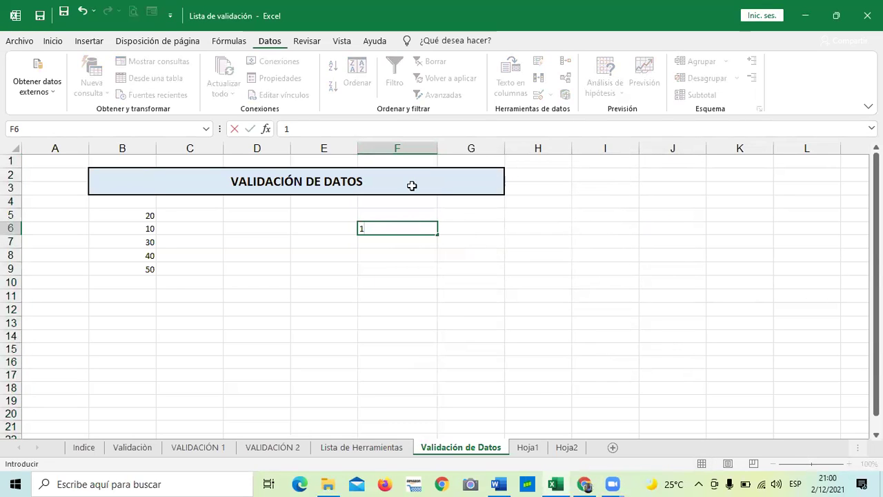
key(Return)
text(2)
key(Return)
text(3)
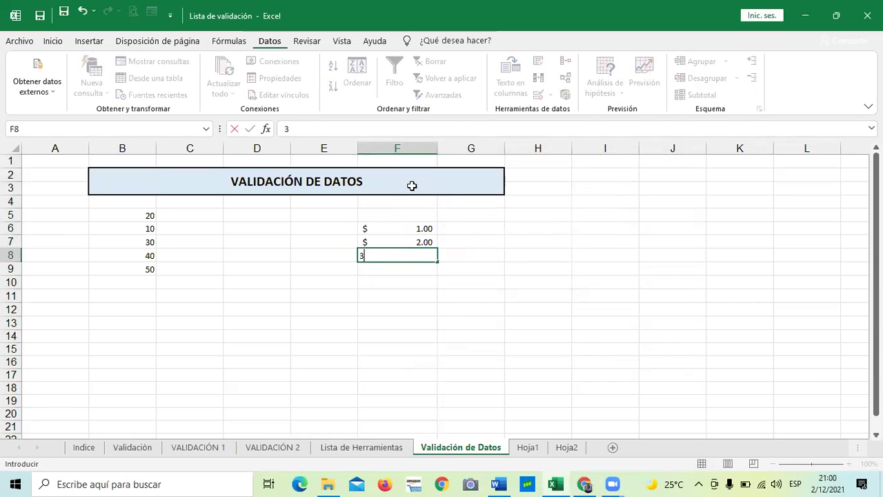
key(Return)
text(4)
key(Return)
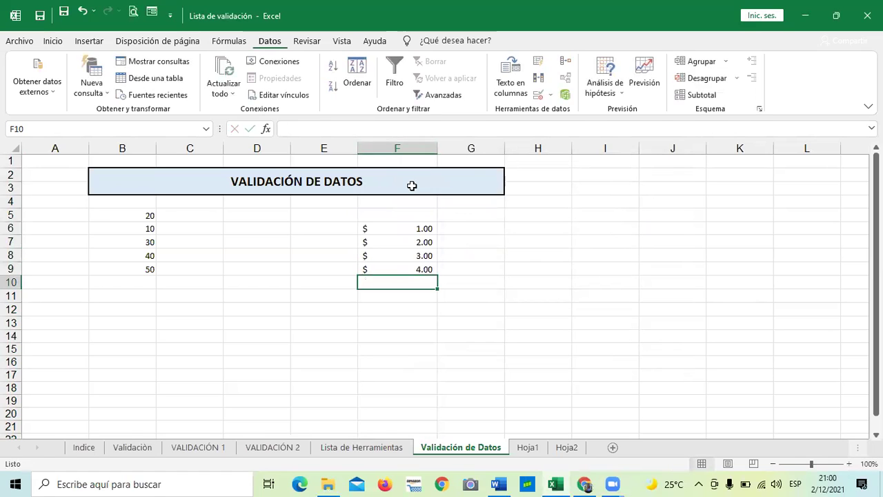
text(5)
key(Return)
text(6)
key(Return)
text(7)
key(Return)
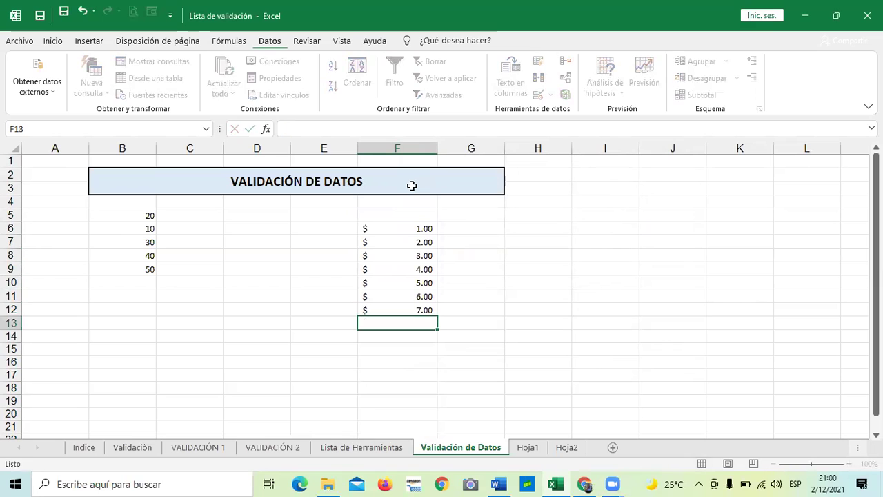
Try the duplicate value 5 in F13 to test the rule, and clear the entry
text(5)
key(Return)
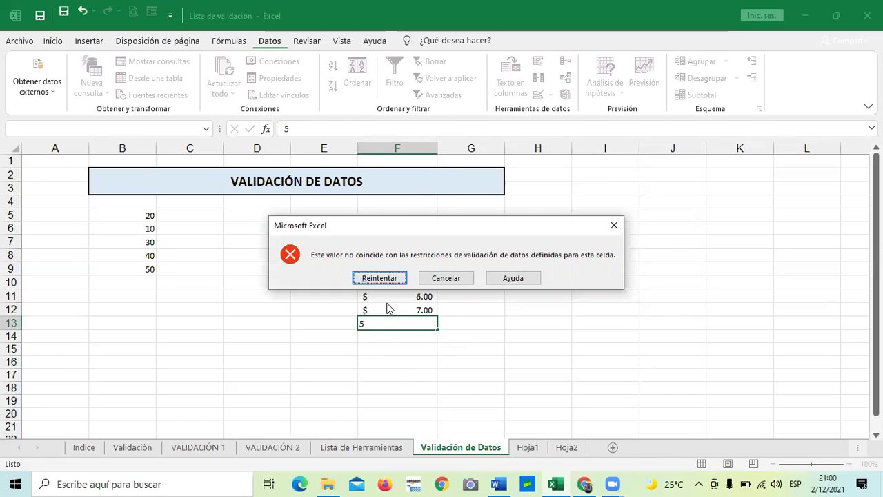
click(381, 278)
text(=)
key(Down)
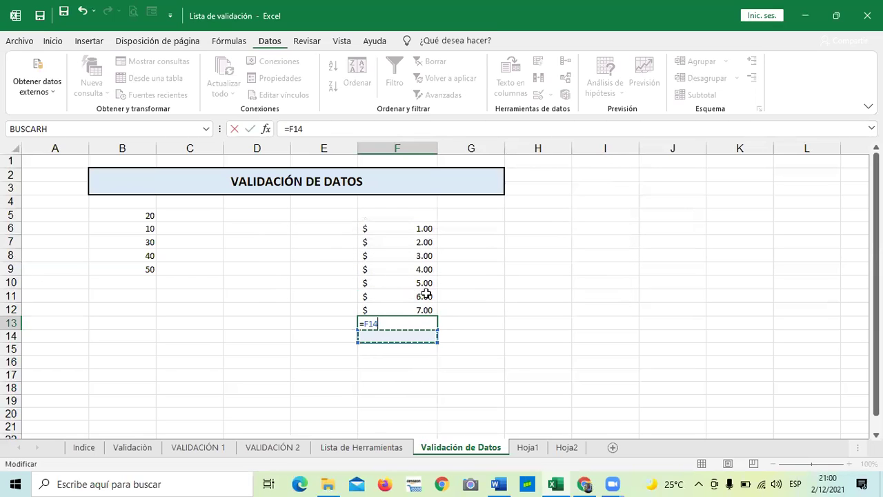
key(BackSpace)
key(BackSpace)
key(BackSpace)
key(BackSpace)
key(Return)
click(465, 326)
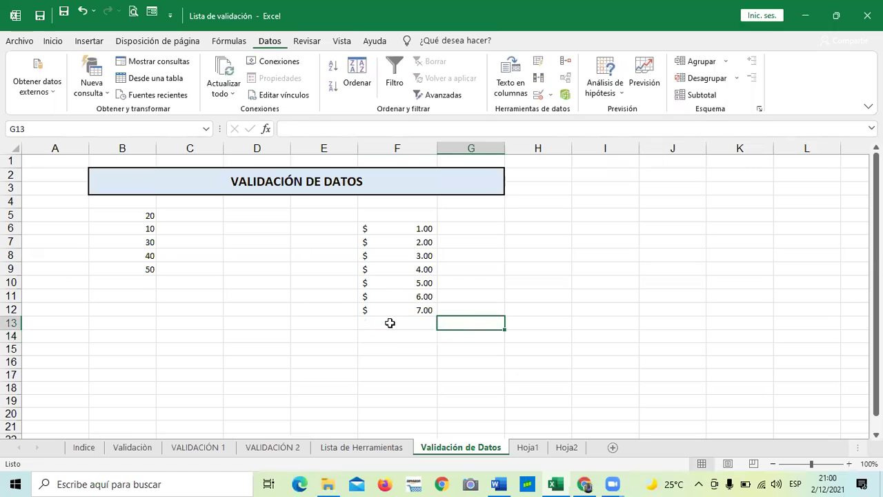
click(391, 323)
Try to replace the value in F8 with the duplicate 2 and discard the entry
click(400, 255)
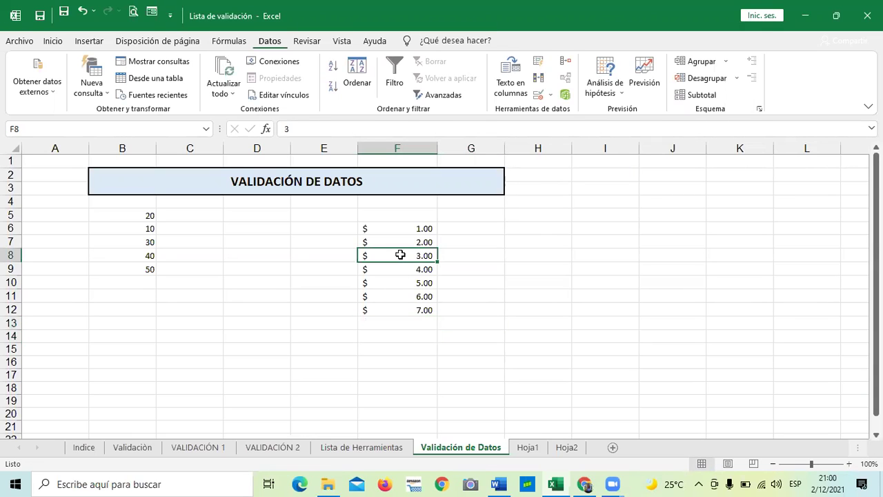
key(BackSpace)
text(2)
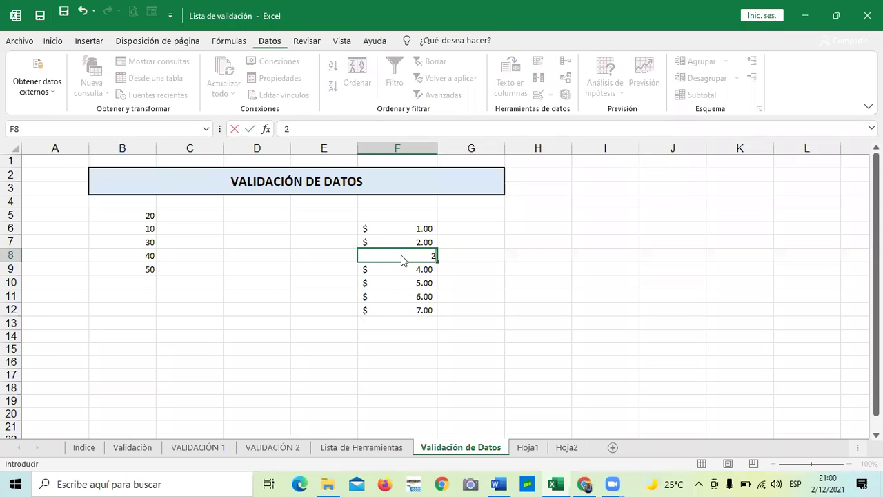
key(Return)
click(376, 278)
key(Return)
click(457, 277)
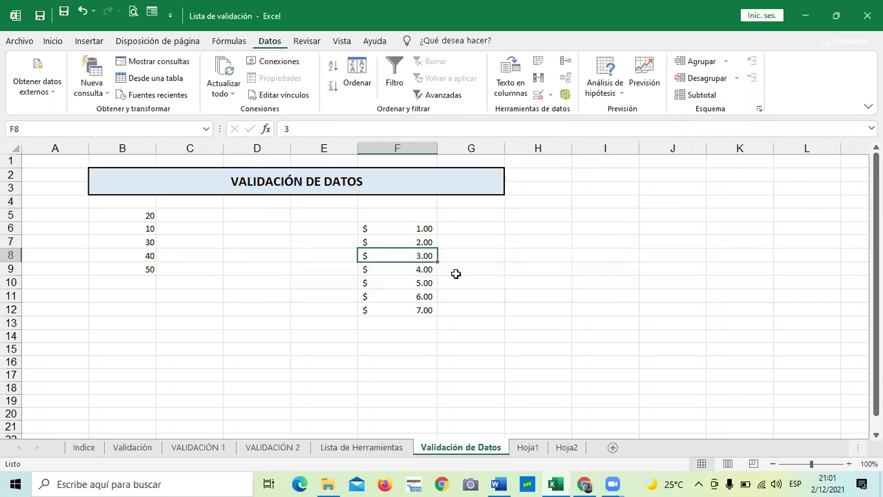
Switch to the VALIADACION DE DATOS document in Word and review the section on allowing only unique values with CONTAR.SI
mouse_move(502, 481)
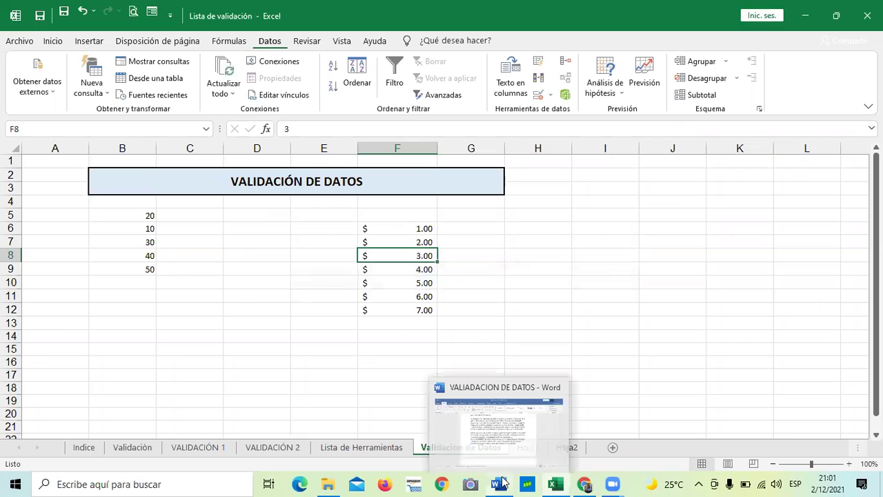
click(498, 429)
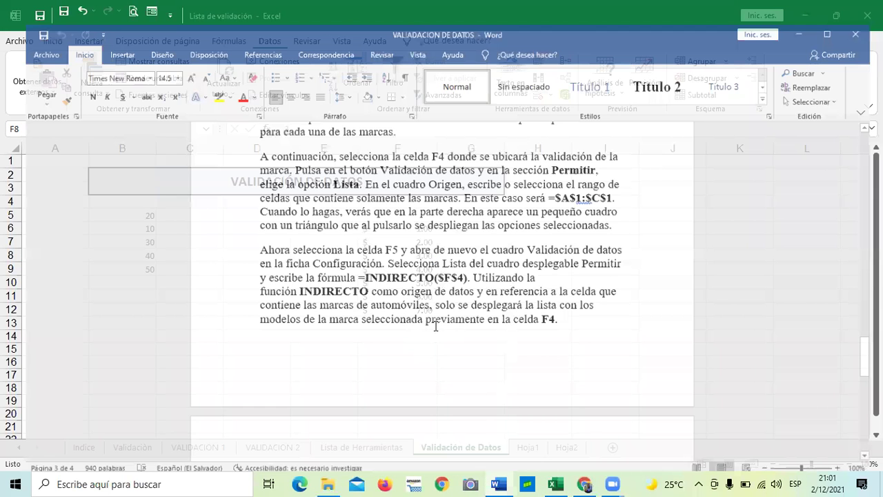
scroll(490, 331, up, 10)
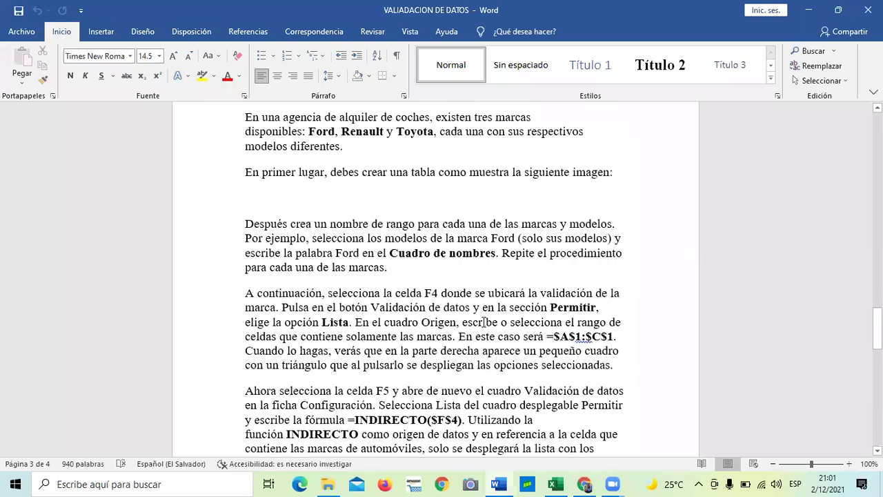
scroll(483, 321, up, 8)
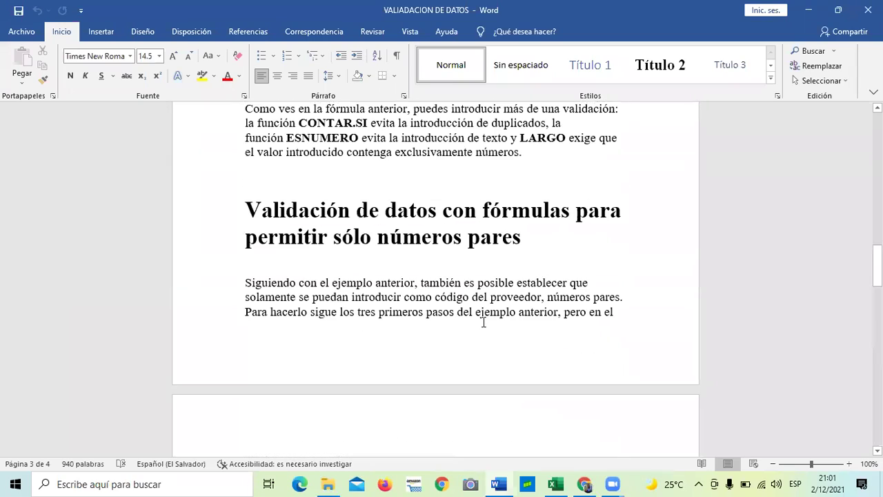
scroll(483, 321, up, 7)
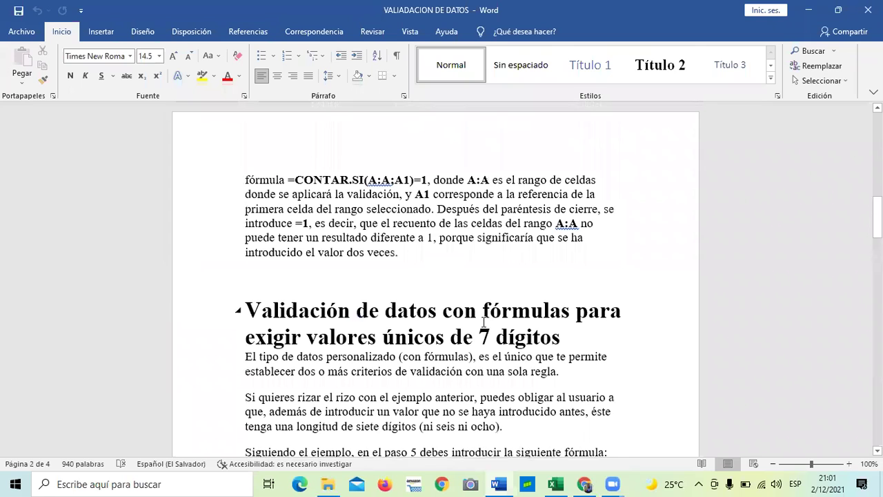
scroll(482, 322, up, 2)
scroll(476, 310, down, 2)
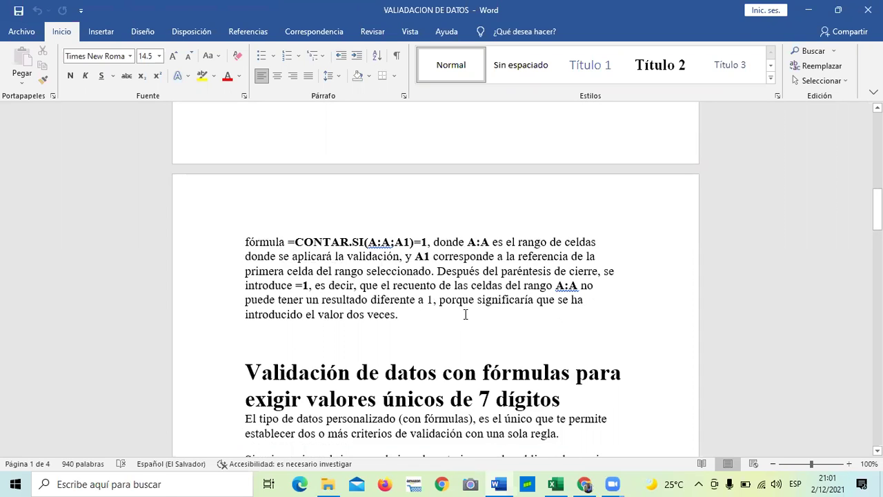
scroll(468, 312, down, 1)
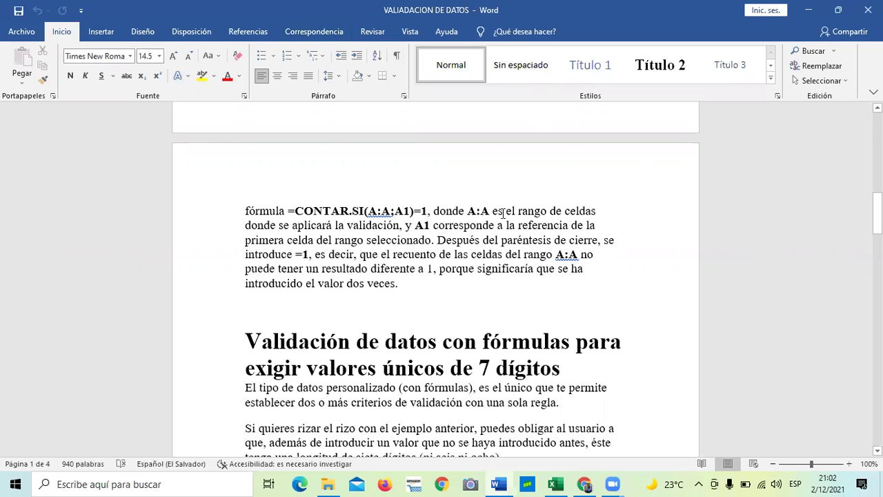
scroll(519, 250, up, 6)
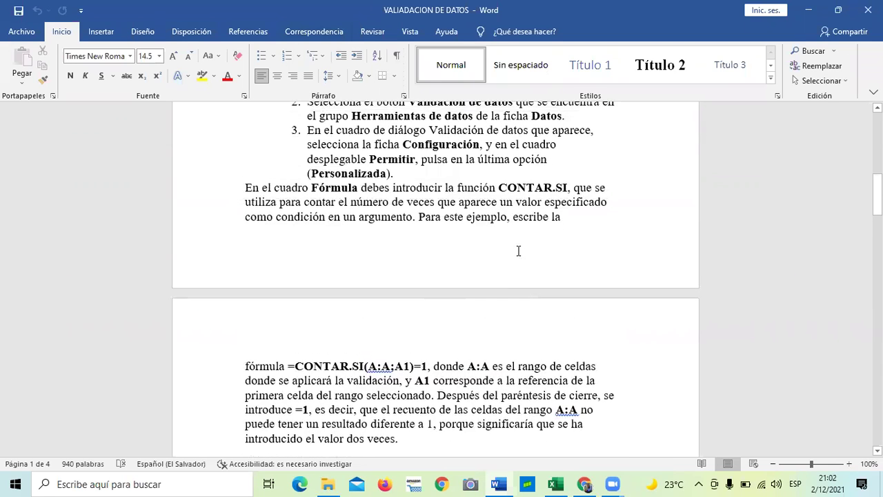
scroll(519, 250, up, 4)
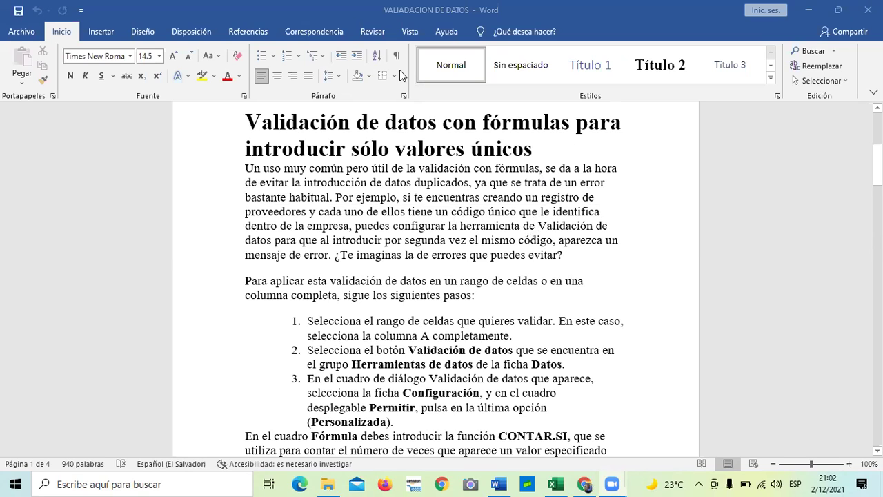
scroll(414, 207, down, 1)
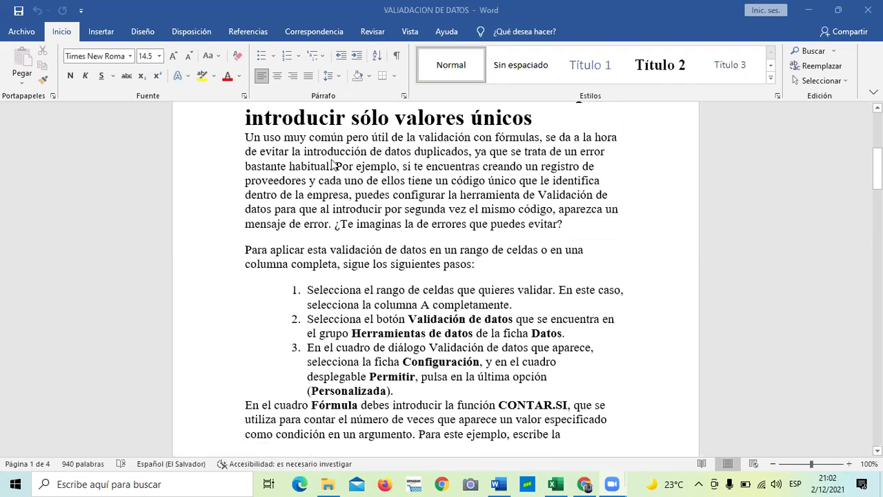
scroll(333, 164, up, 2)
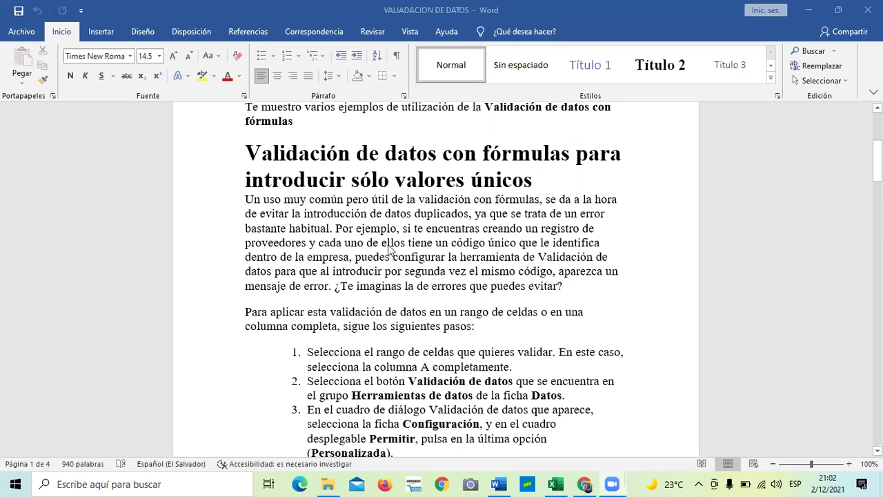
scroll(398, 227, down, 2)
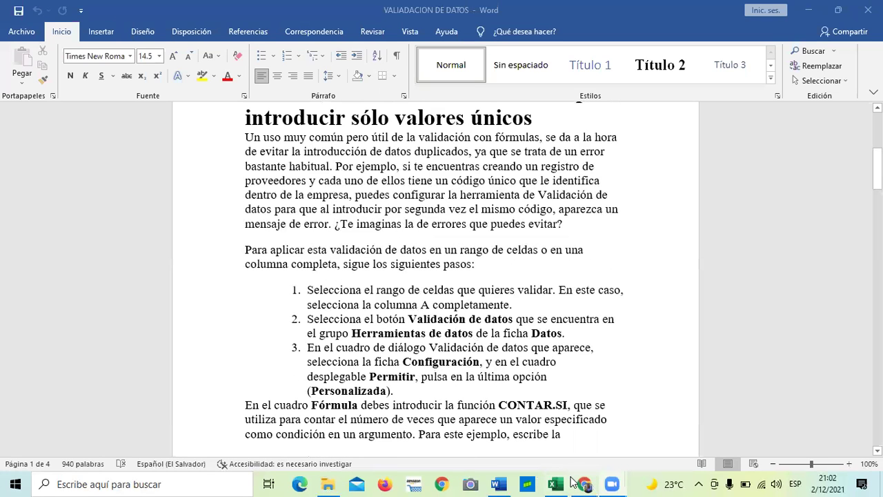
mouse_move(585, 484)
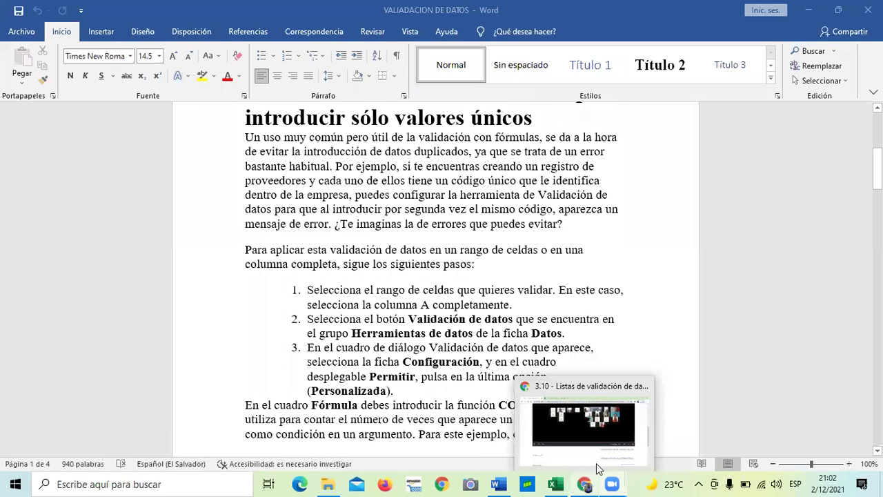
click(600, 431)
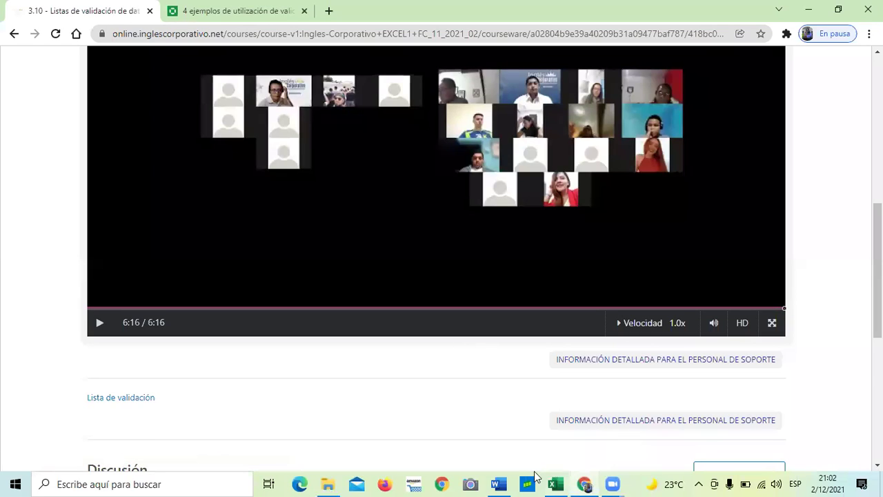
Switch to the Lista de validación workbook in Excel and review the VALIDACIÓN 1 and VALIDACIÓN 2 sheets
click(555, 484)
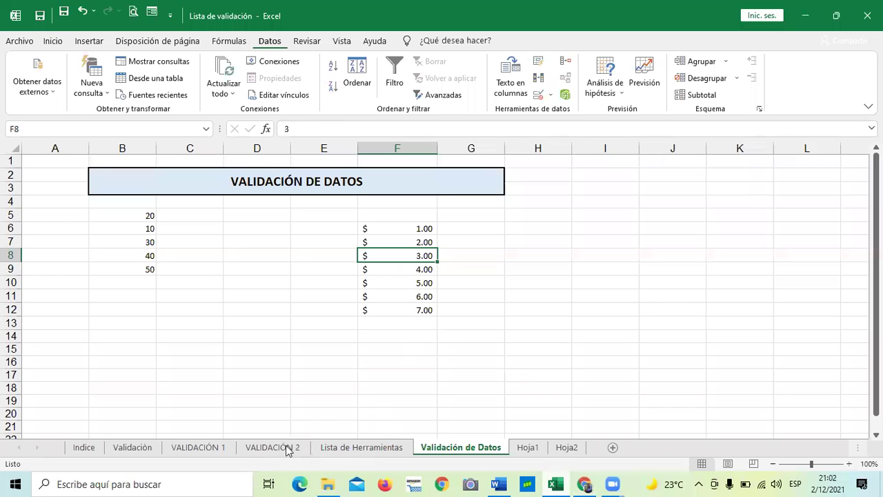
click(204, 449)
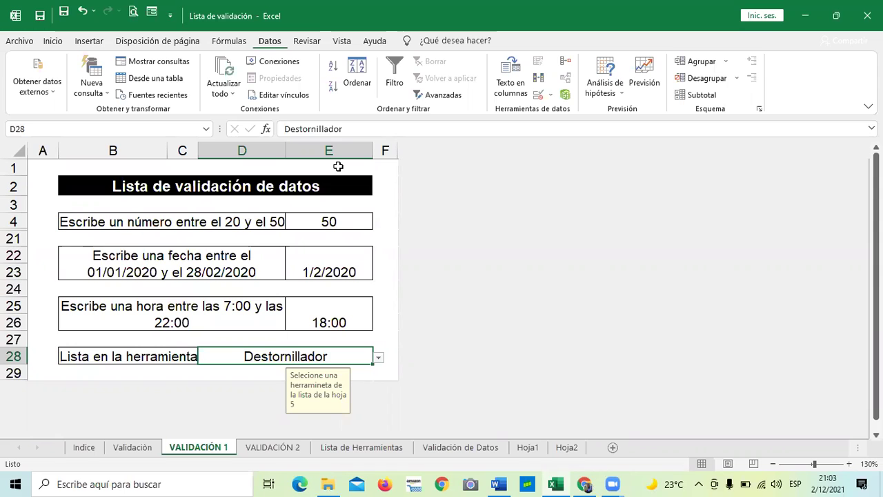
click(383, 233)
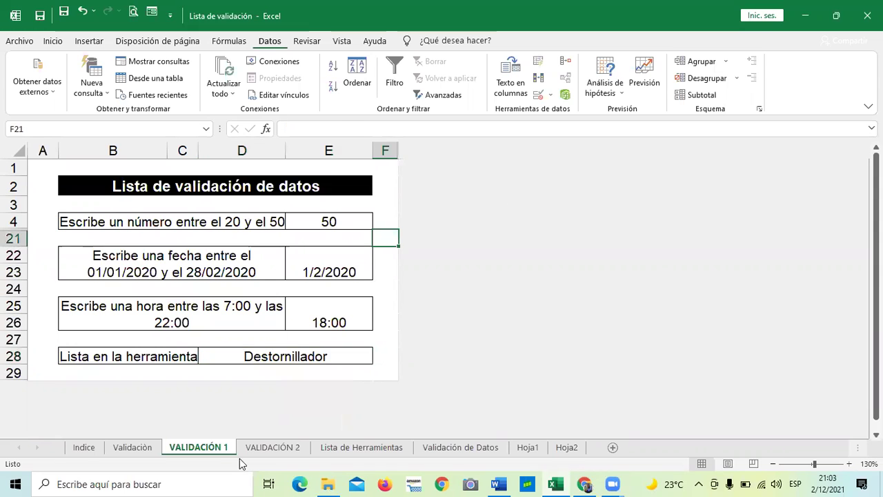
click(272, 447)
click(293, 307)
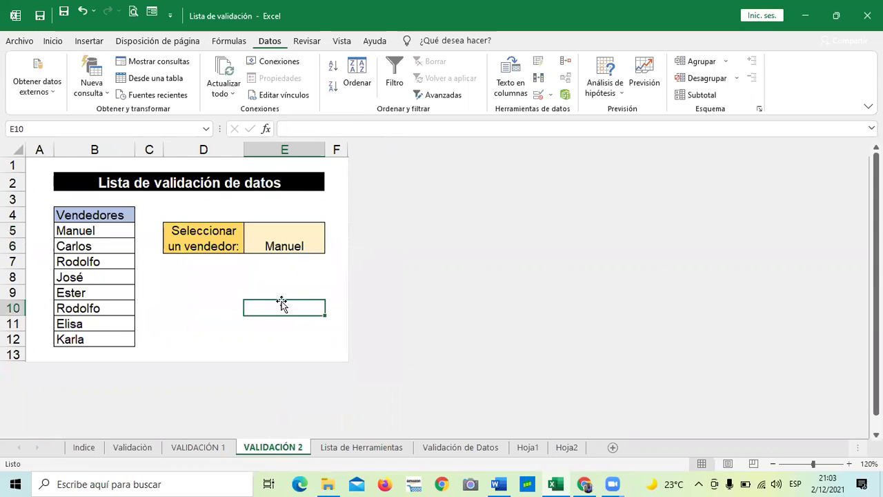
click(197, 307)
click(204, 278)
click(282, 275)
click(293, 311)
click(286, 340)
click(210, 341)
click(225, 296)
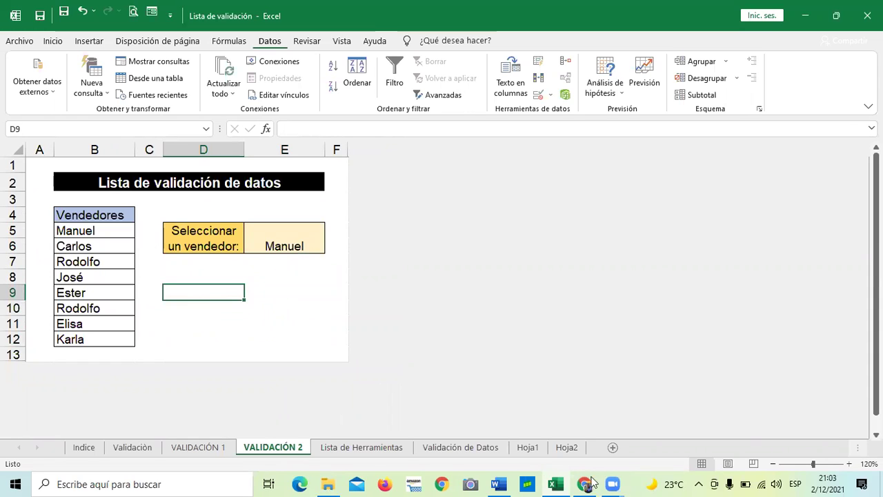
mouse_move(628, 481)
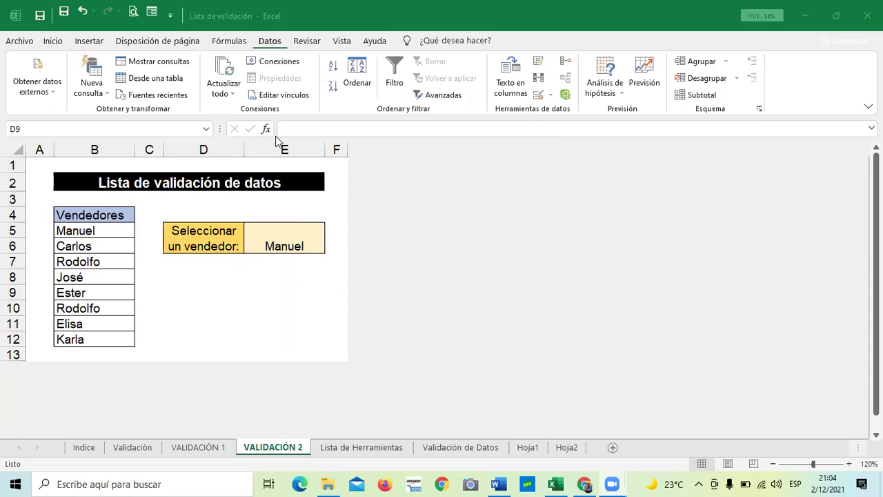
click(235, 307)
click(289, 321)
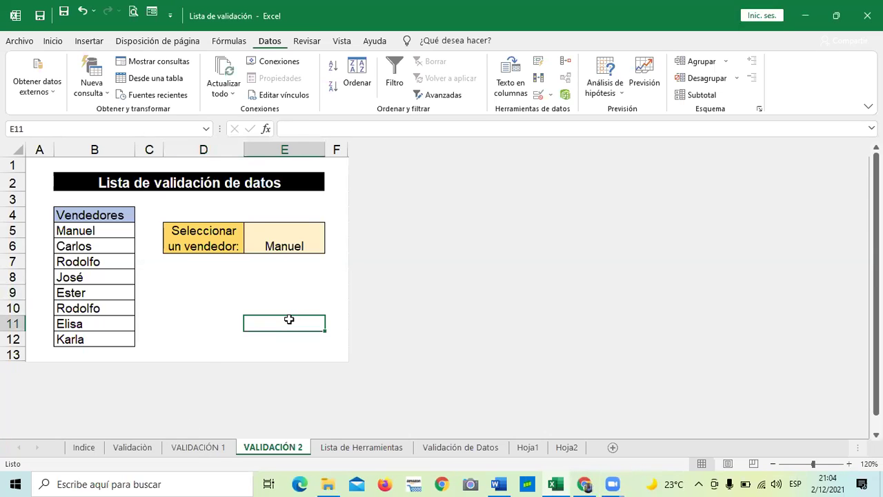